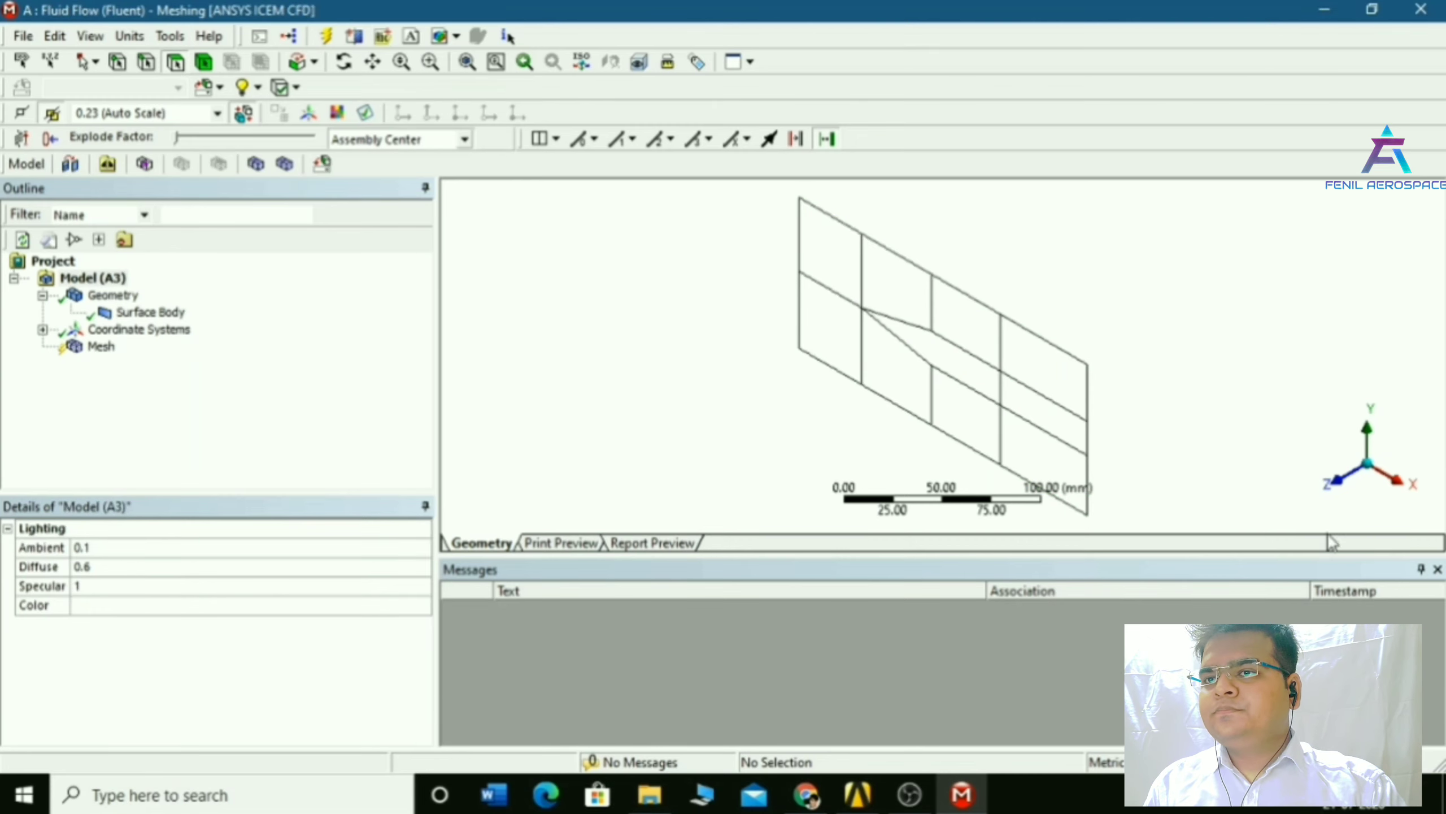
Generate the initial mesh of the surface body with the default CFD settings
click(1339, 482)
scroll(787, 332, down, 5)
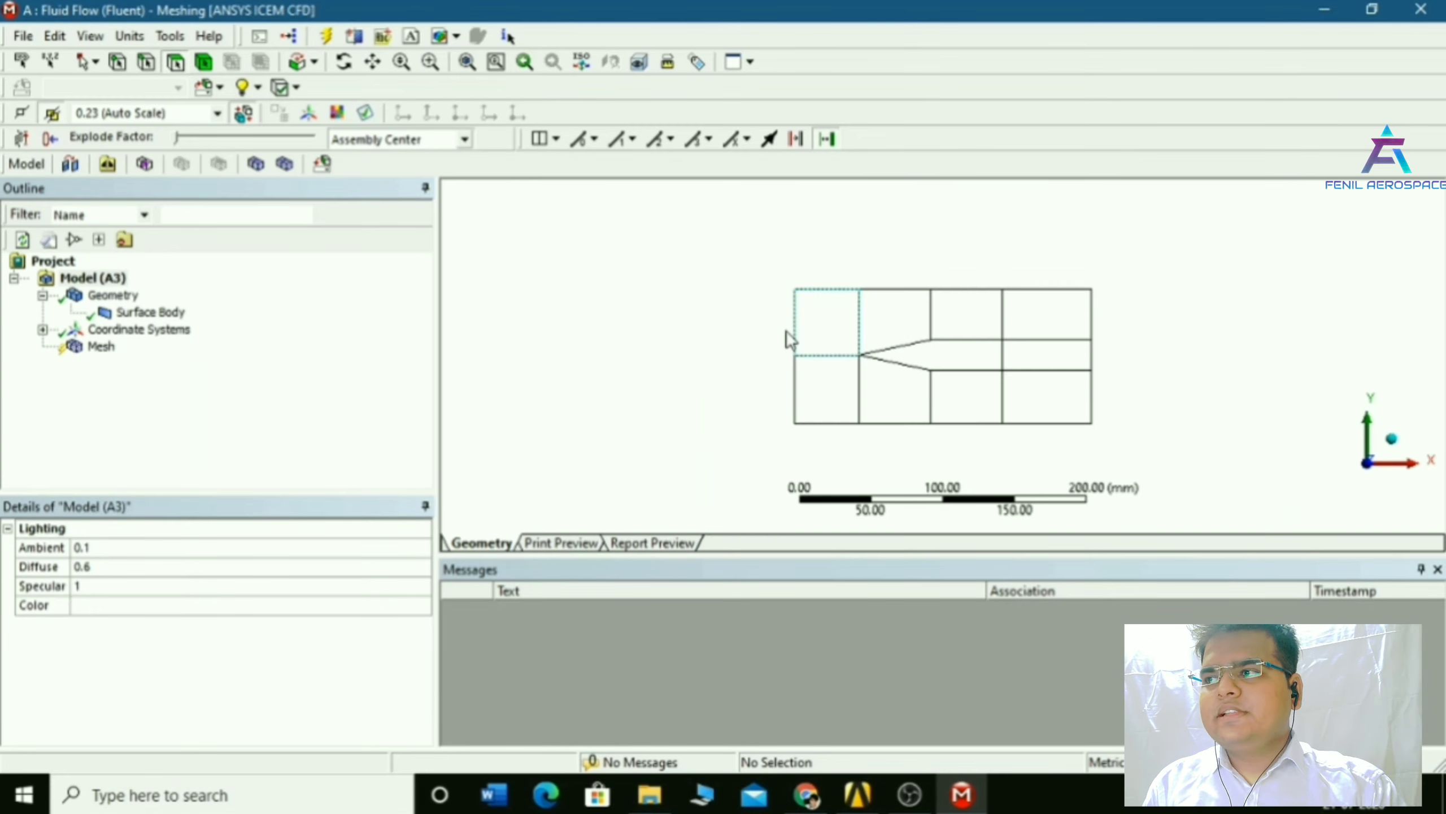
scroll(786, 331, up, 4)
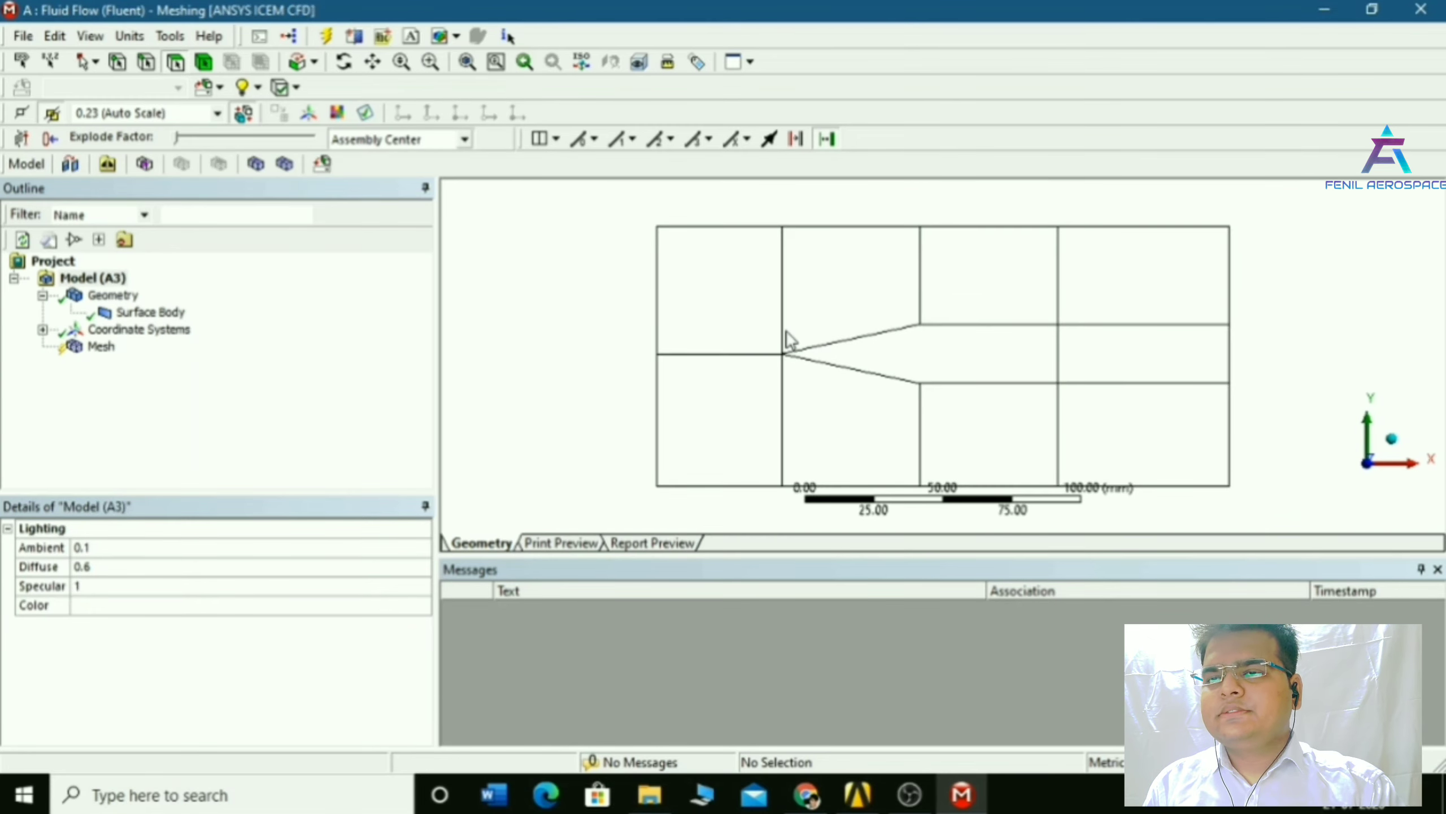
click(107, 347)
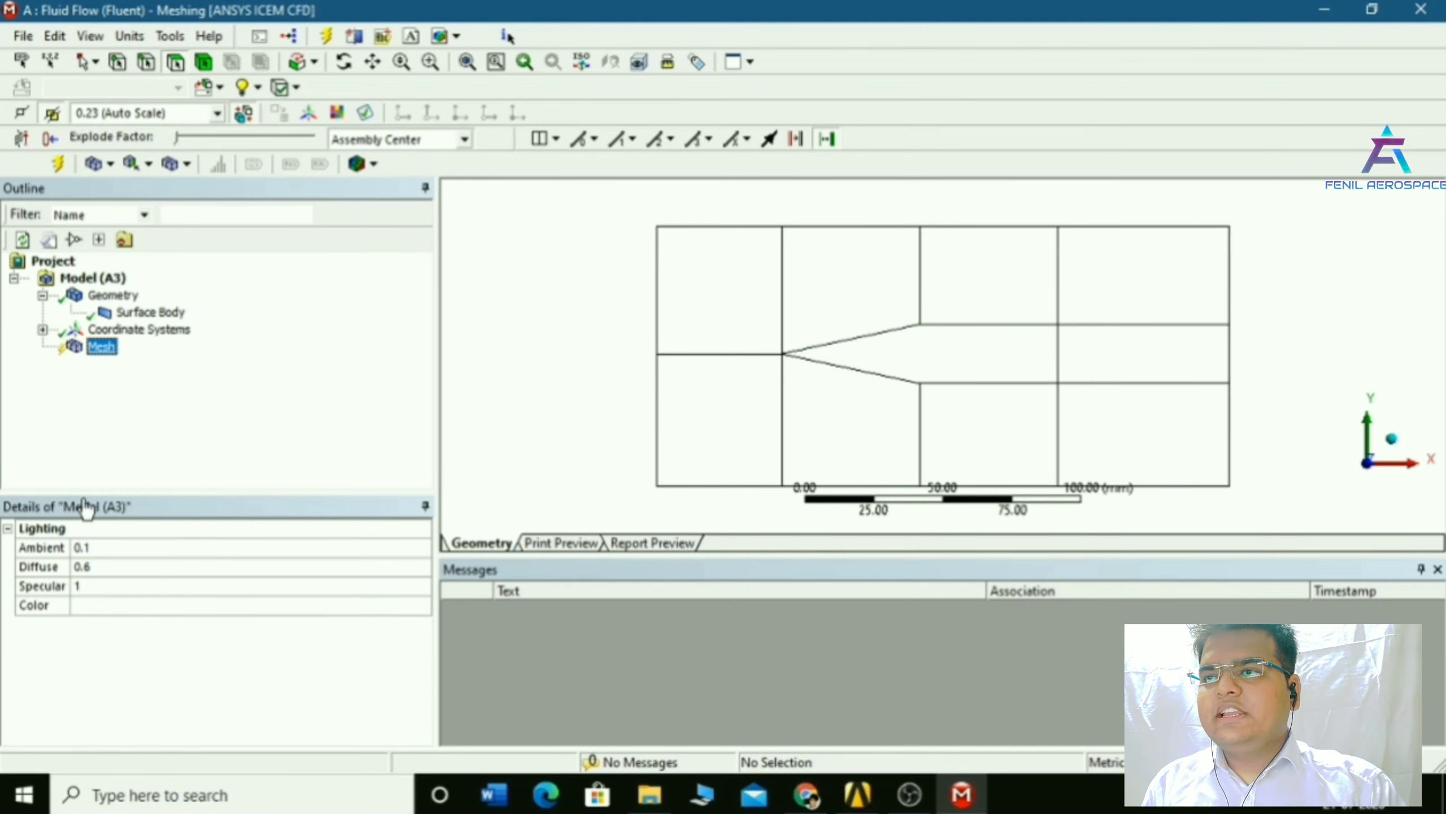
click(326, 37)
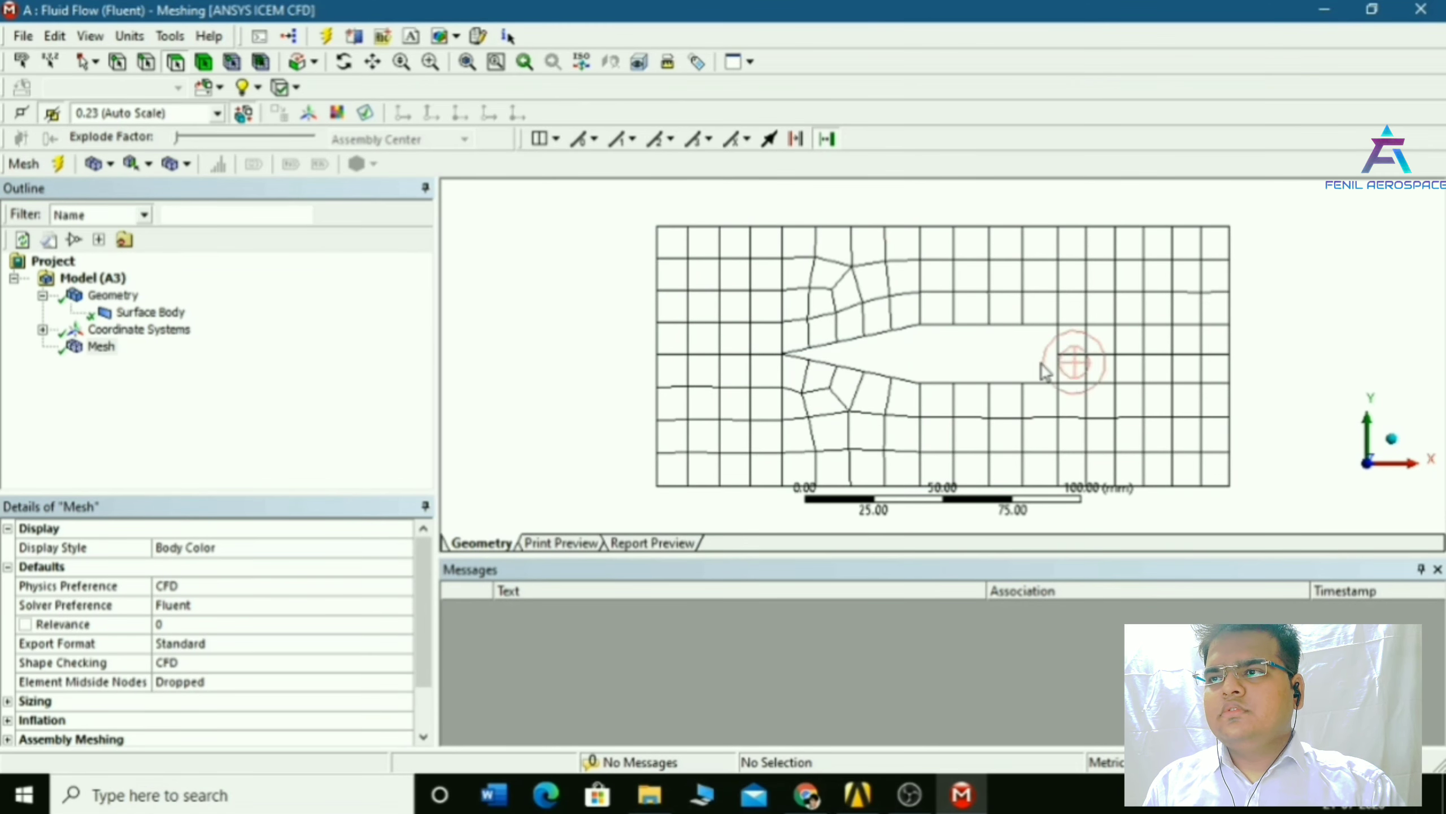
Insert a mapped face meshing with the Quadrilaterals method on the upper face of the first column, ahead of the wedge tip
click(105, 348)
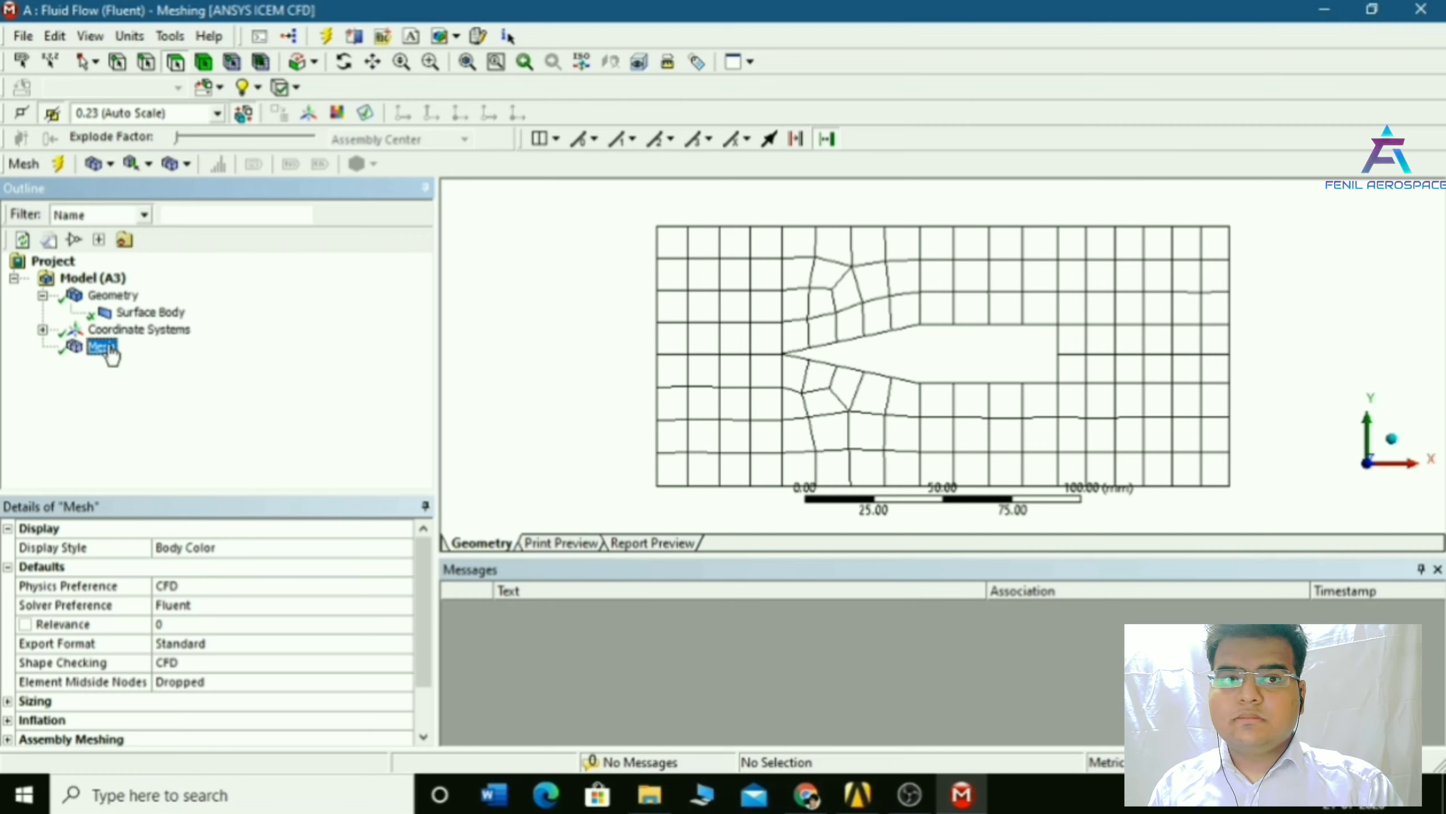
right_click(105, 348)
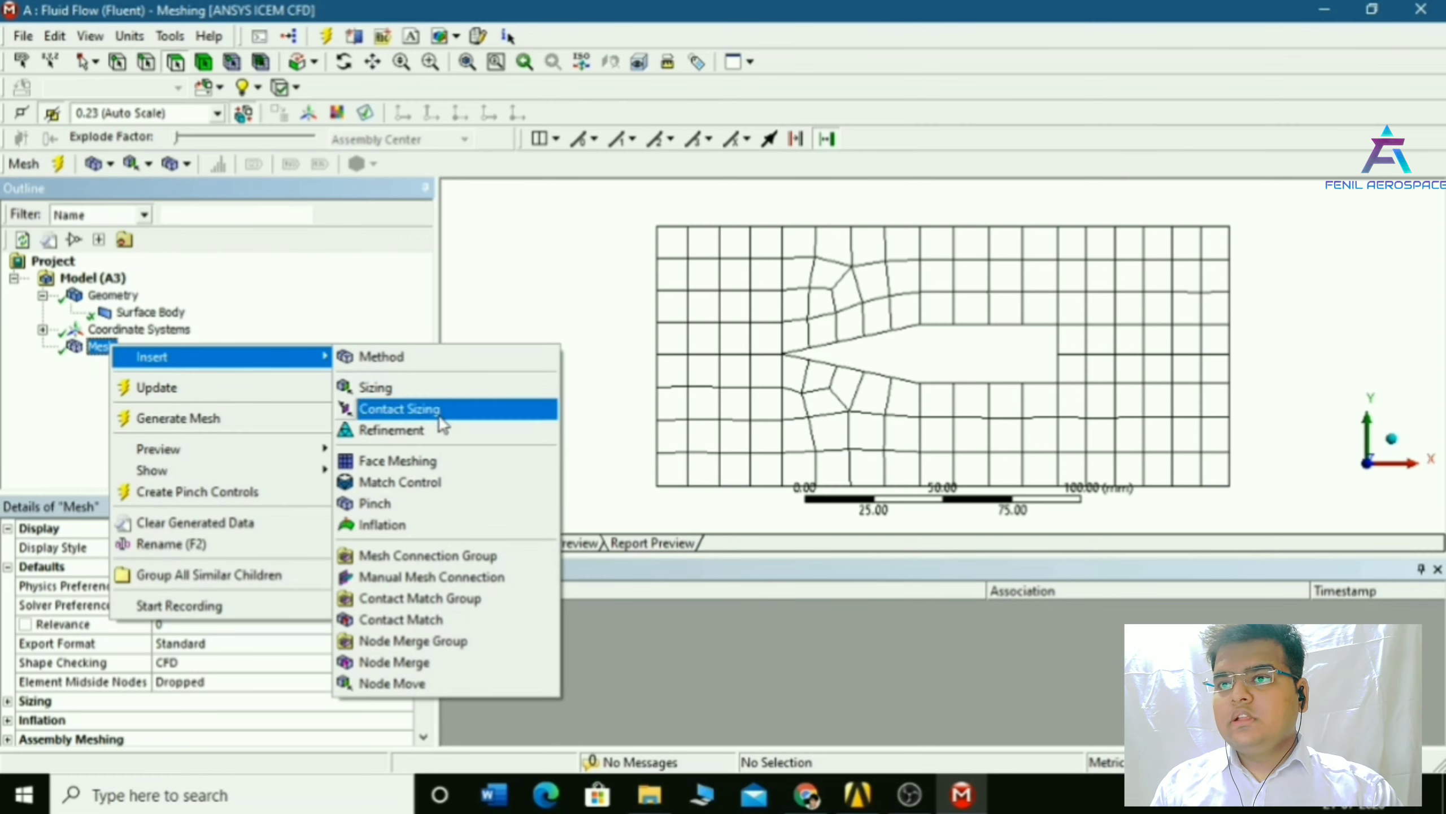
mouse_move(256, 450)
click(402, 456)
click(748, 302)
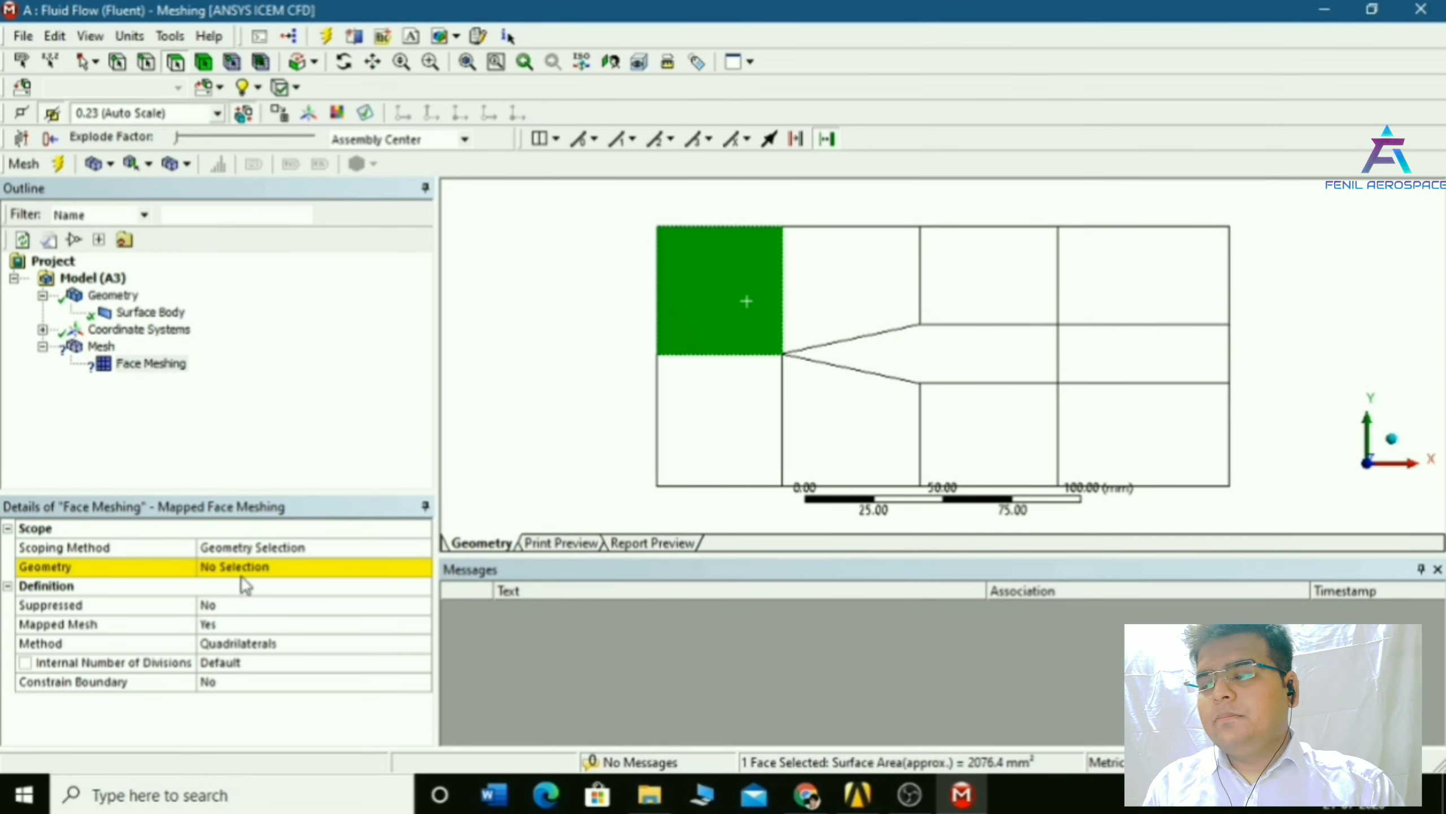
click(251, 568)
click(251, 568)
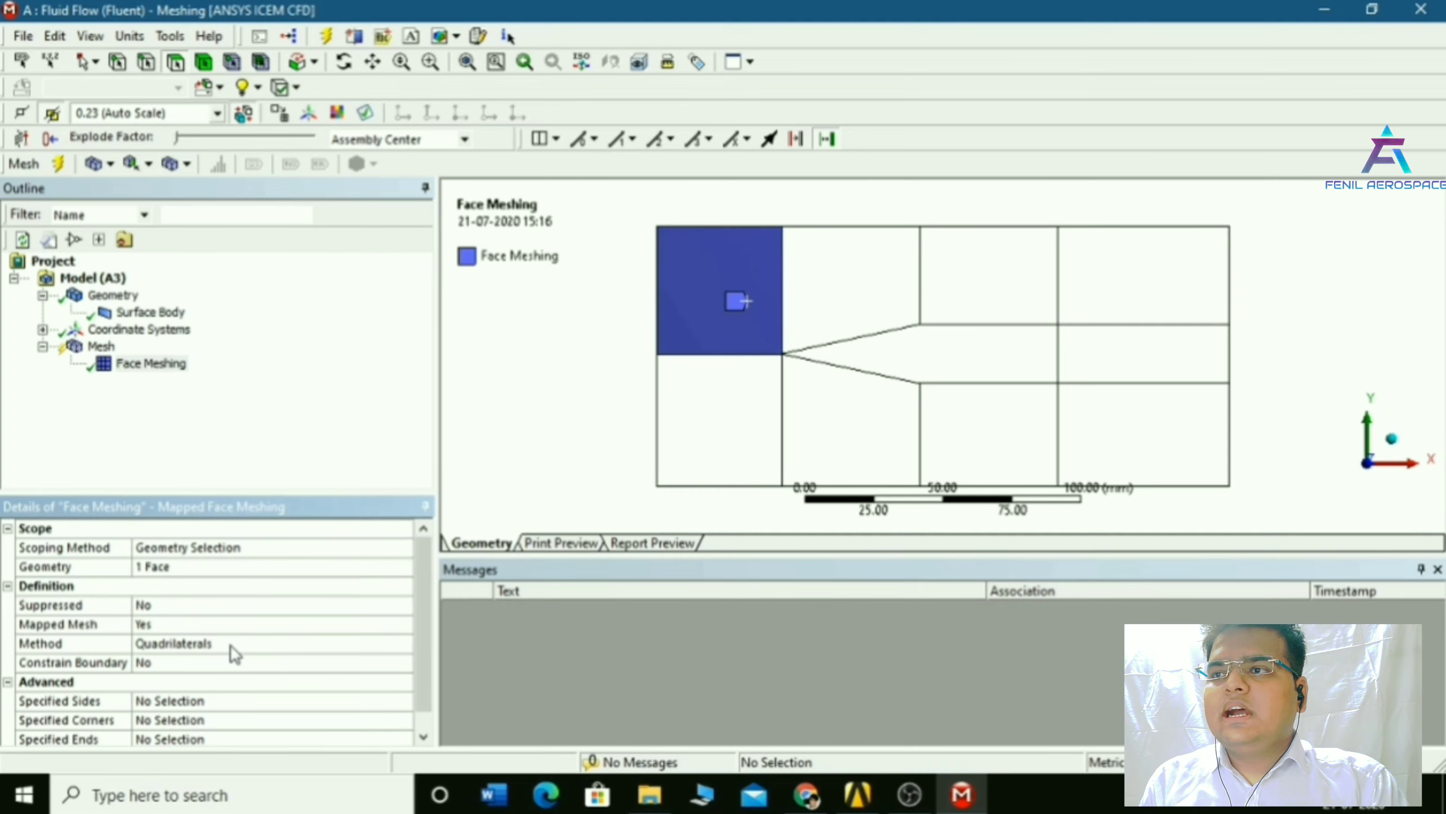
click(231, 646)
click(405, 643)
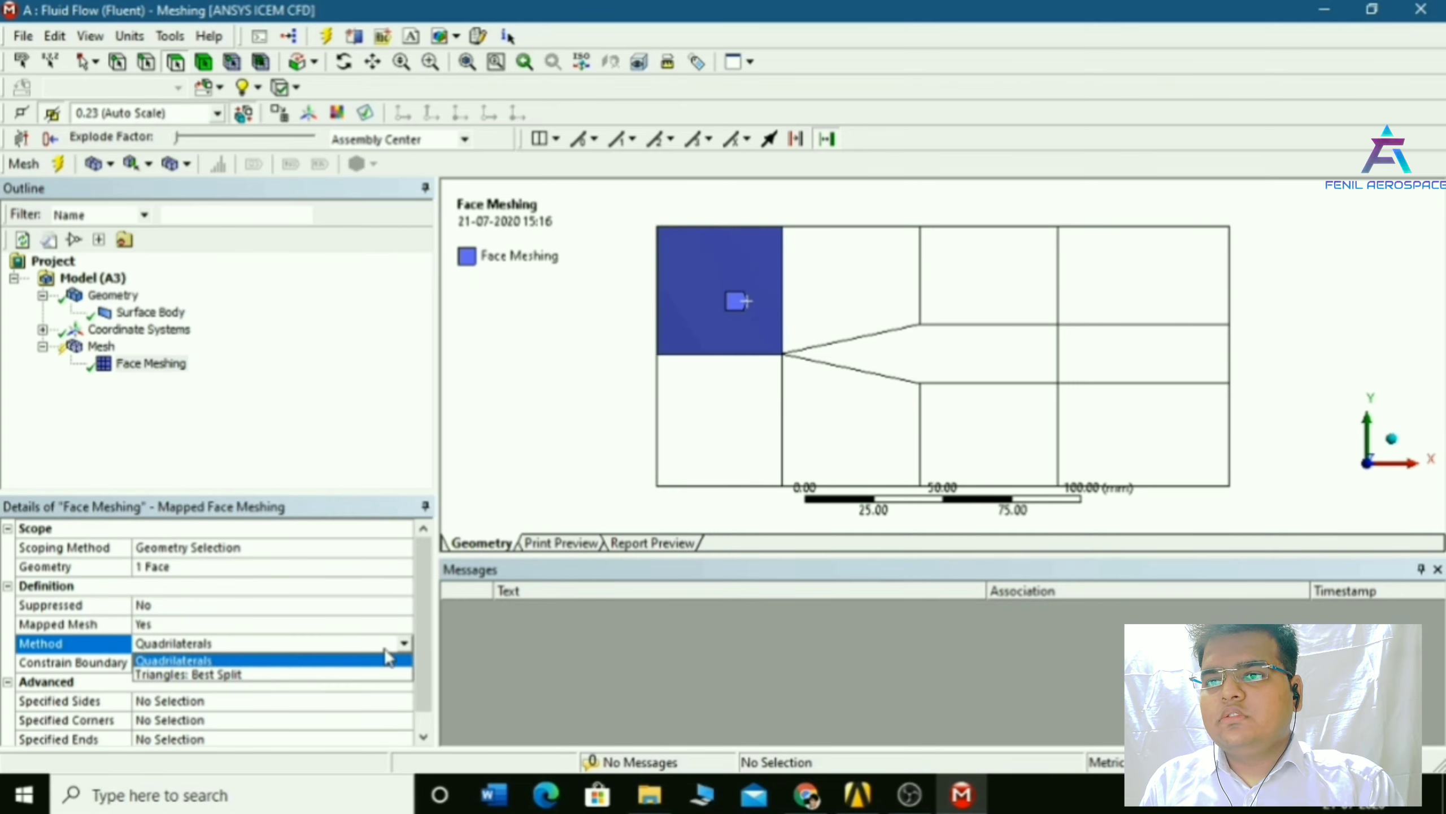
click(255, 662)
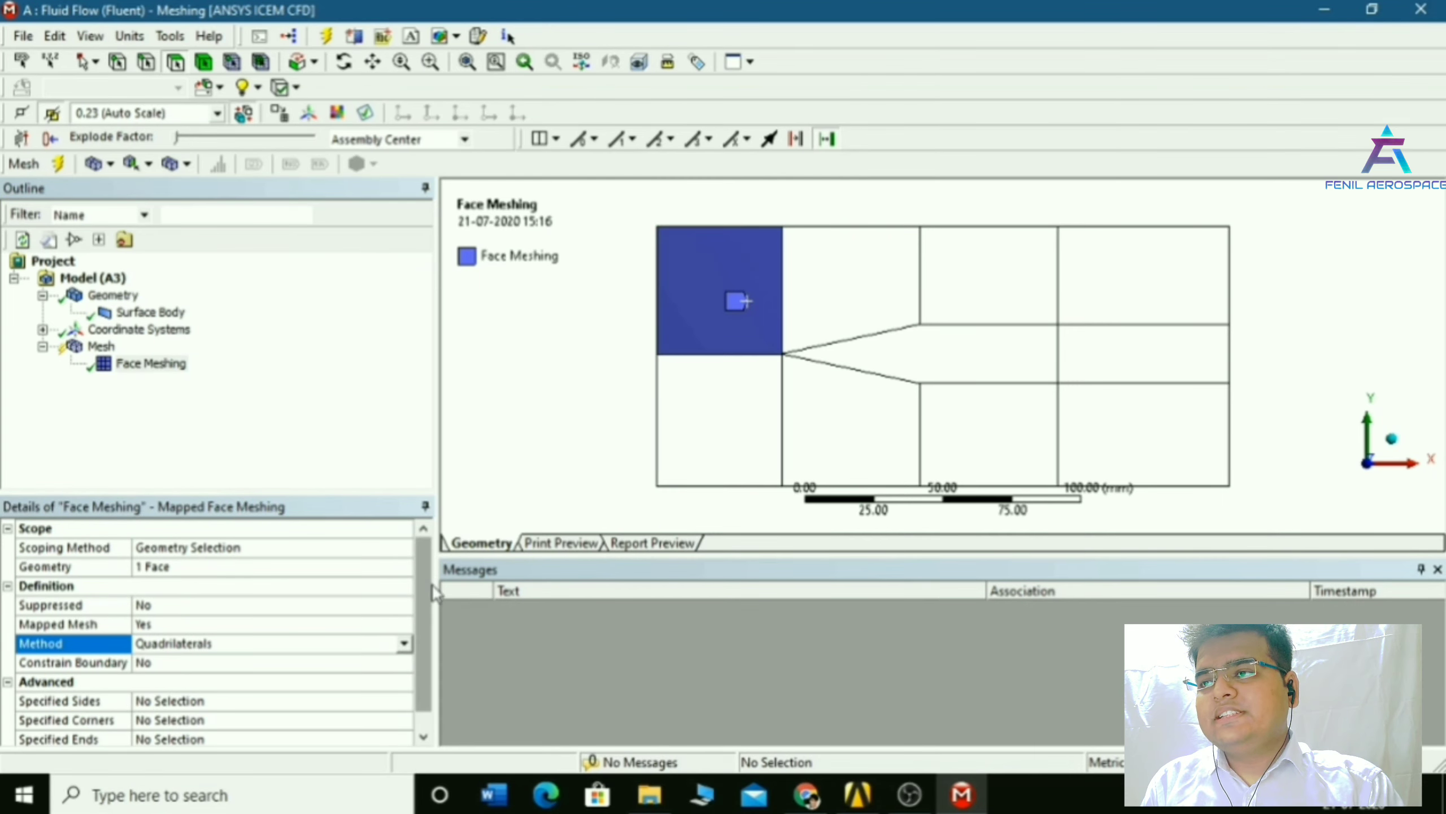
drag(429, 609, 355, 569)
Add a mapped face meshing to the lower face of the first column, ahead of the wedge tip
click(101, 346)
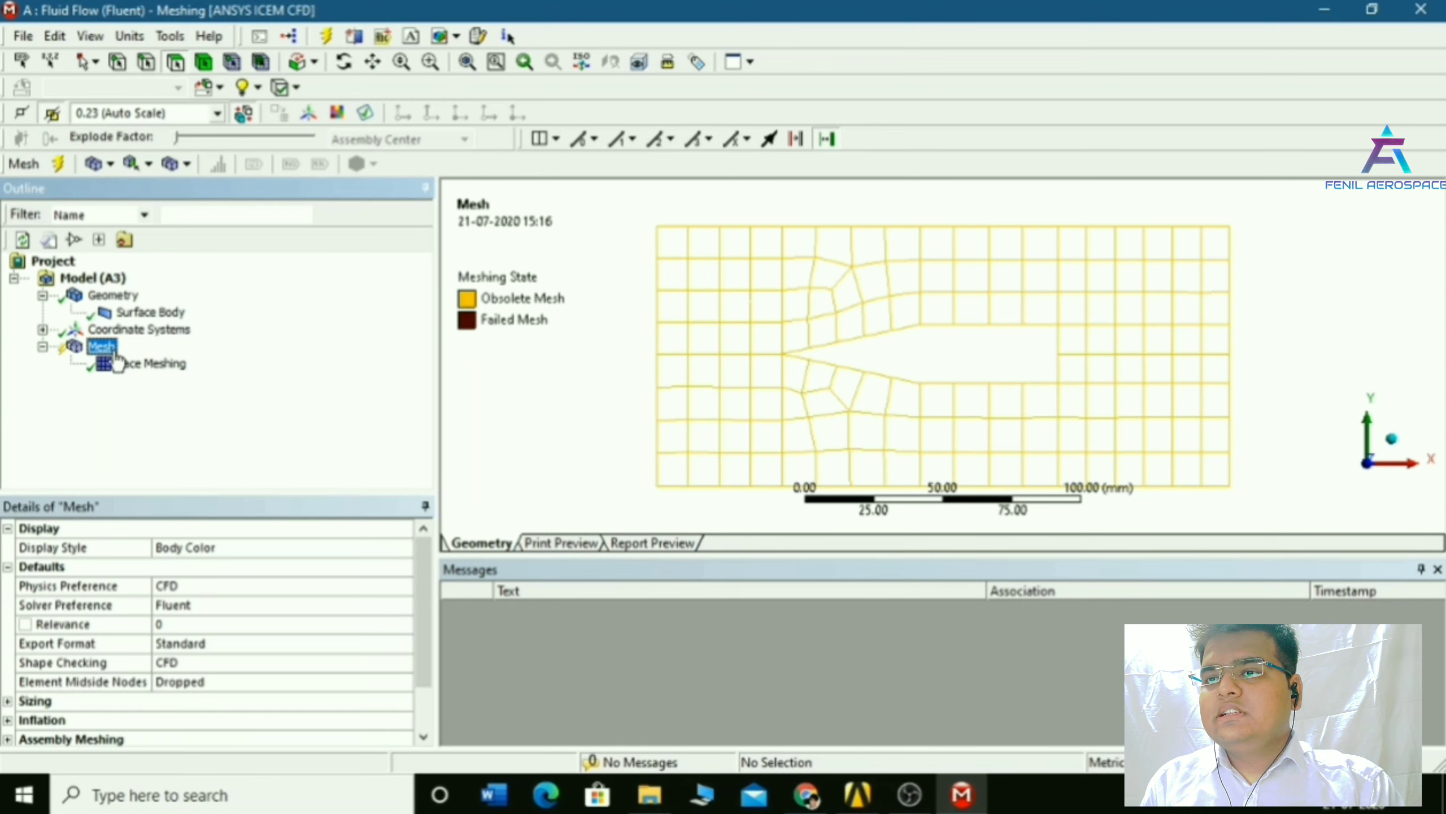
right_click(102, 347)
mouse_move(165, 363)
click(463, 464)
click(719, 420)
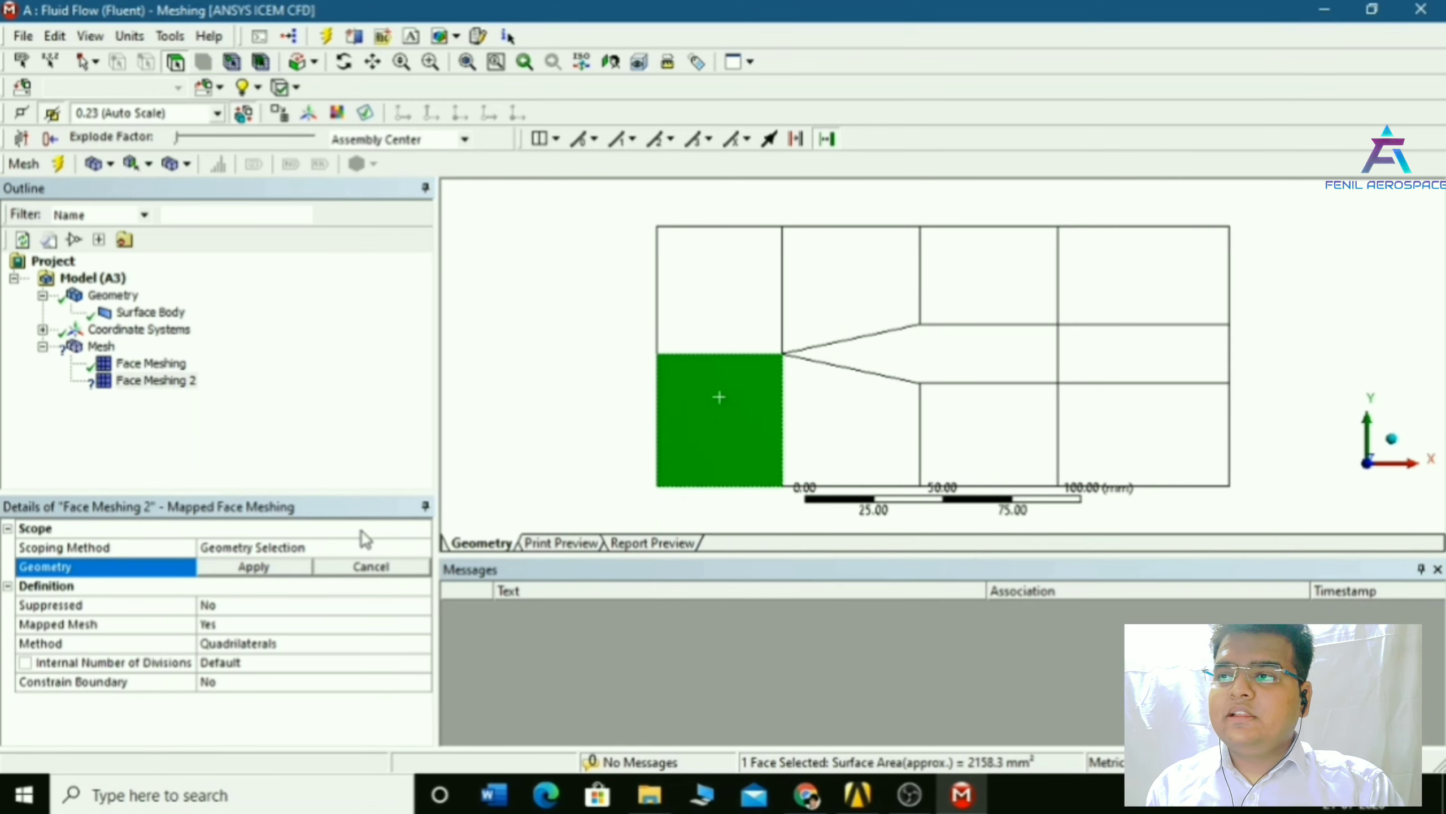
click(254, 566)
Add a mapped face meshing to the face directly below the wedge
right_click(101, 347)
click(392, 460)
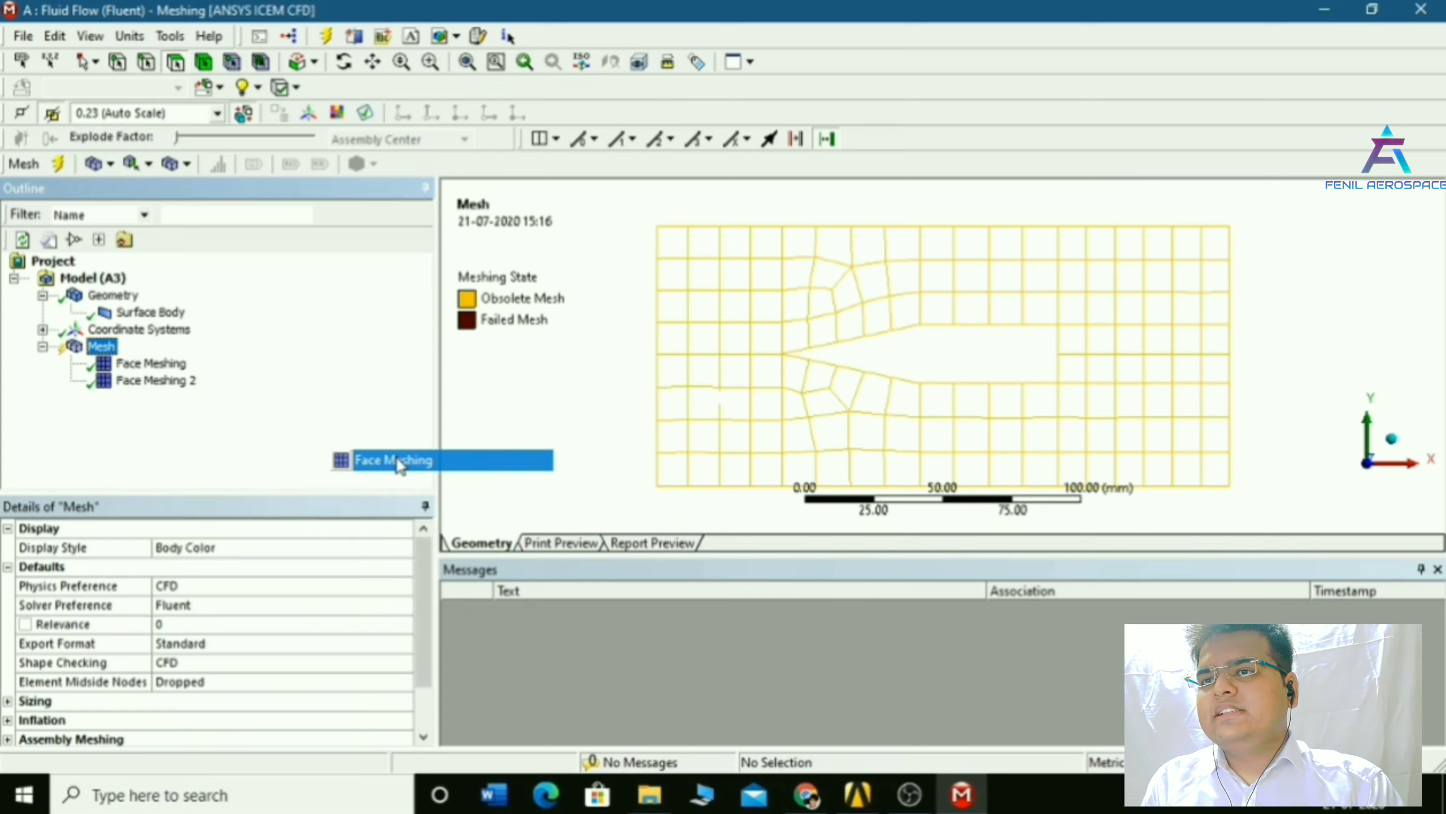
click(848, 421)
click(254, 566)
Add a mapped face meshing to the face directly above the wedge
right_click(101, 347)
click(393, 463)
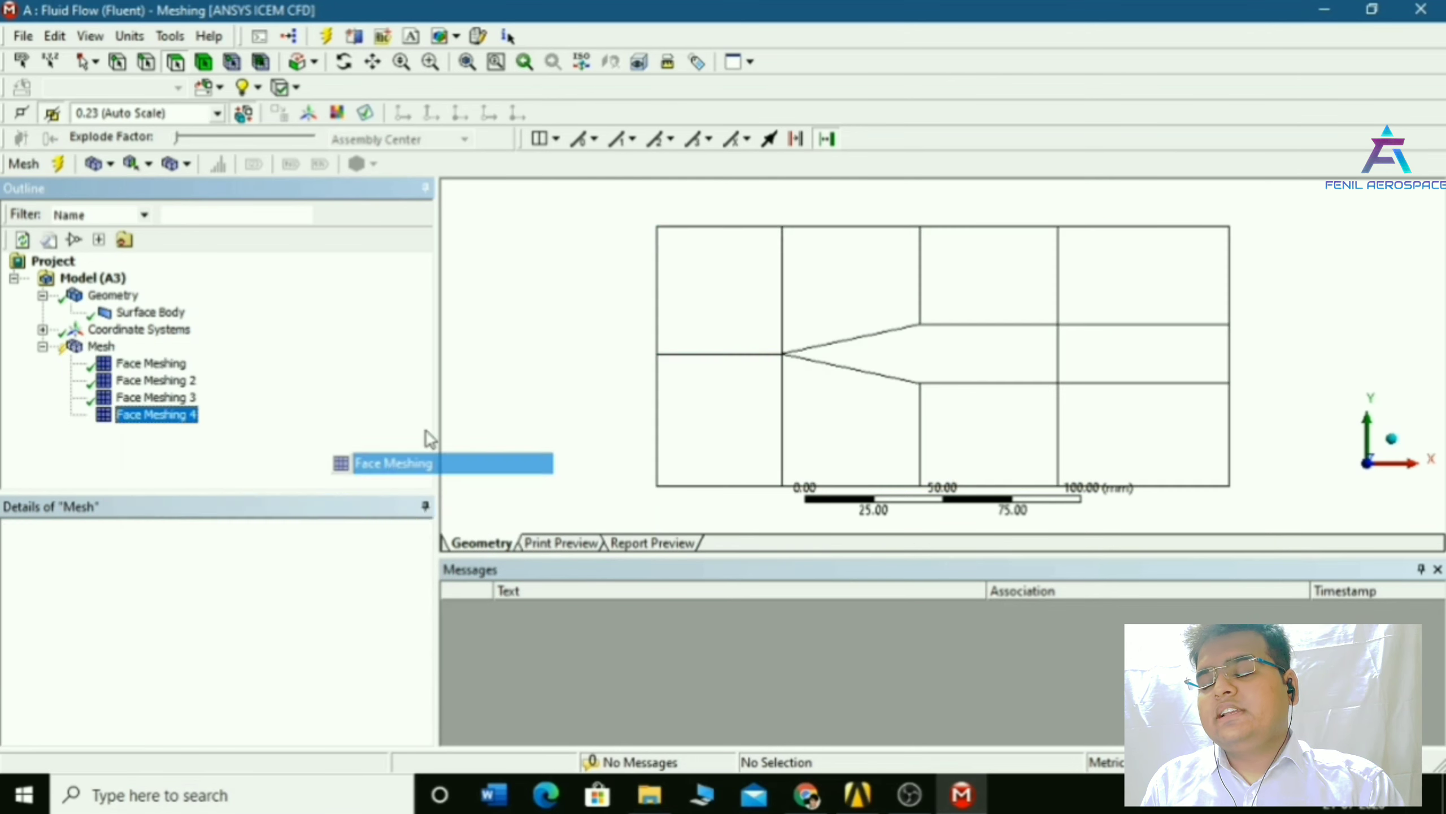
click(840, 297)
click(254, 565)
Add a mapped face meshing to the face above the straight part of the body, behind the wedge
right_click(101, 347)
click(399, 464)
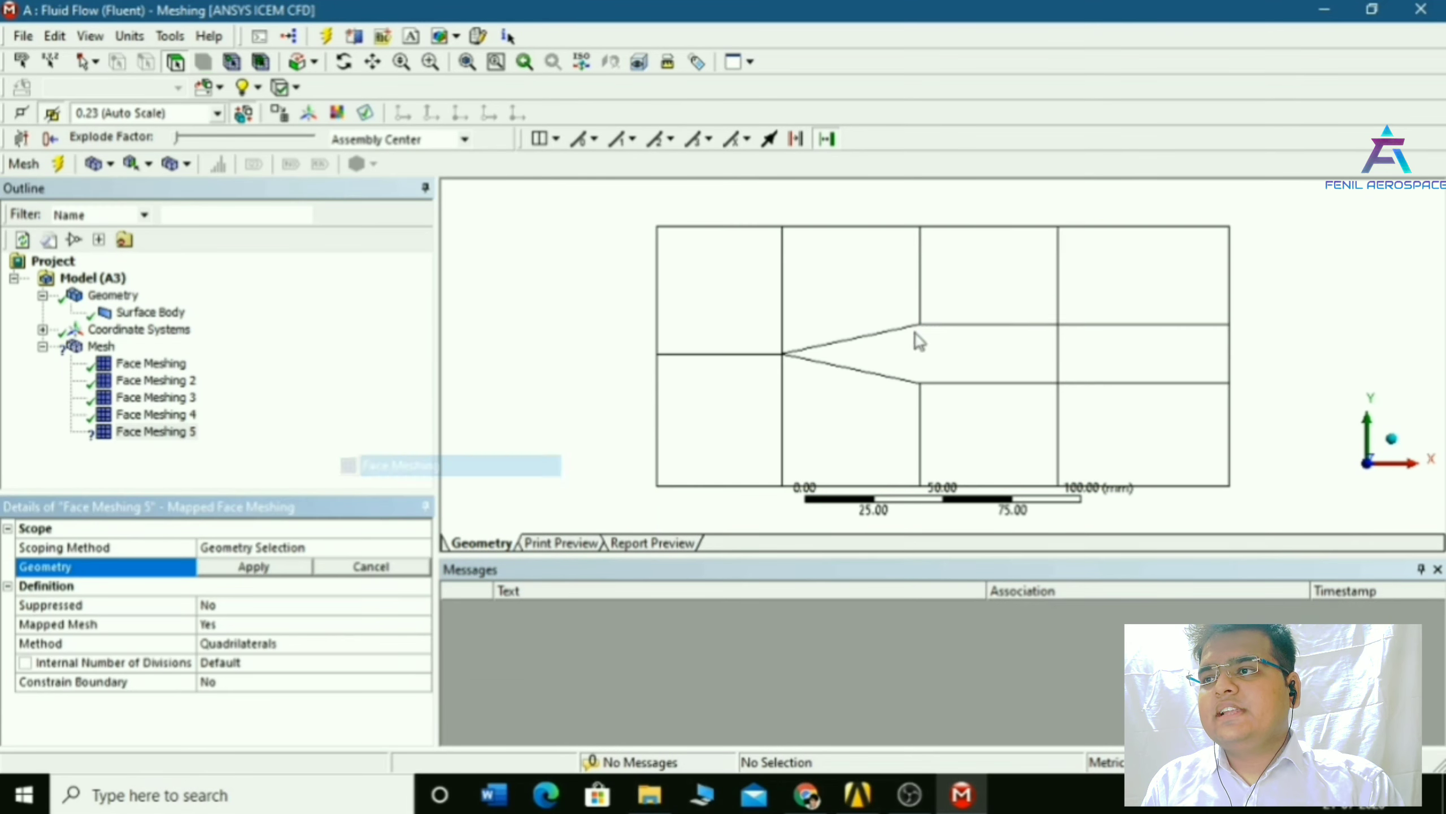
click(979, 294)
click(254, 565)
Add a mapped face meshing to the face below the straight part of the body, behind the wedge
right_click(101, 347)
click(395, 462)
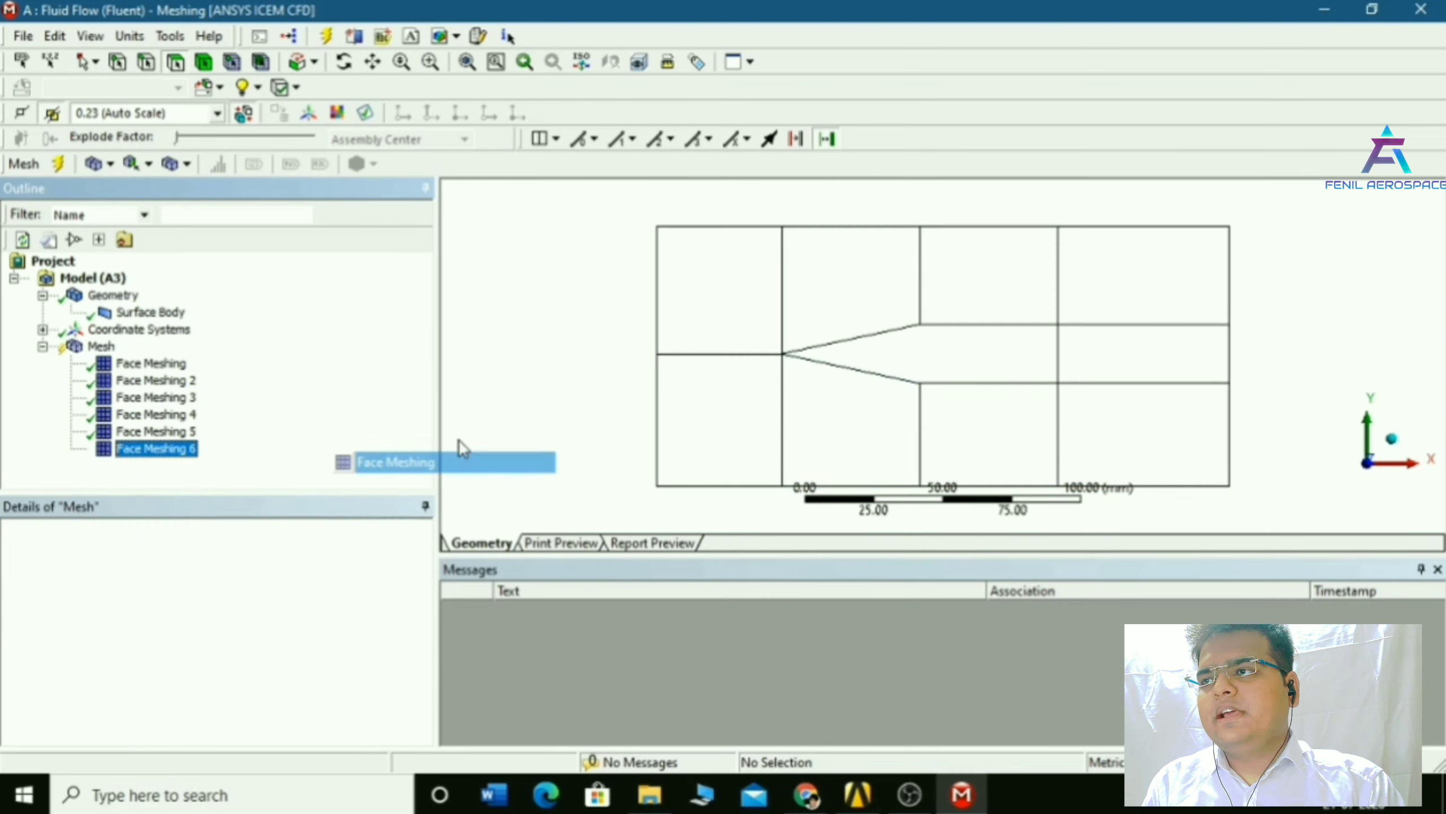
click(952, 413)
click(255, 566)
Add a mapped face meshing to the lower face of the last column, downstream of the body
right_click(96, 346)
click(387, 455)
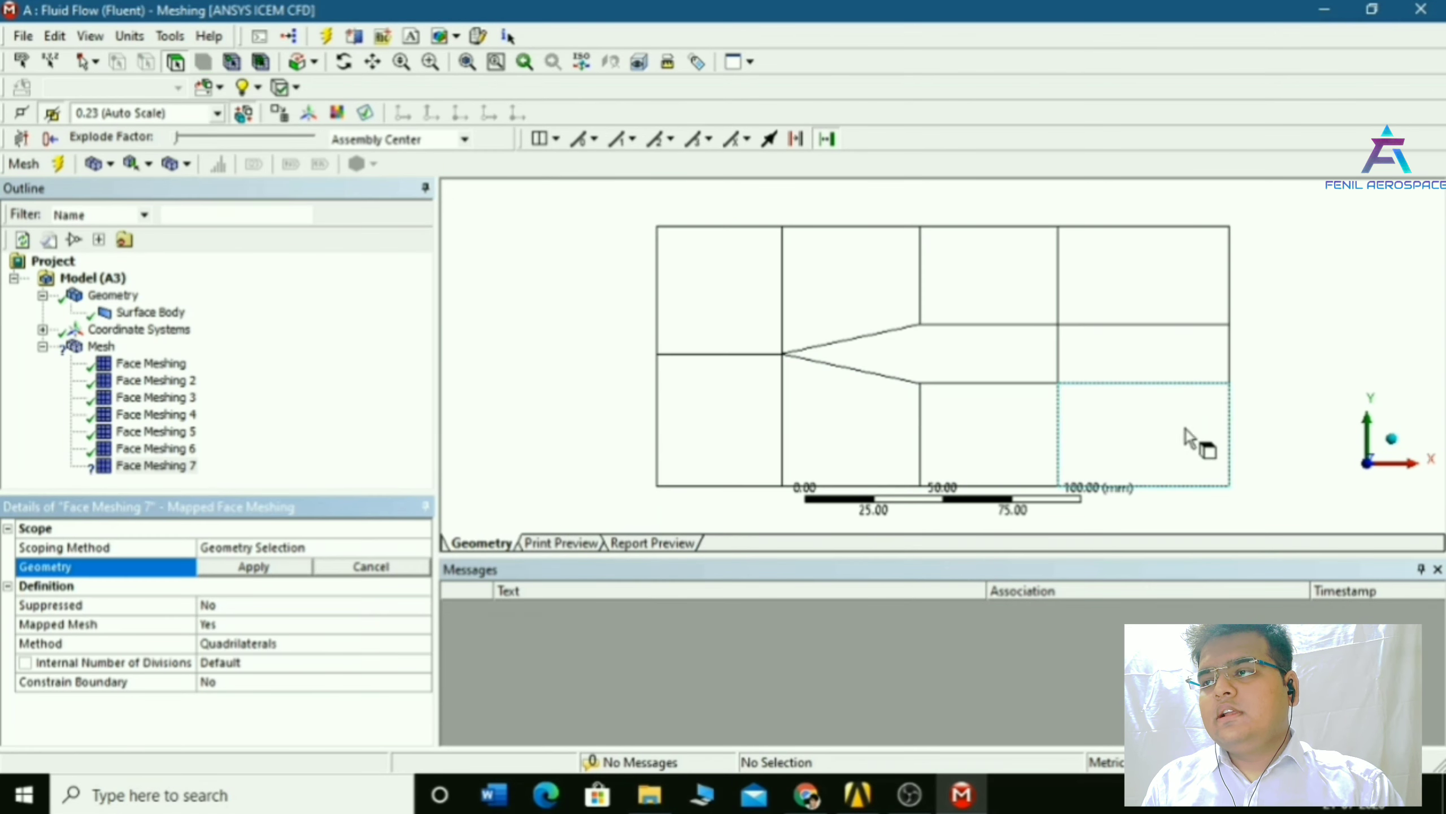
click(1167, 430)
click(254, 566)
Add a mapped face meshing to the narrow middle face directly behind the body
right_click(102, 347)
click(399, 463)
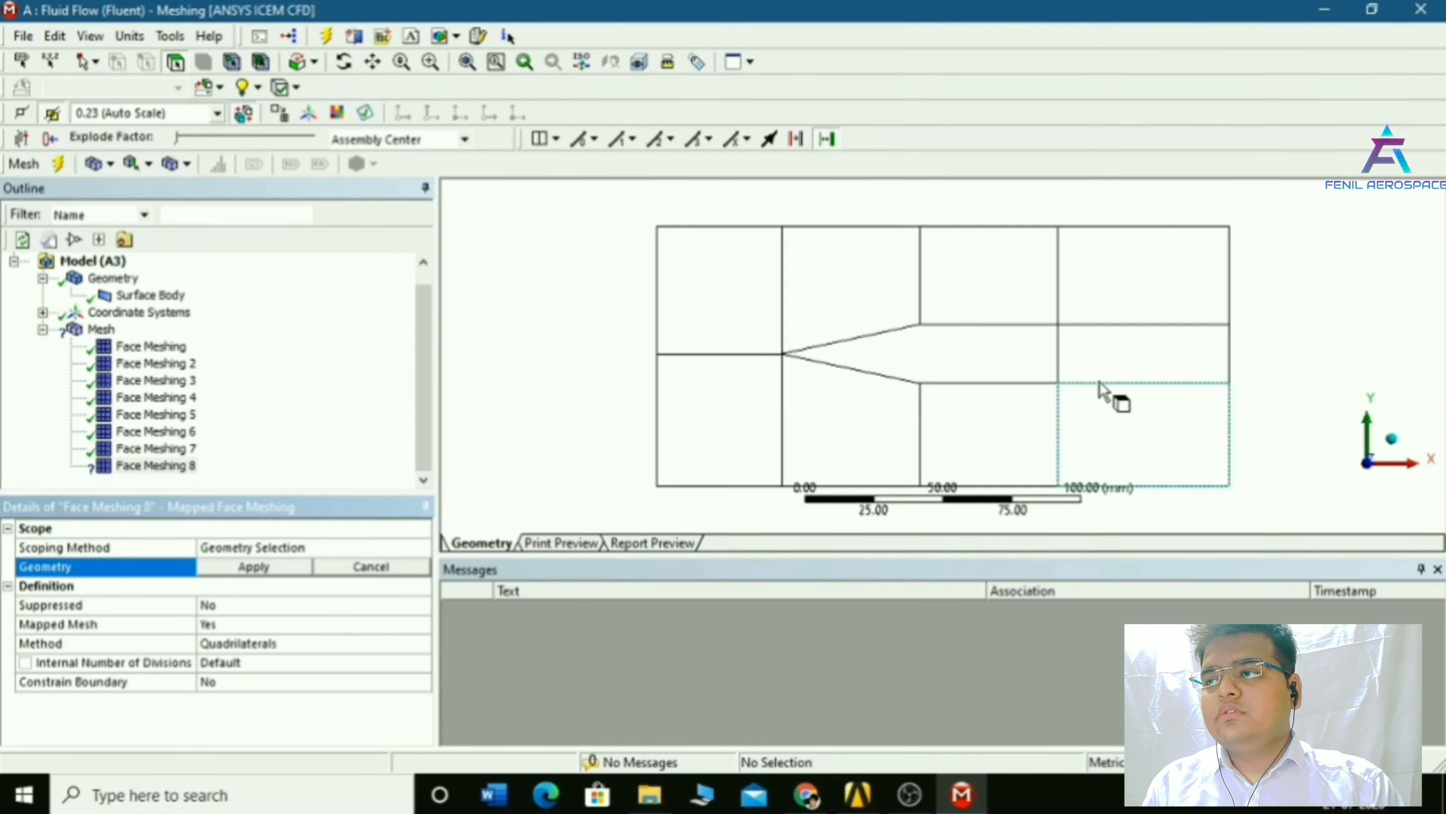
click(1134, 356)
click(254, 565)
Add a mapped face meshing to the upper face of the last column, downstream of the body
right_click(94, 329)
mouse_move(227, 334)
click(387, 439)
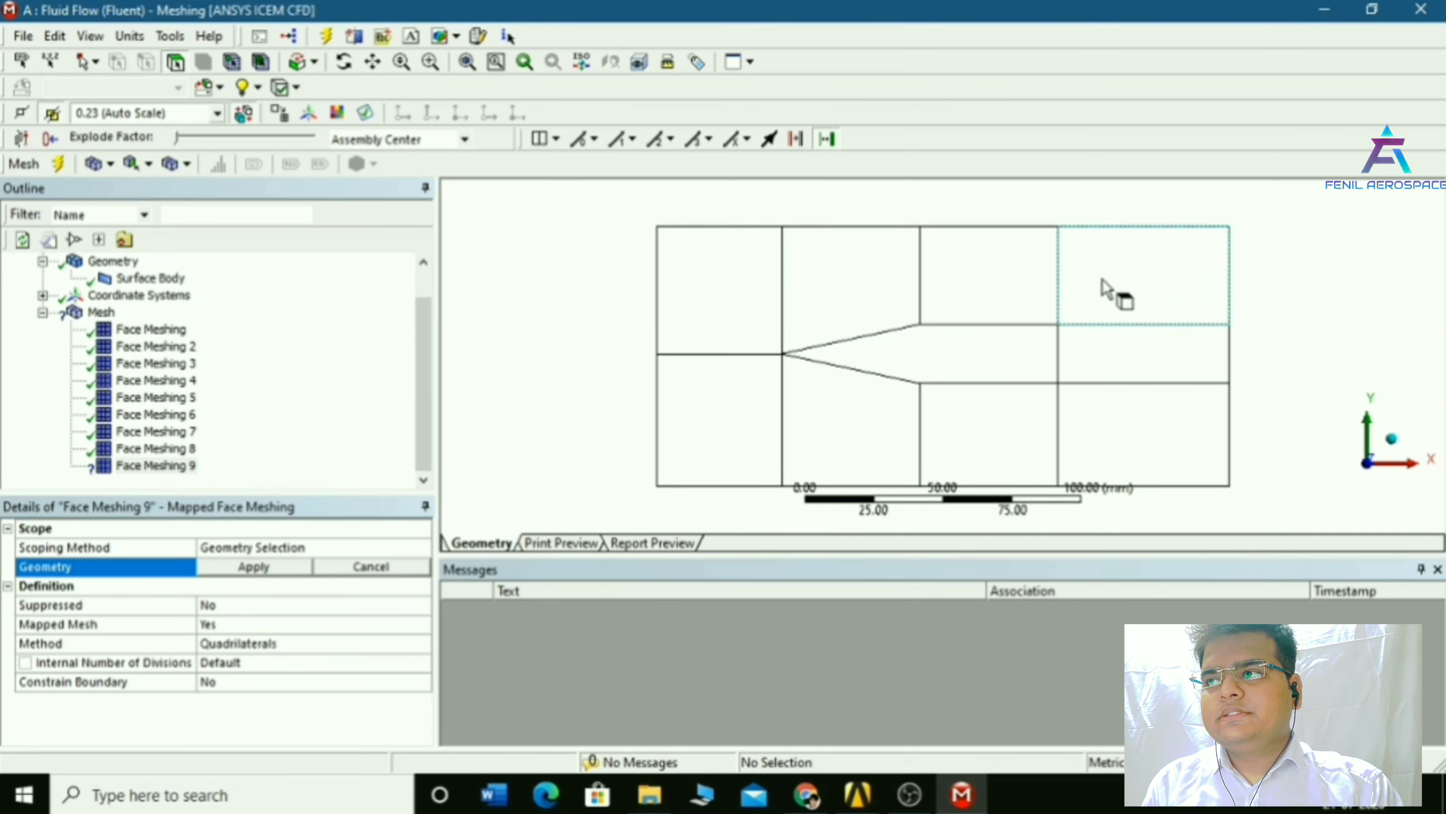
click(1096, 280)
click(255, 565)
Review the face meshing controls one by one to check which face each of them covers
click(153, 331)
click(153, 347)
click(154, 363)
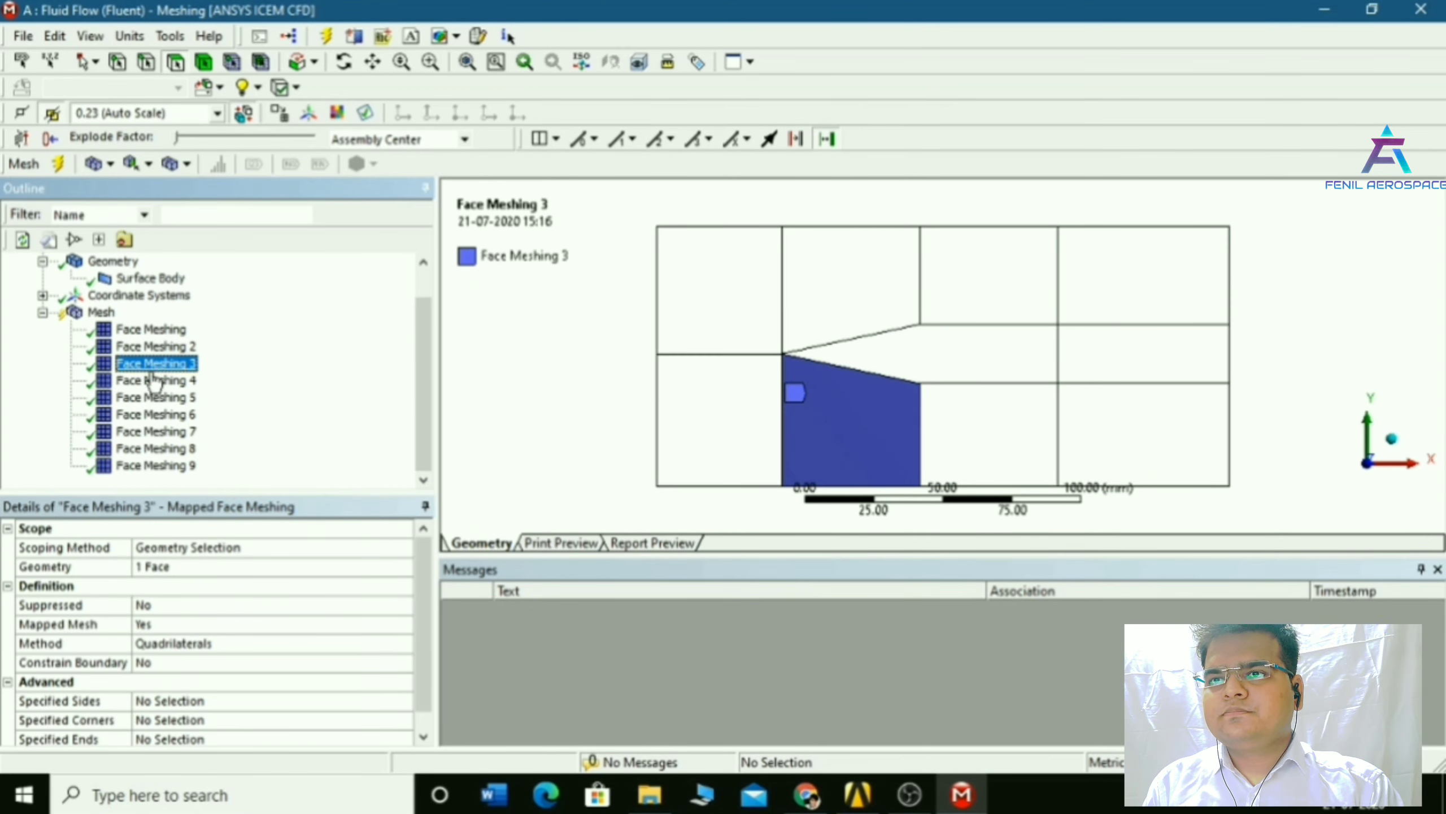
click(154, 381)
click(155, 398)
click(155, 414)
click(154, 431)
click(154, 449)
click(155, 466)
Update the mesh with the mapped face meshing controls and inspect the whole domain
click(102, 312)
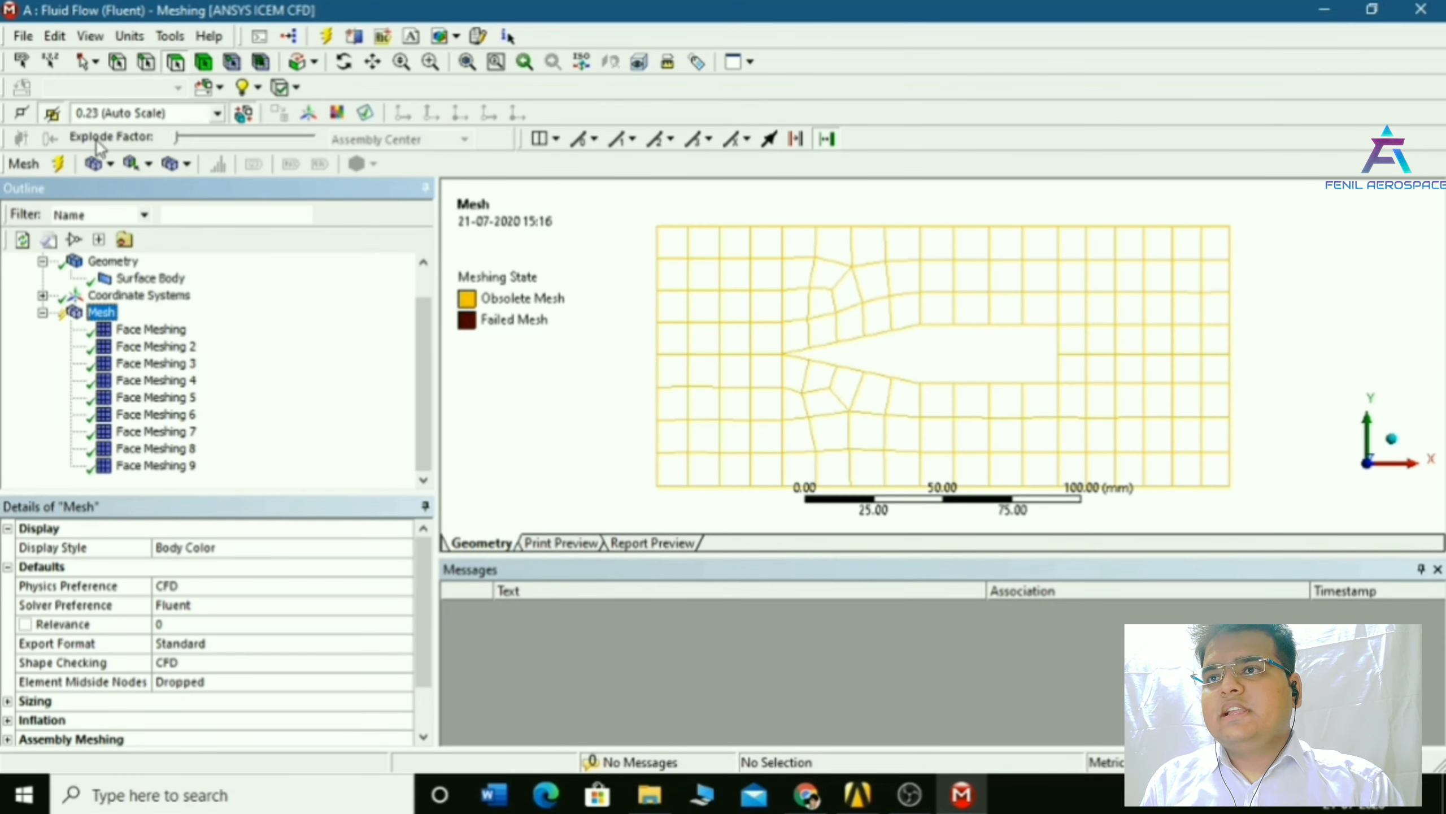
click(58, 165)
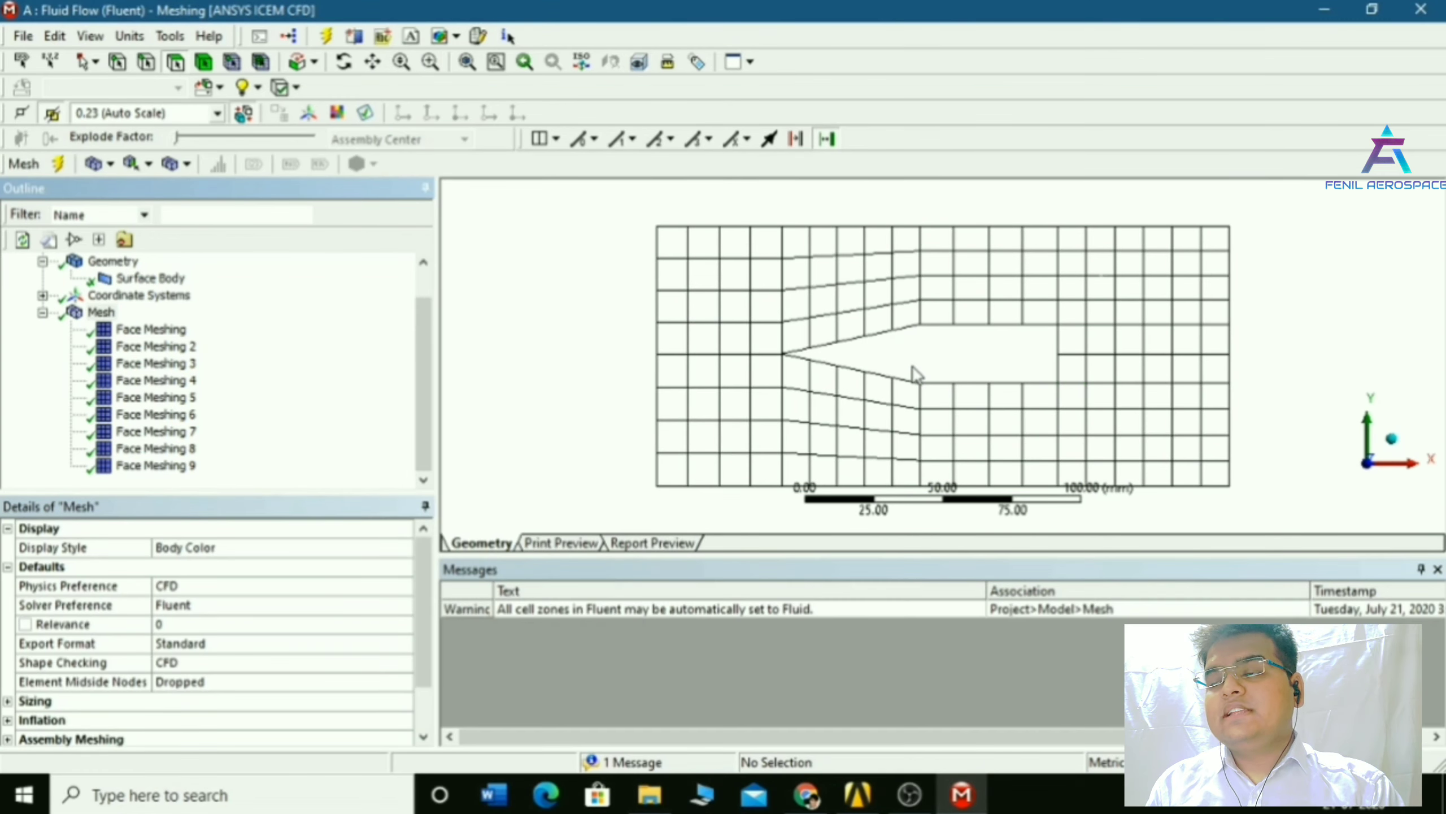
click(402, 64)
drag(723, 212, 1056, 456)
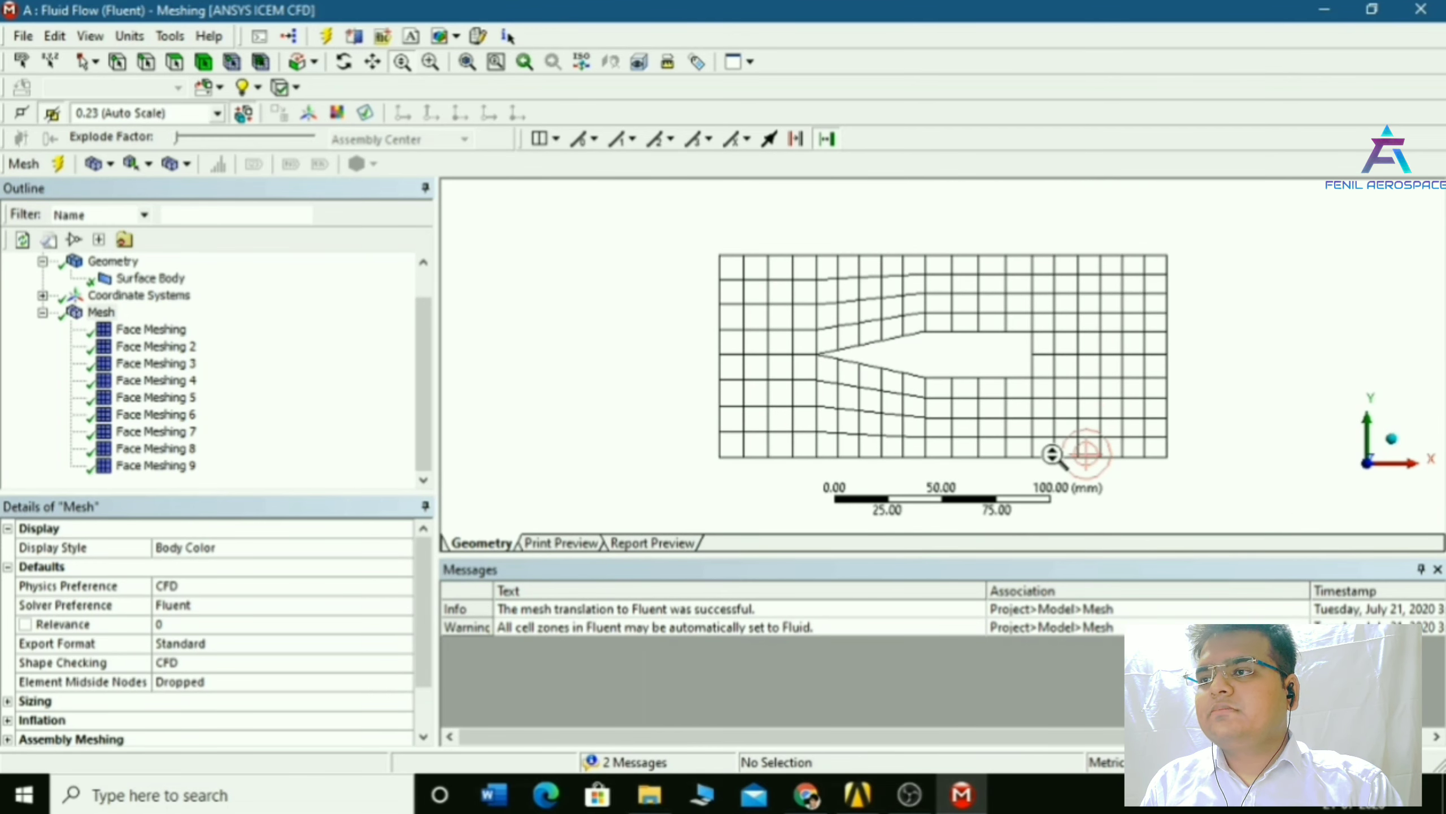
Insert a sizing control on the mesh and scope it to the wedge's upper inclined edge
click(101, 315)
right_click(101, 315)
mouse_move(188, 321)
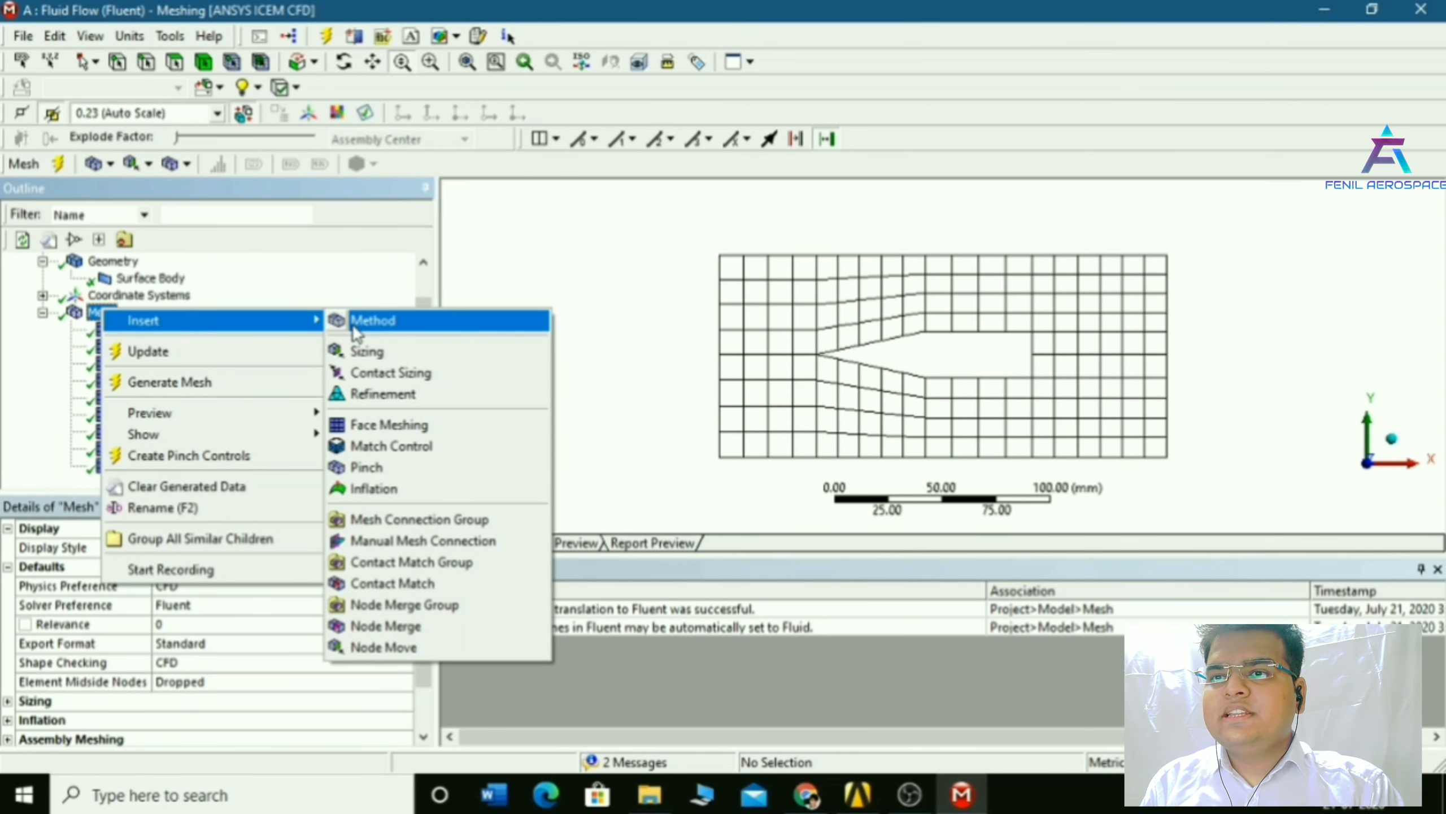
click(366, 351)
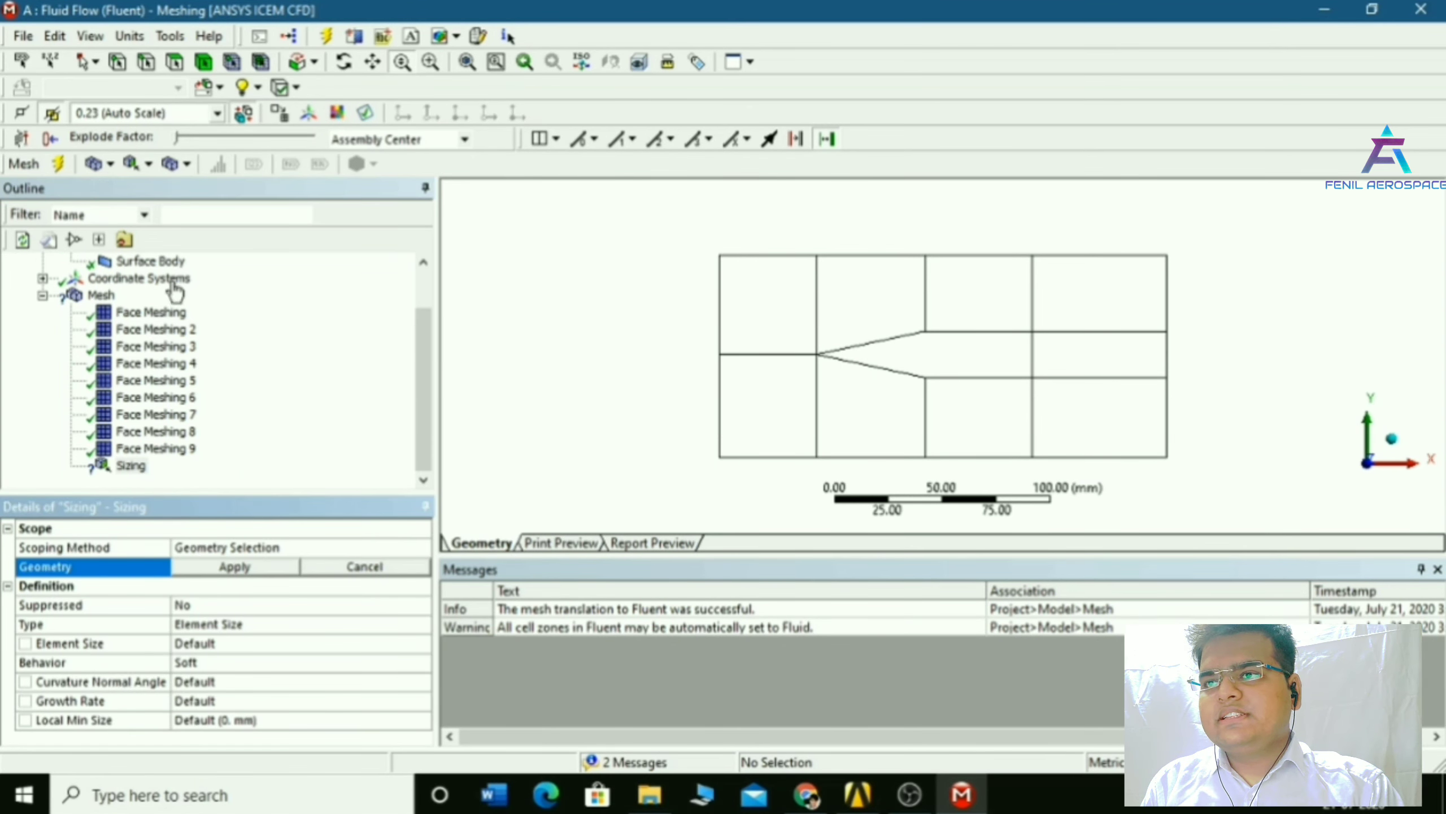
click(143, 58)
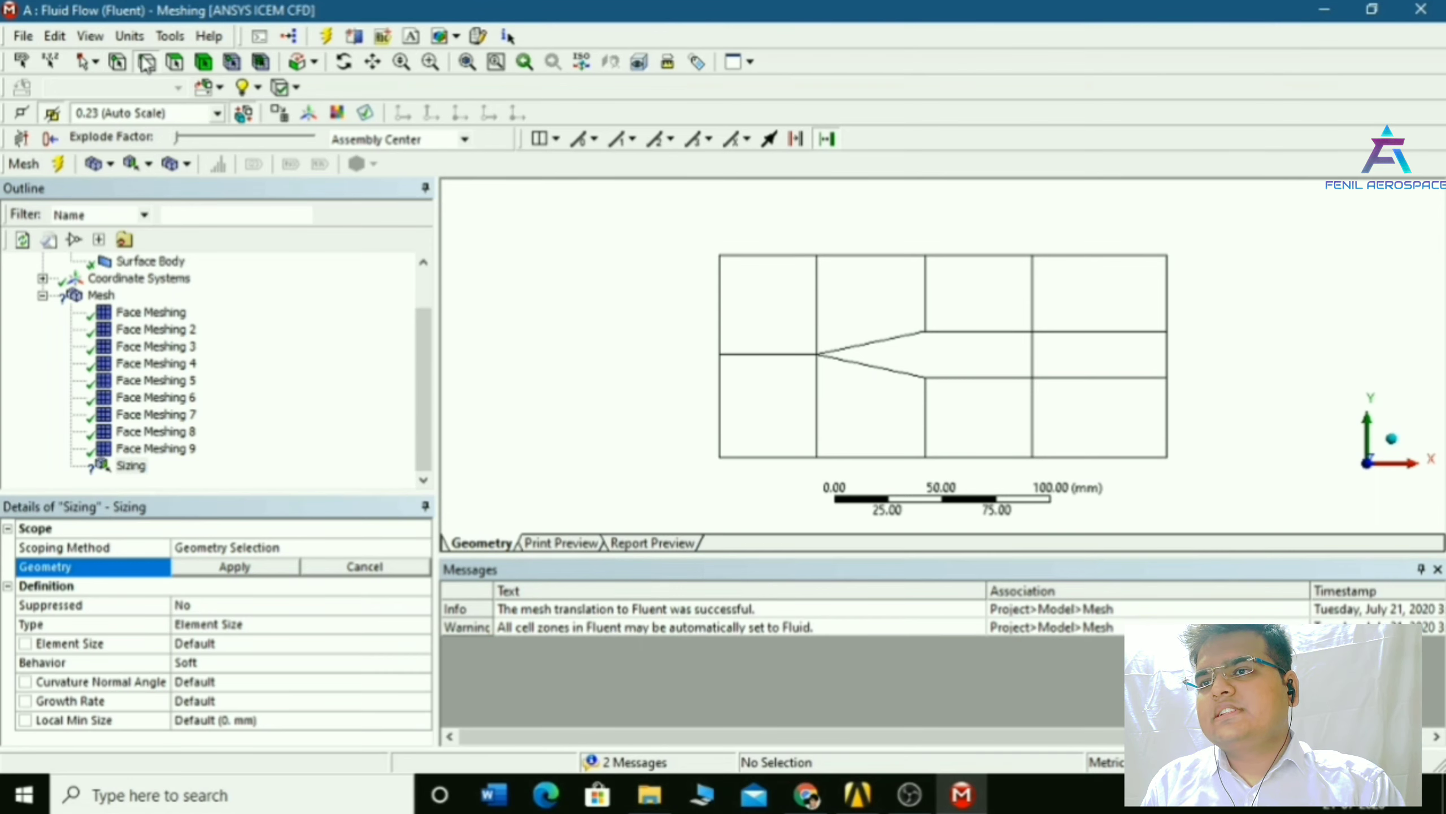
click(727, 286)
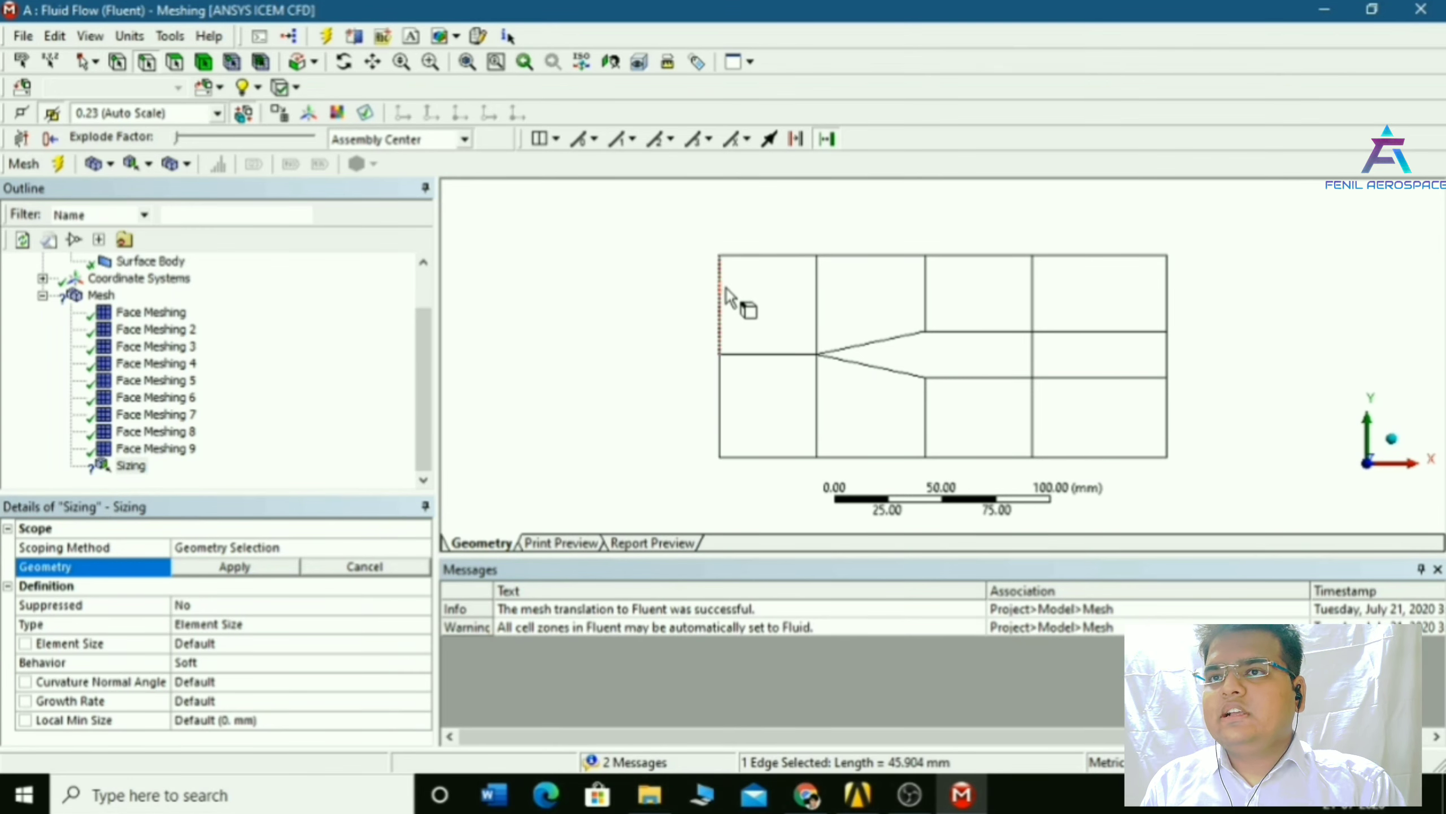
click(773, 426)
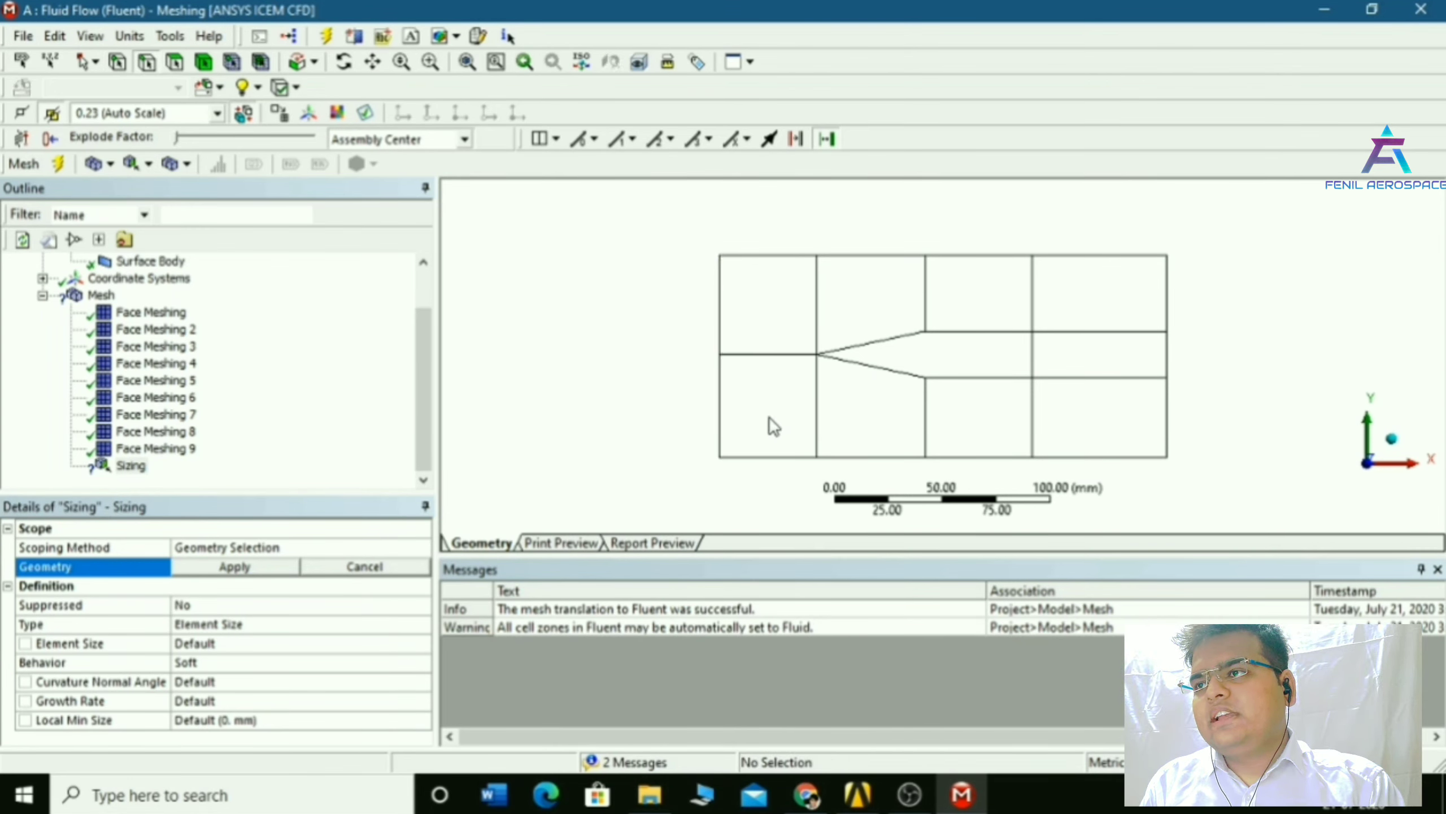
click(870, 343)
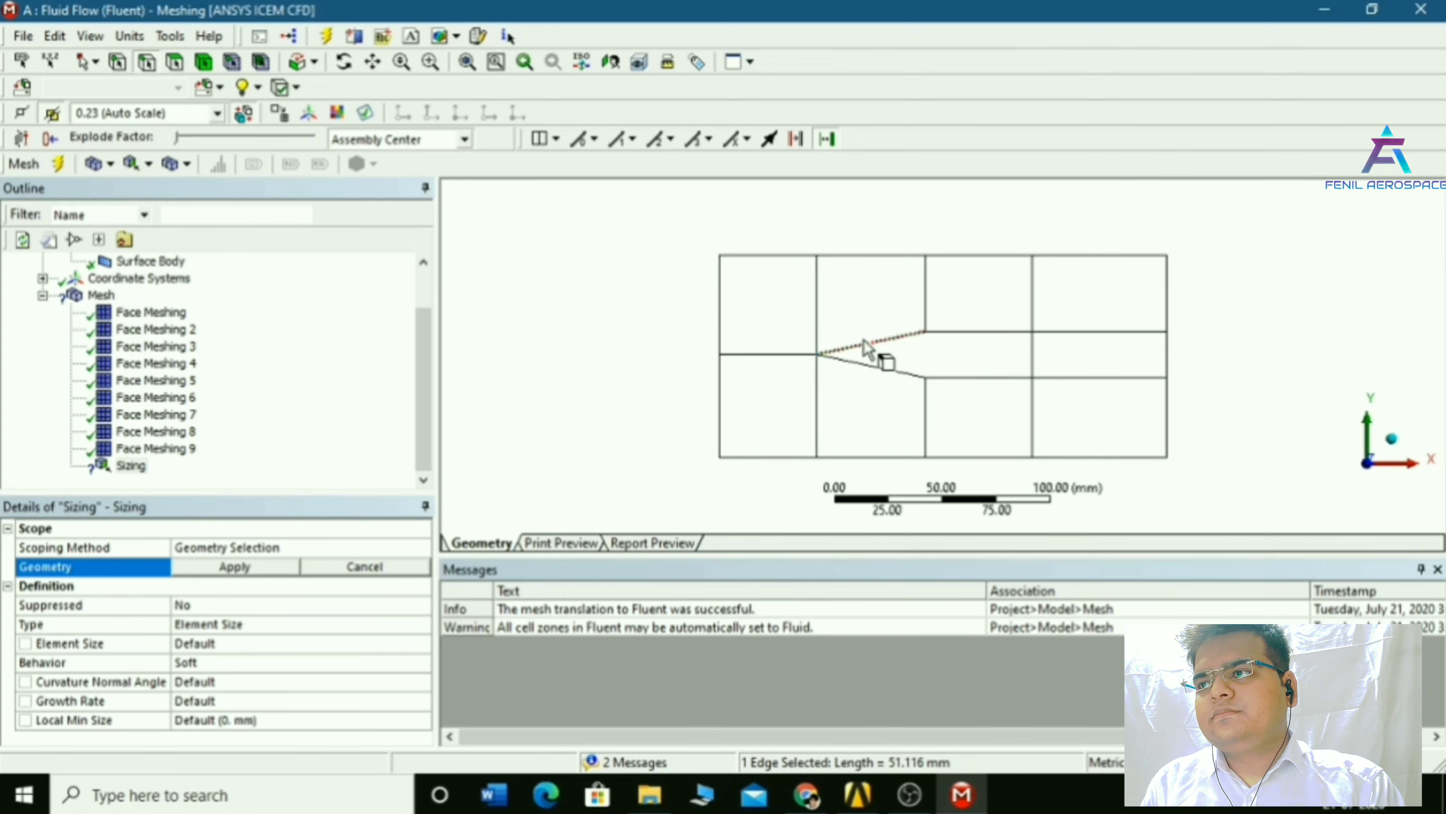
right_click(866, 345)
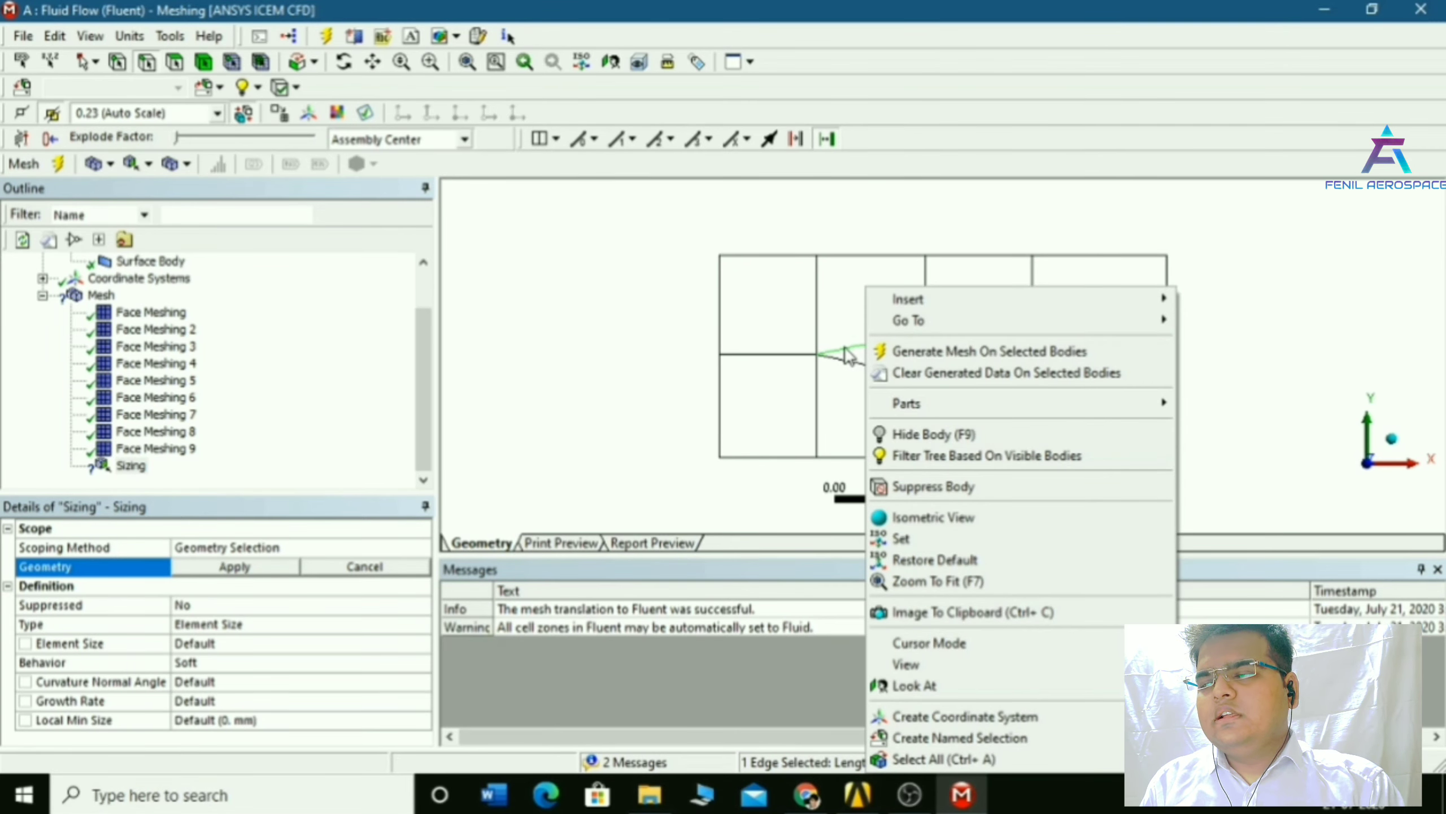
click(225, 567)
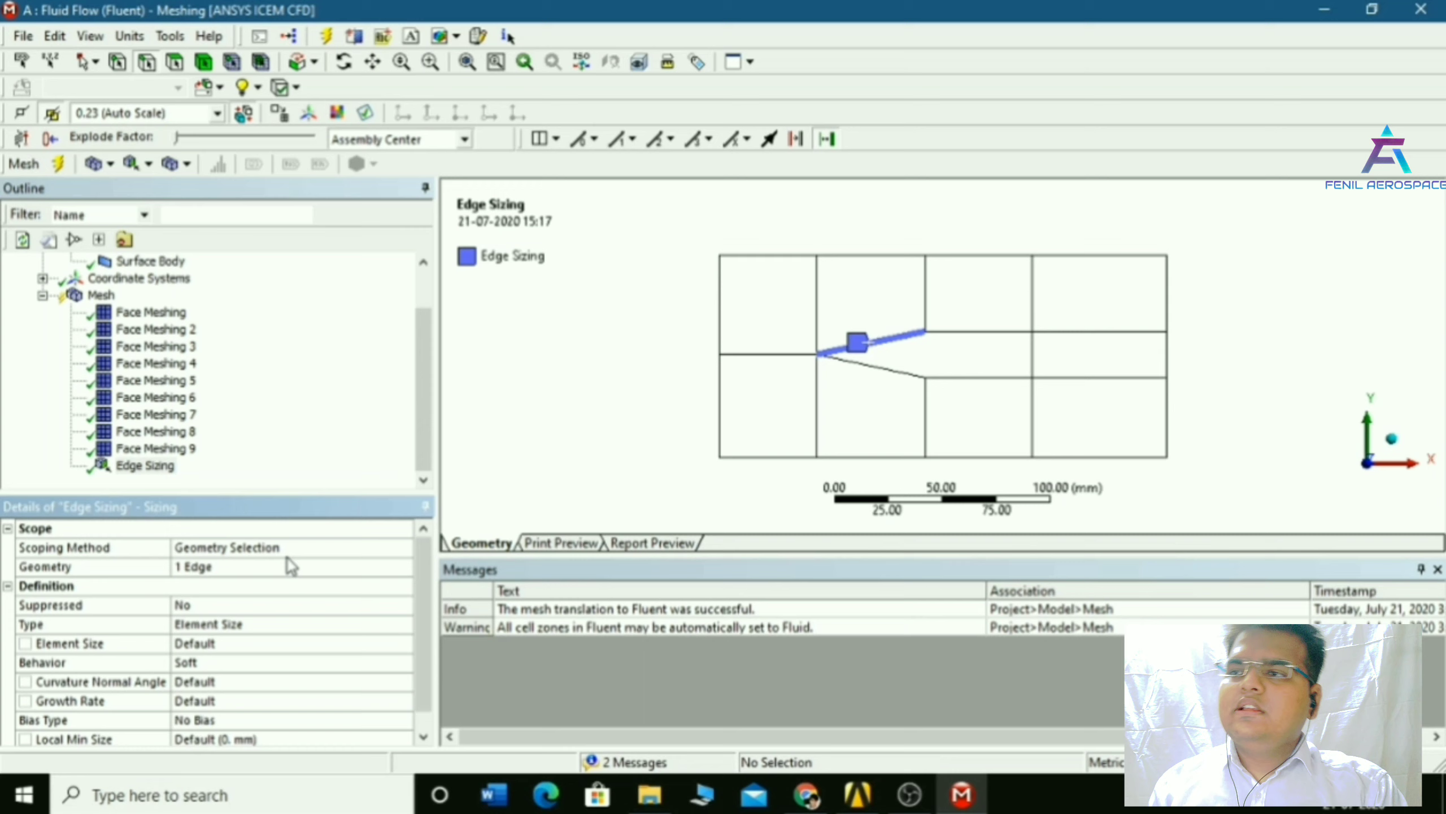
Define the upper wedge edge's sizing by Number of Divisions and set it to 80
click(254, 627)
drag(418, 622, 418, 636)
click(404, 606)
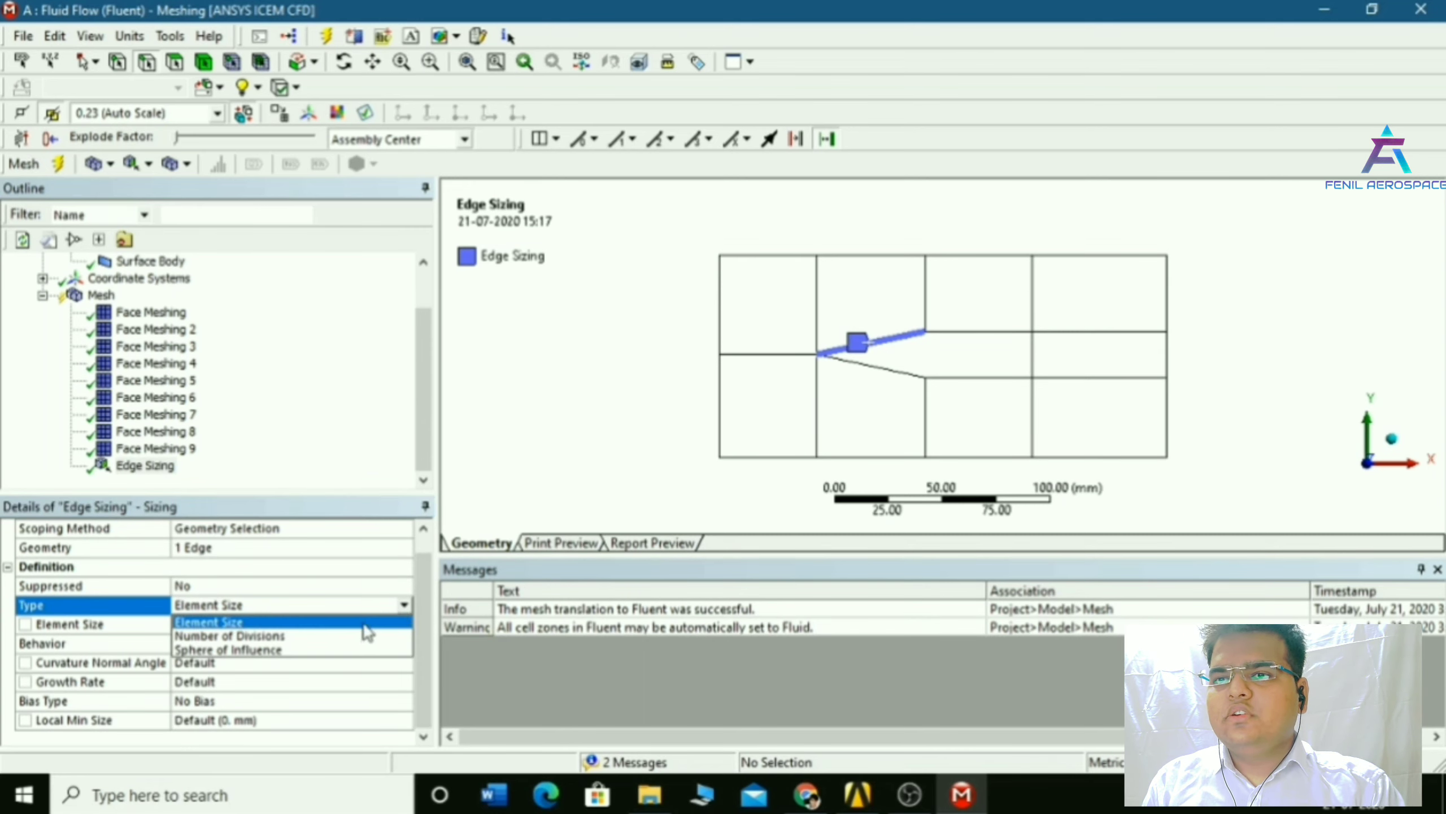
click(365, 635)
click(207, 643)
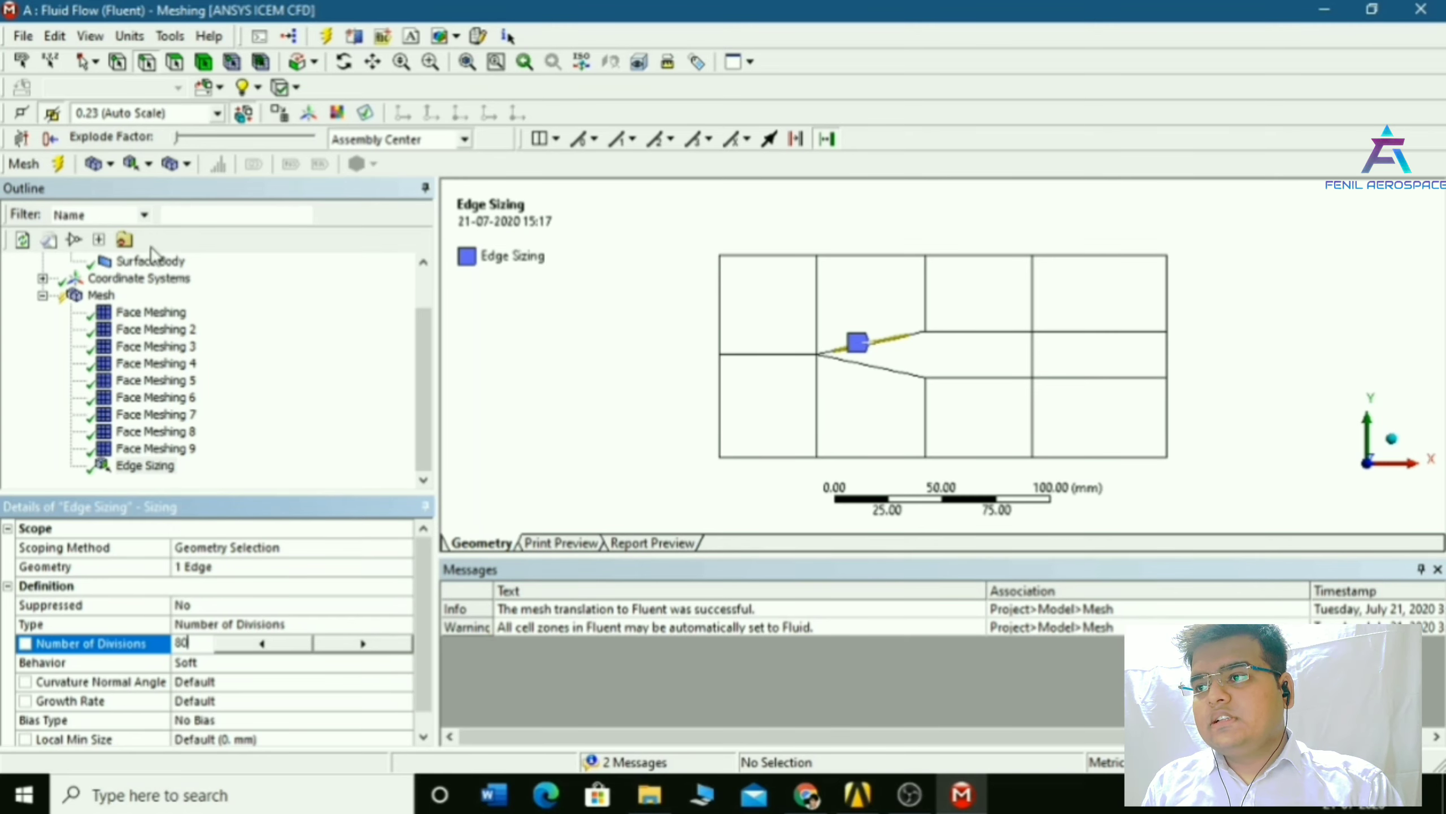
Insert a sizing control on the mesh and scope it to the wedge's lower inclined edge
right_click(101, 294)
mouse_move(148, 311)
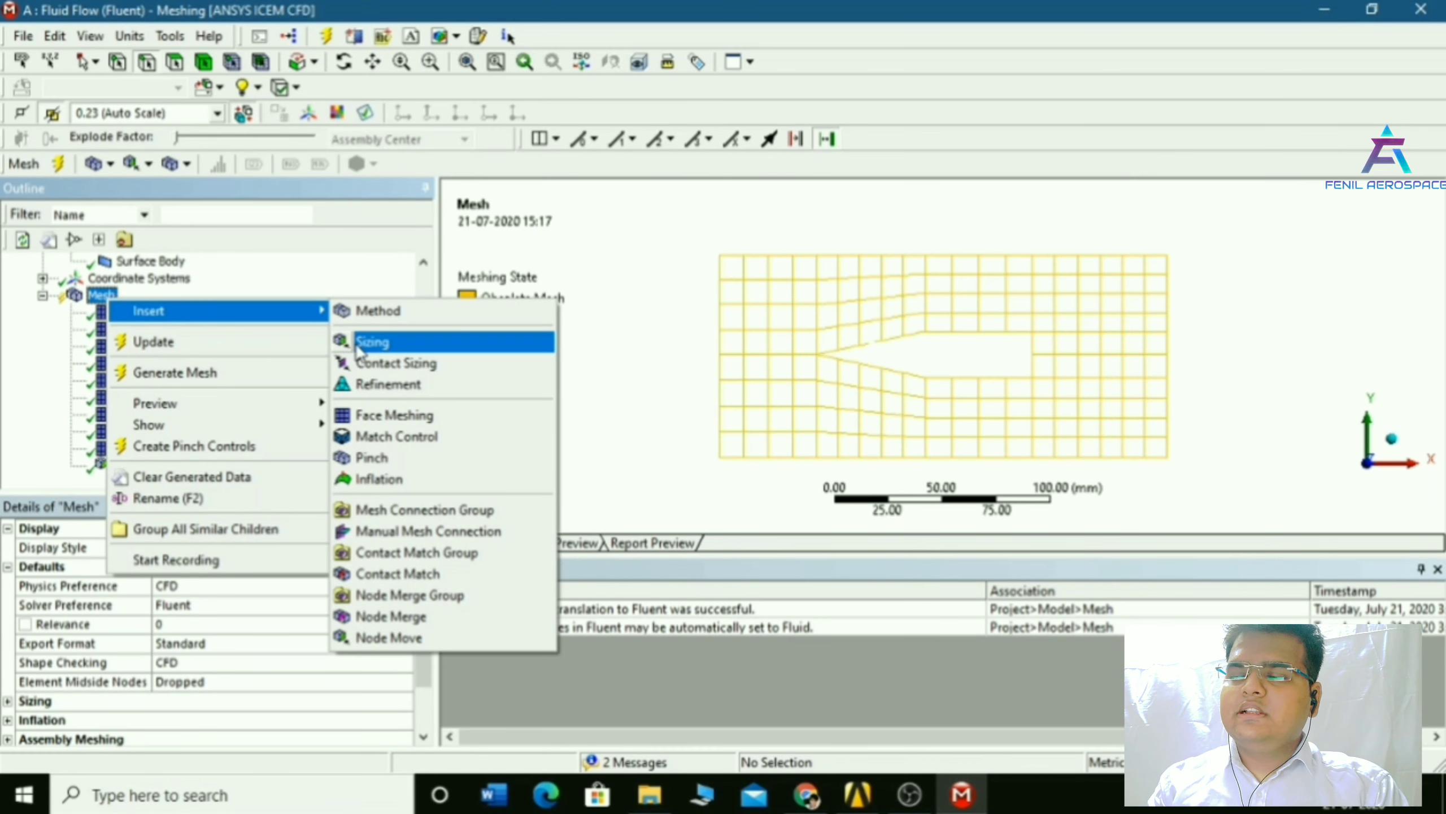
click(373, 340)
click(892, 369)
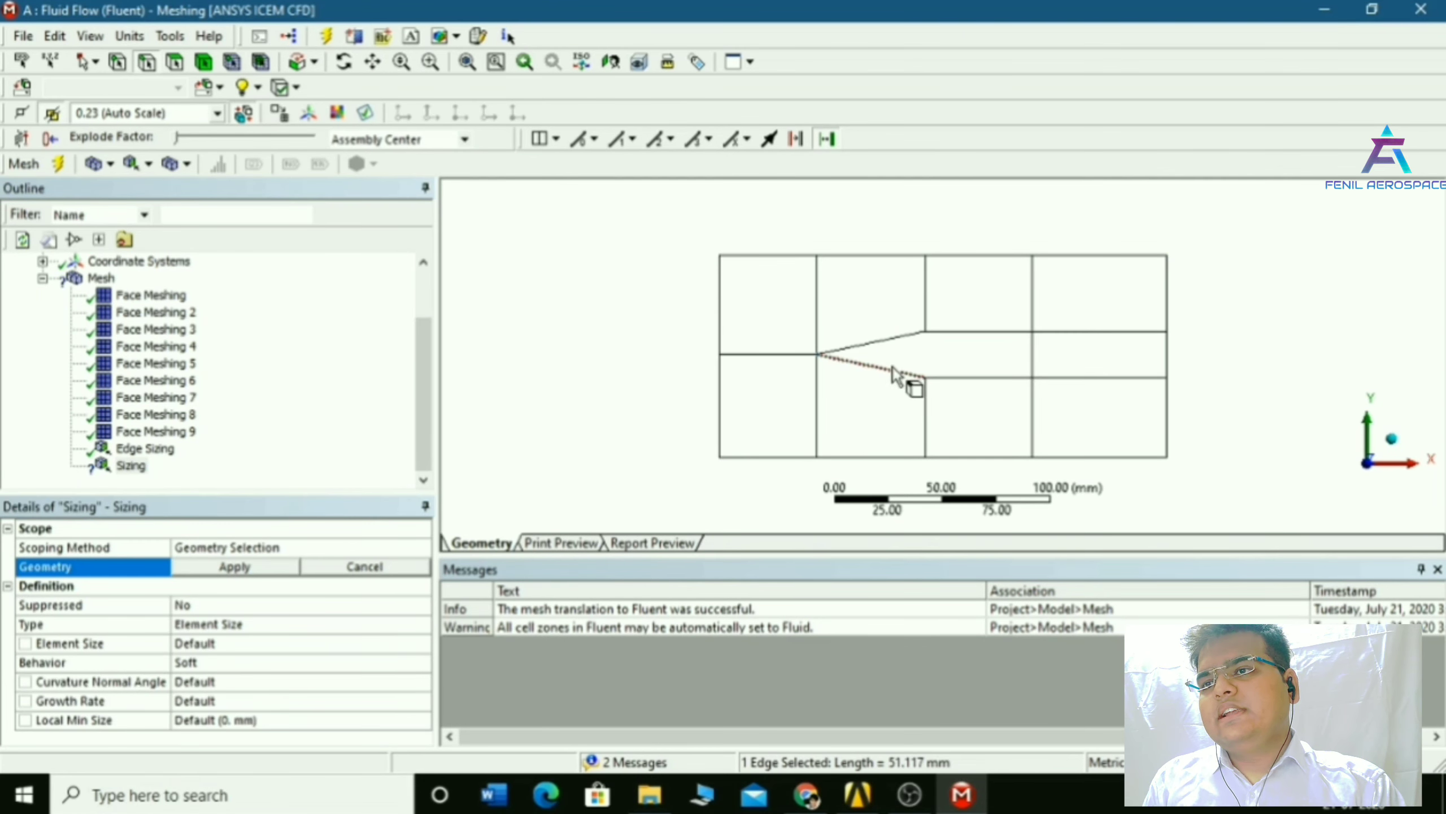
click(289, 569)
Define the lower inclined edge's sizing by Number of Divisions and set it to 80
click(378, 627)
click(404, 626)
click(314, 656)
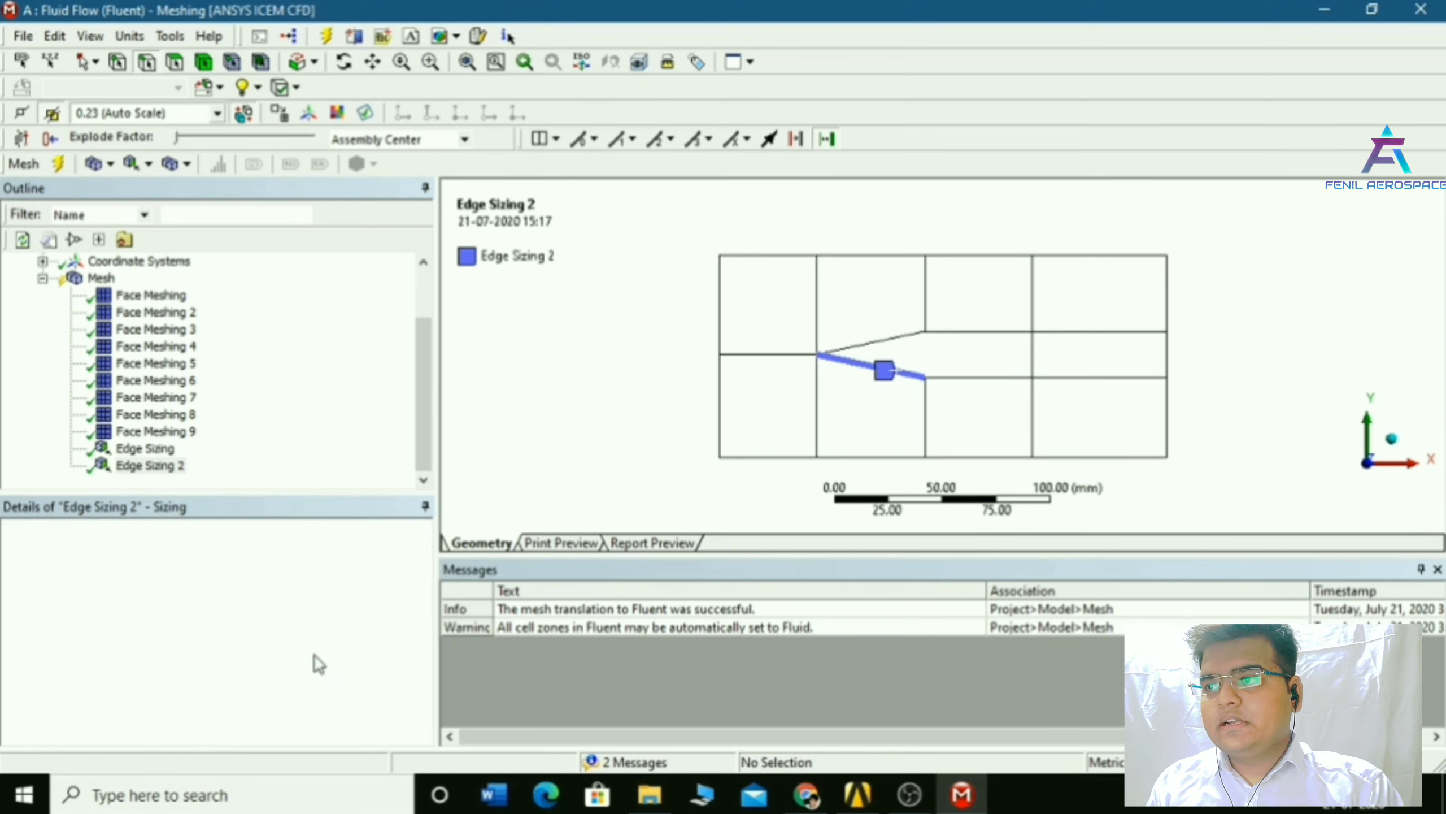
click(235, 646)
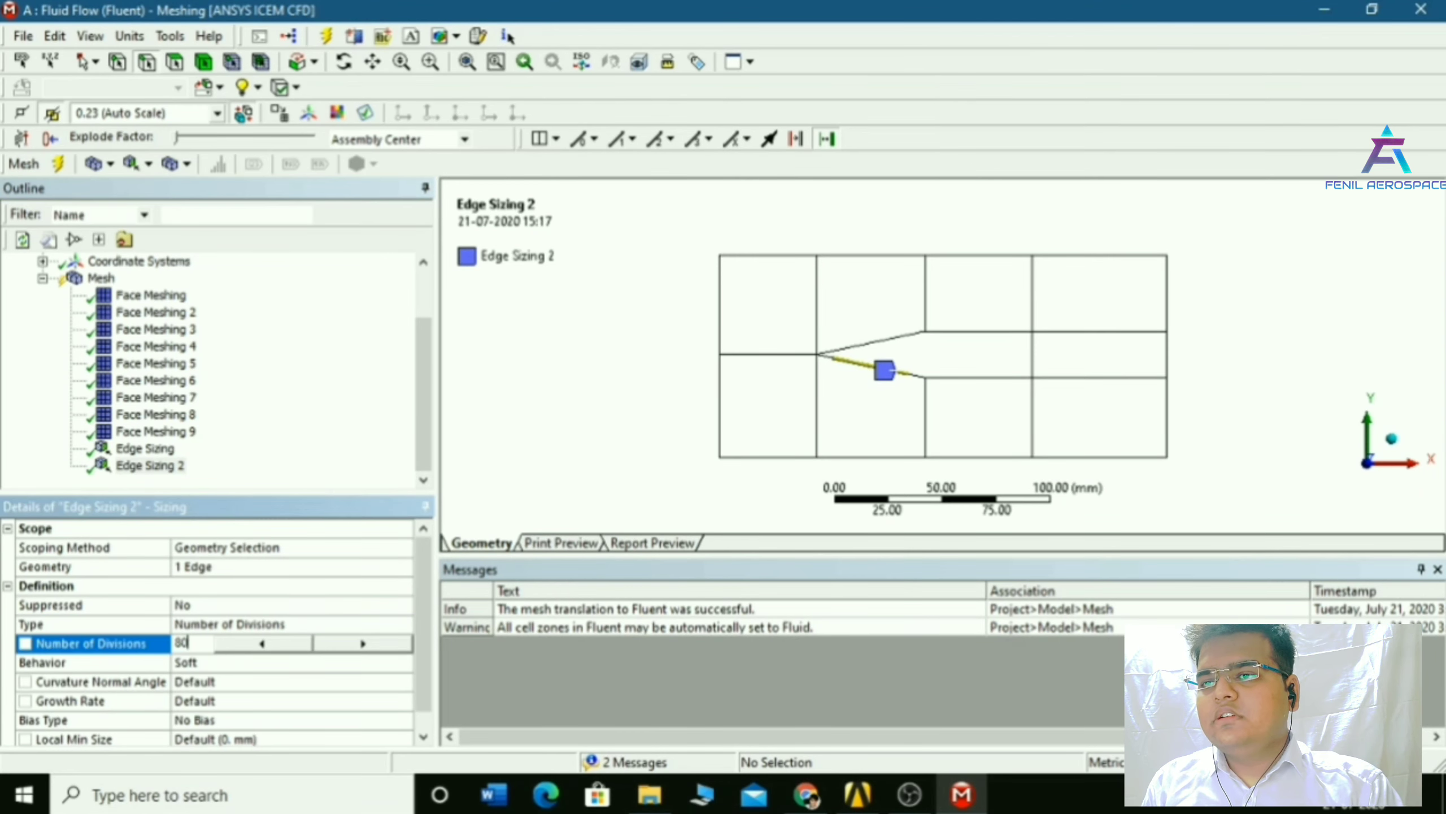
key(Return)
Insert a sizing control on the mesh and scope it to the body's lower horizontal edge behind the wedge
click(101, 278)
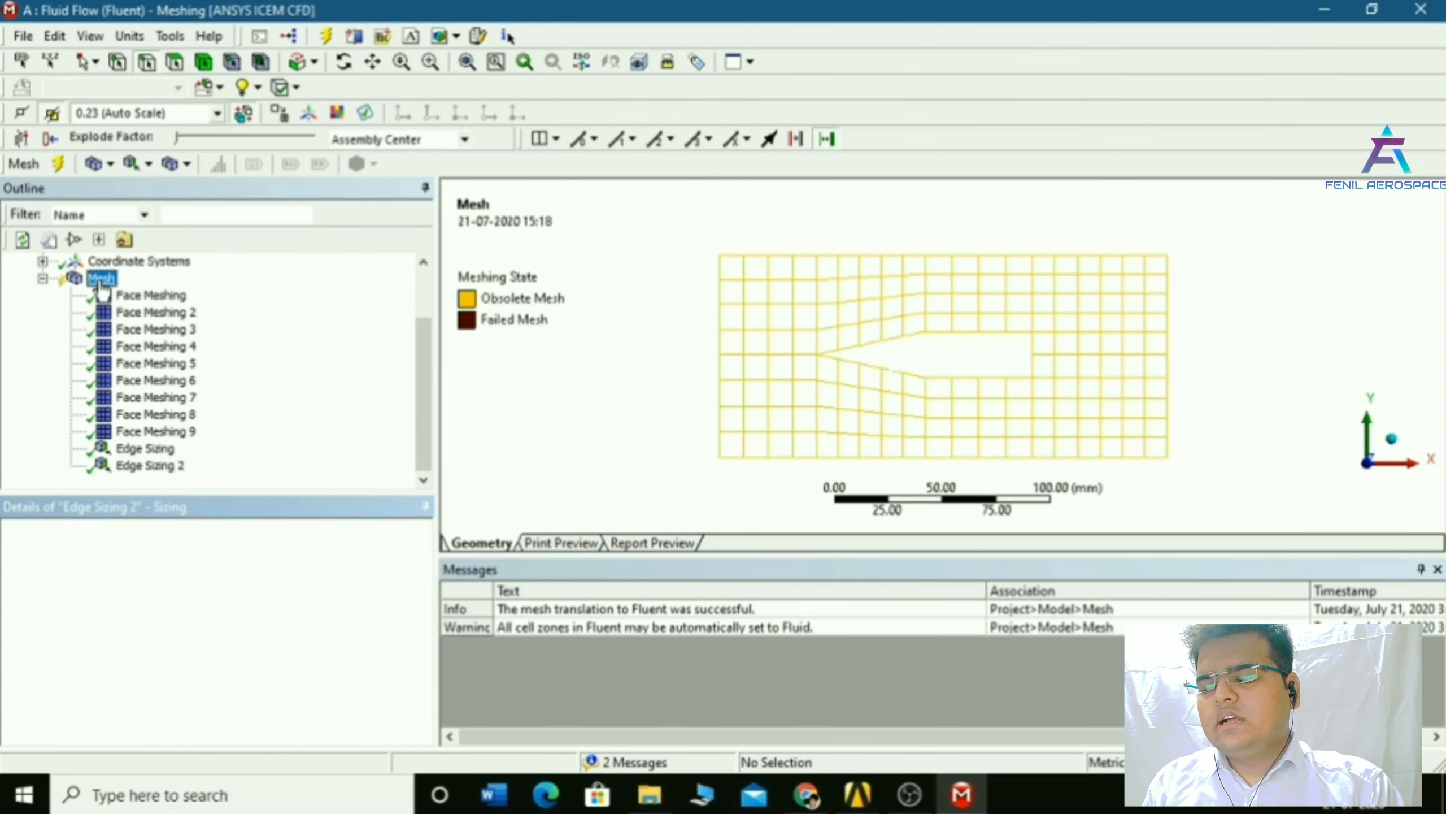
right_click(101, 278)
mouse_move(145, 291)
click(364, 323)
right_click(1006, 381)
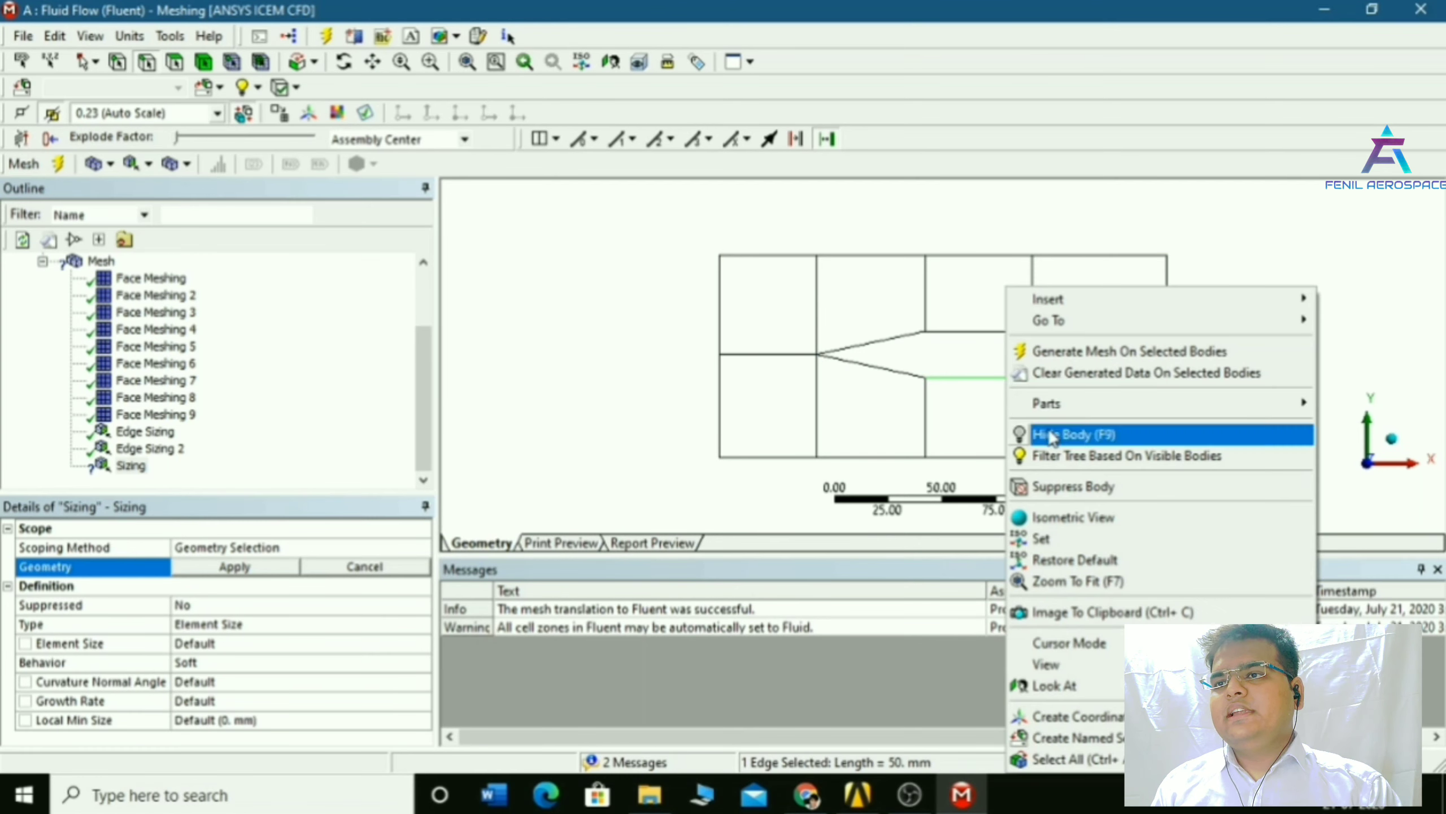
click(244, 569)
Define the body's lower horizontal edge sizing by Number of Divisions and set it to 80
click(342, 624)
click(403, 624)
click(332, 655)
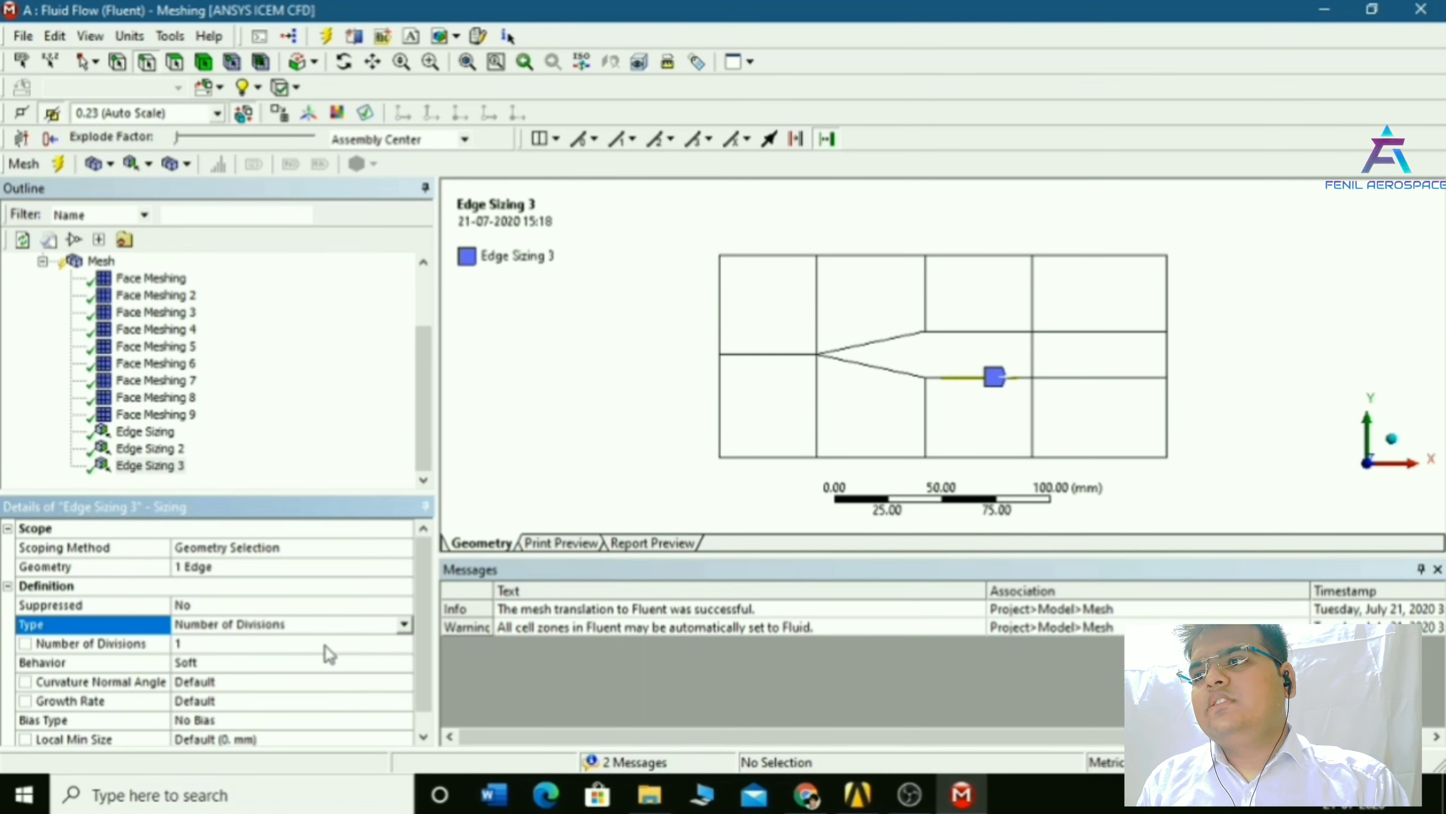
click(259, 642)
text(80)
key(Return)
Insert a sizing control on the mesh and scope it to the body's upper horizontal edge behind the wedge
scroll(71, 392, up, 2)
click(100, 346)
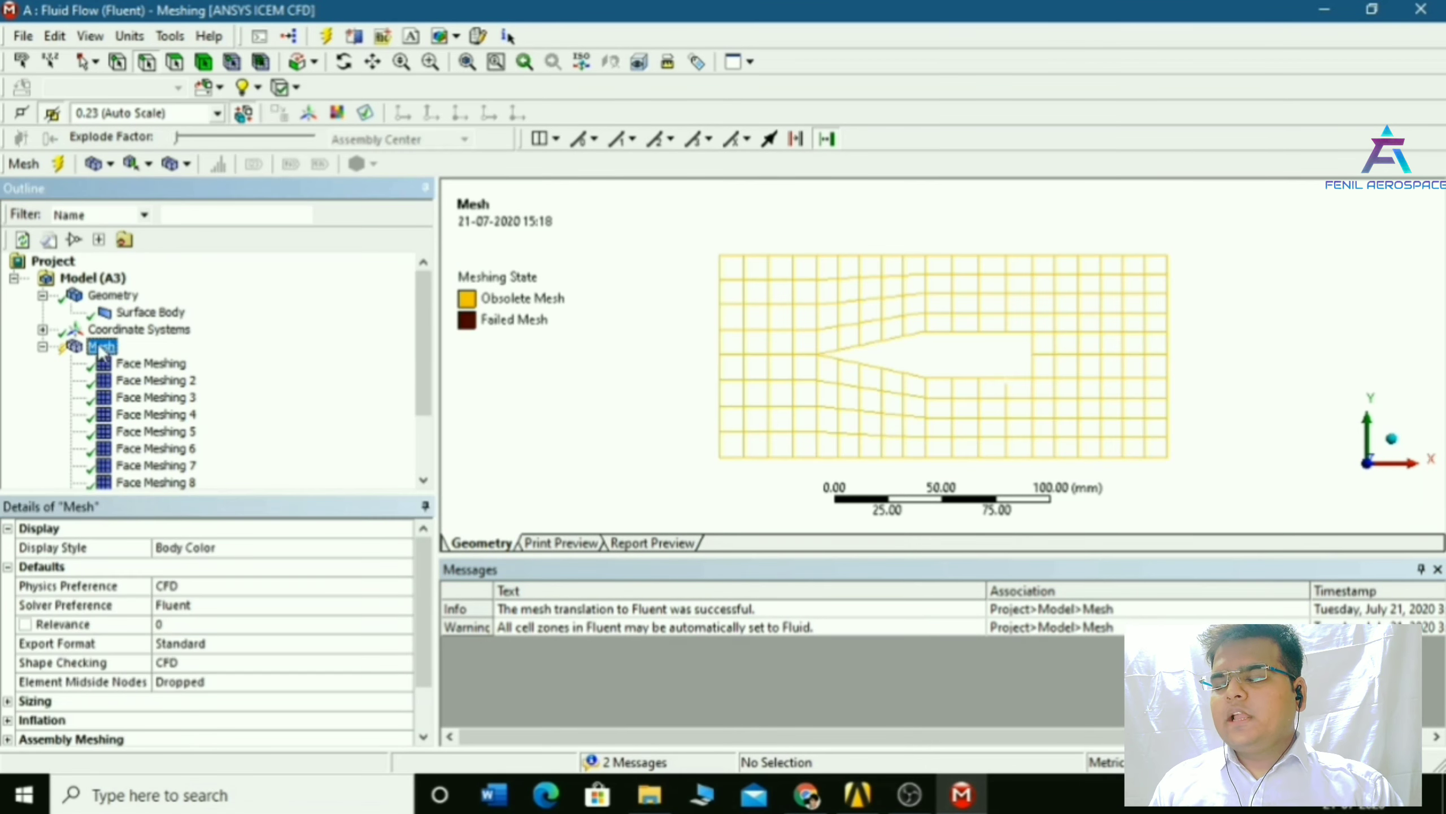
right_click(101, 346)
mouse_move(171, 357)
click(369, 388)
click(1008, 334)
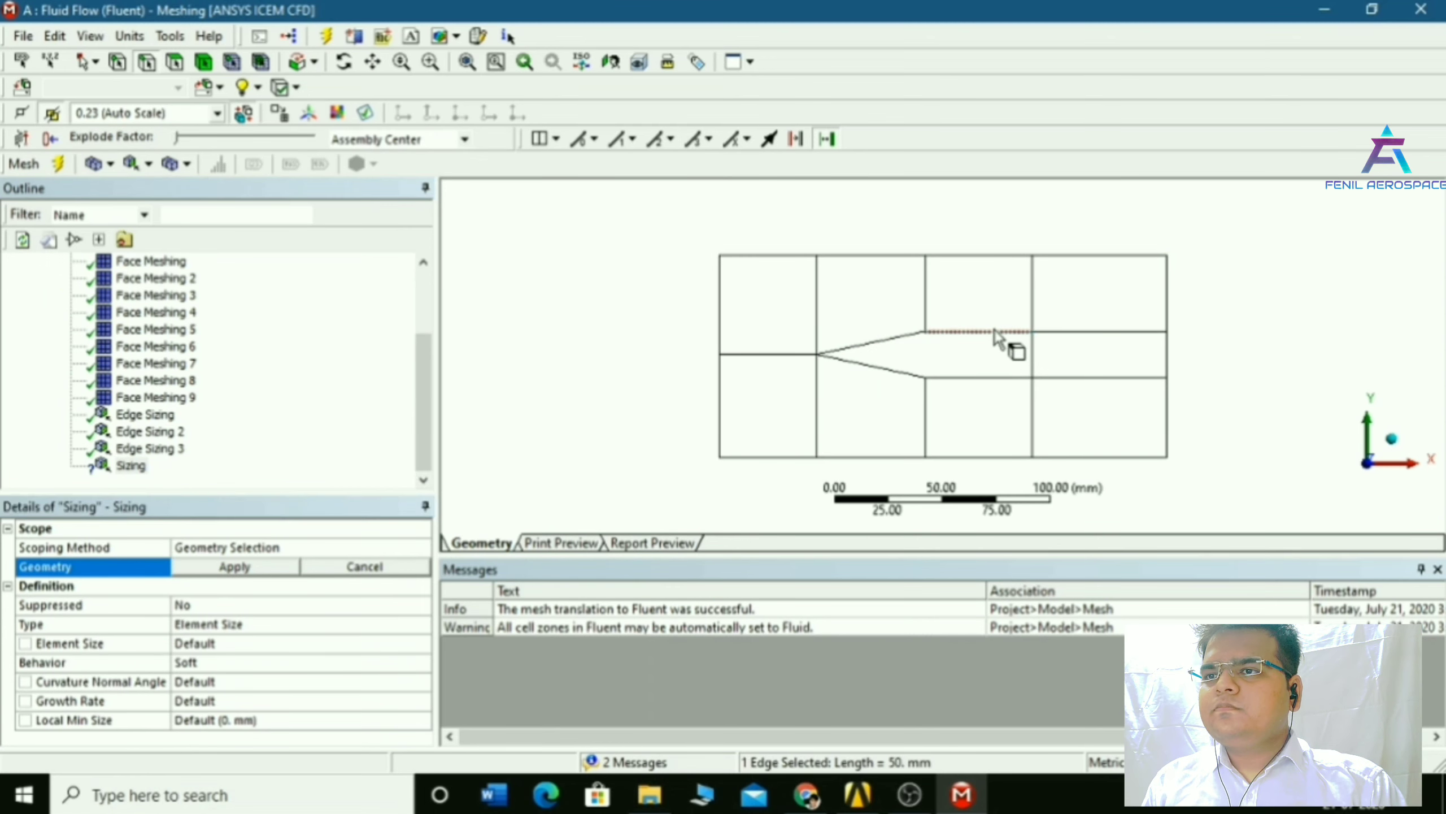
click(243, 567)
Define the body's upper horizontal edge sizing by Number of Divisions and set it to 80
click(406, 624)
click(344, 653)
click(199, 642)
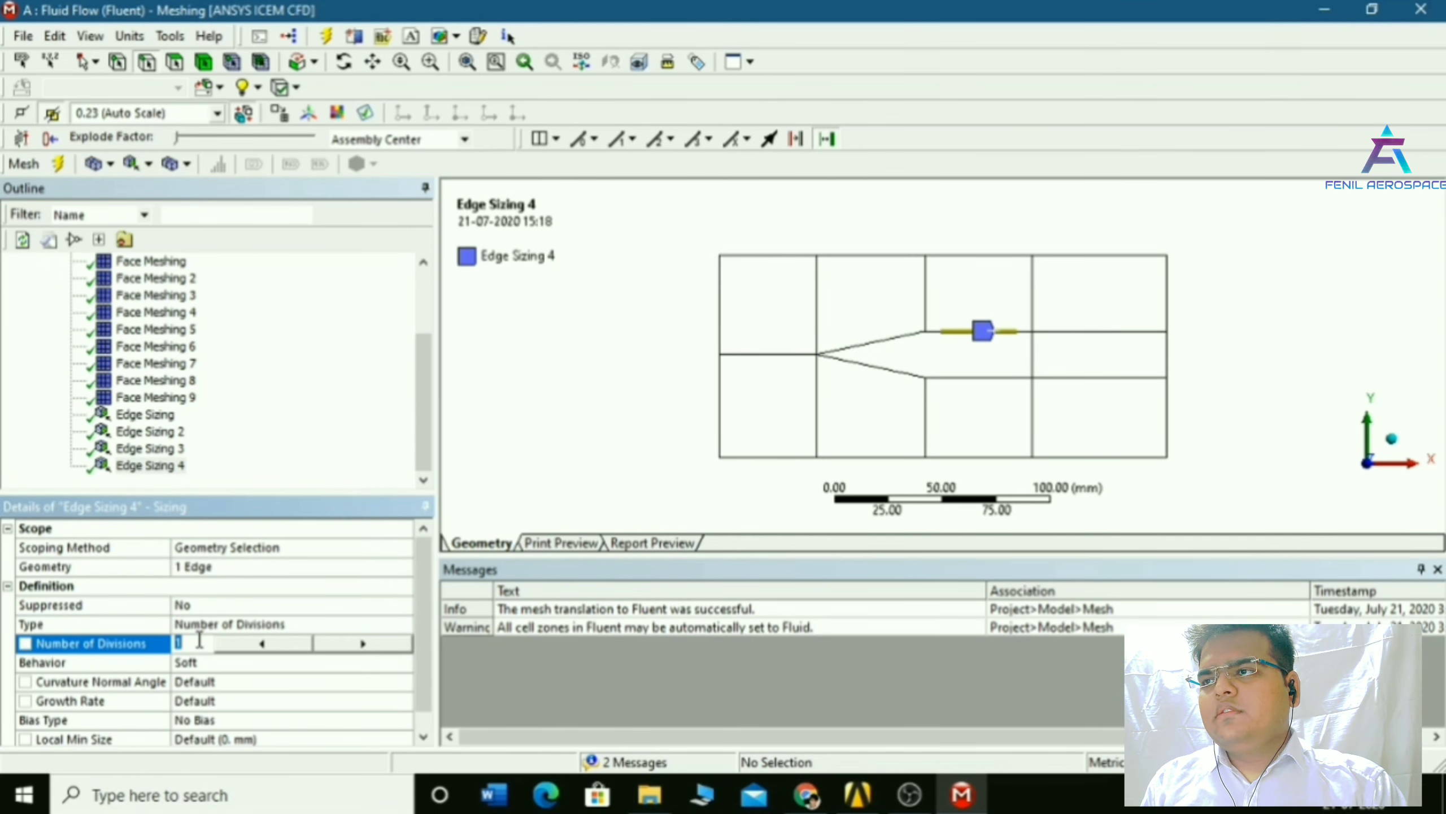
text(80)
key(Return)
Insert a sizing control on the mesh and scope it to the upper horizontal edge running from the body's base to the outlet
scroll(170, 422, up, 2)
click(100, 346)
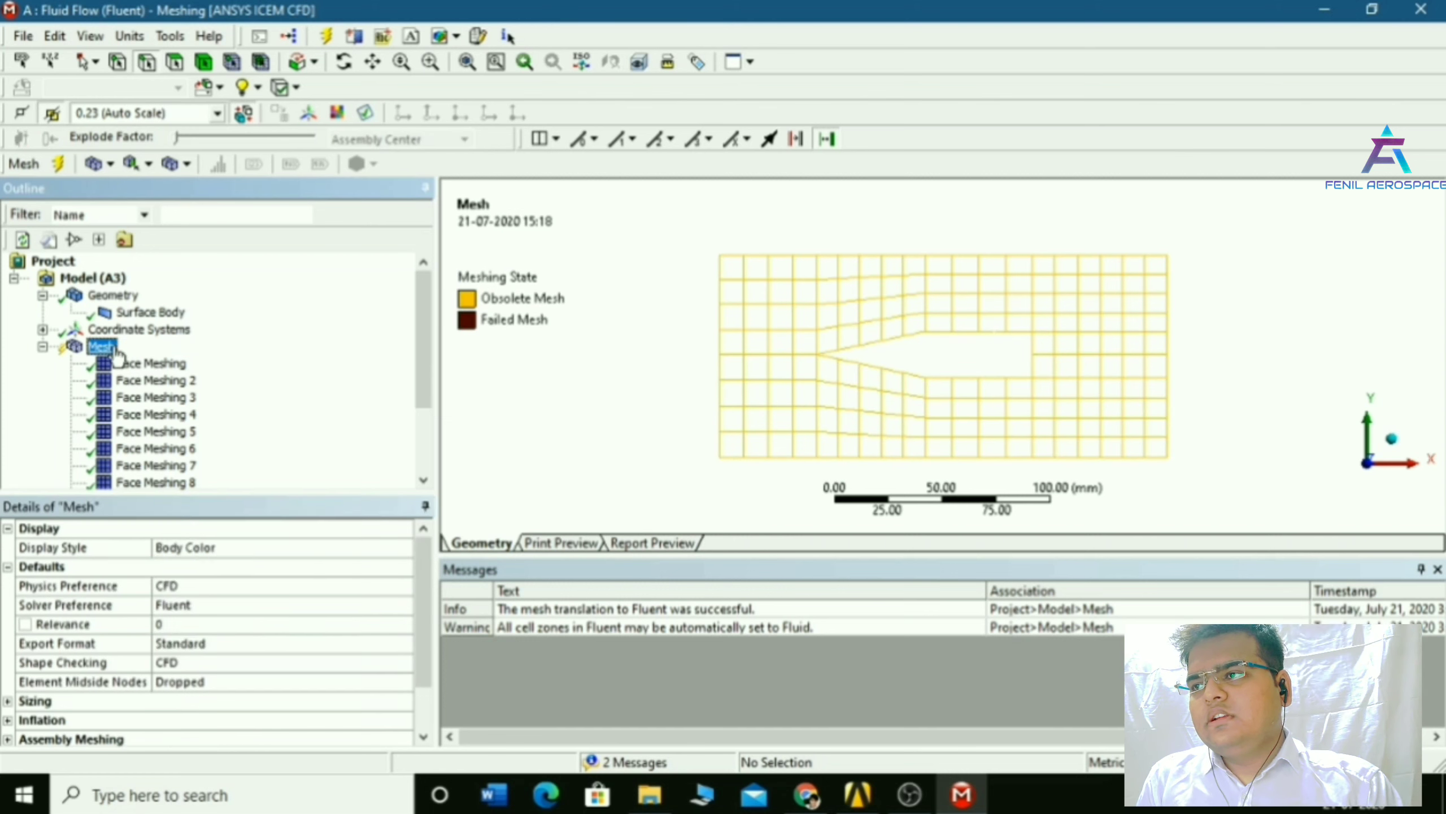
right_click(101, 346)
mouse_move(285, 358)
click(380, 390)
click(1071, 332)
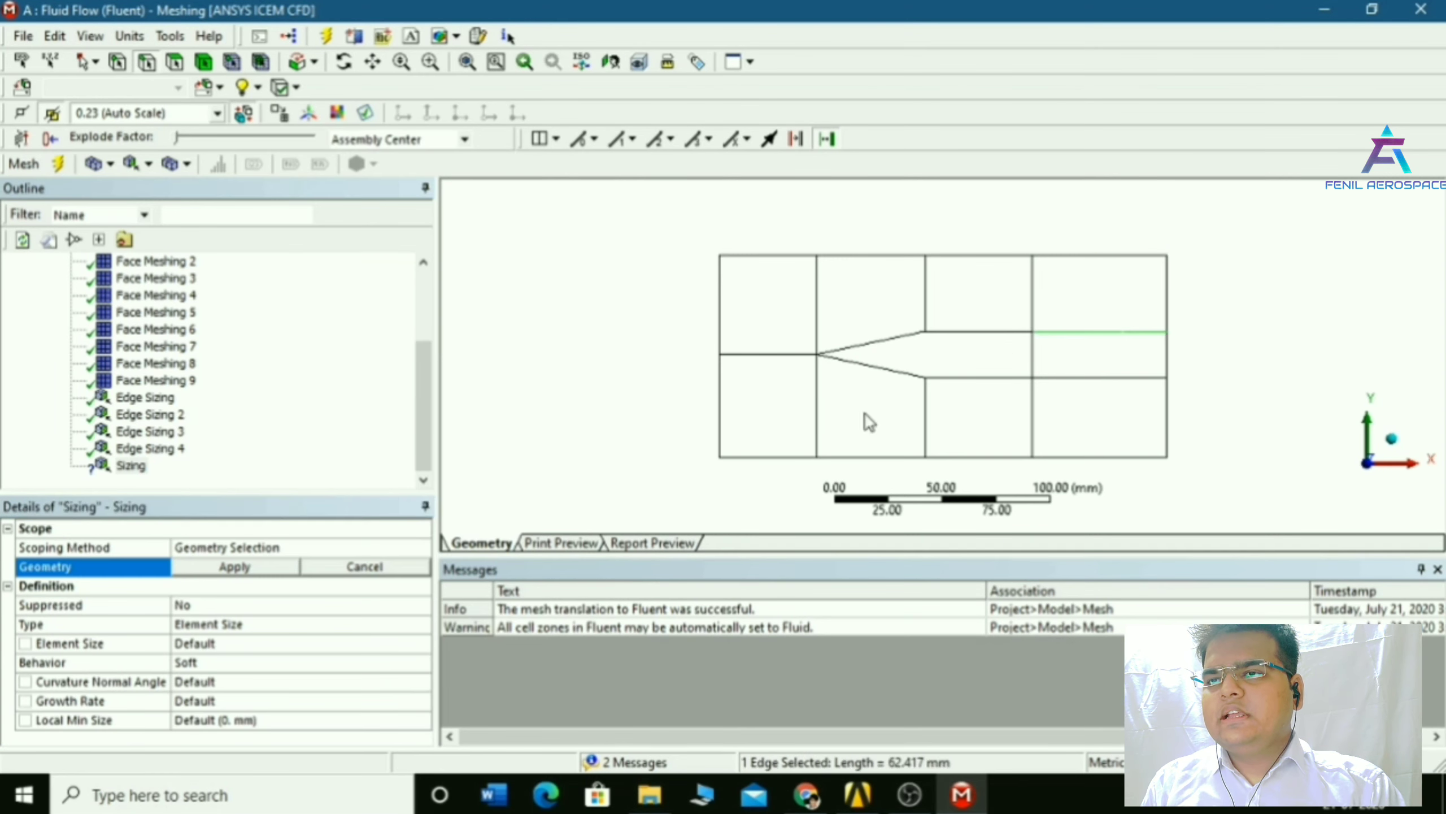
click(235, 566)
Define the upper wake edge's sizing by Number of Divisions and set it to 85
click(294, 623)
click(405, 624)
click(220, 656)
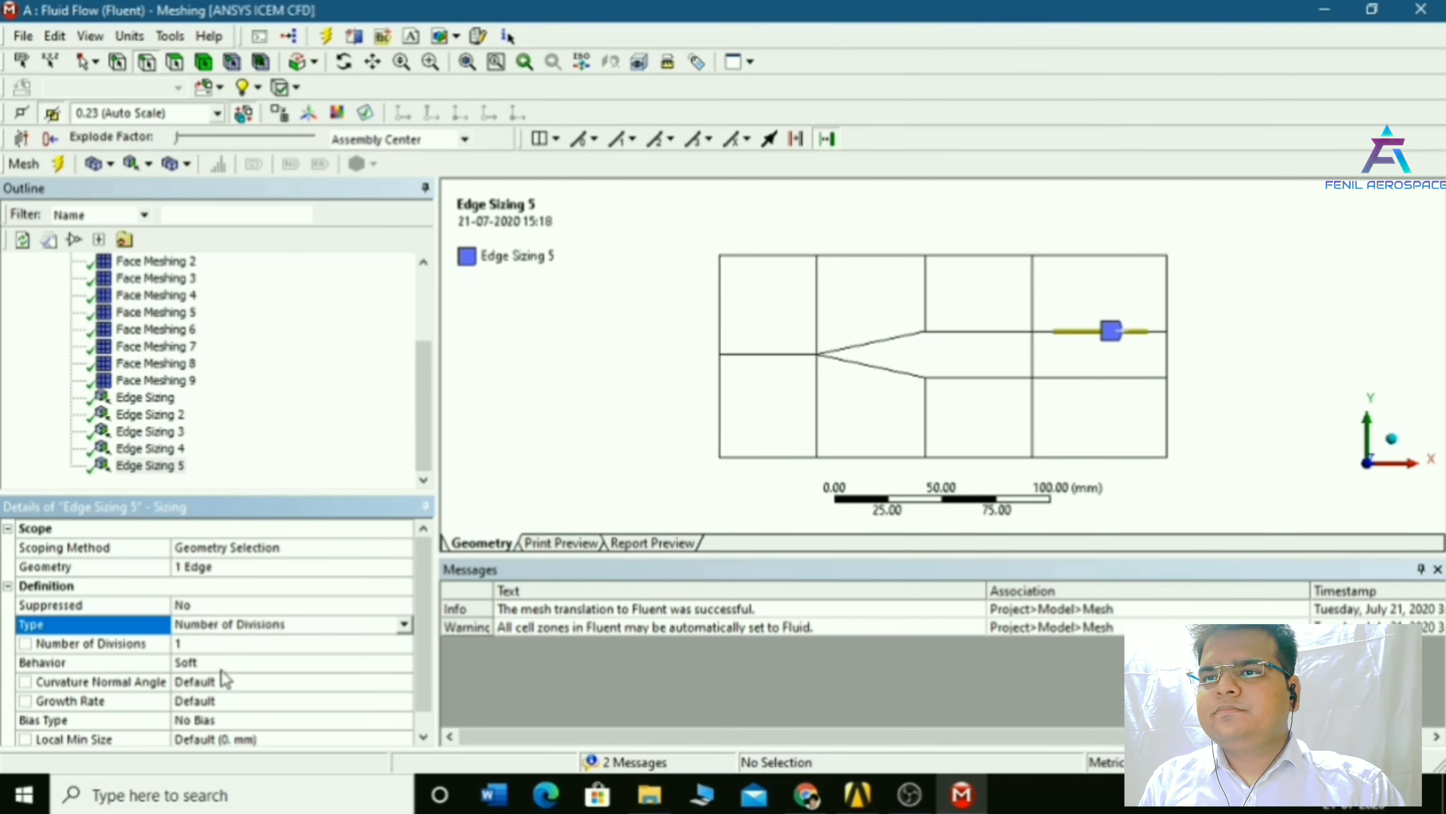
click(144, 649)
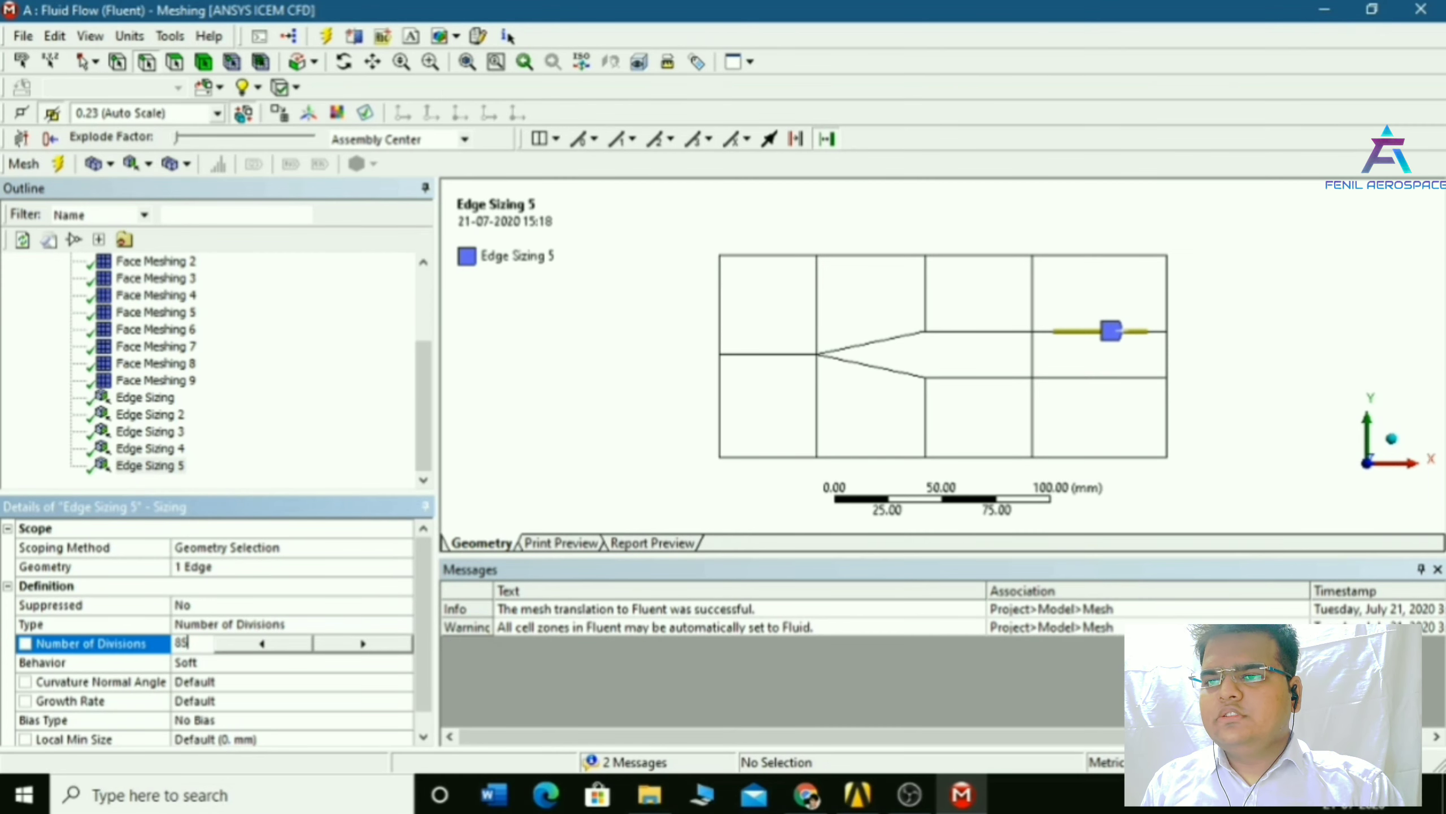
Insert a sizing control on the mesh and scope it to the lower horizontal edge running from the body's base to the outlet
scroll(296, 409, up, 3)
click(101, 342)
right_click(101, 342)
mouse_move(145, 362)
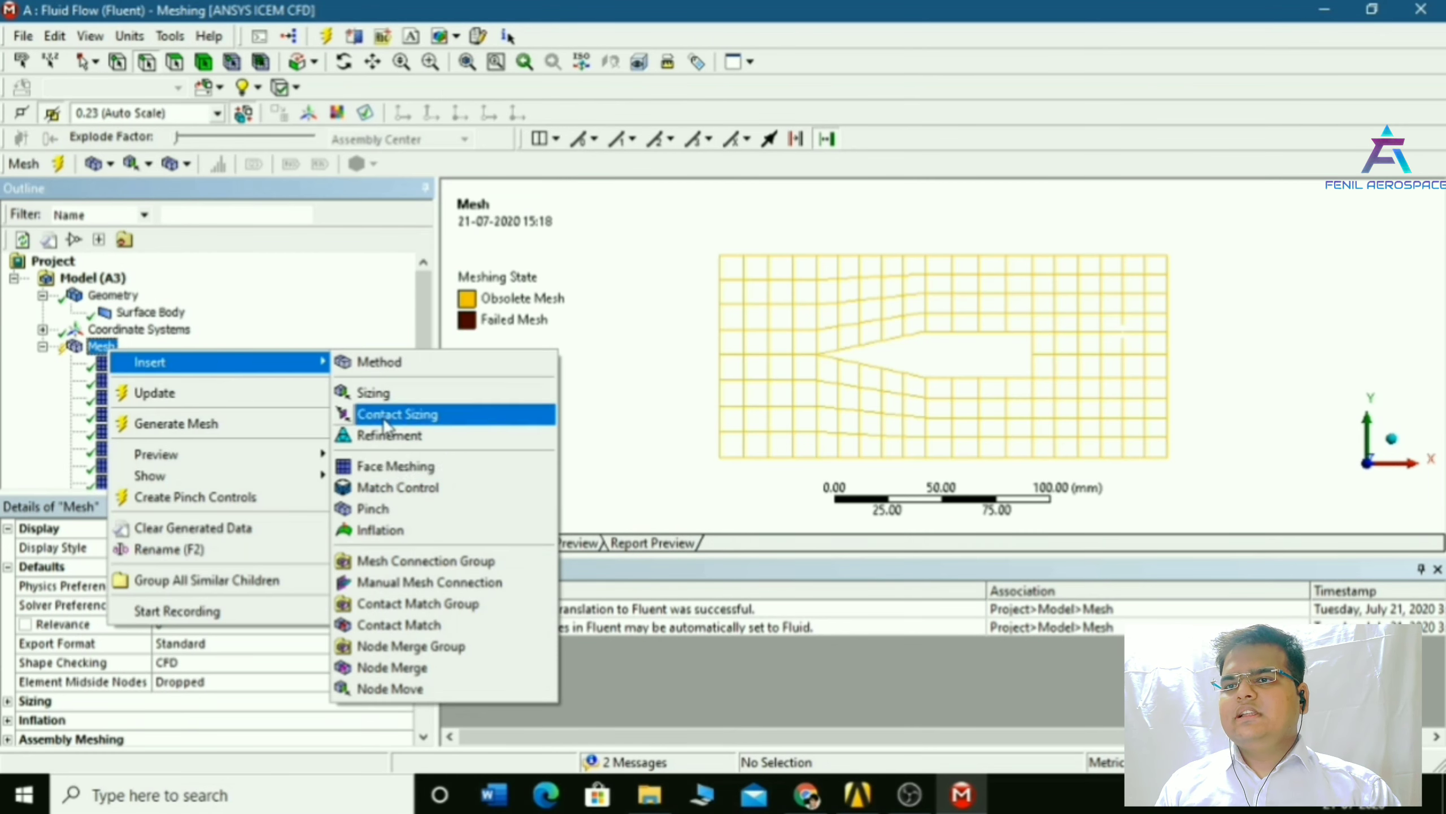
click(375, 392)
click(1090, 378)
click(236, 566)
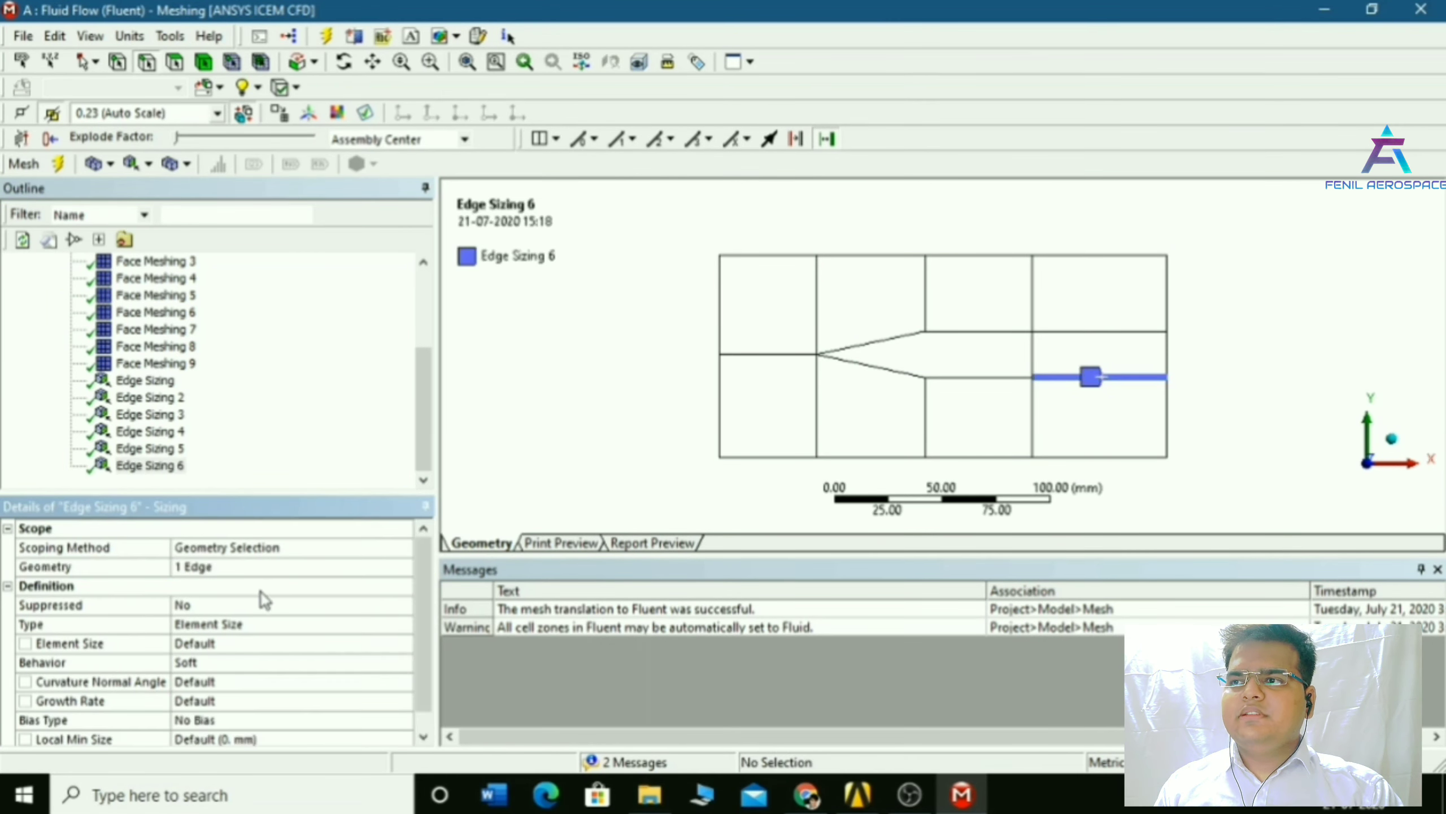
Define the lower wake edge's sizing by Number of Divisions and open the division count for editing
click(277, 624)
click(405, 625)
click(303, 655)
click(204, 647)
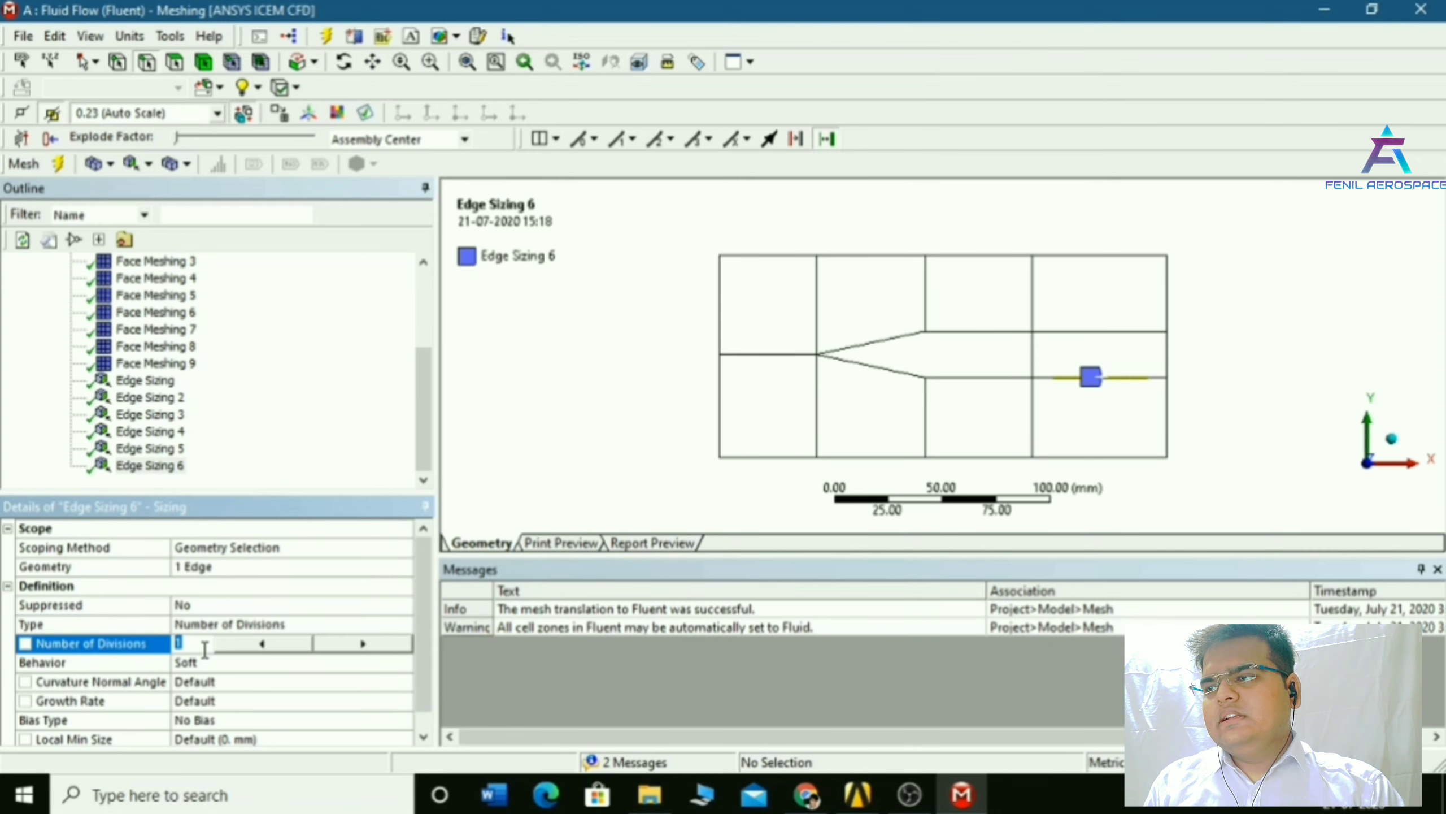
Insert a sizing control on the mesh and scope it to the short middle vertical edge of the outlet behind the body
scroll(235, 397, up, 3)
click(100, 346)
right_click(101, 346)
mouse_move(158, 358)
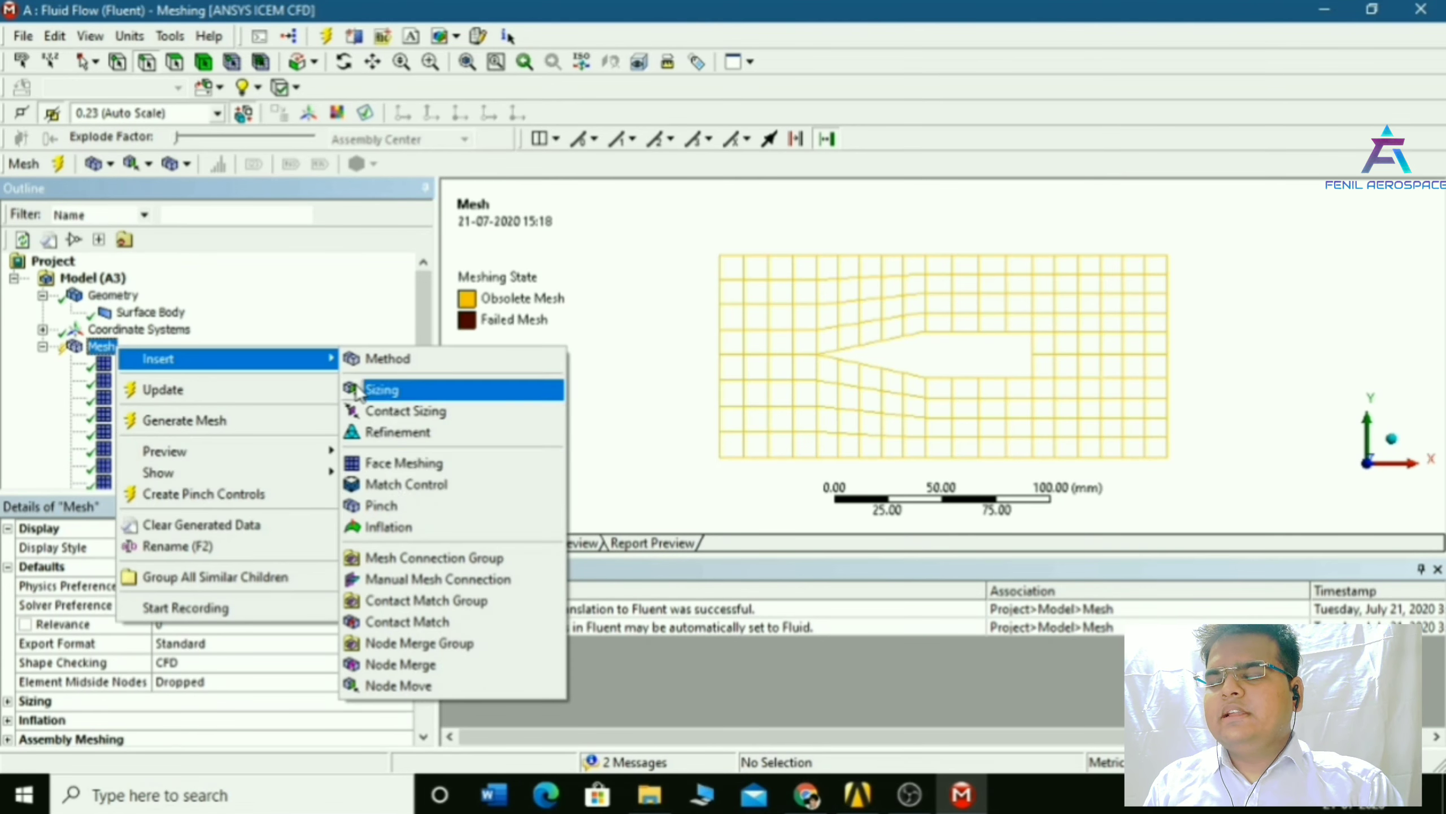
click(389, 390)
click(1168, 356)
click(233, 566)
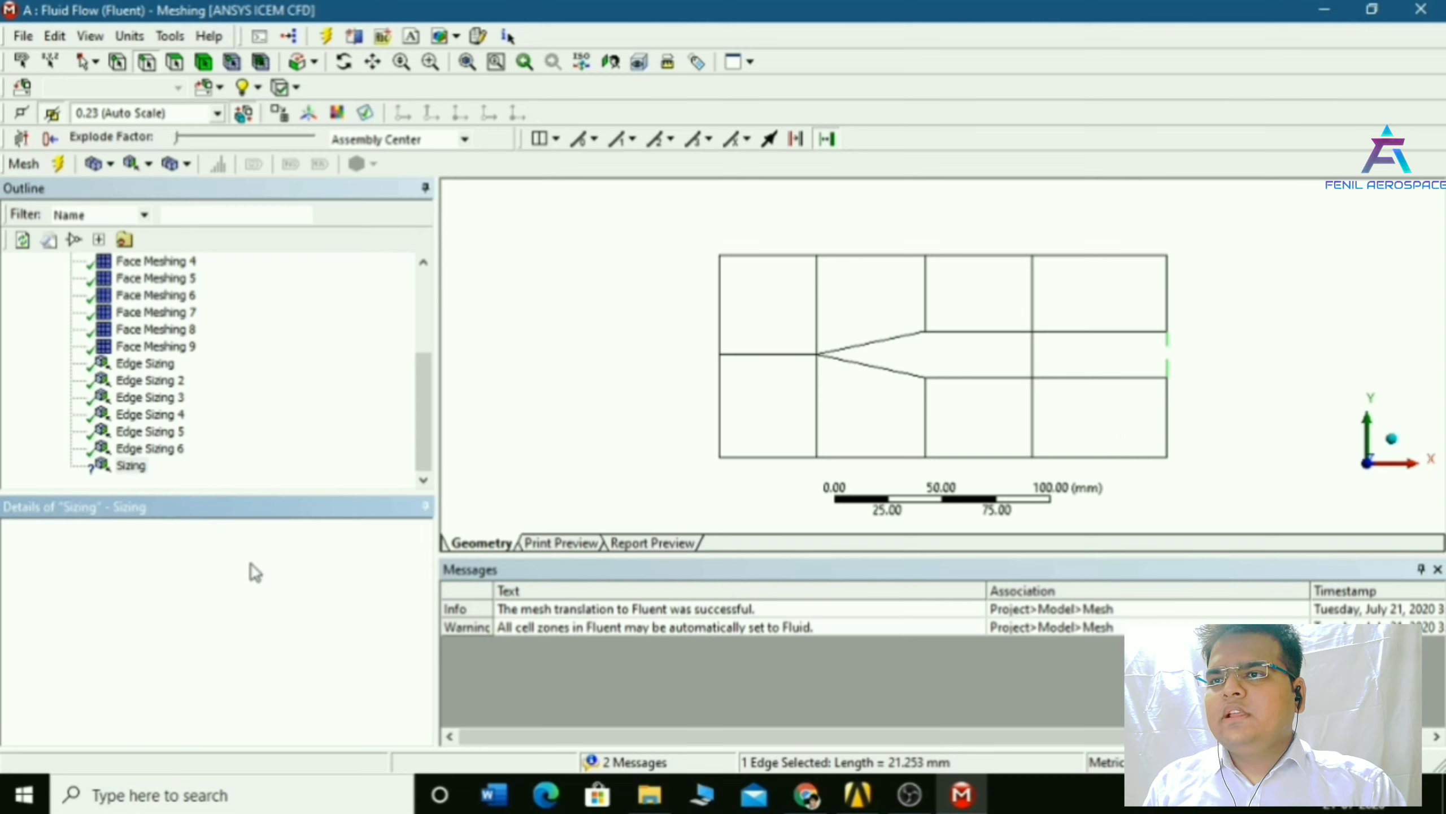
Define the middle outlet edge's sizing by Number of Divisions and set it to 50
click(276, 625)
click(405, 625)
click(294, 660)
click(205, 643)
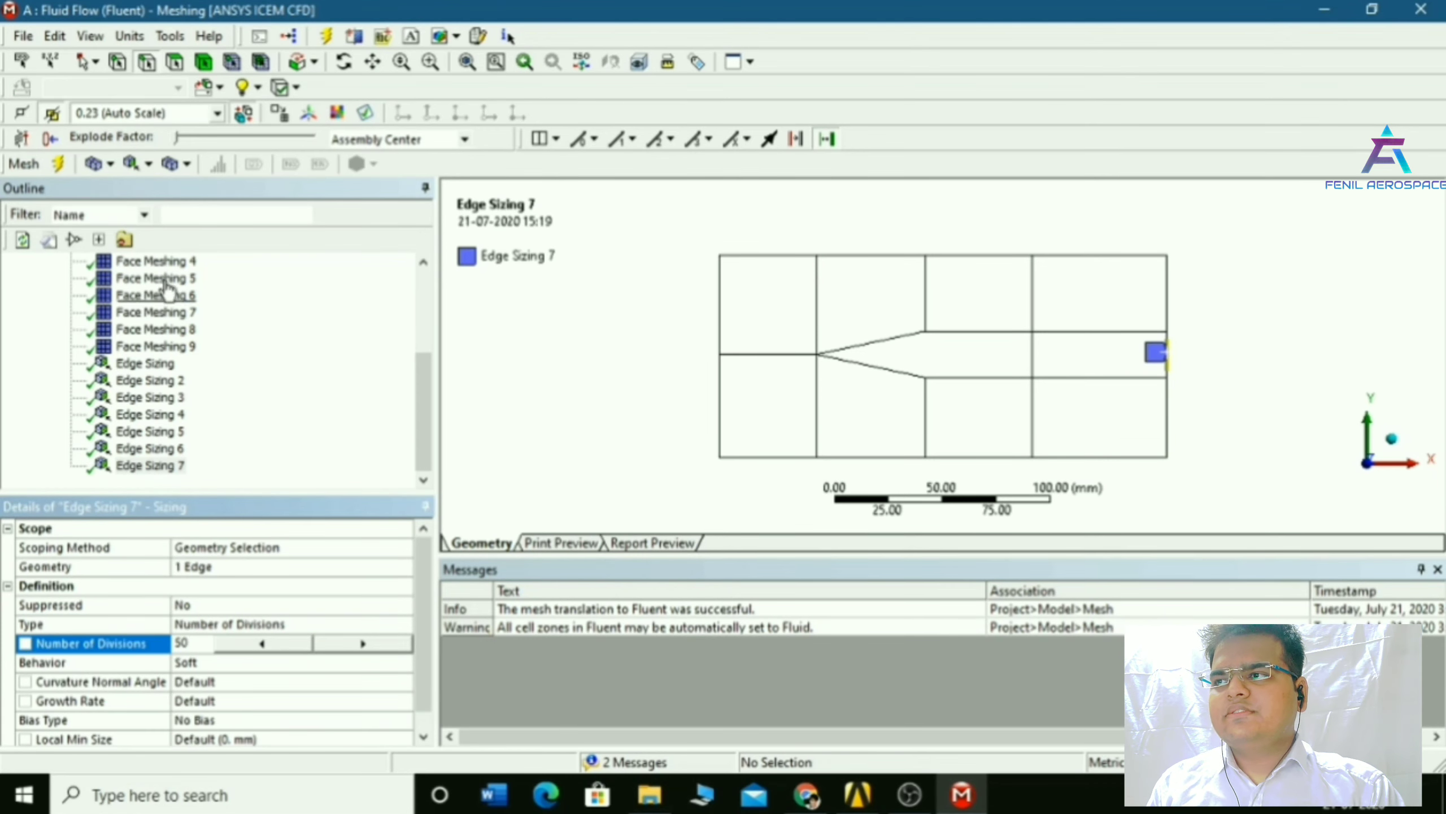
Review the edge sizing controls one by one to check which edge and division count each of them has
scroll(167, 290, up, 3)
click(99, 346)
scroll(247, 373, down, 3)
scroll(217, 287, up, 3)
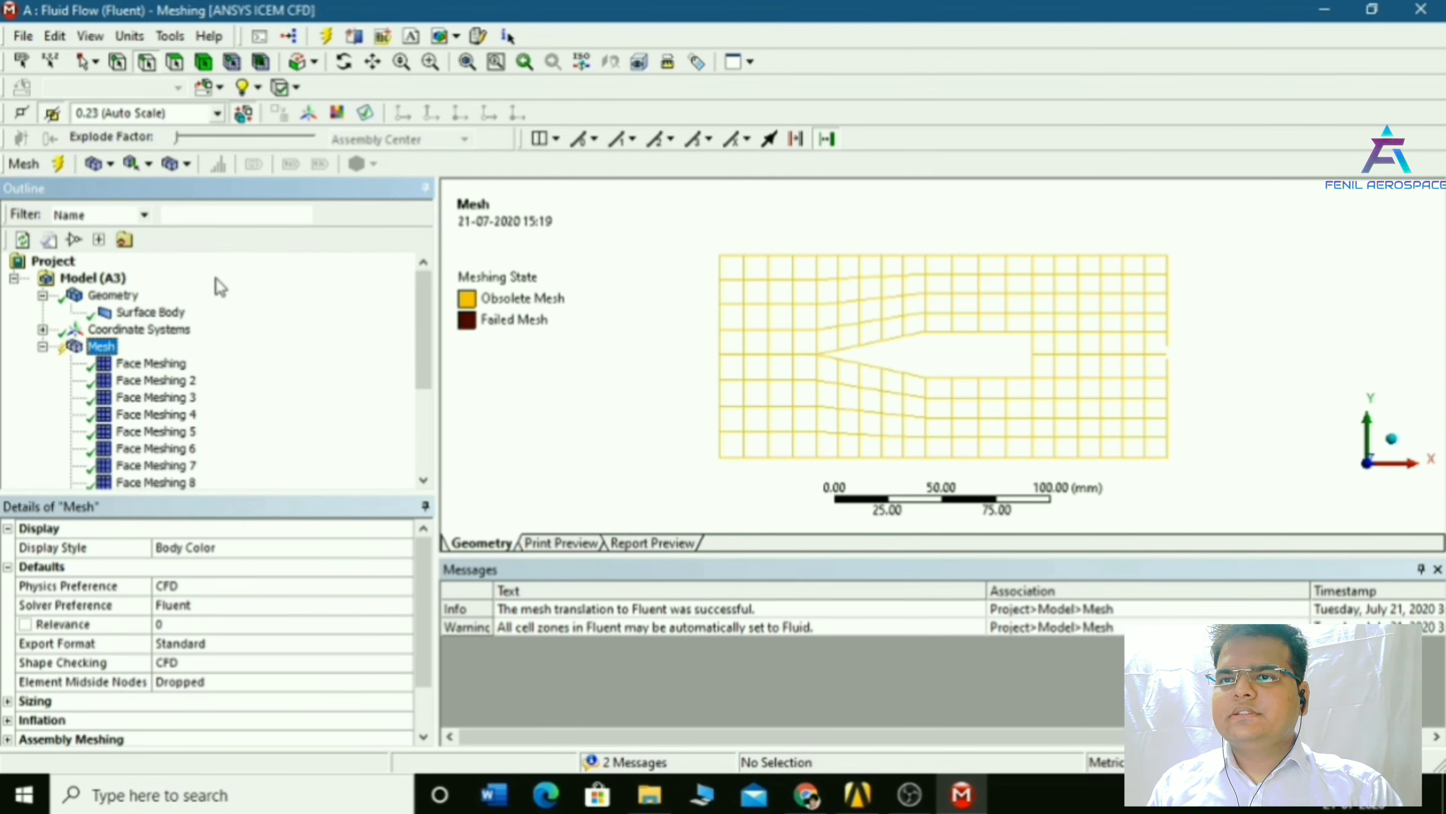
scroll(219, 296, down, 3)
click(137, 365)
click(163, 385)
click(165, 397)
click(163, 414)
click(162, 432)
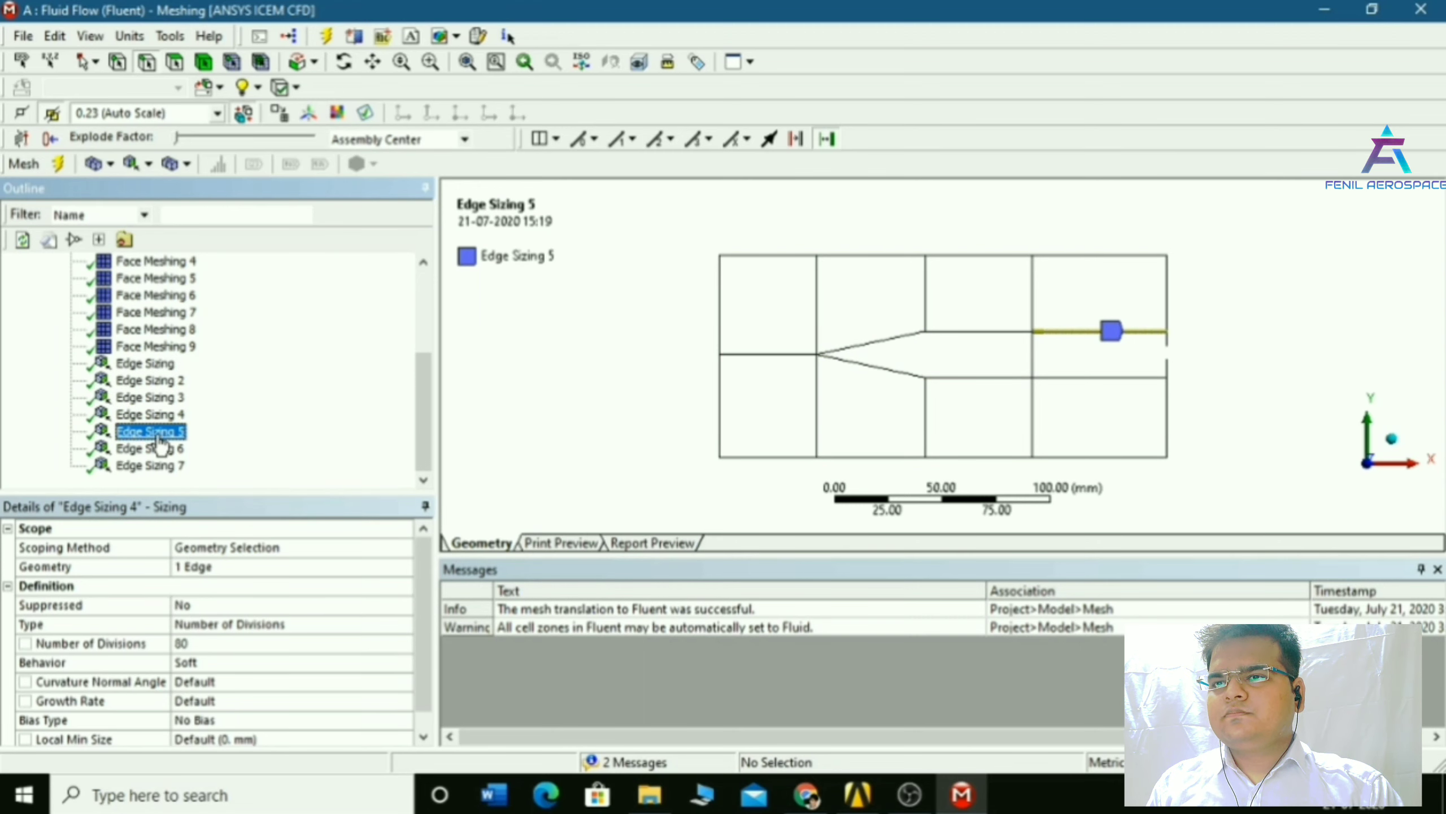
click(149, 449)
click(151, 466)
scroll(230, 436, up, 3)
click(151, 363)
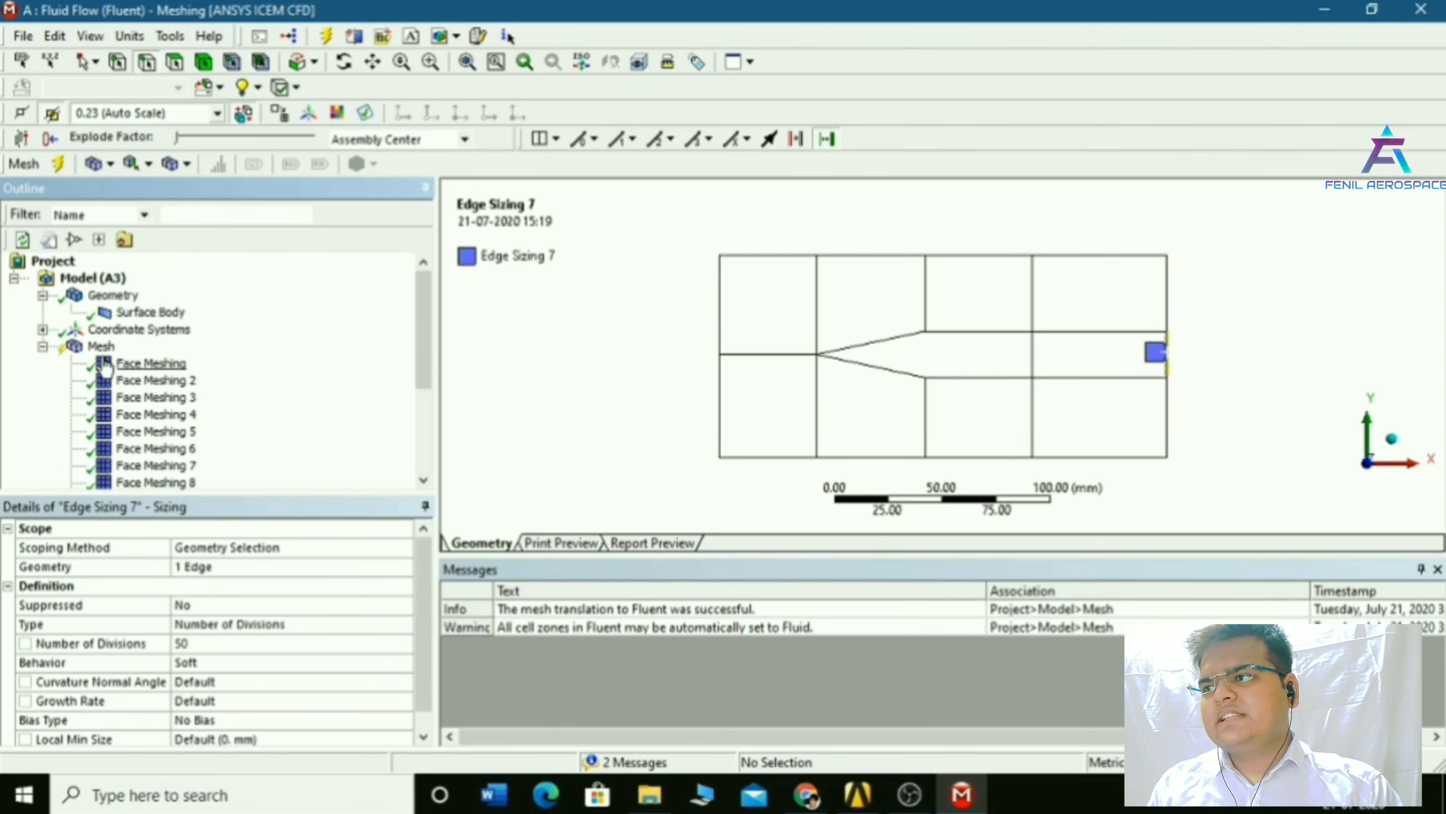
Update the mesh with the edge sizing controls and inspect the cells around the wedge body
click(101, 346)
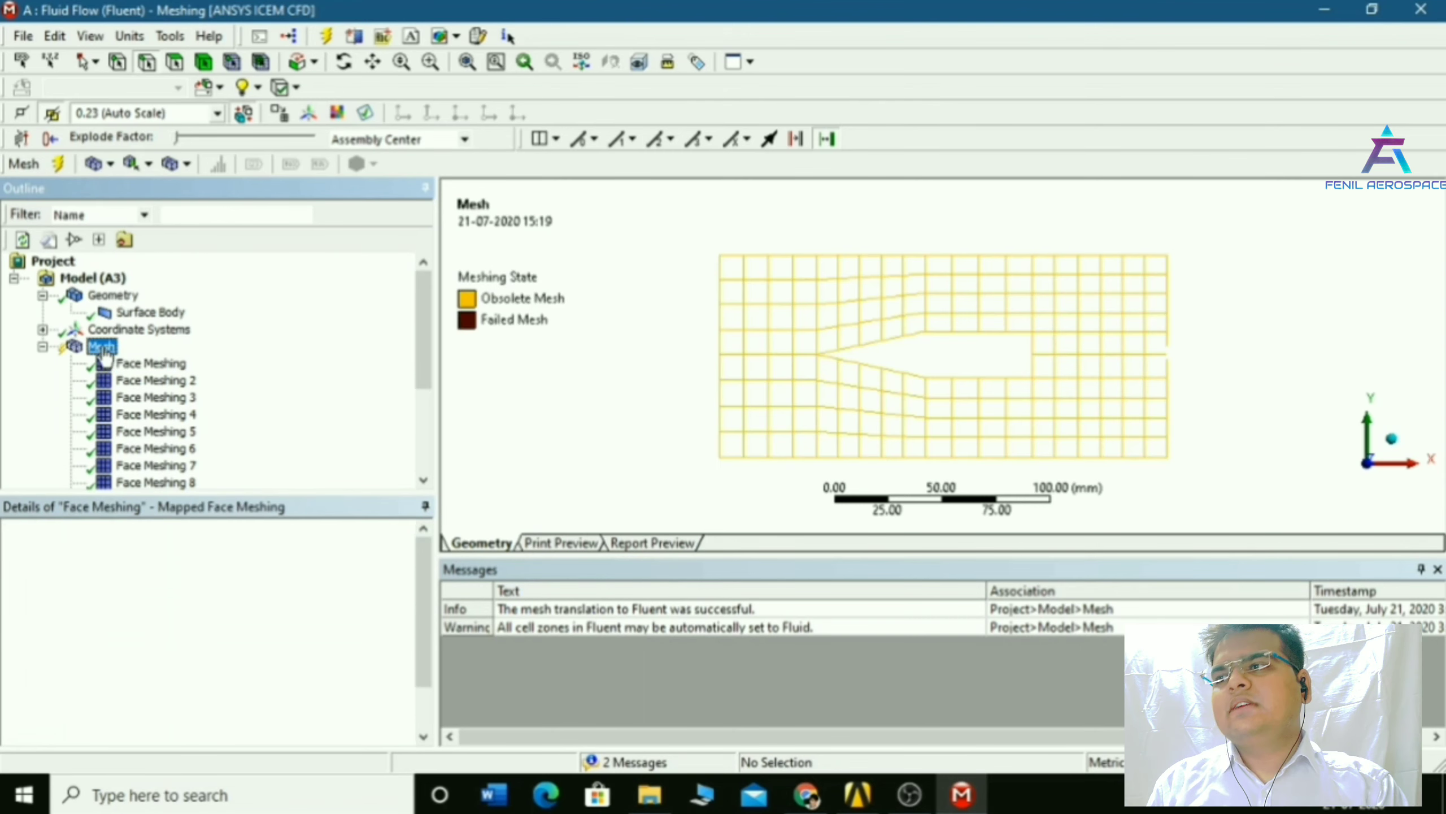
click(57, 164)
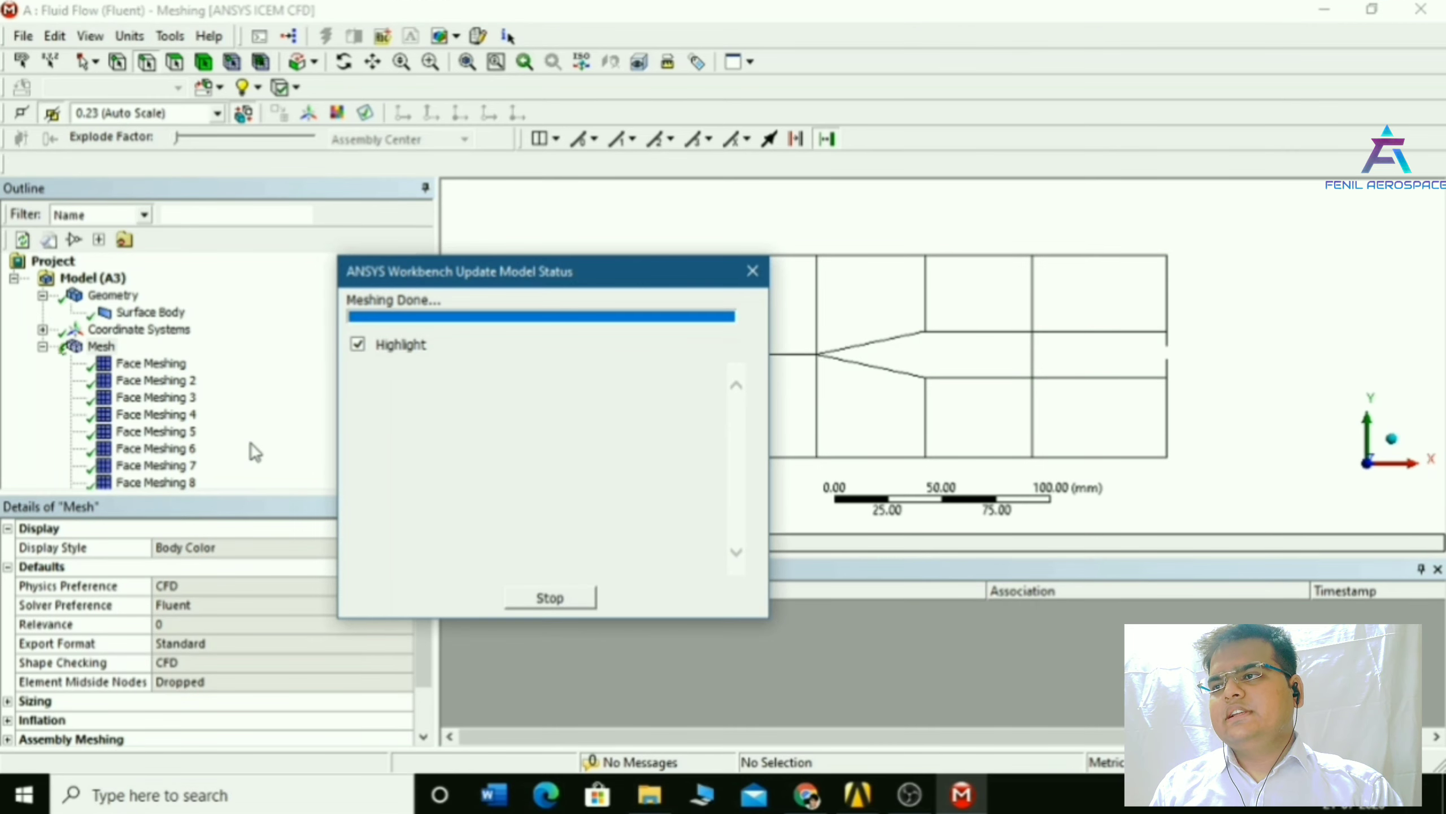
scroll(910, 372, up, 5)
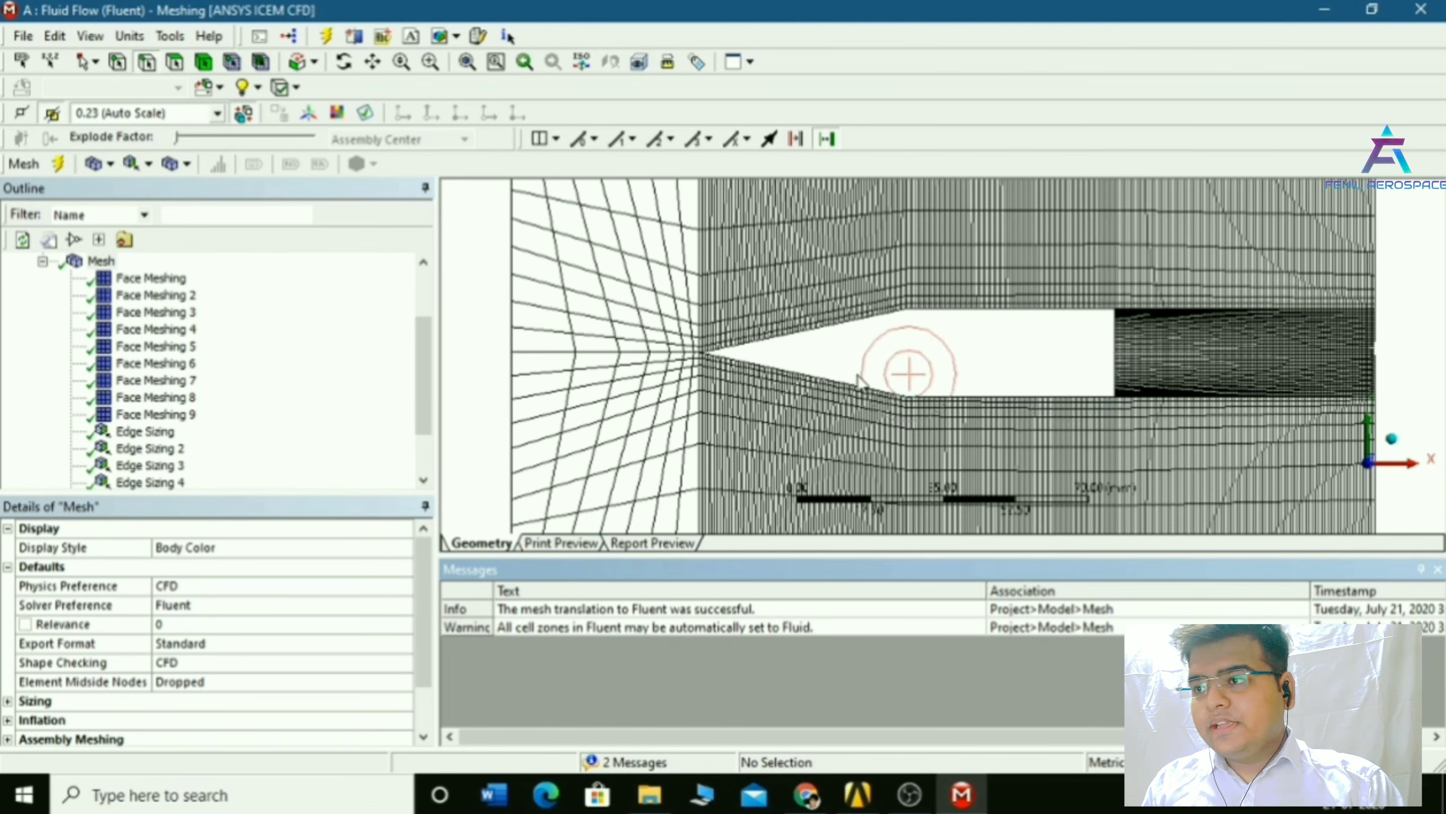
scroll(811, 375, down, 4)
scroll(809, 371, up, 2)
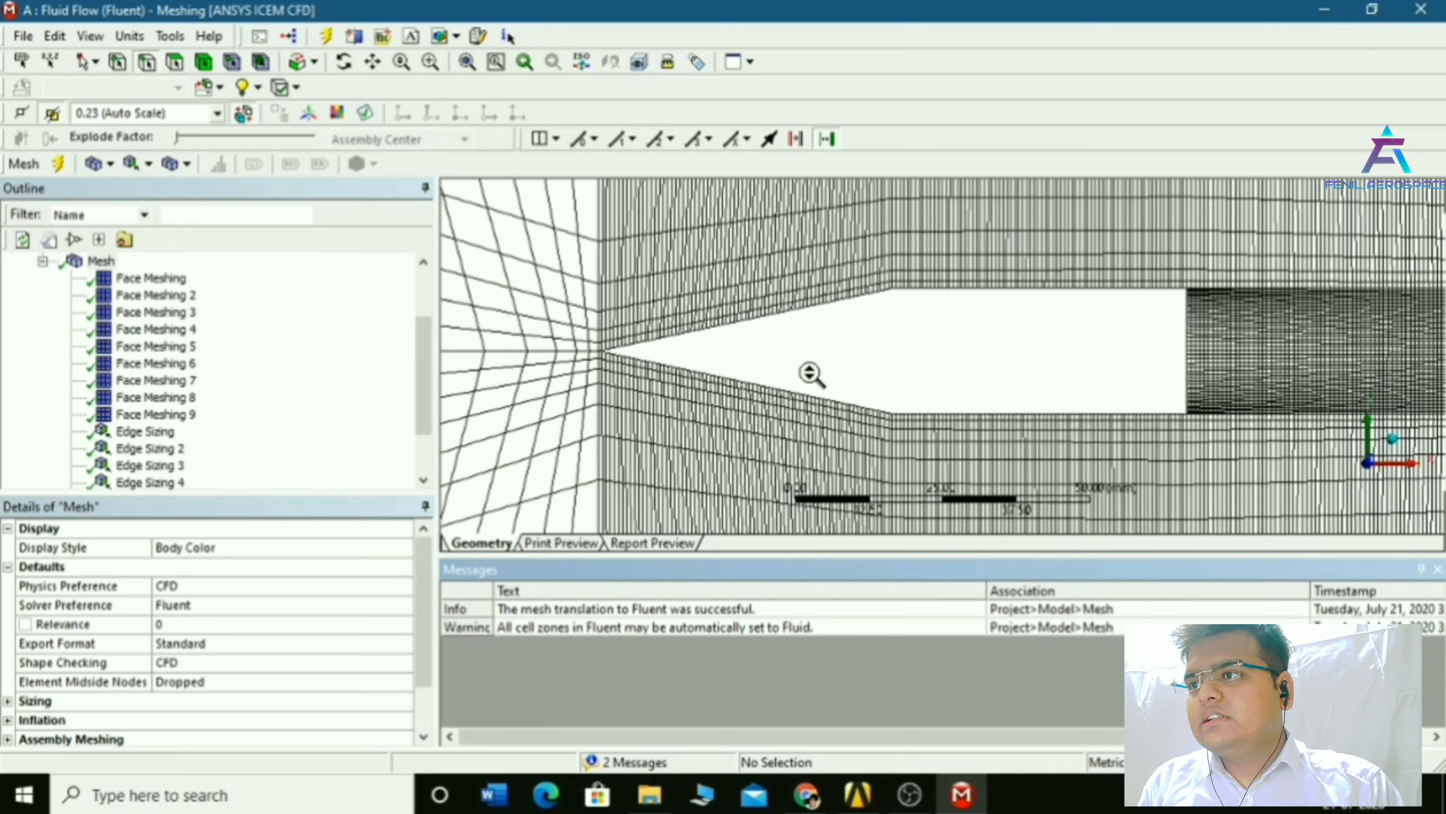
scroll(807, 375, down, 5)
Insert a sizing control on the mesh and scope it to the lower vertical edge of the domain's upstream boundary
right_click(101, 262)
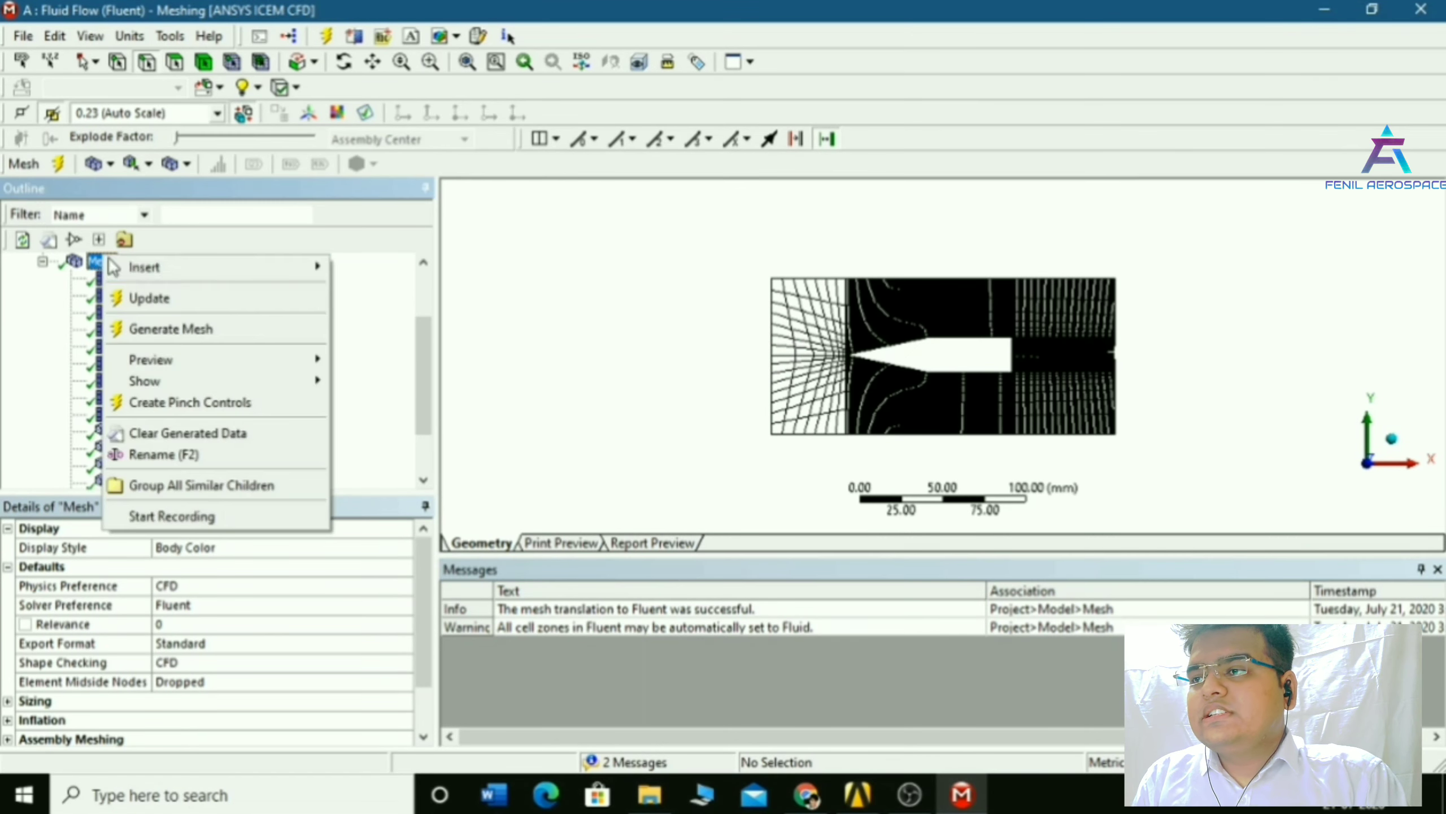
mouse_move(182, 273)
click(364, 297)
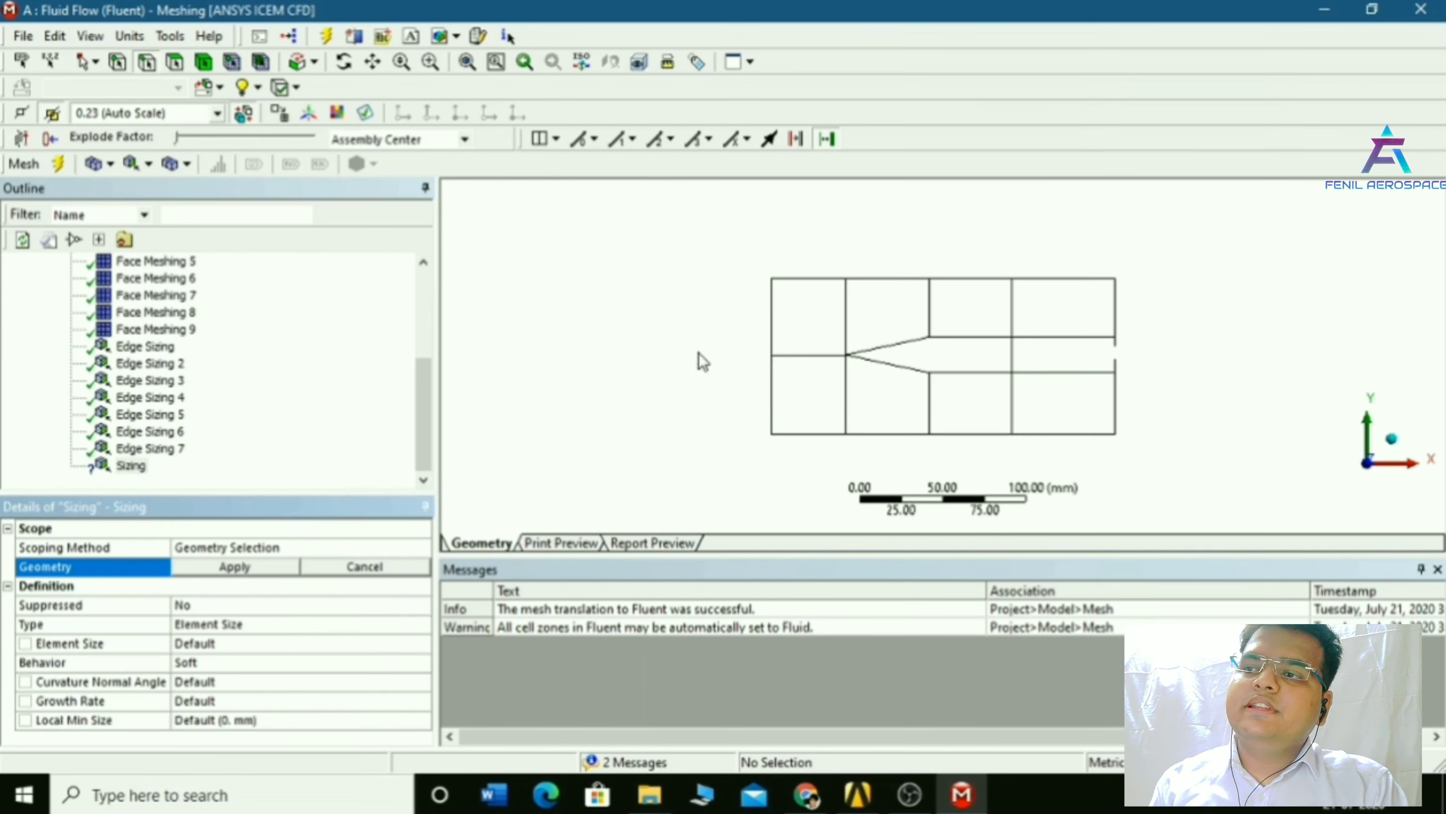
click(773, 384)
click(273, 566)
Define the lower upstream edge's sizing by Number of Divisions and set it to 100
click(374, 622)
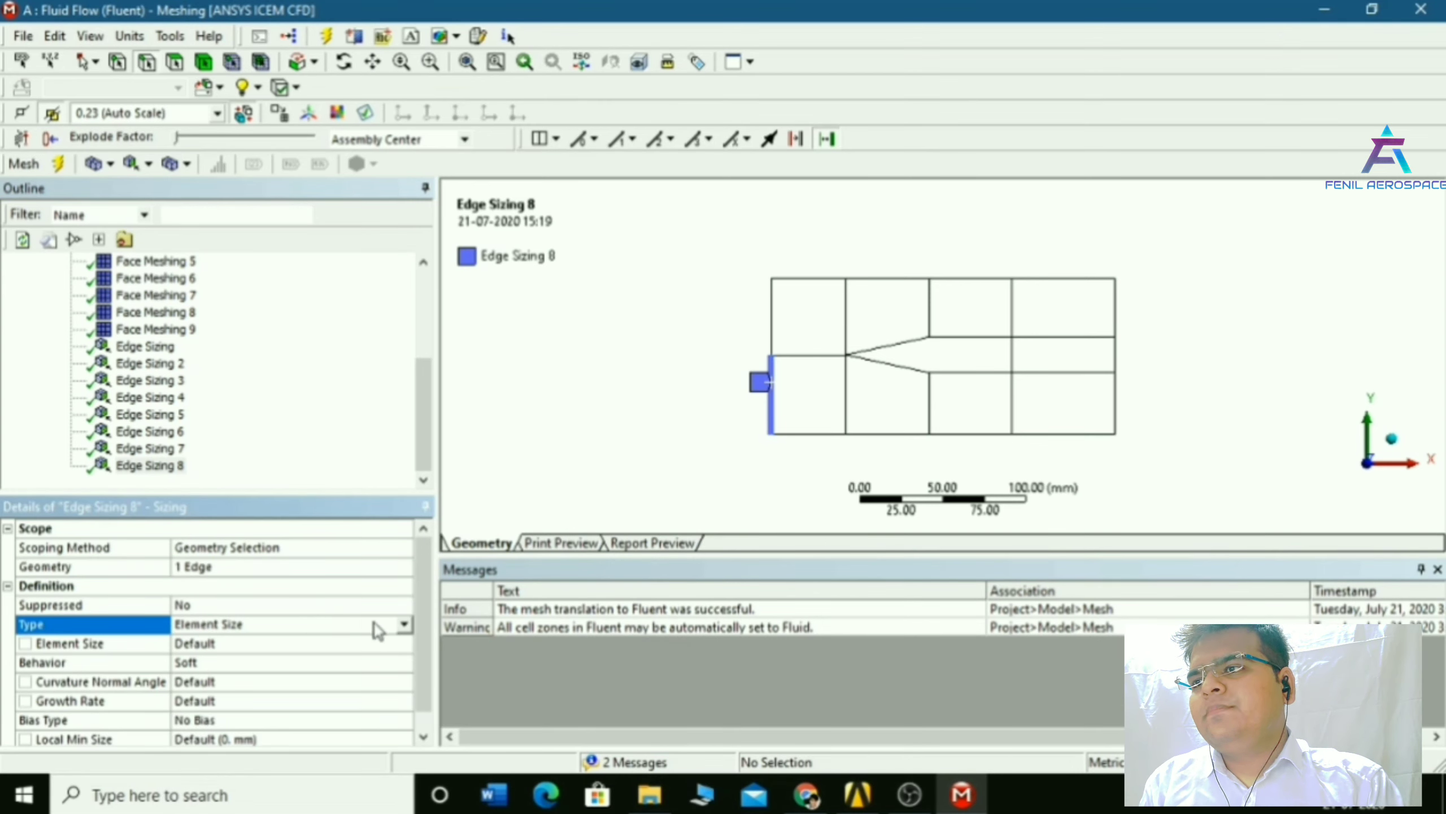
click(376, 623)
click(298, 654)
click(227, 644)
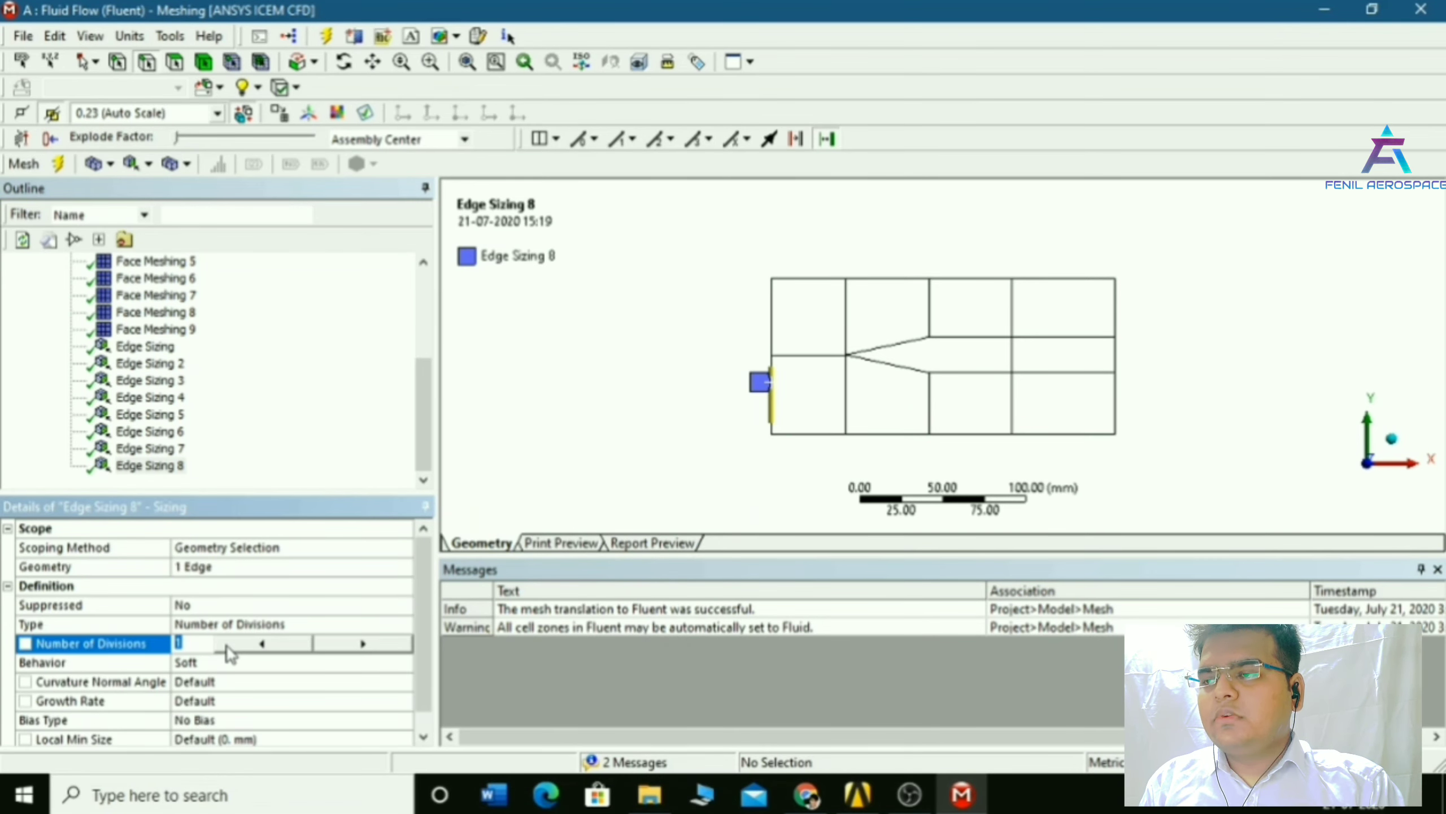
text(100)
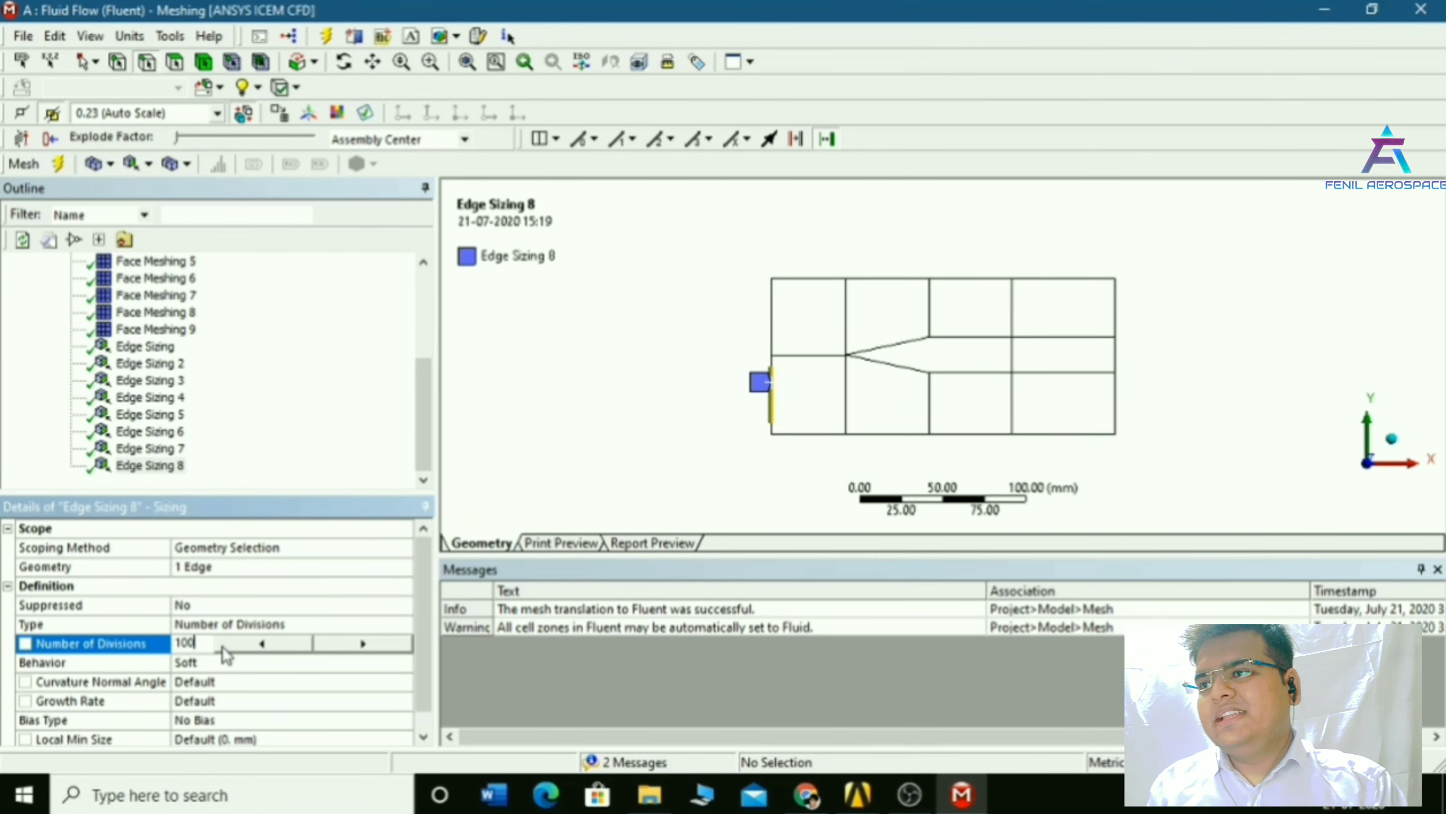
Insert a sizing control on the mesh and scope it to the upper vertical edge of the domain's upstream boundary
scroll(193, 376, up, 3)
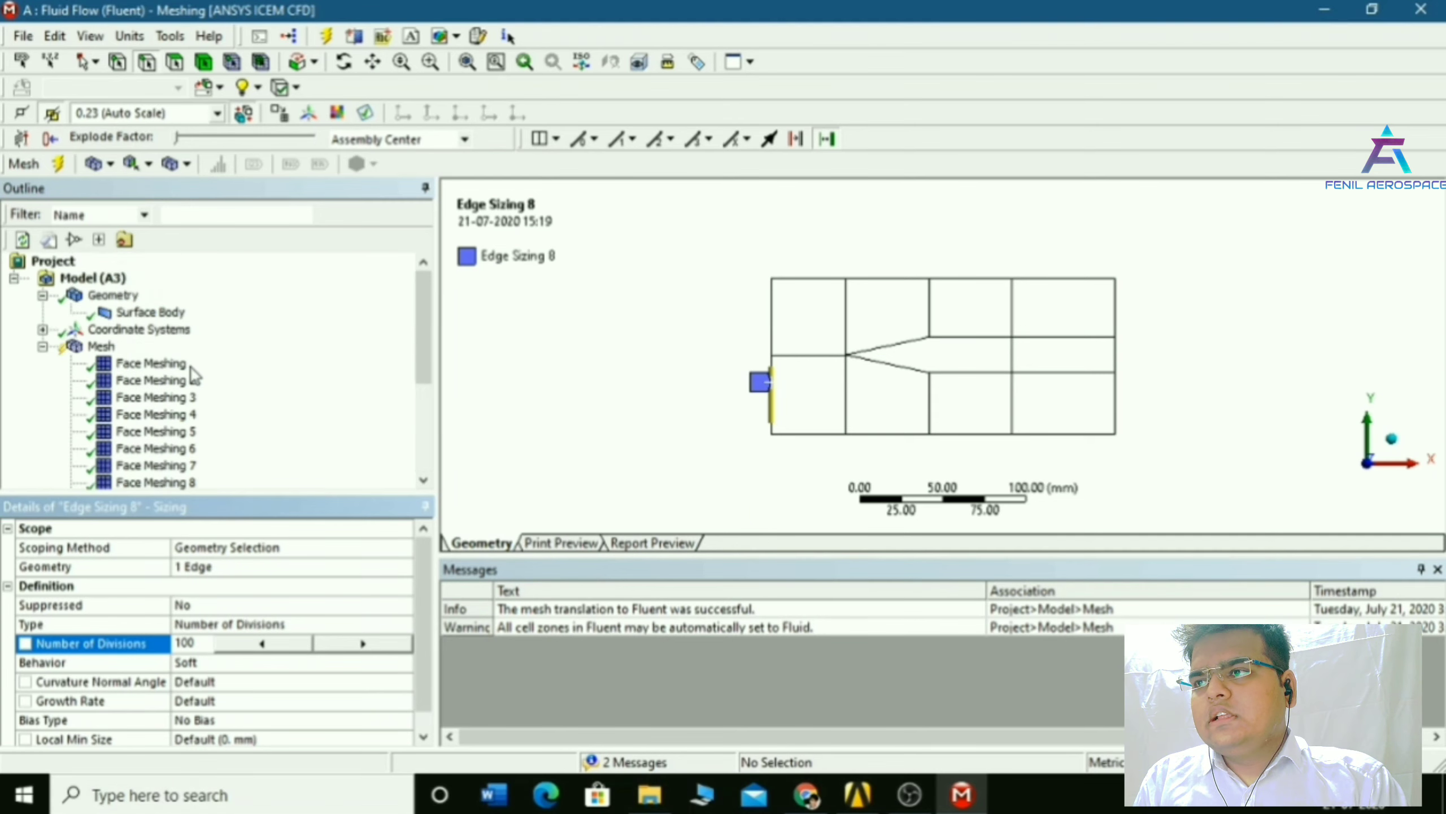
right_click(117, 348)
mouse_move(157, 358)
click(383, 393)
click(774, 327)
click(242, 566)
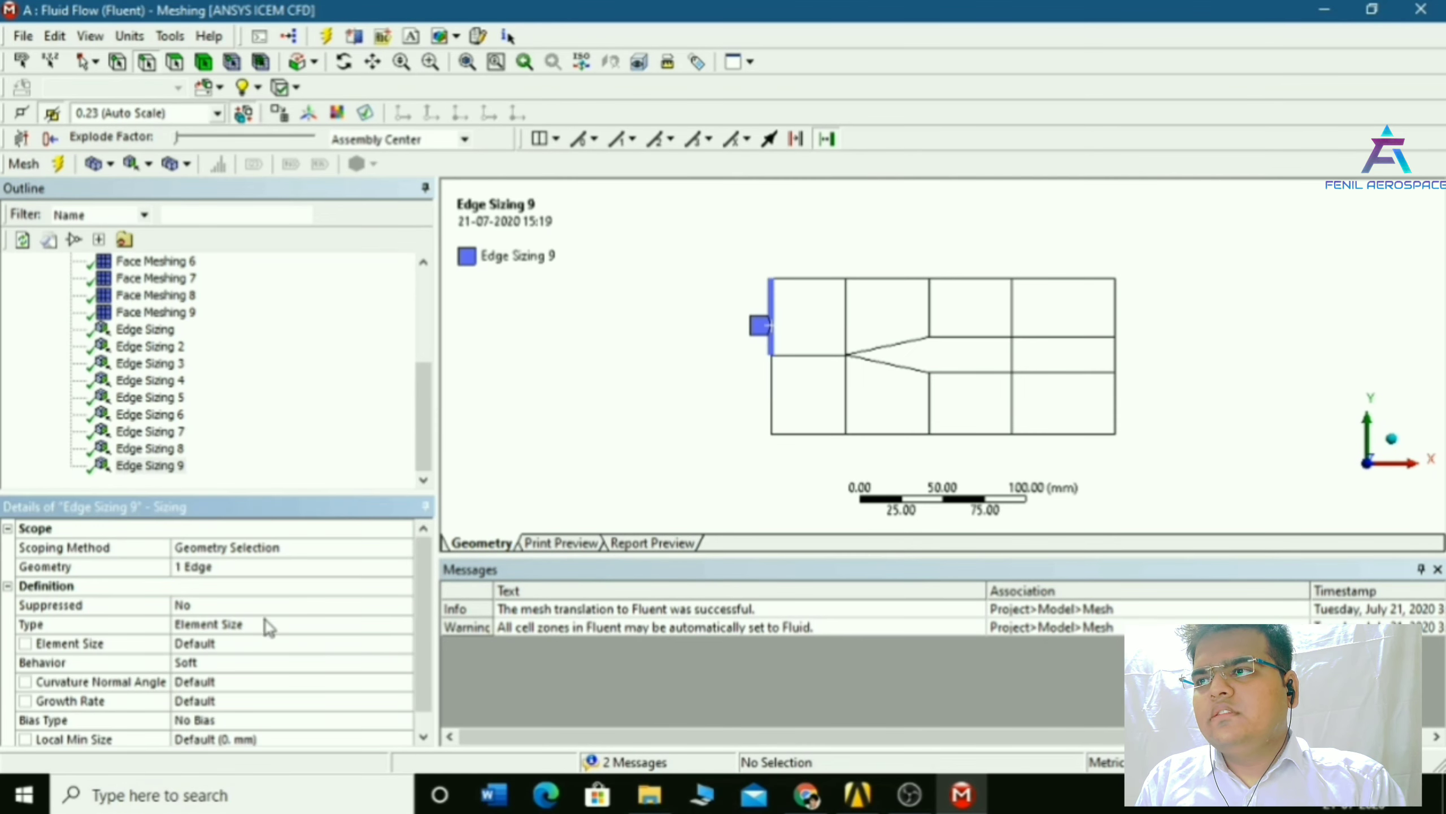
Define the upper upstream edge's sizing (Edge Sizing 9) by Number of Divisions and open its division count for editing
click(150, 449)
click(148, 466)
click(357, 623)
click(406, 623)
click(259, 642)
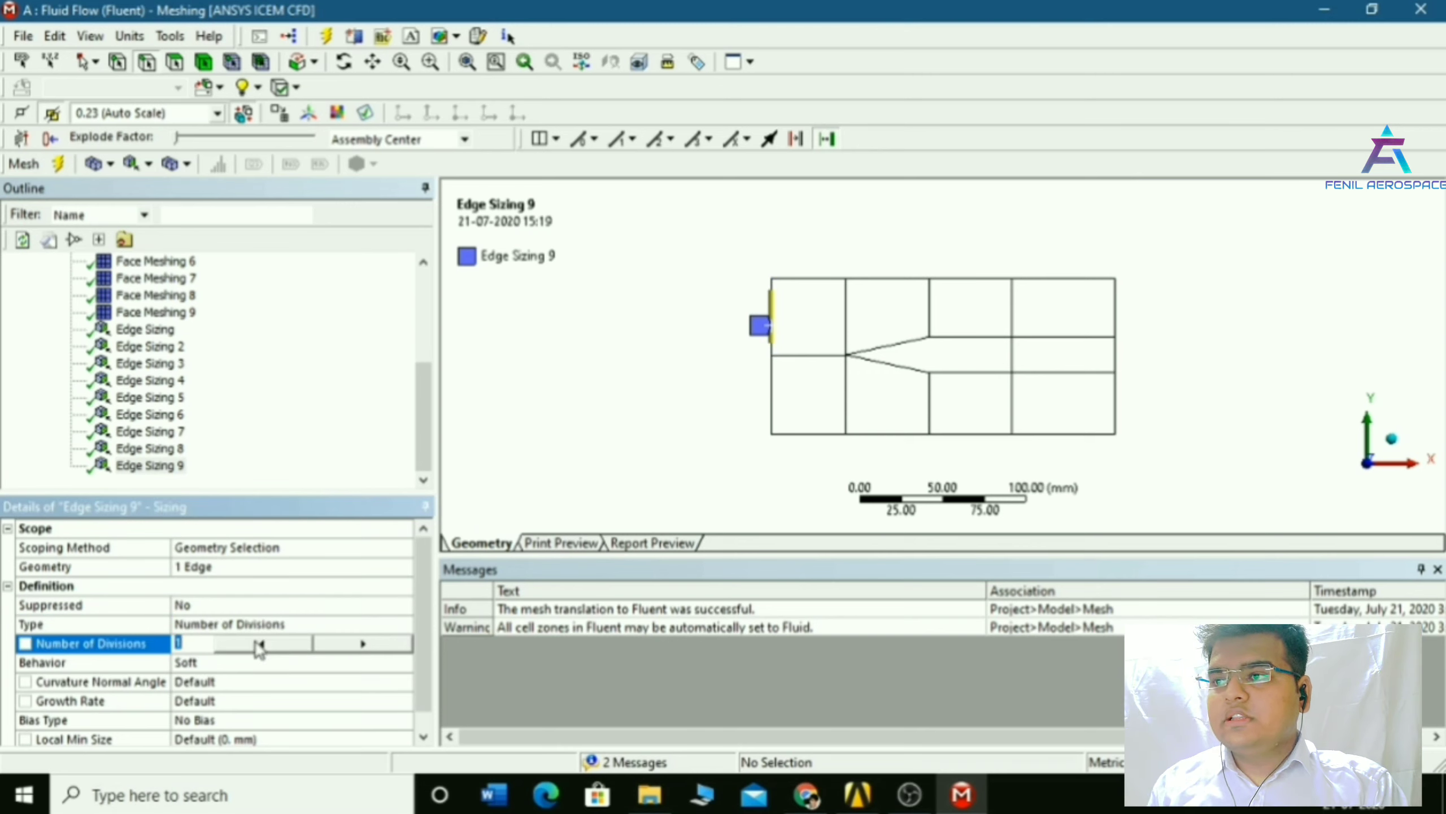
Insert a sizing control on the mesh and scope it to the domain's top edge segment above the wedge nose
scroll(262, 448, up, 5)
click(117, 348)
right_click(117, 348)
mouse_move(228, 356)
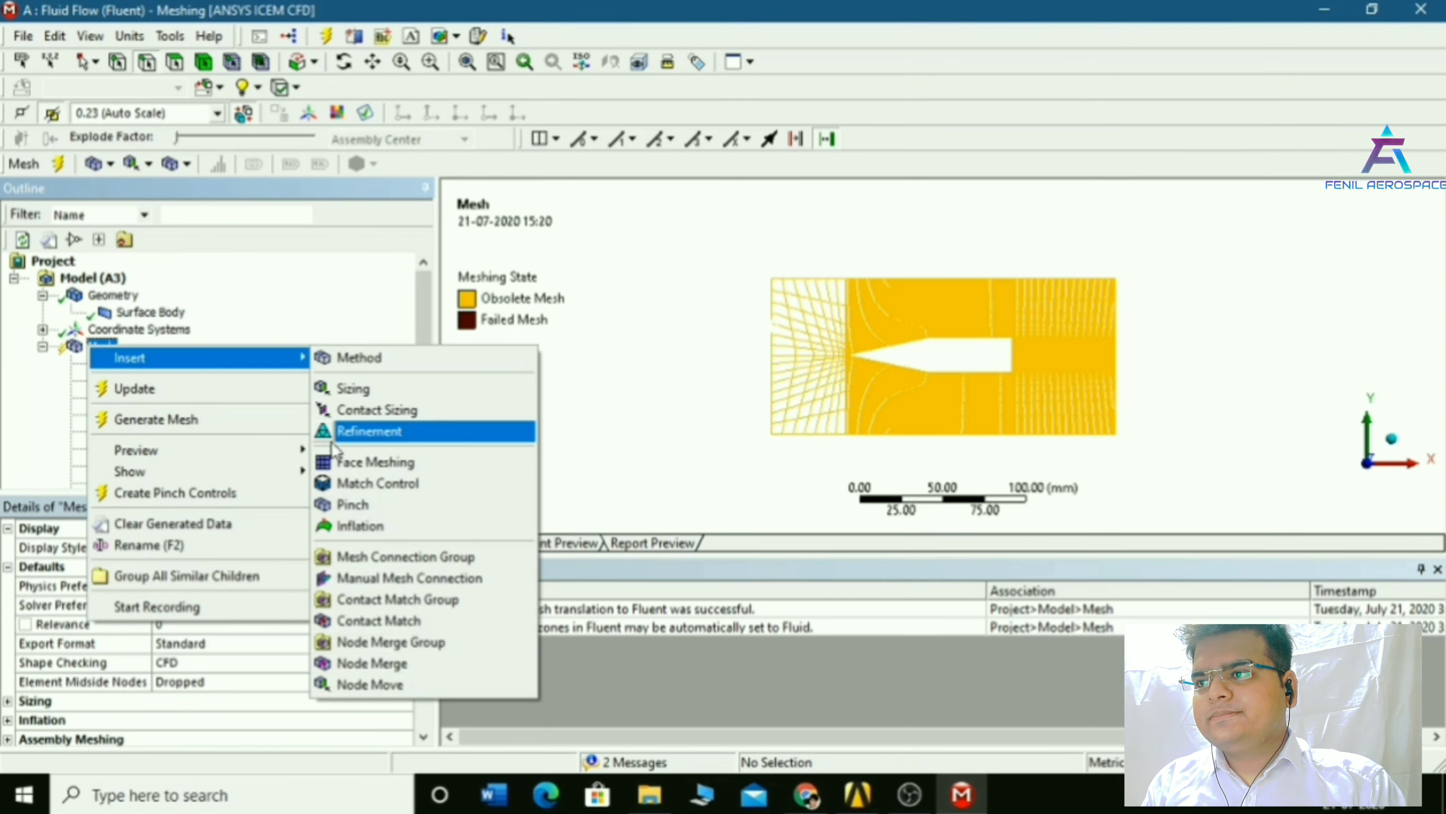
click(352, 384)
click(891, 281)
click(234, 566)
Define the sizing of the top edge above the wedge nose by Number of Divisions and open the count for editing
click(357, 623)
click(405, 624)
click(355, 644)
click(242, 643)
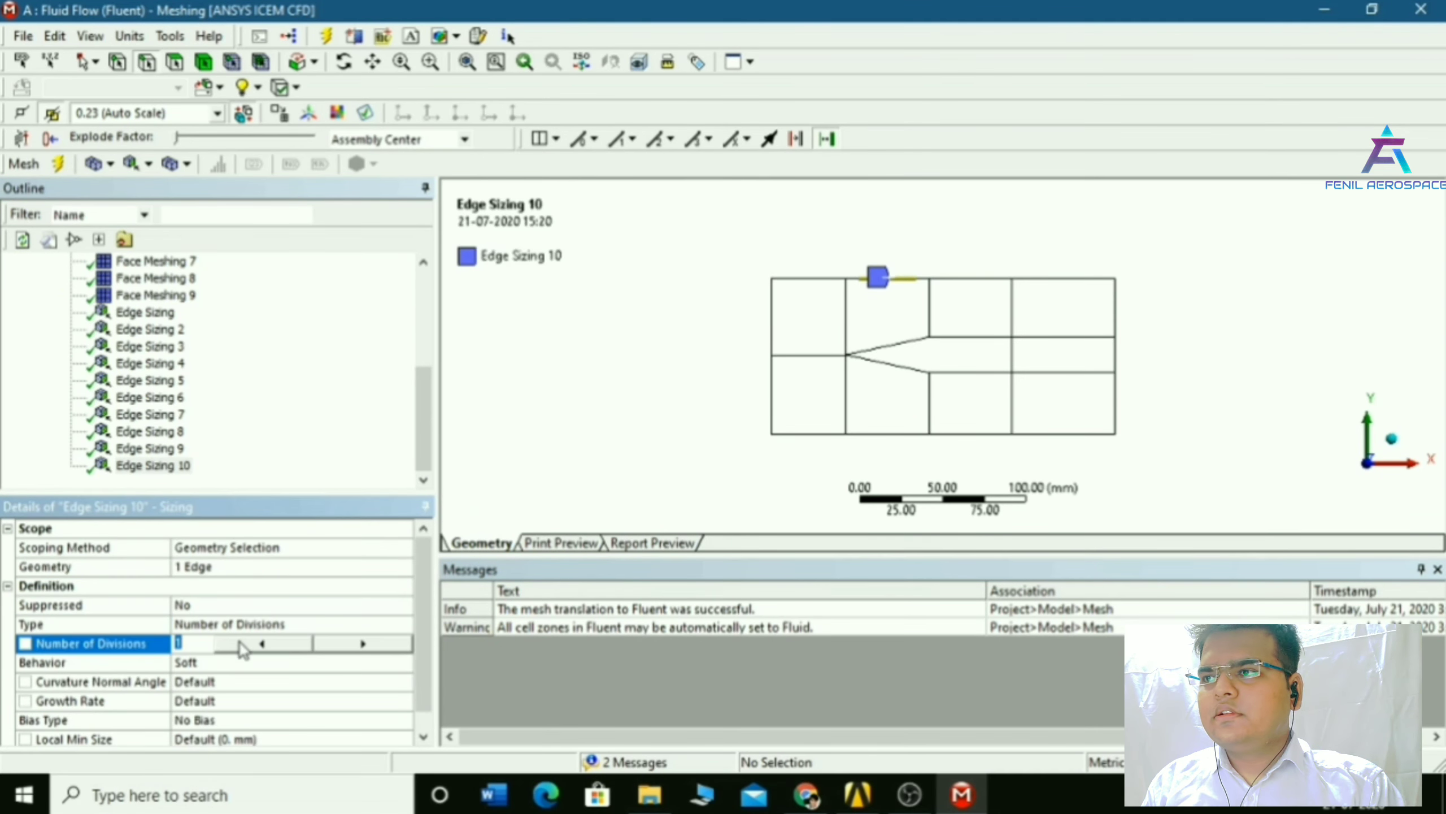
Insert a sizing control on the mesh and scope it to the domain's bottom edge segment below the wedge nose
scroll(301, 464, up, 5)
click(117, 347)
right_click(117, 346)
mouse_move(239, 356)
click(358, 385)
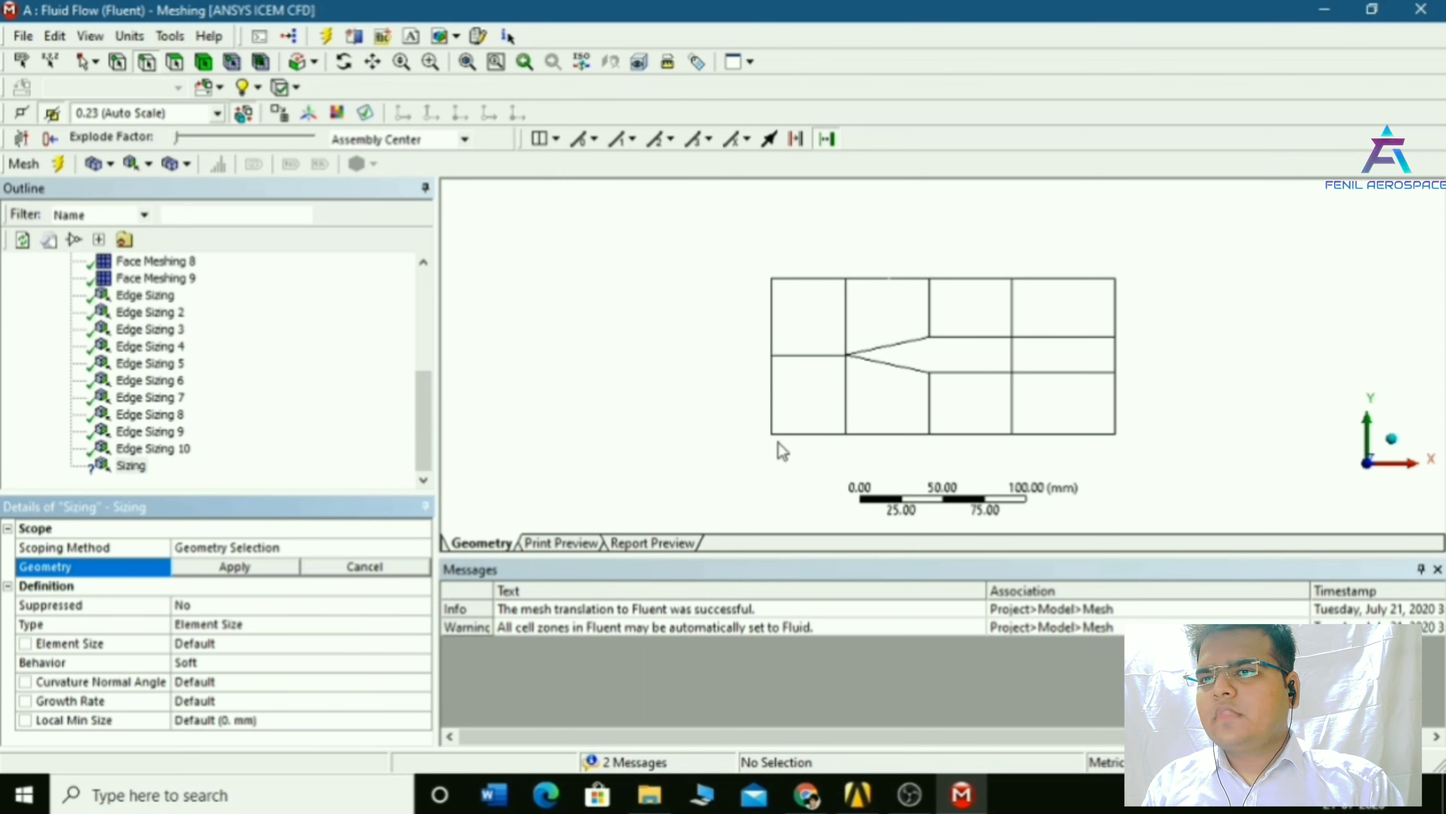
click(888, 434)
click(256, 572)
Define the sizing of the bottom edge below the wedge nose by Number of Divisions and set it to 100
click(337, 626)
click(405, 624)
click(347, 657)
click(250, 644)
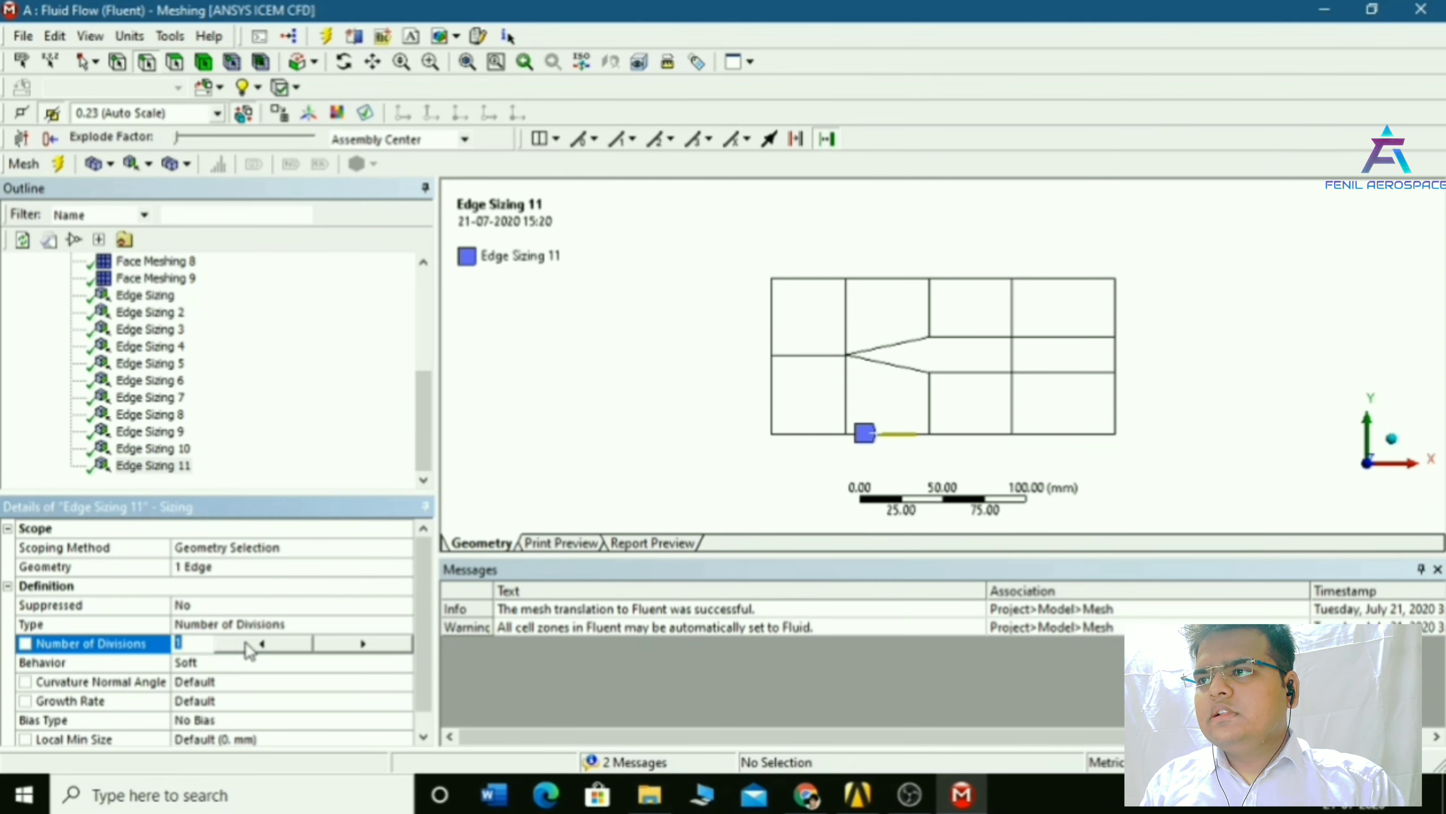
text(100)
key(Return)
Insert a sizing control on the mesh and scope it to the domain's top edge segment above the straight body section
scroll(151, 404, up, 5)
click(117, 346)
right_click(117, 347)
mouse_move(142, 358)
click(364, 388)
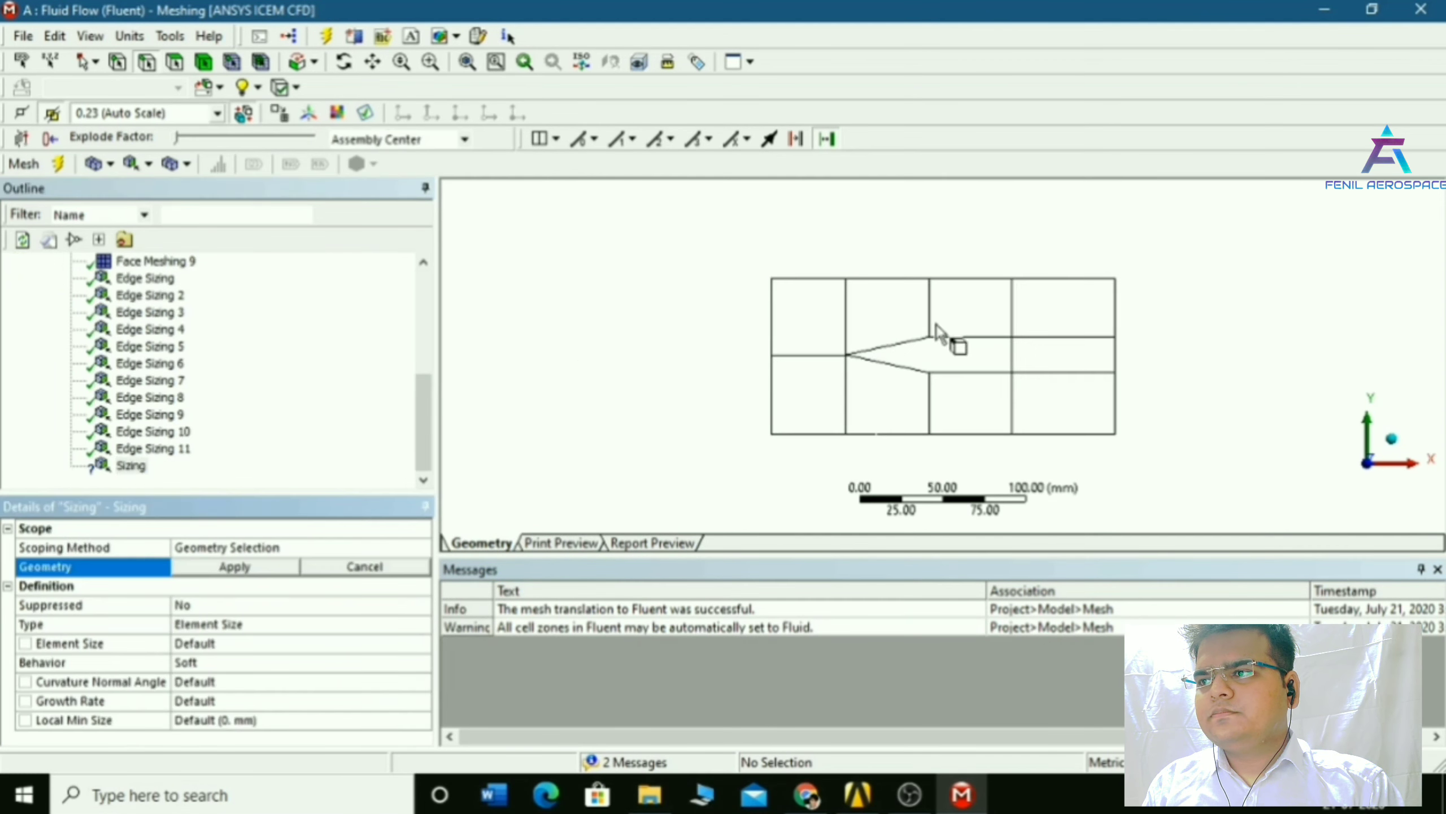
click(970, 279)
click(235, 566)
Define the sizing of the top edge above the straight body section by Number of Divisions and set it to 100
click(409, 626)
click(347, 657)
click(251, 644)
text(100)
key(Return)
Insert a sizing control on the mesh and scope it to the domain's bottom edge segment below the straight body section
scroll(151, 404, up, 5)
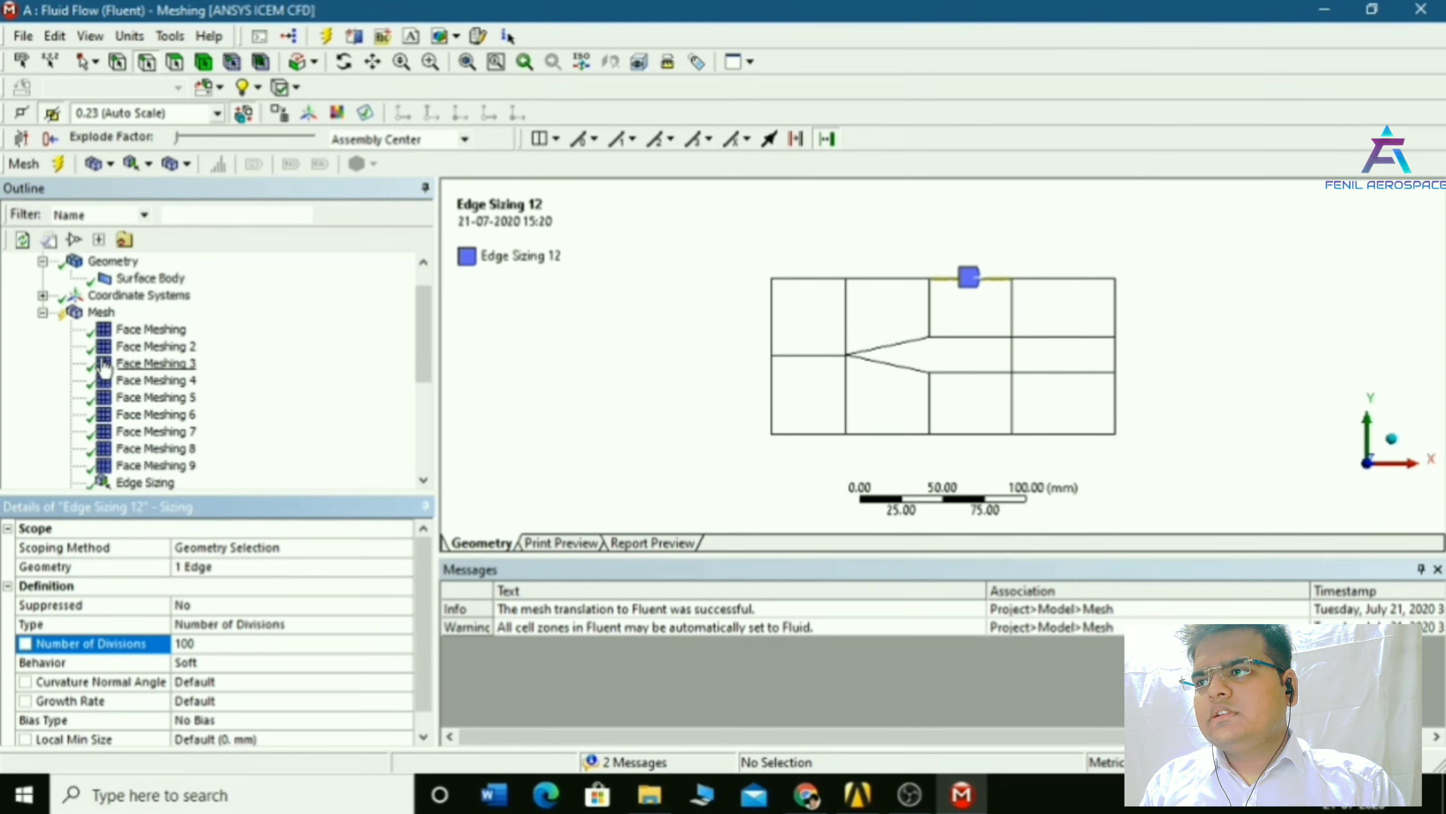
click(102, 313)
right_click(105, 317)
mouse_move(145, 326)
click(371, 357)
click(973, 434)
click(234, 566)
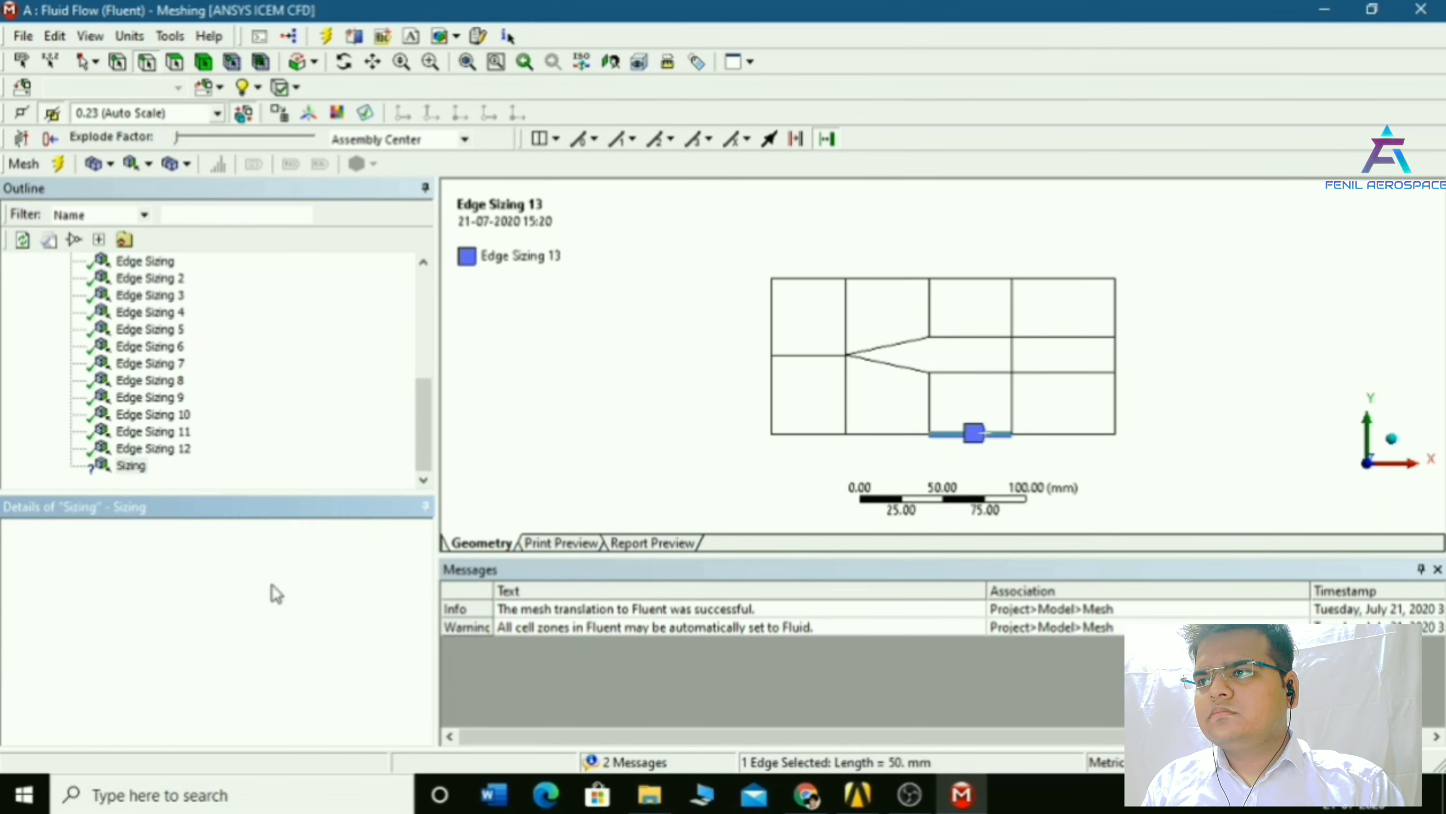
Define the sizing of the bottom edge below the straight body section by Number of Divisions and set it to 100
click(406, 624)
click(312, 656)
click(226, 644)
key(Return)
Insert a sizing control on the mesh and scope it to the domain's bottom edge segment downstream of the body
scroll(309, 403, up, 5)
right_click(106, 346)
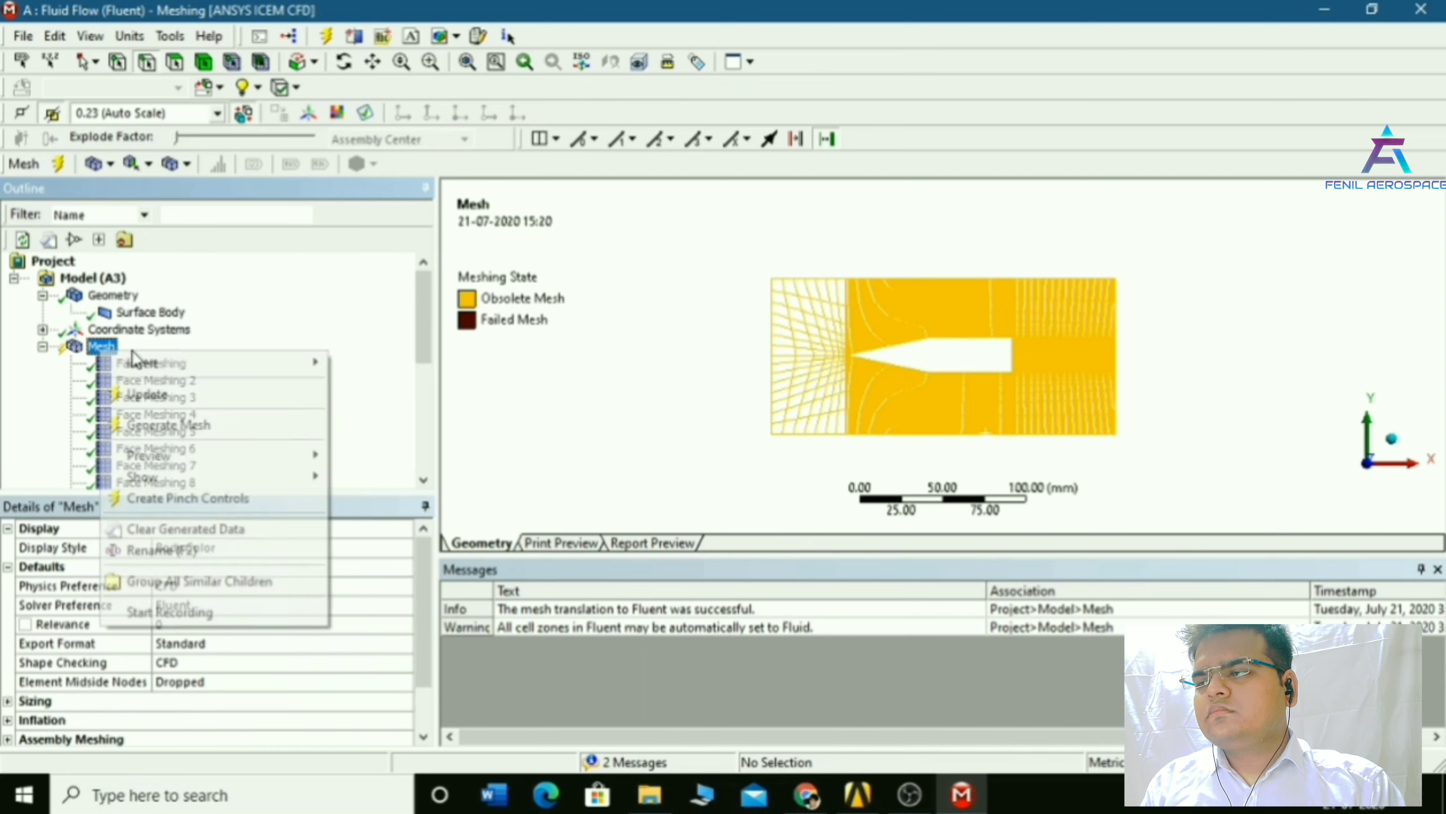
mouse_move(146, 362)
click(376, 390)
click(152, 449)
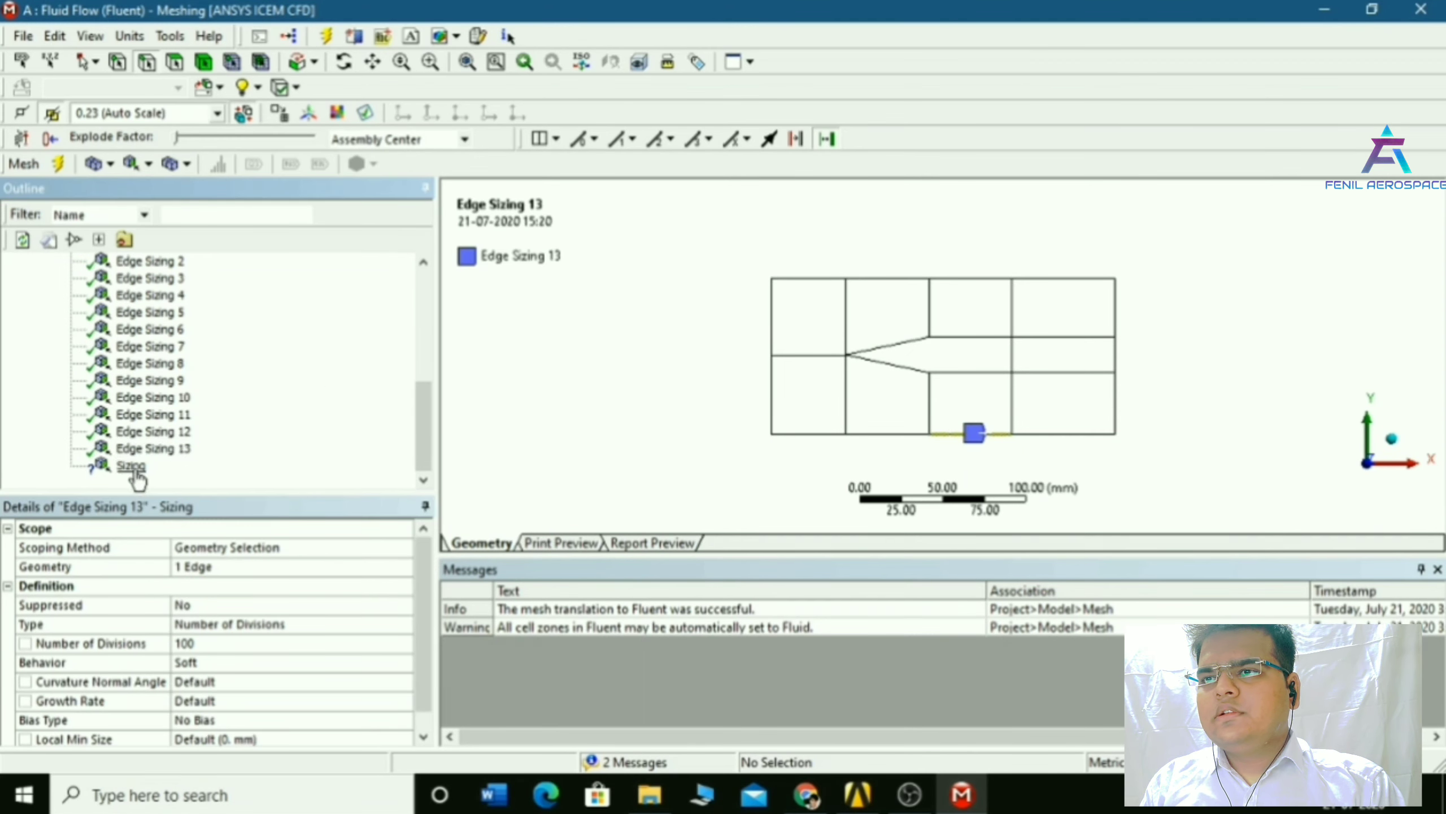
click(133, 465)
click(1065, 434)
click(235, 566)
Define the sizing of the bottom edge downstream of the body by Number of Divisions and set it to 100
click(285, 623)
click(308, 657)
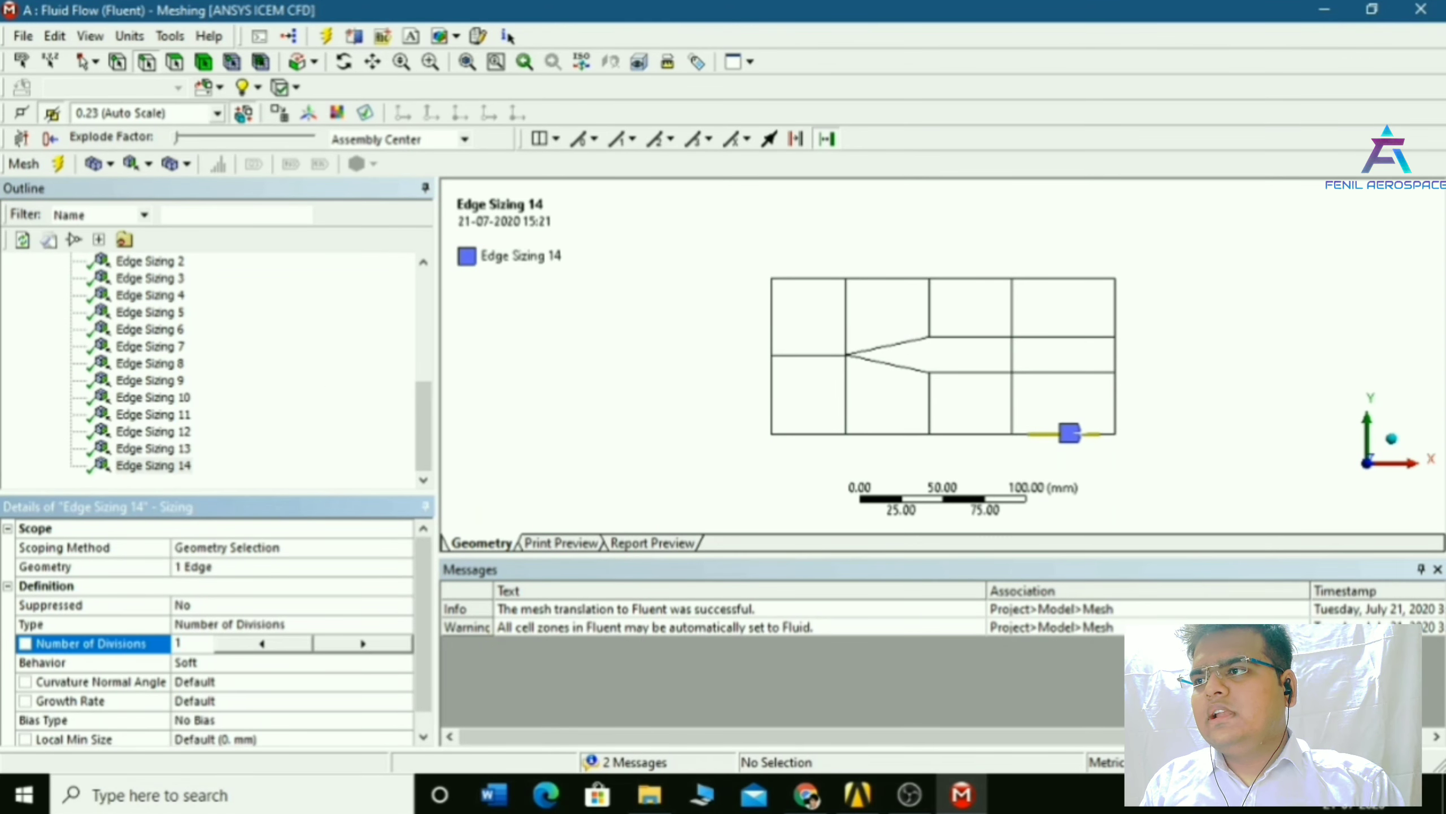
key(Return)
Insert a sizing control on the lower vertical edge of the domain's downstream boundary and define it by Number of Divisions
scroll(323, 431, up, 5)
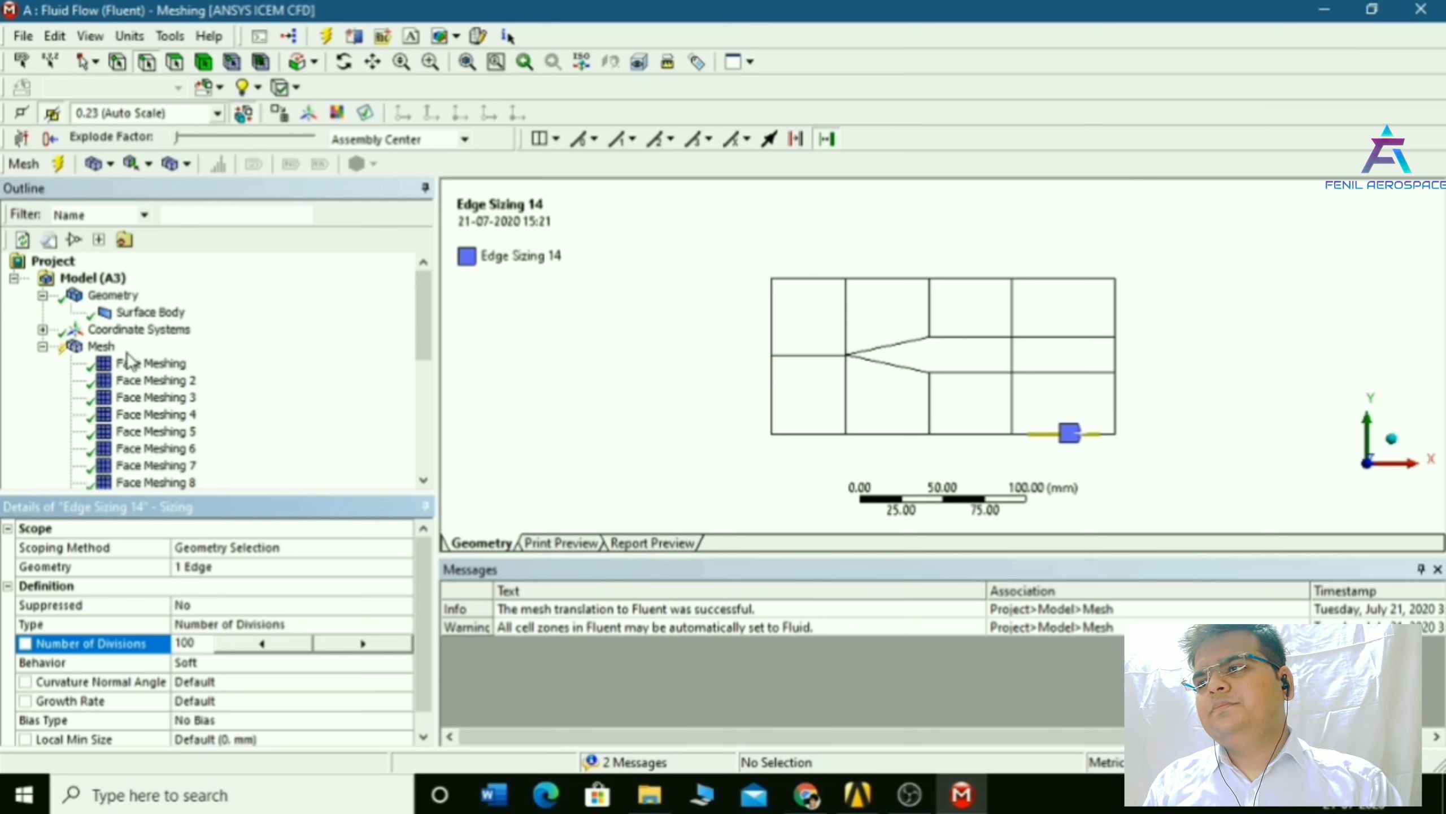
right_click(76, 347)
mouse_move(226, 348)
click(365, 381)
click(1115, 399)
click(235, 566)
click(393, 624)
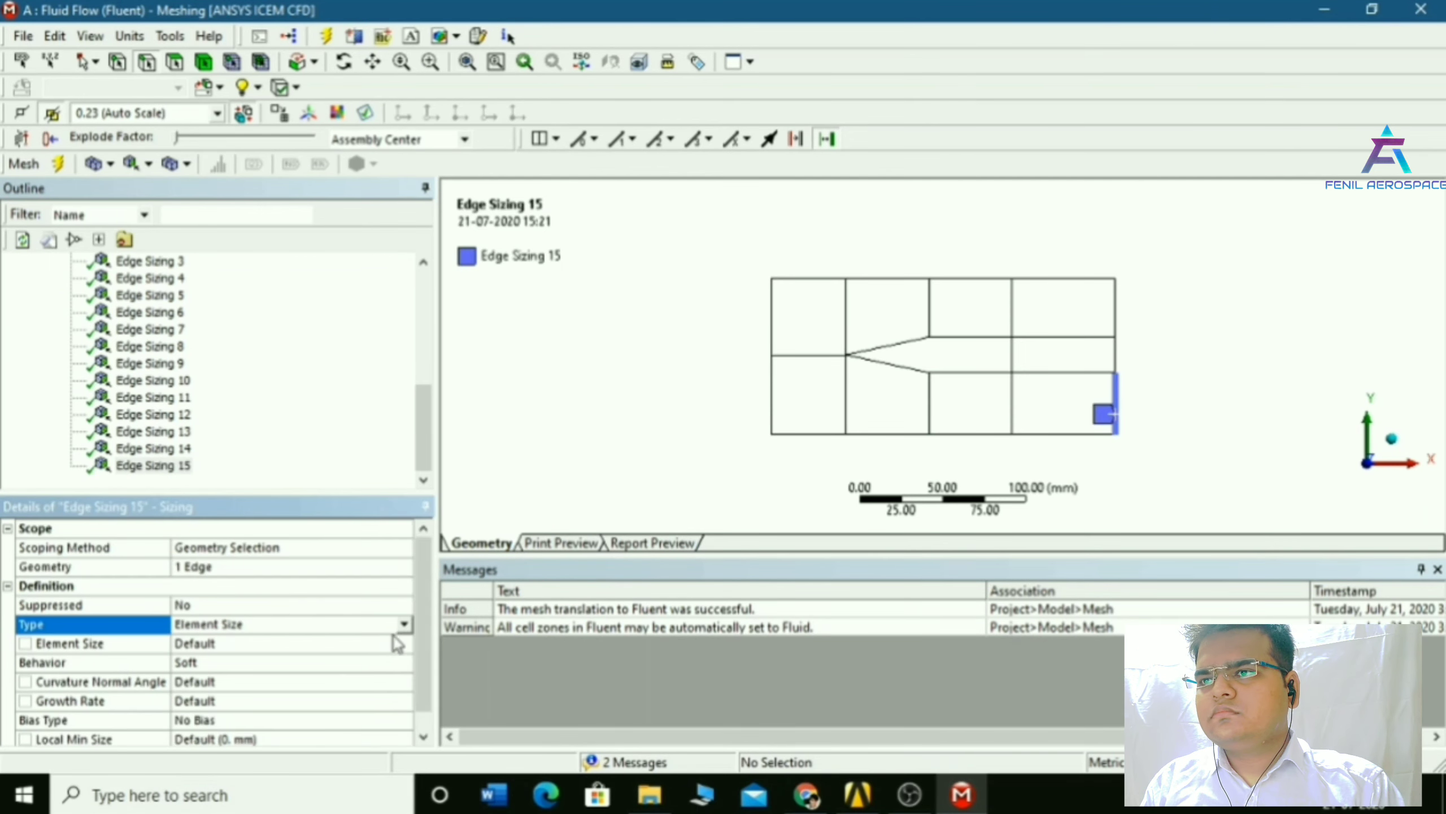
click(251, 649)
Insert a sizing control on the mesh and scope it to the upper vertical edge of the domain's downstream boundary
scroll(255, 374, up, 5)
right_click(90, 347)
mouse_move(134, 359)
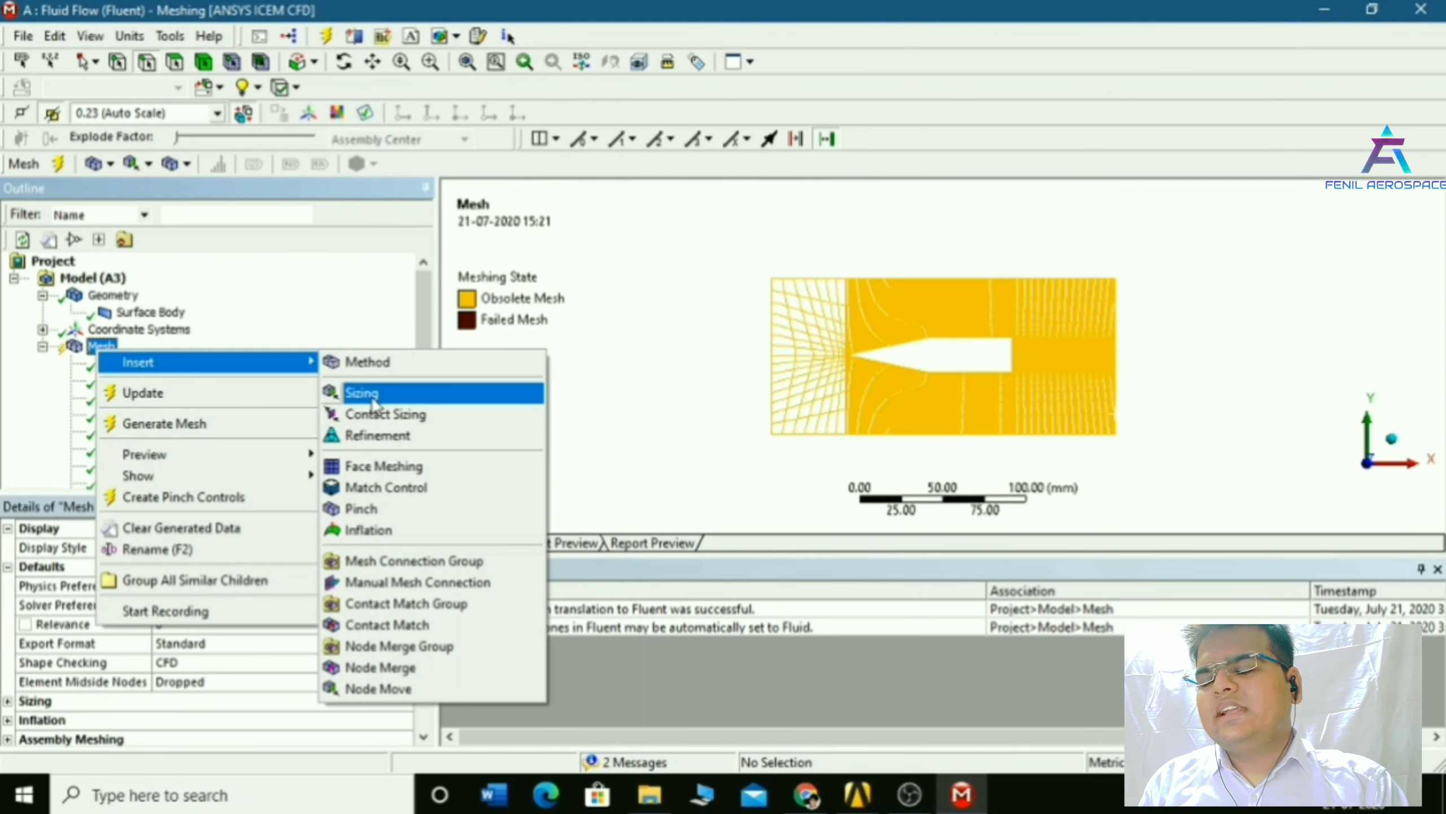
click(367, 394)
click(1118, 306)
click(255, 556)
click(254, 565)
click(257, 567)
Define the sizing of the upper downstream boundary edge by Number of Divisions and enter its division count
click(327, 625)
click(302, 655)
click(265, 643)
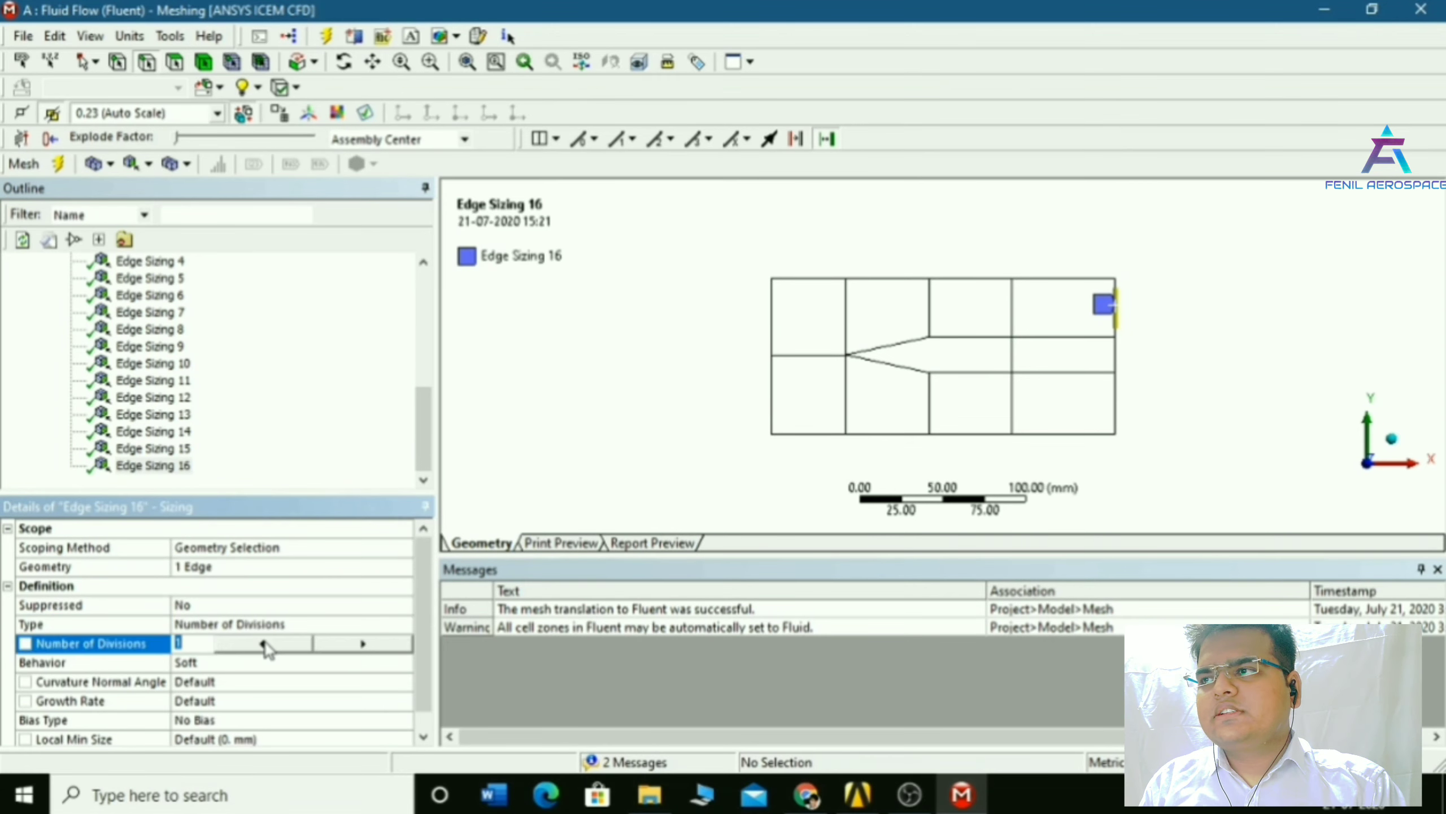
key(Return)
Insert a sizing control scoped to seven internal edges: the horizontal line ahead of the nose and the six verticals above and below the body
click(97, 346)
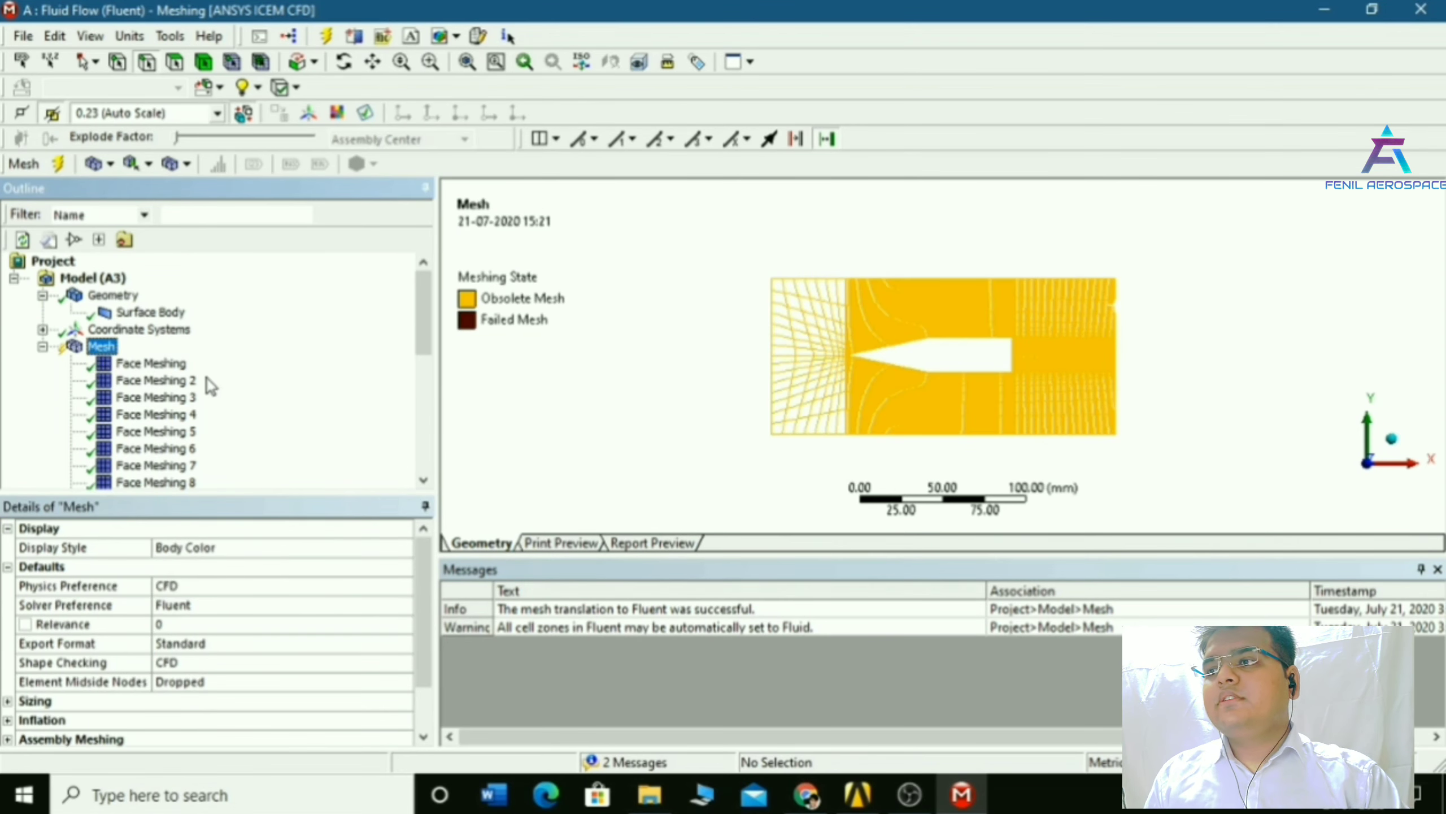
right_click(95, 346)
mouse_move(142, 360)
click(364, 392)
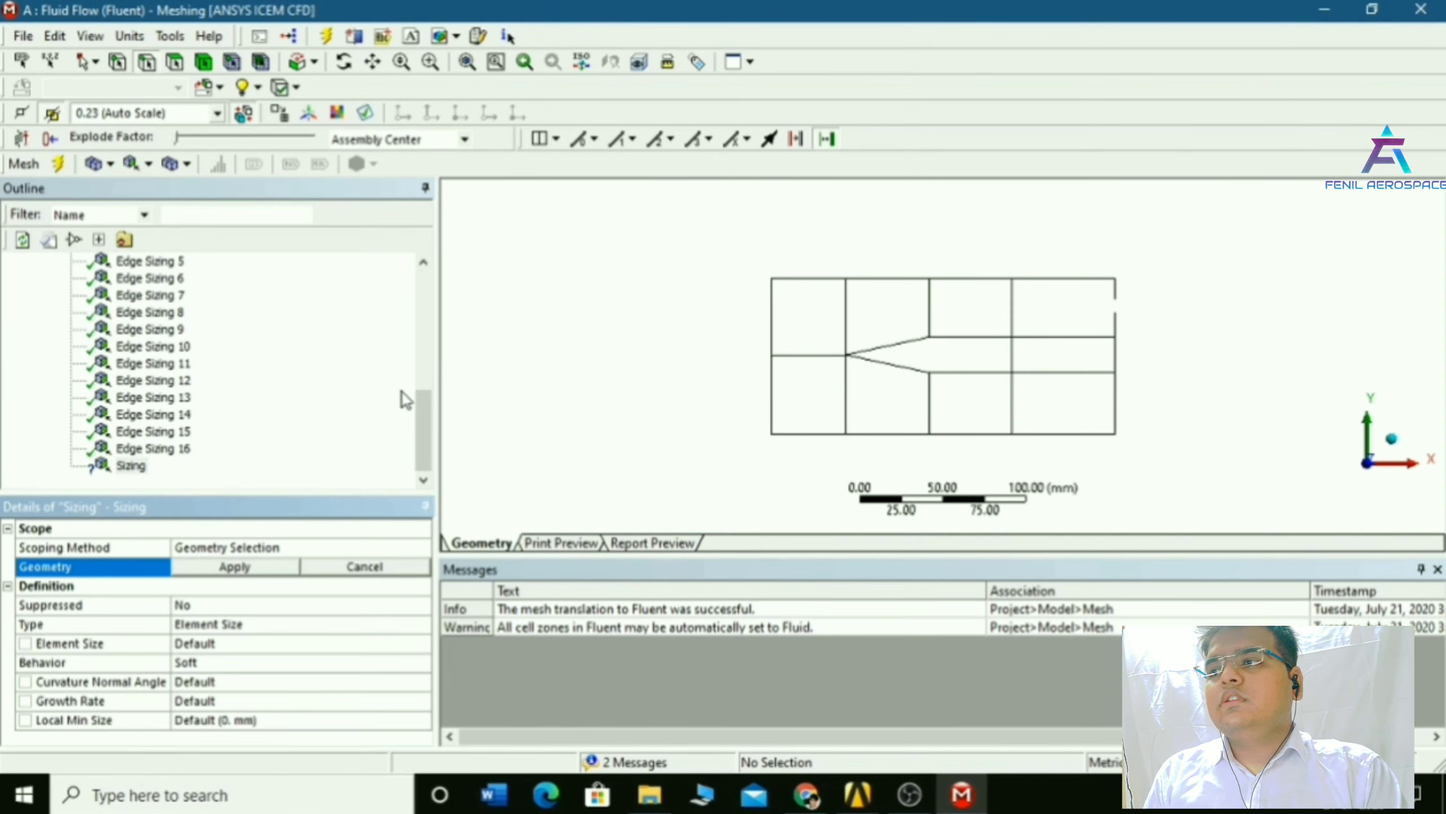
click(846, 387)
ctrl+click(829, 354)
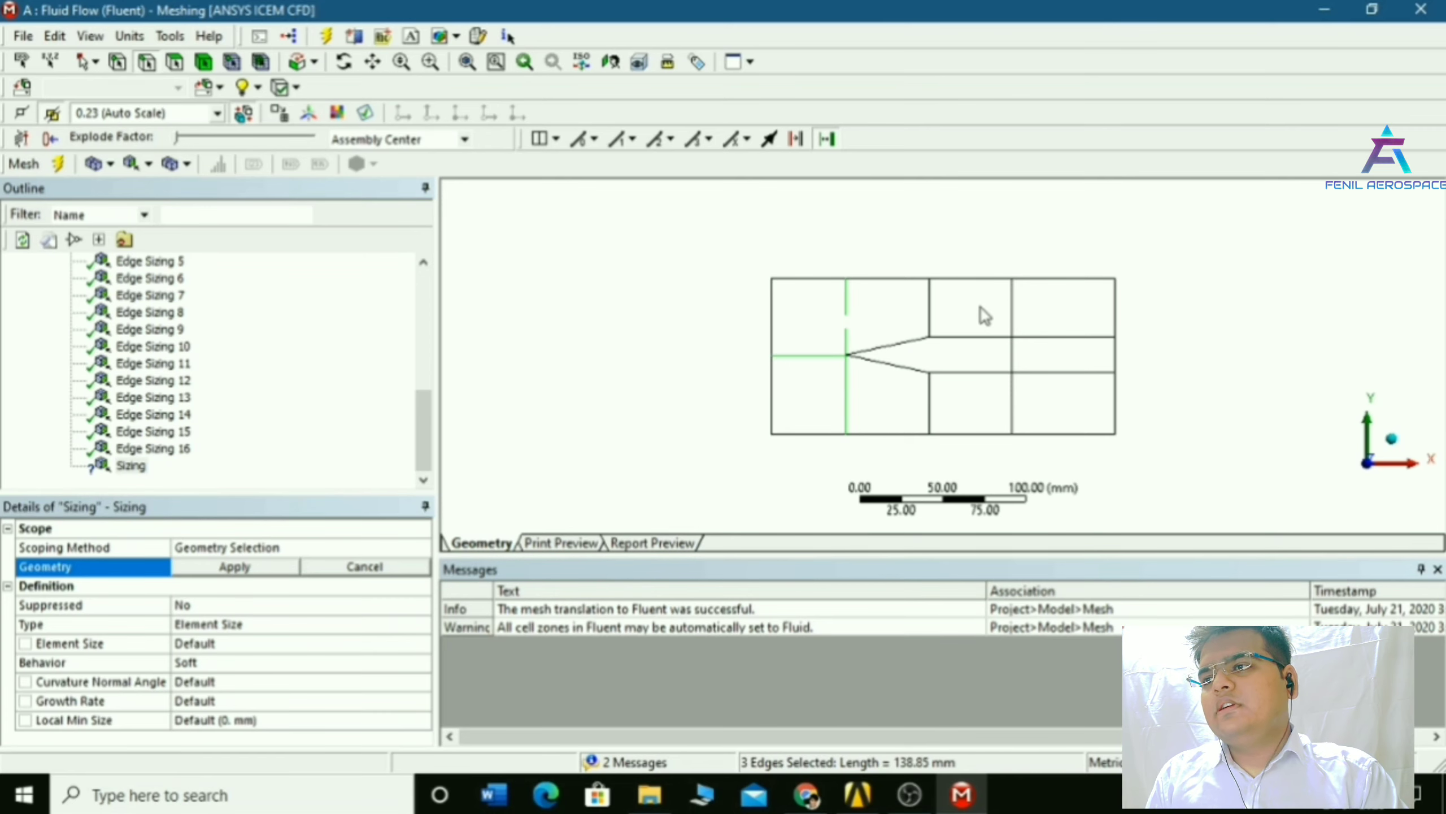
ctrl+click(928, 414)
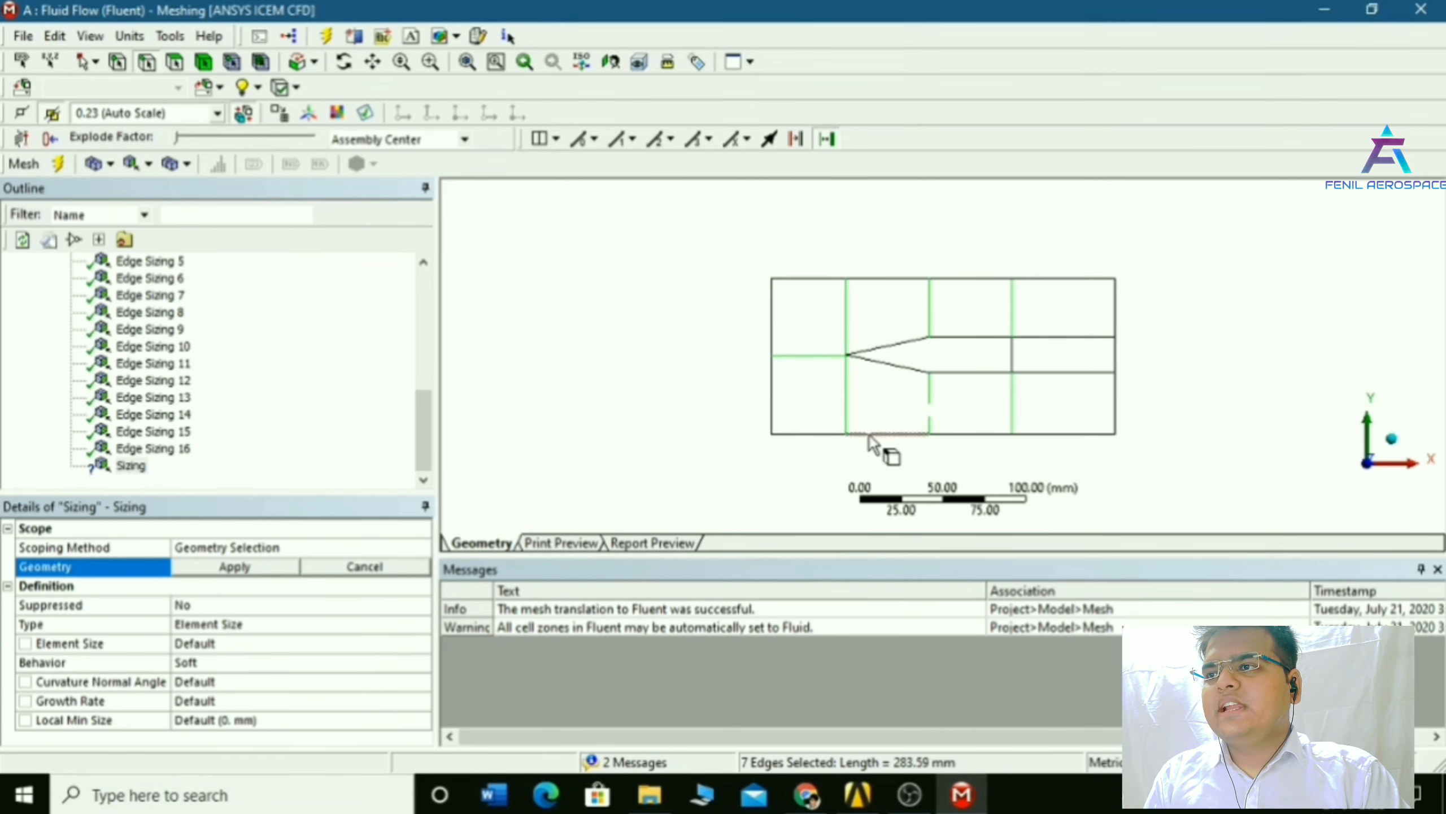
click(279, 568)
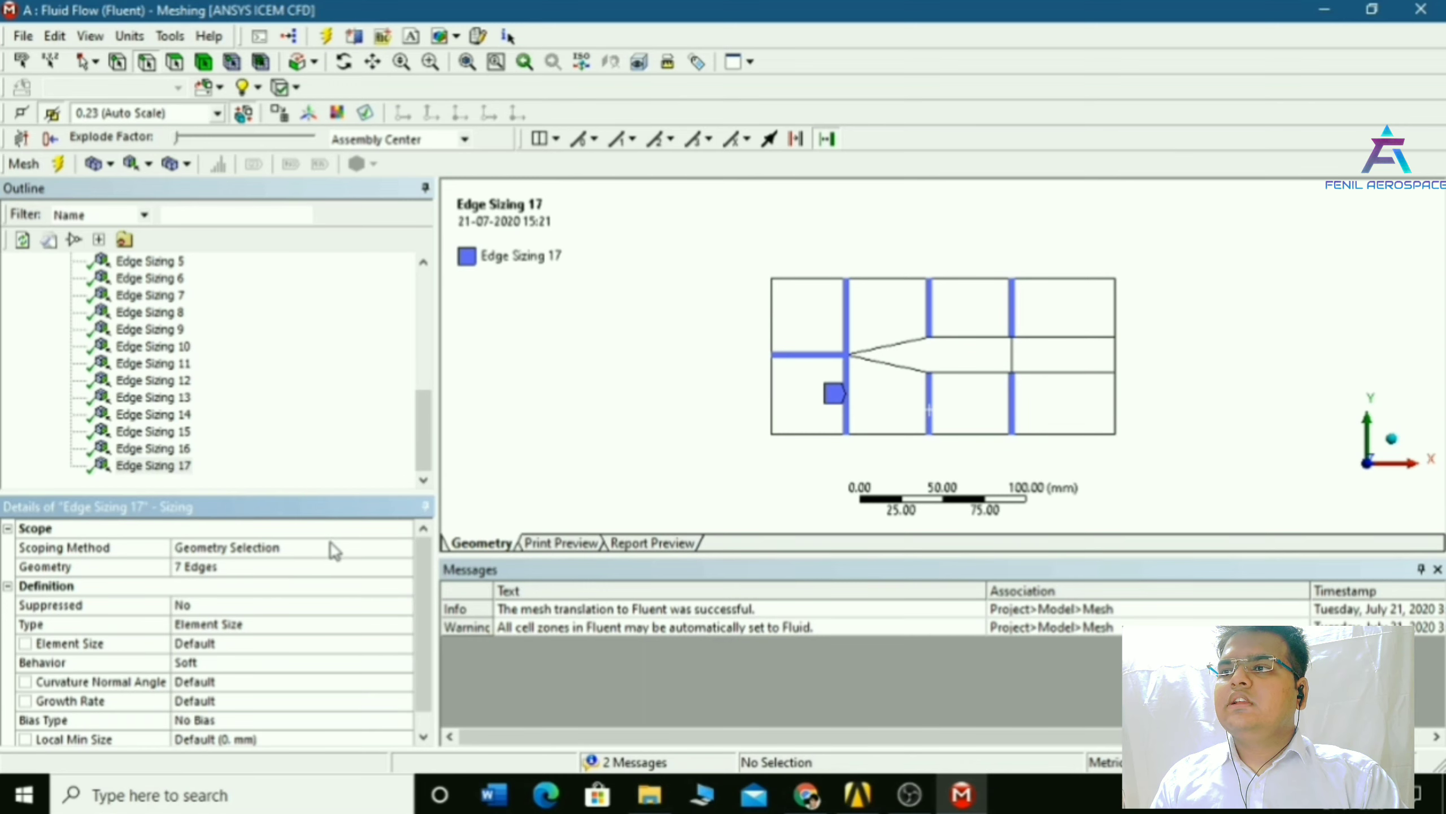
Define the seven internal edges' sizing (Edge Sizing 17) by Number of Divisions and set it to 100
click(104, 345)
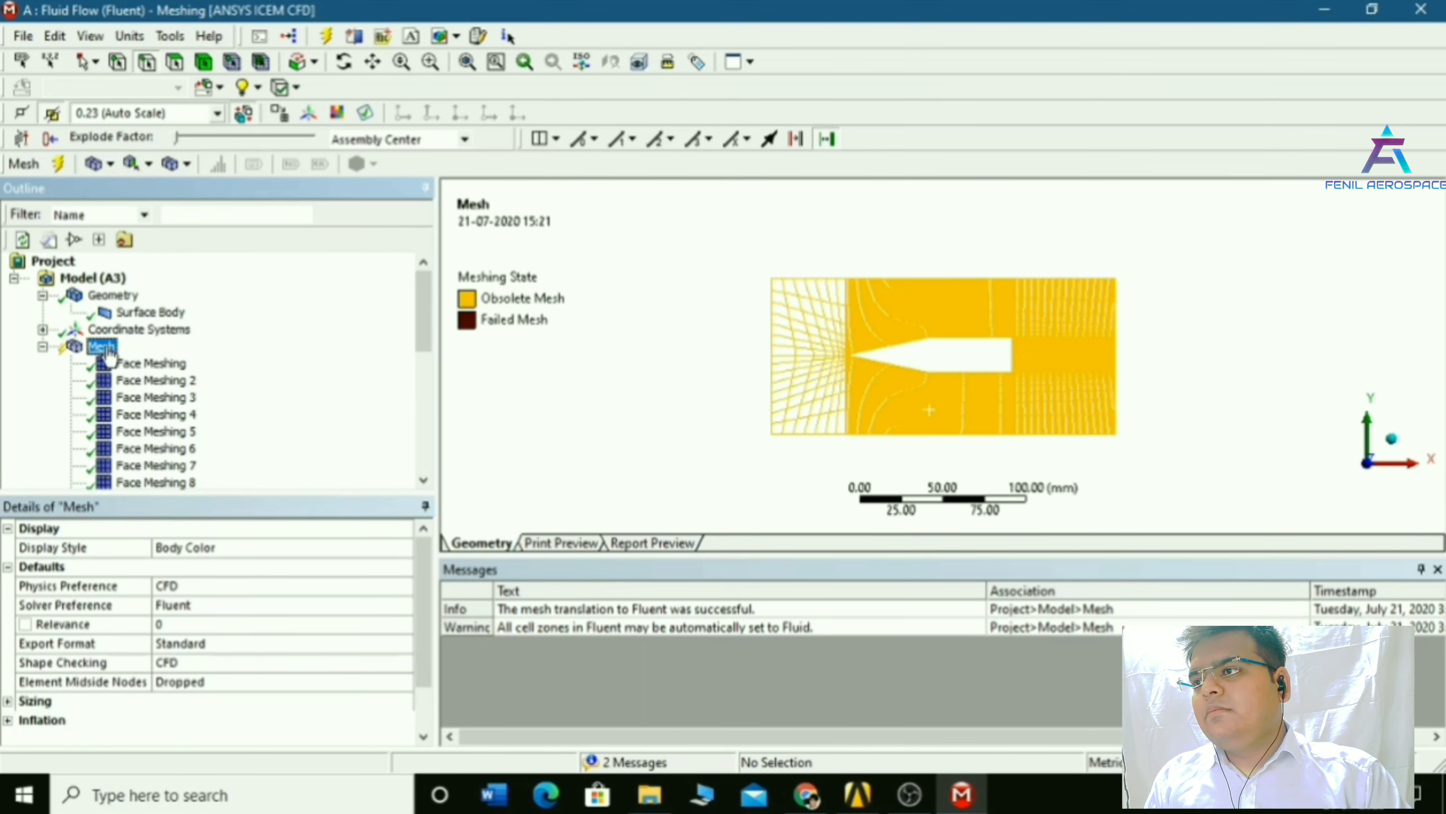
scroll(248, 420, down, 10)
click(153, 465)
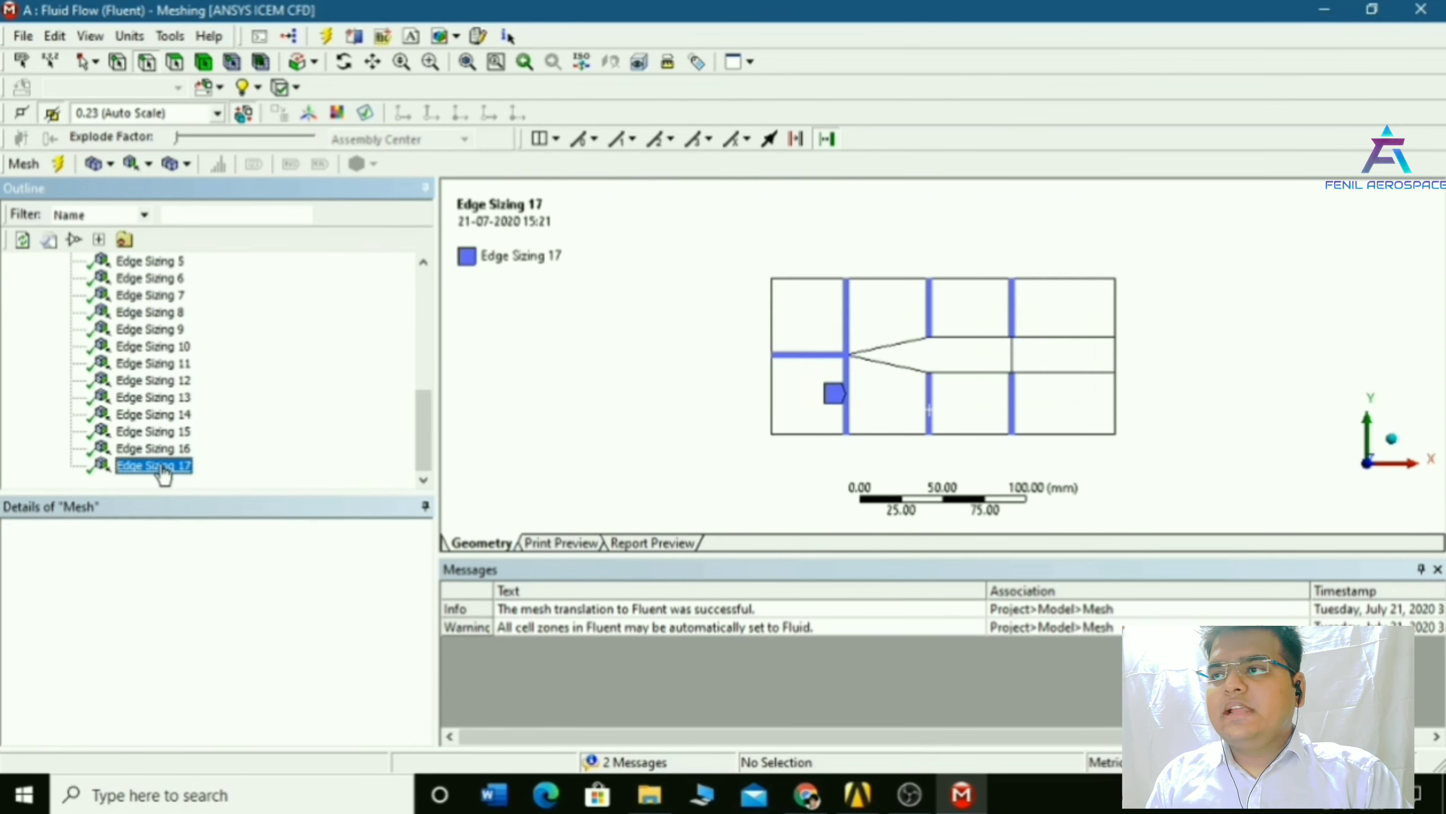
click(239, 604)
click(340, 569)
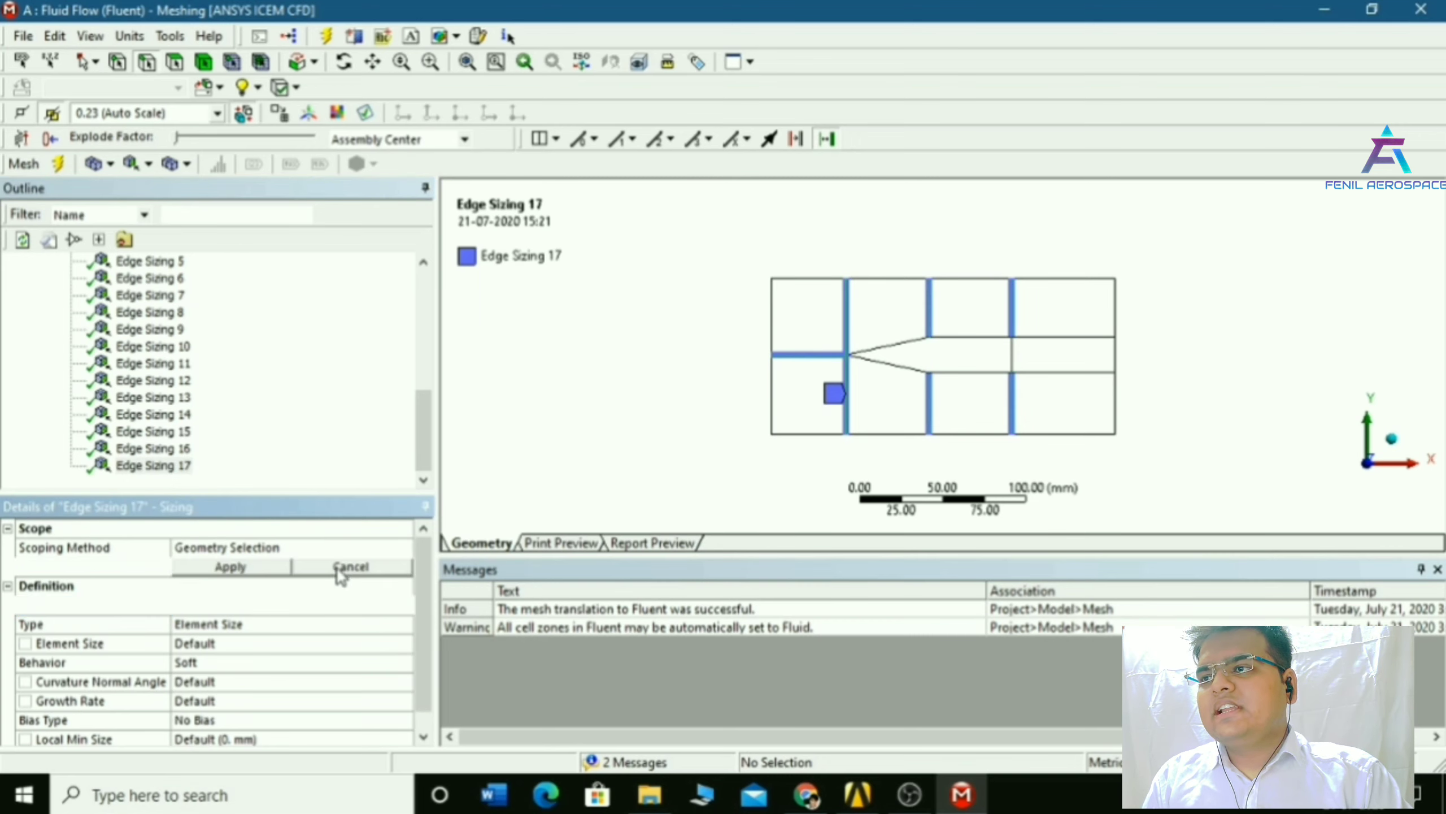
click(288, 566)
click(260, 620)
click(404, 627)
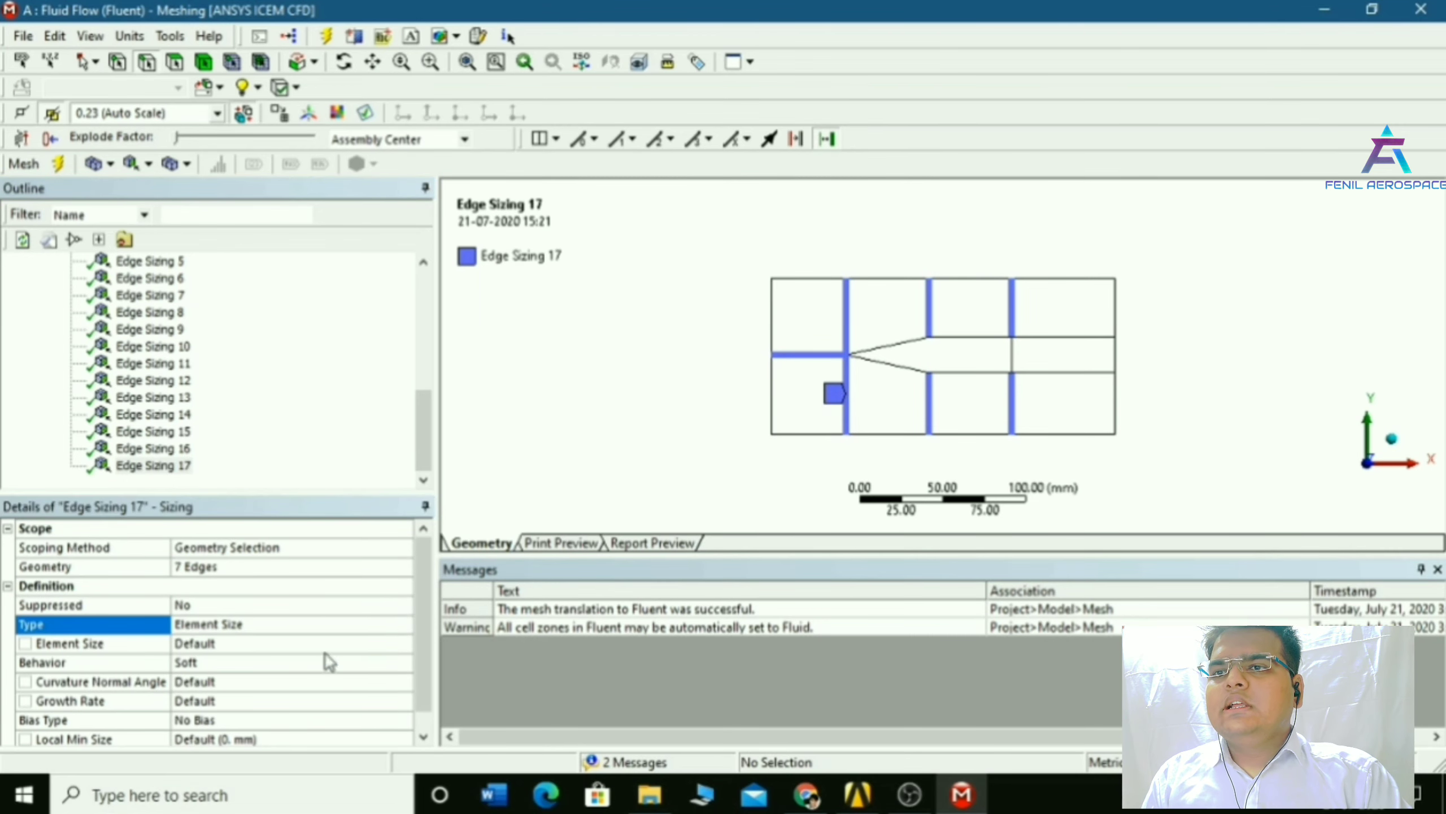
click(314, 643)
text(100)
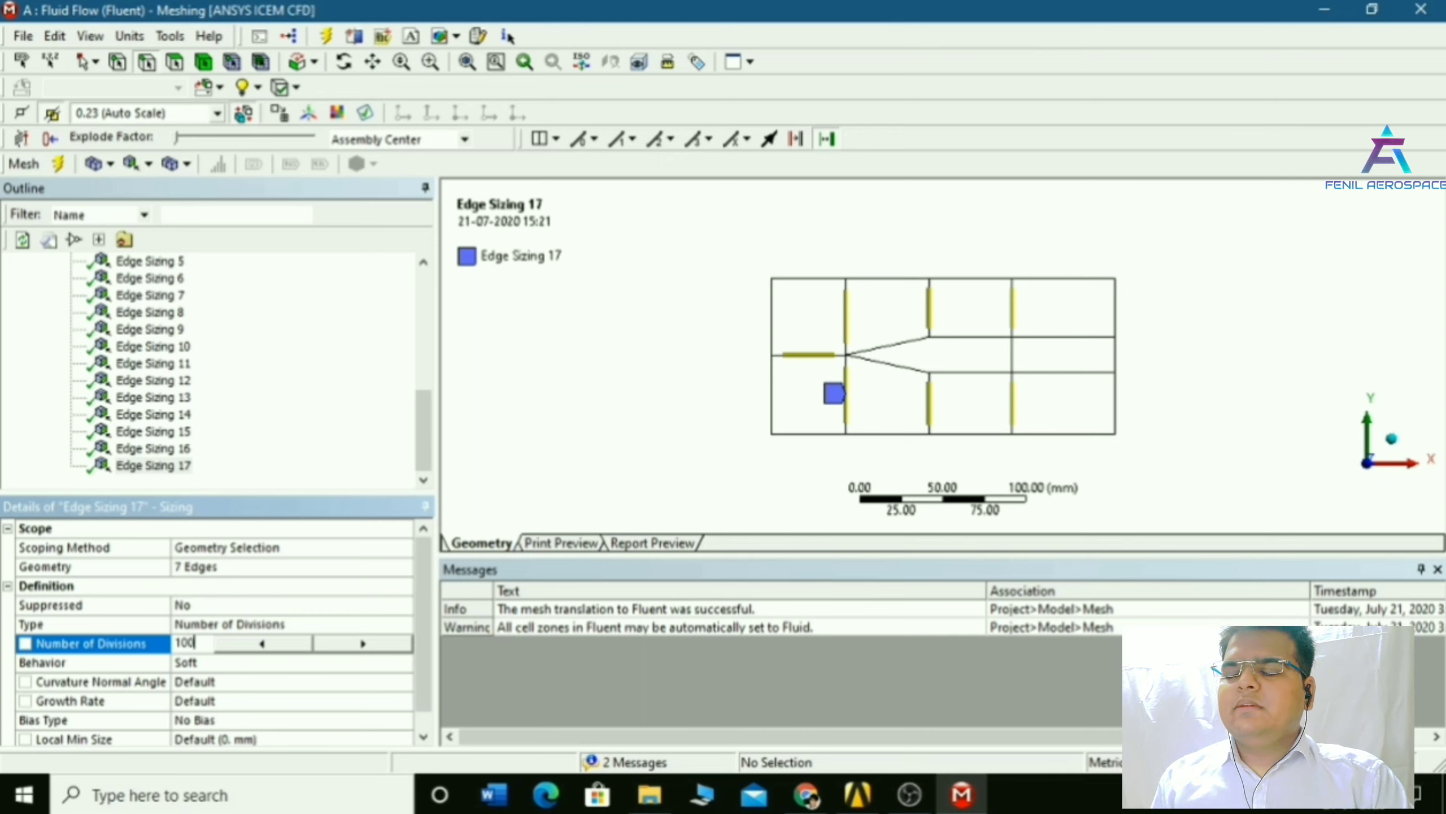
Update the mesh with the boundary and internal edge sizing controls
scroll(346, 382, up, 10)
click(101, 346)
click(63, 164)
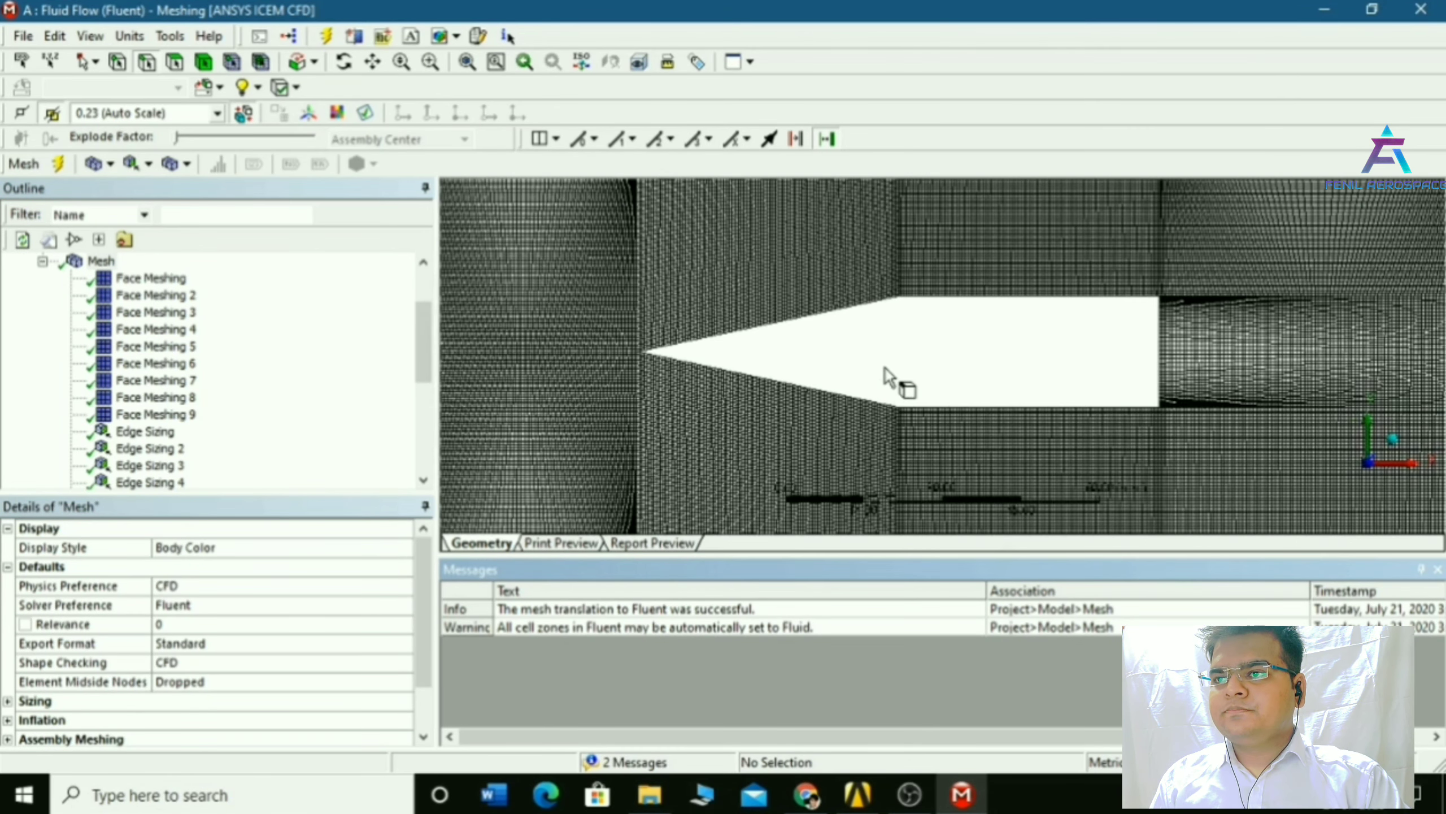
Examine the mesh cells around the wedge nose, along the body and in the wake behind it
scroll(886, 369, up, 4)
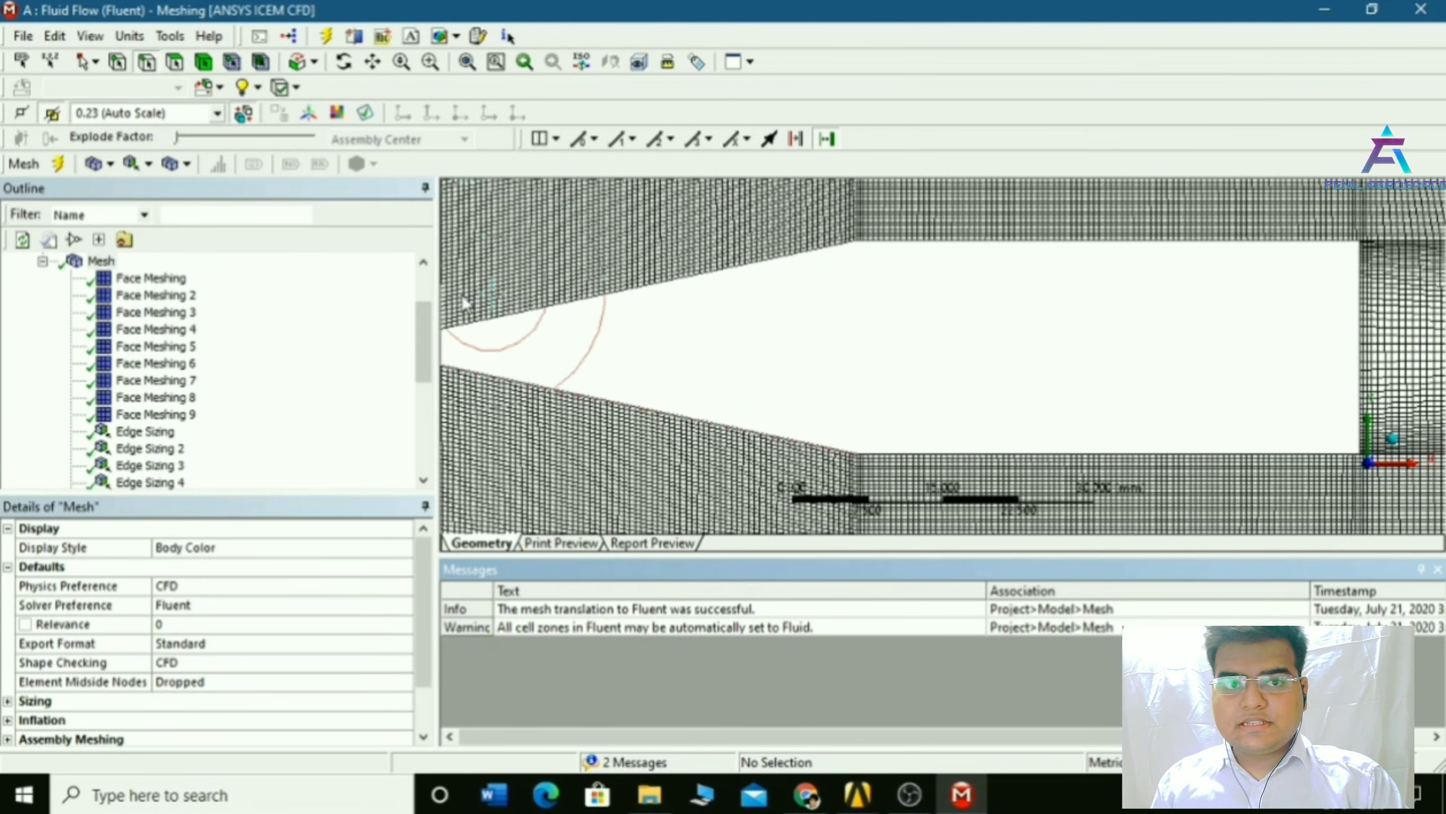
click(373, 62)
drag(590, 336, 1056, 294)
scroll(843, 390, up, 5)
scroll(965, 307, down, 10)
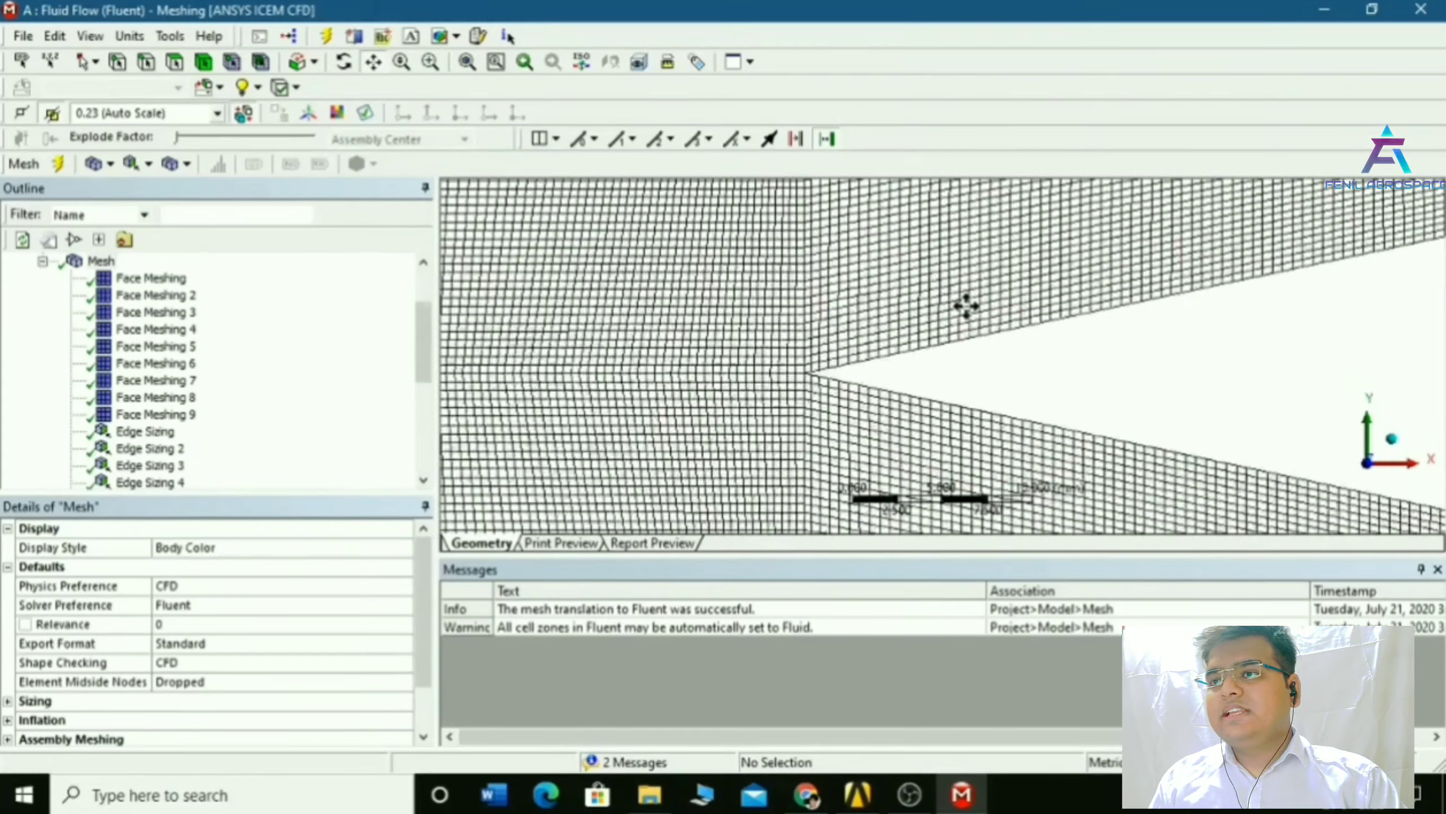
scroll(965, 306, down, 5)
scroll(881, 333, up, 15)
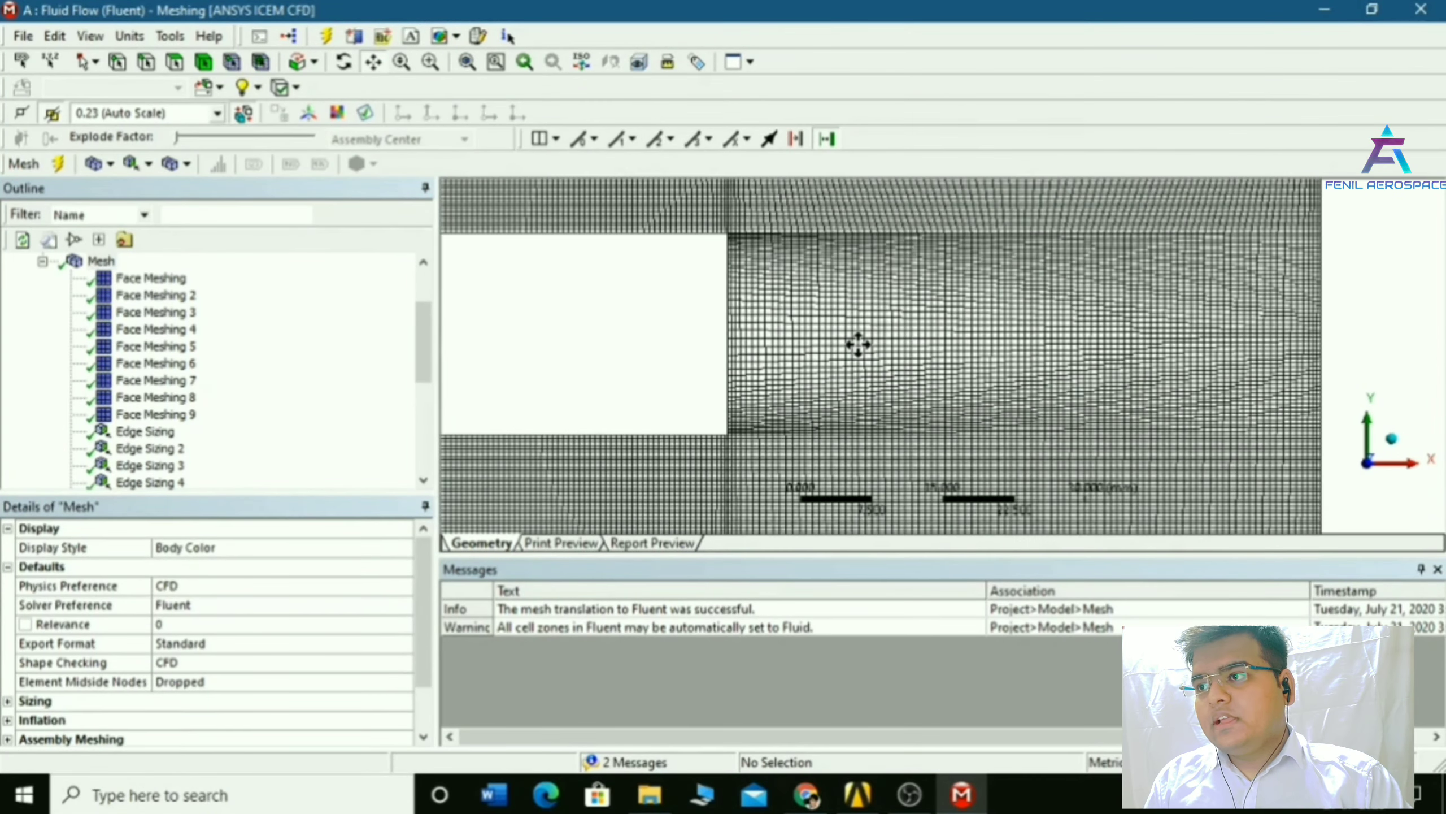
drag(805, 321, 1042, 370)
scroll(1041, 370, down, 15)
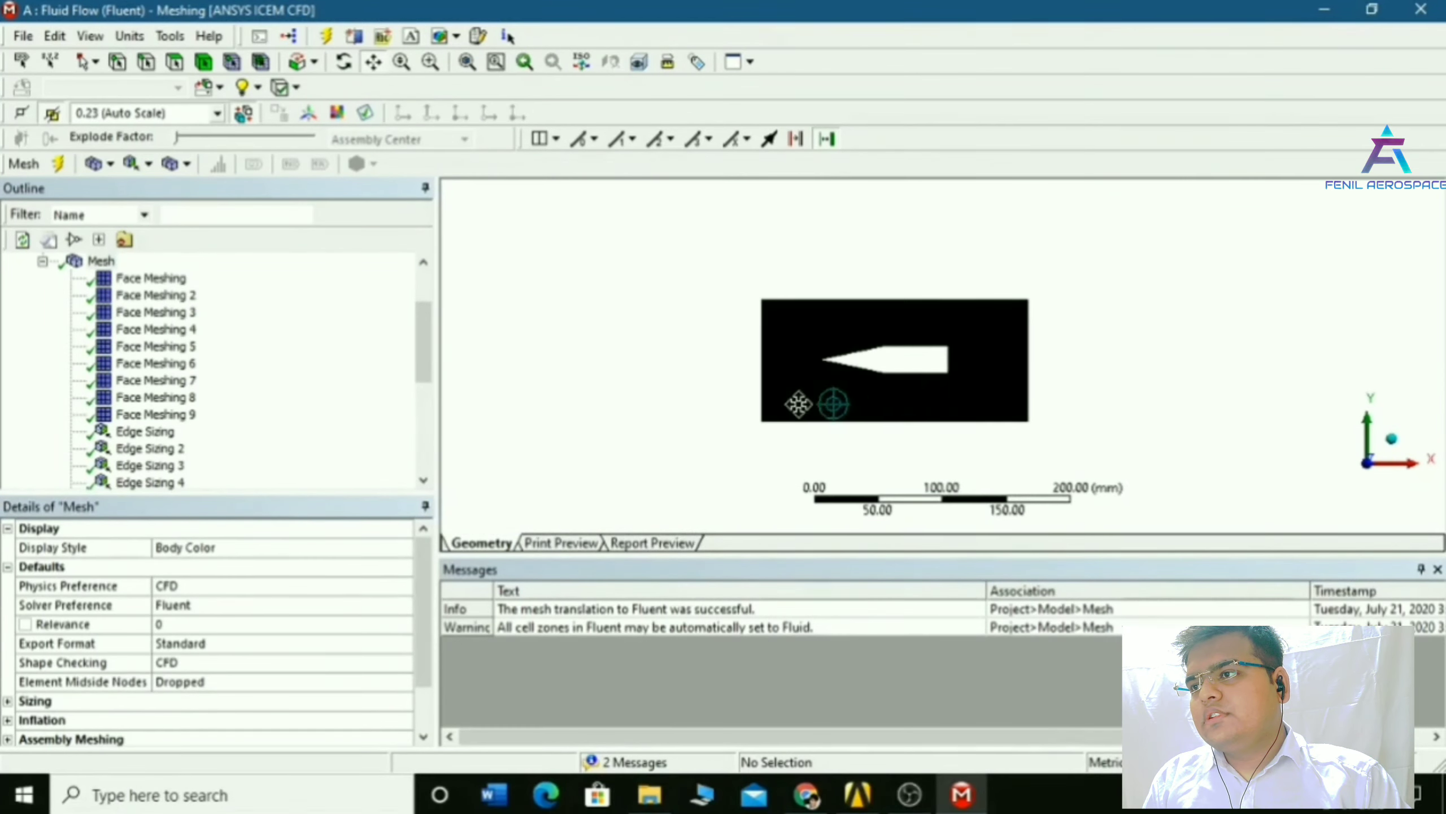
scroll(868, 380, up, 10)
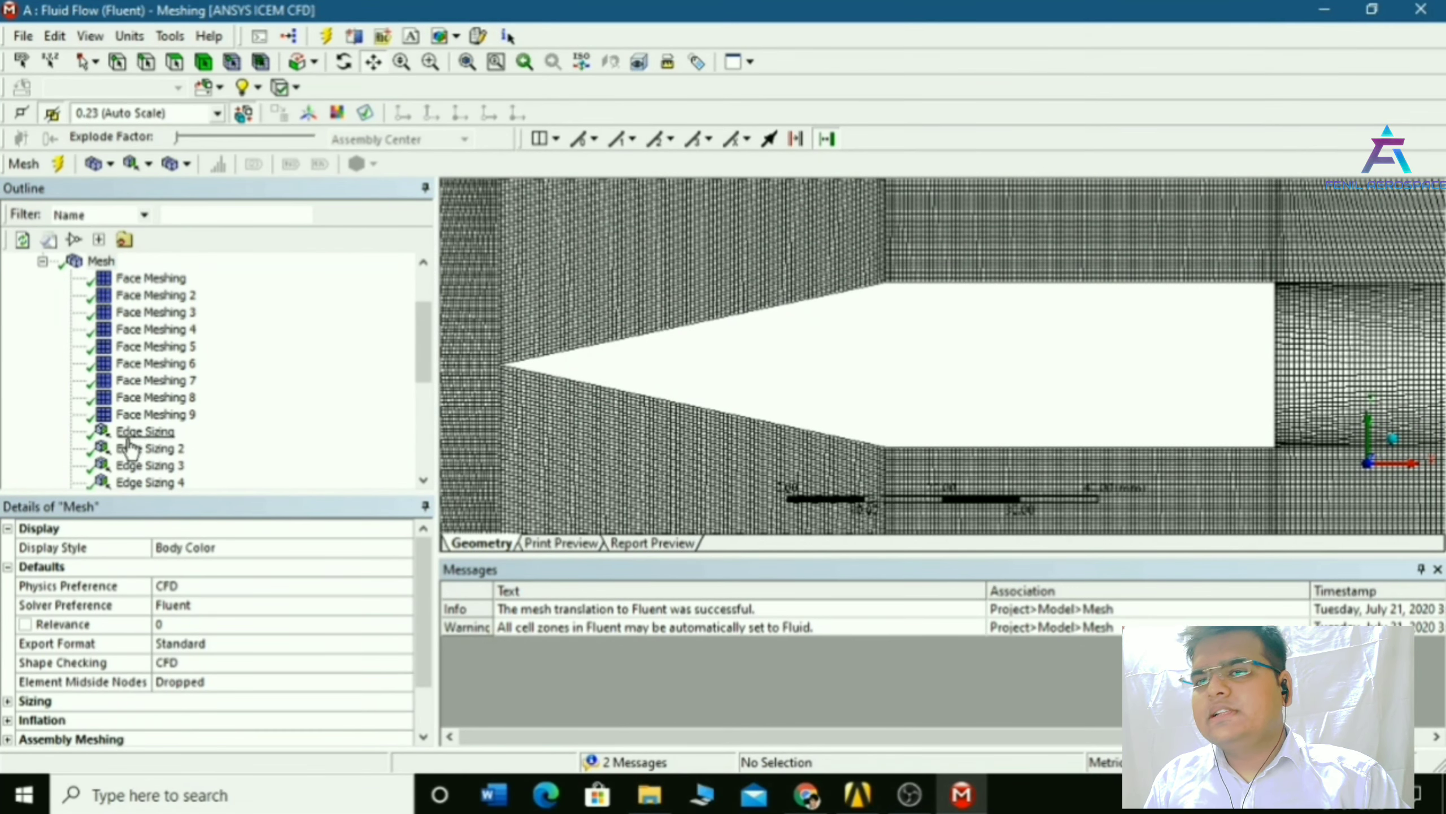
Set the Behavior to Hard for Edge Sizing through Edge Sizing 4 together, covering the body's two sloped and two horizontal edges
click(144, 431)
scroll(423, 480, down, 2)
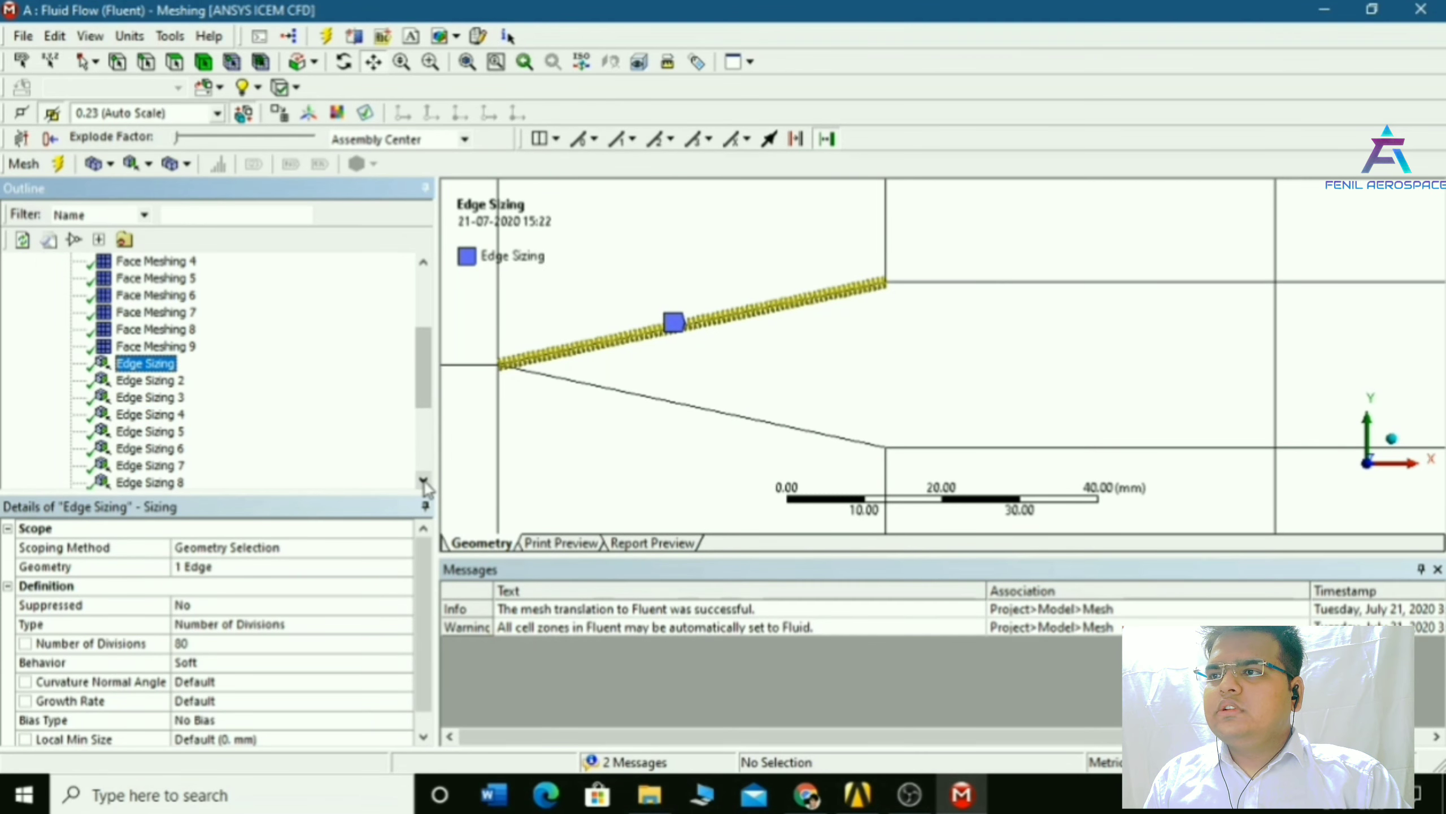
ctrl+click(162, 380)
ctrl+click(162, 398)
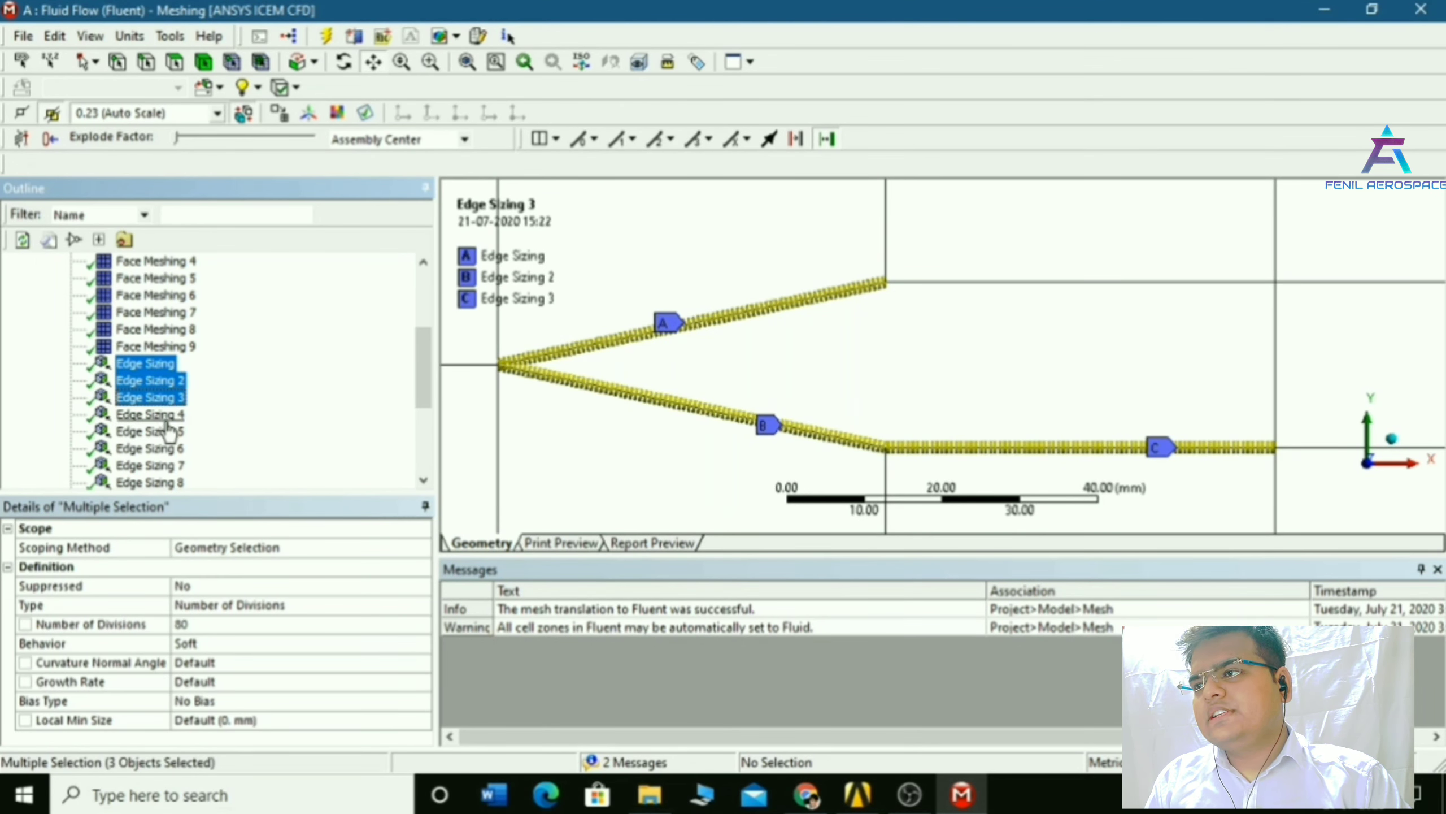
ctrl+click(162, 415)
scroll(637, 374, down, 2)
ctrl+click(165, 433)
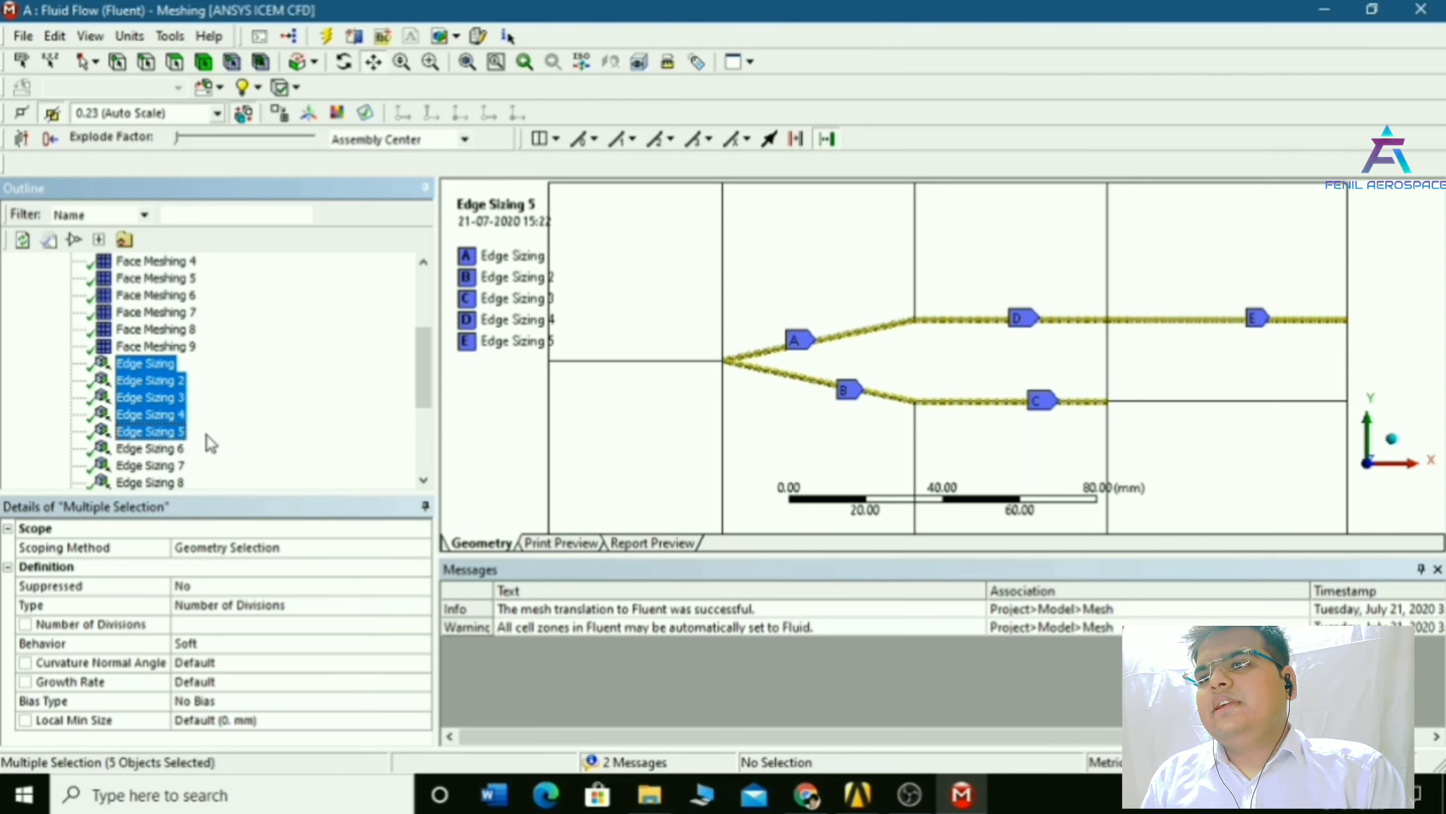
ctrl+click(171, 431)
ctrl+click(176, 450)
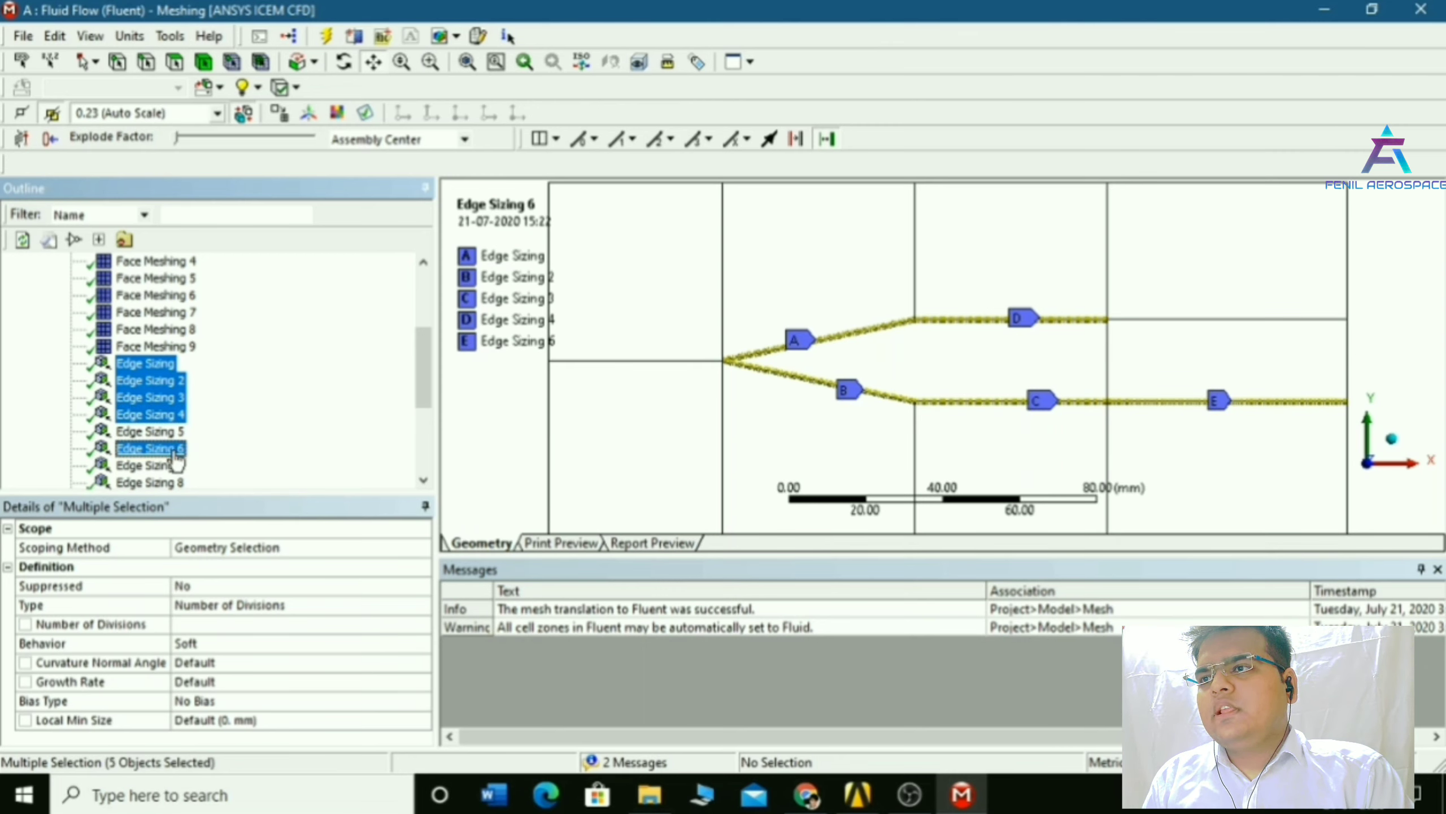
ctrl+click(175, 450)
ctrl+click(171, 465)
ctrl+click(170, 467)
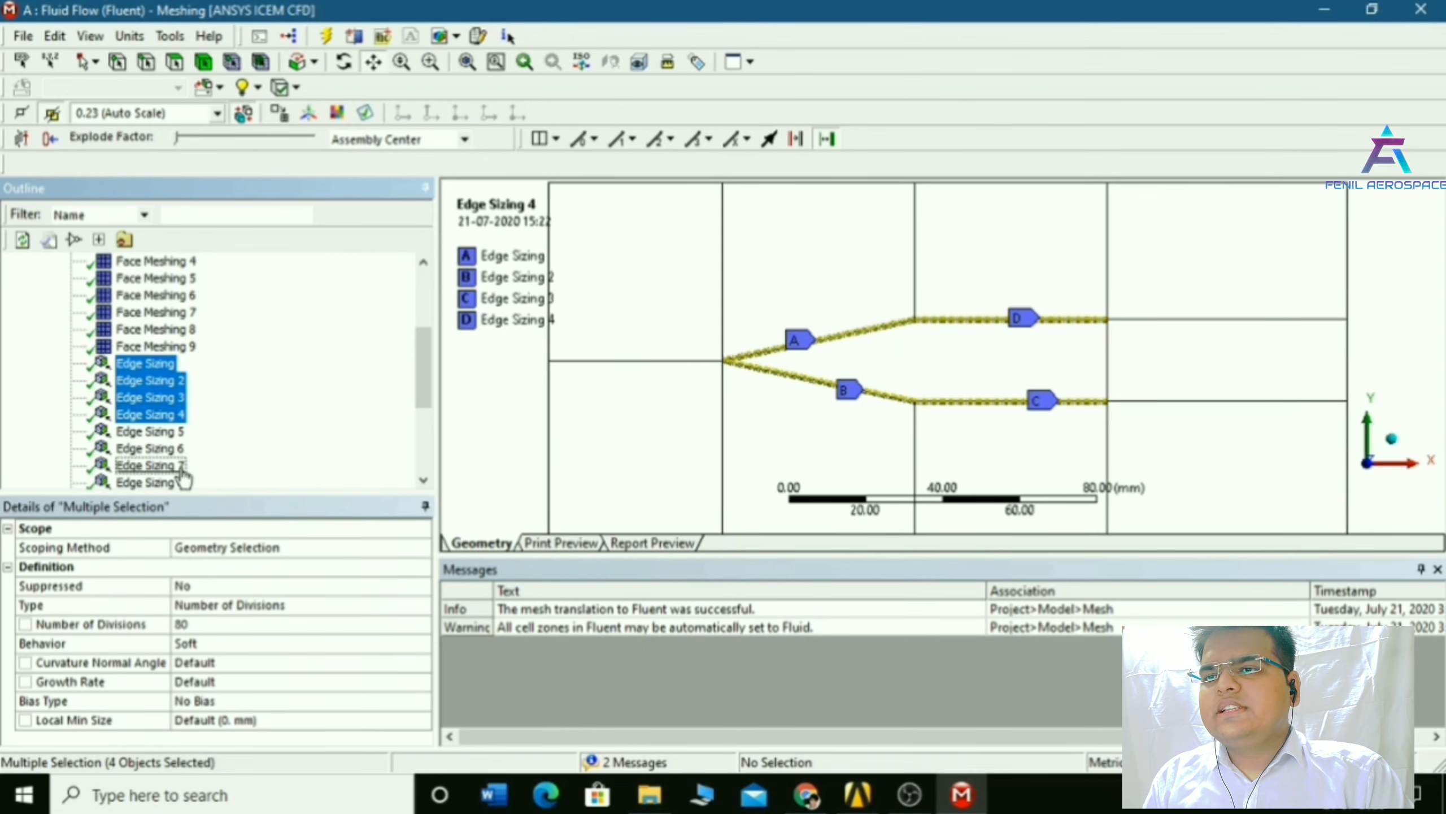
ctrl+click(176, 483)
ctrl+click(170, 484)
ctrl+click(170, 450)
ctrl+click(170, 466)
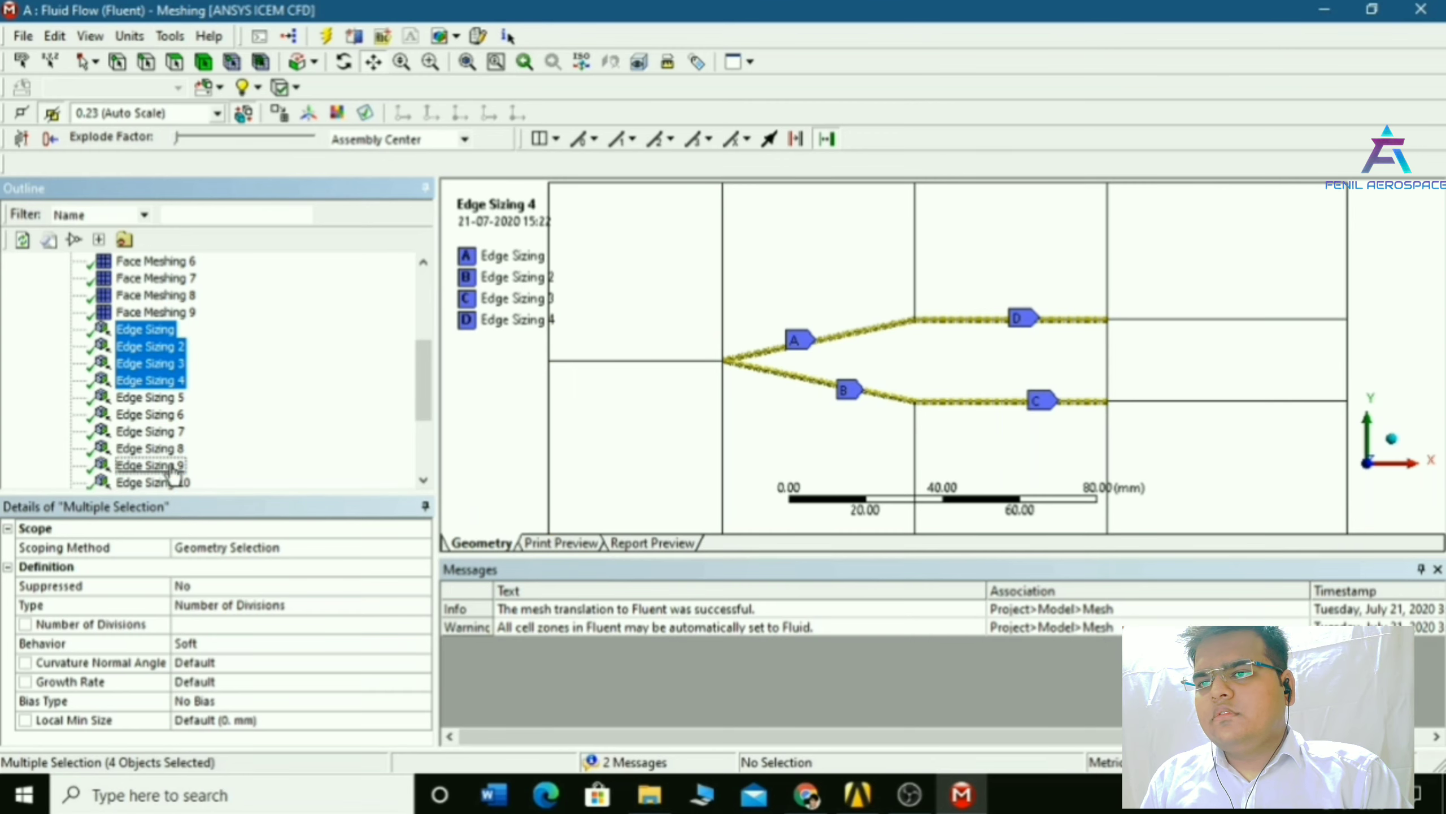
scroll(764, 412, down, 3)
scroll(679, 424, up, 4)
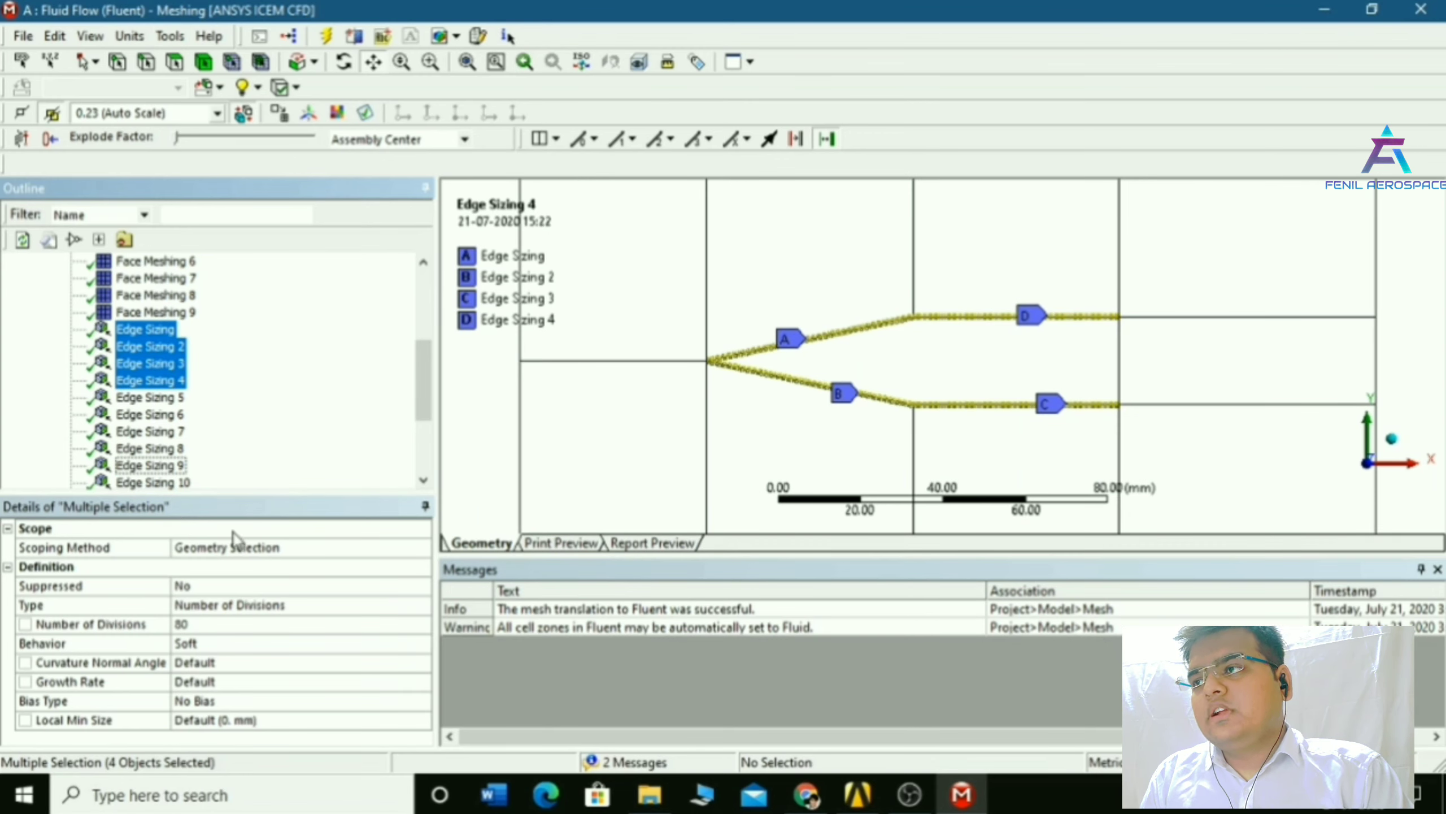
click(269, 644)
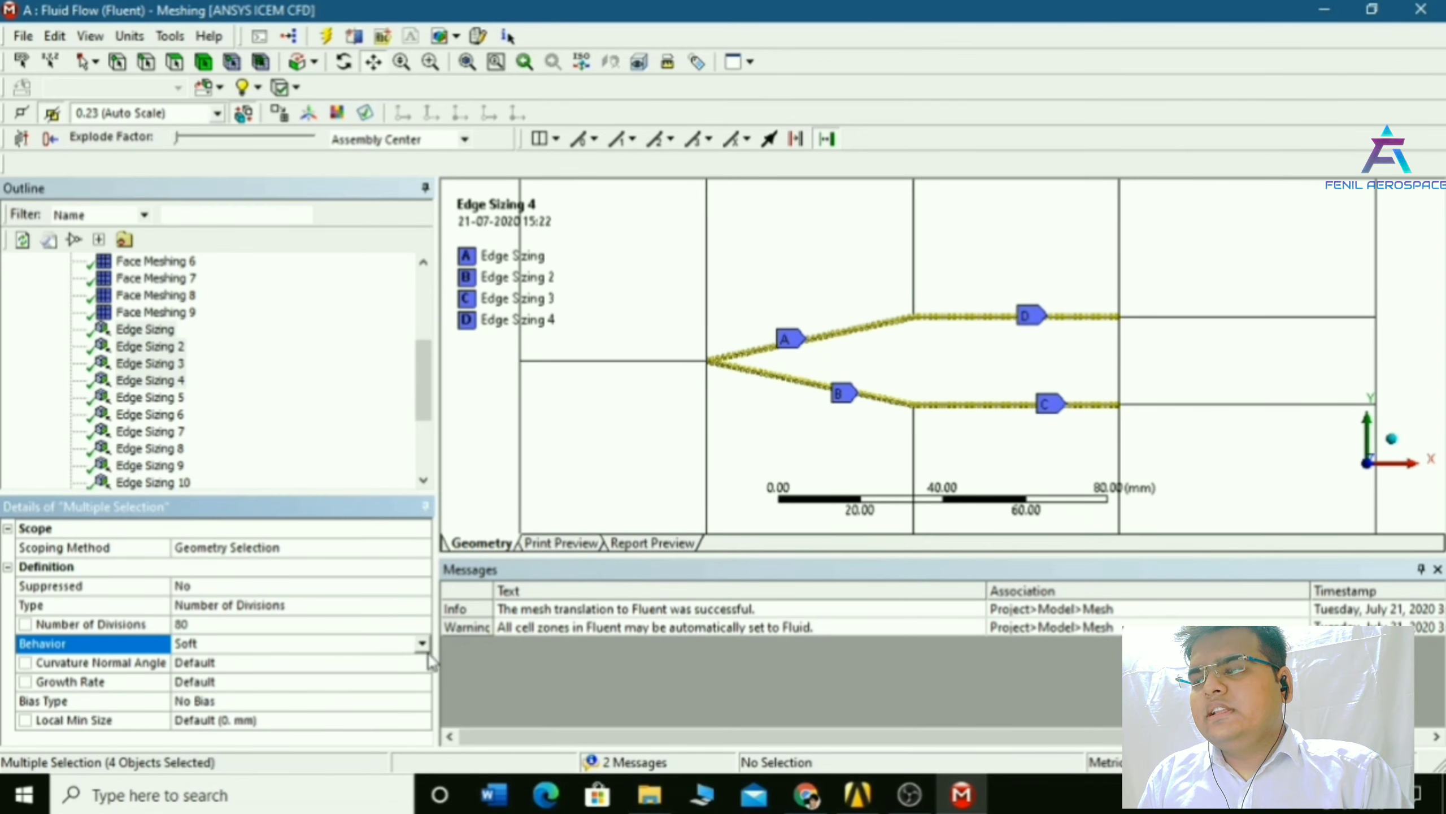
scroll(224, 317, up, 5)
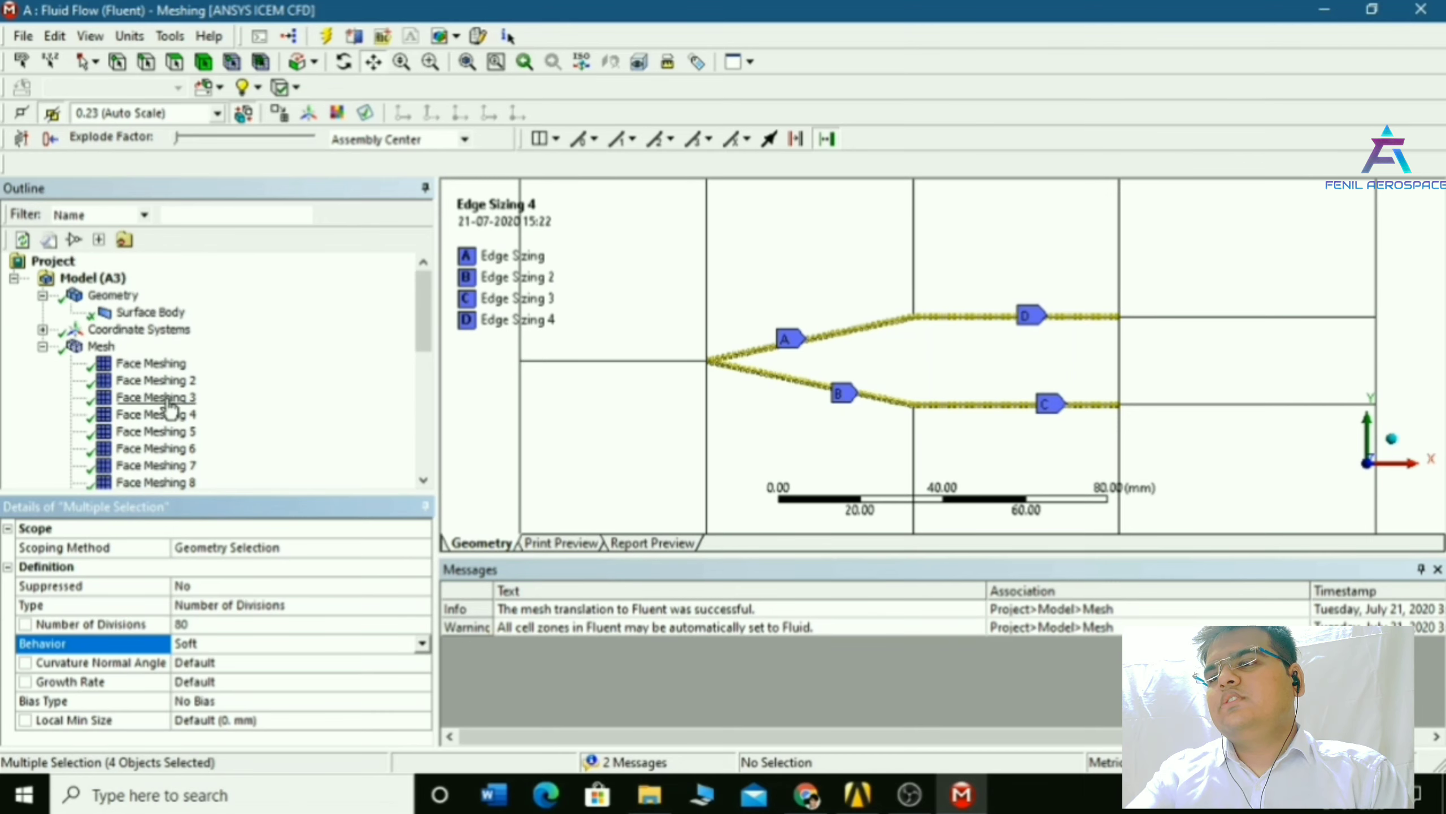
scroll(171, 387, down, 4)
click(407, 650)
click(329, 677)
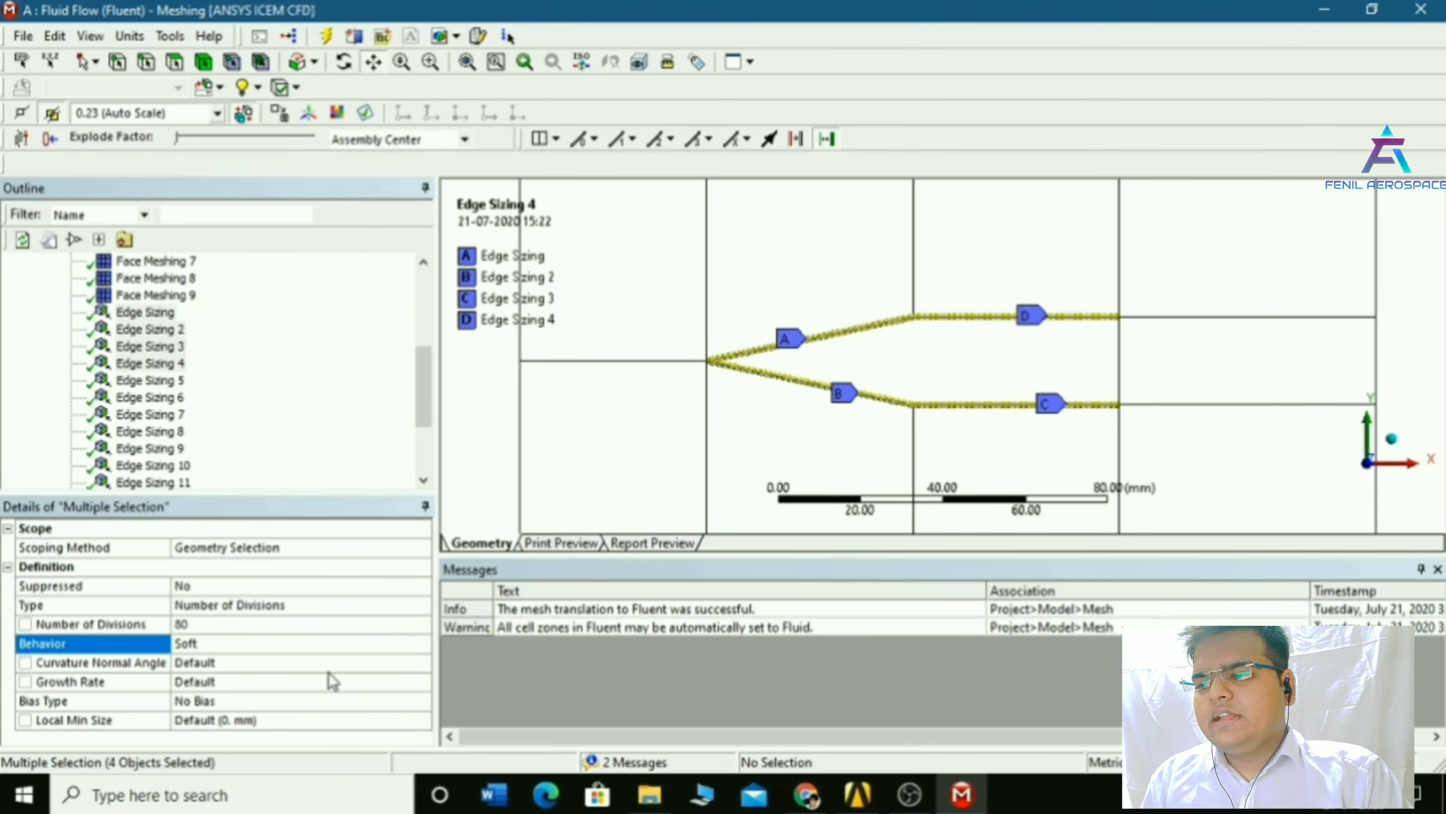
Update the mesh with the hard body-edge sizings and inspect the cells along the body and over the whole domain
scroll(281, 362, up, 5)
click(117, 354)
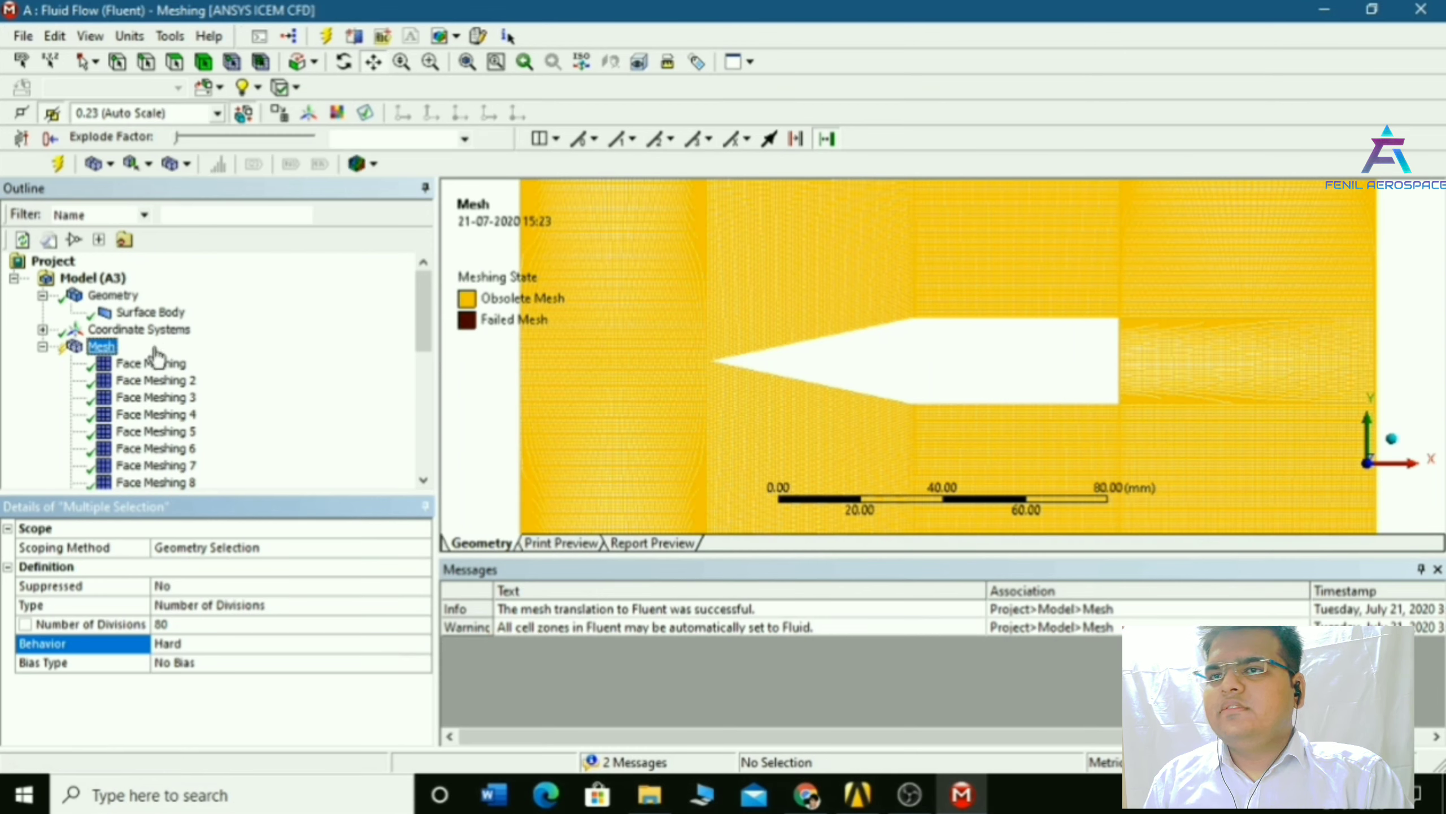
scroll(280, 359, down, 6)
click(59, 164)
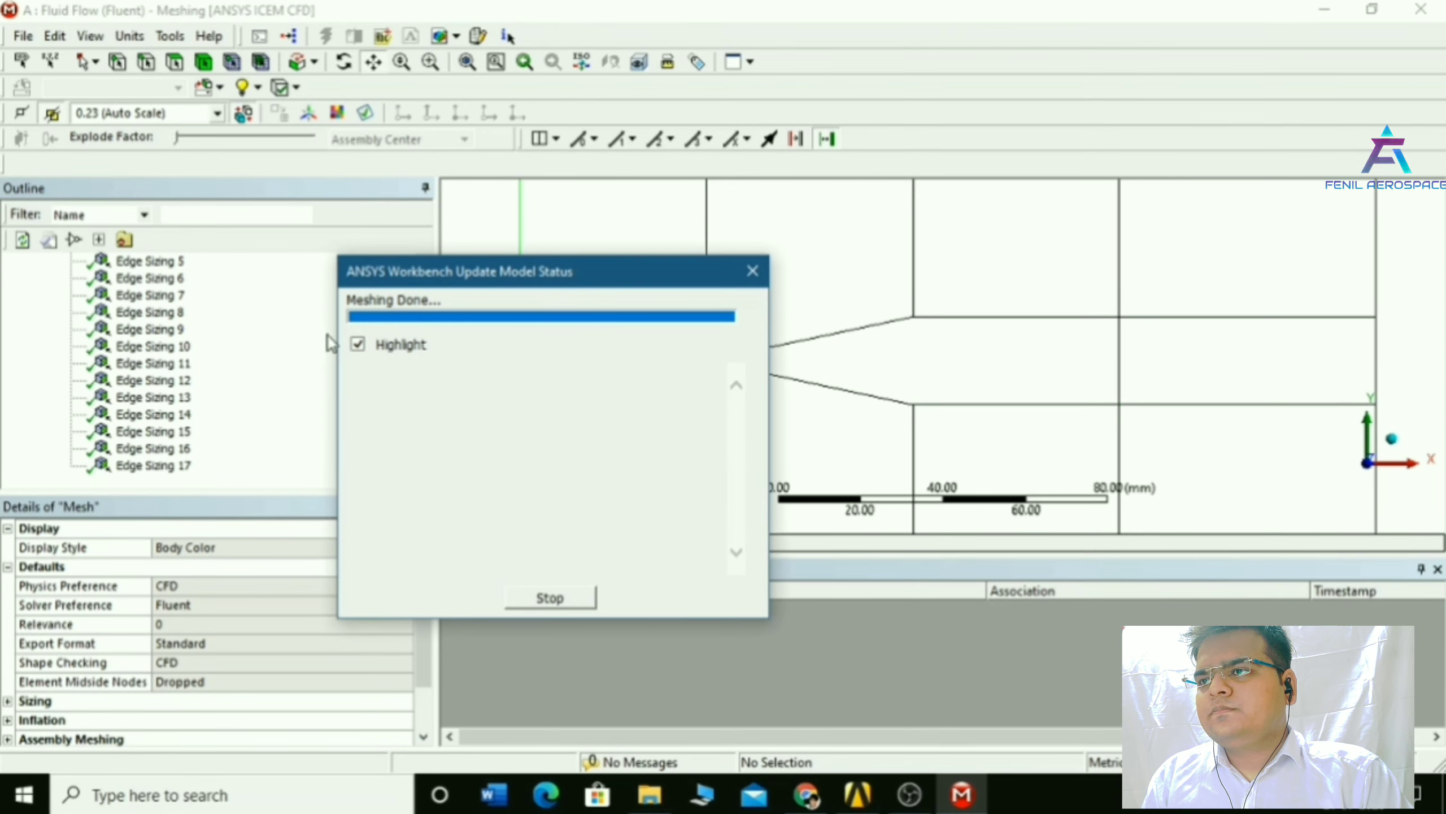
scroll(914, 387, up, 5)
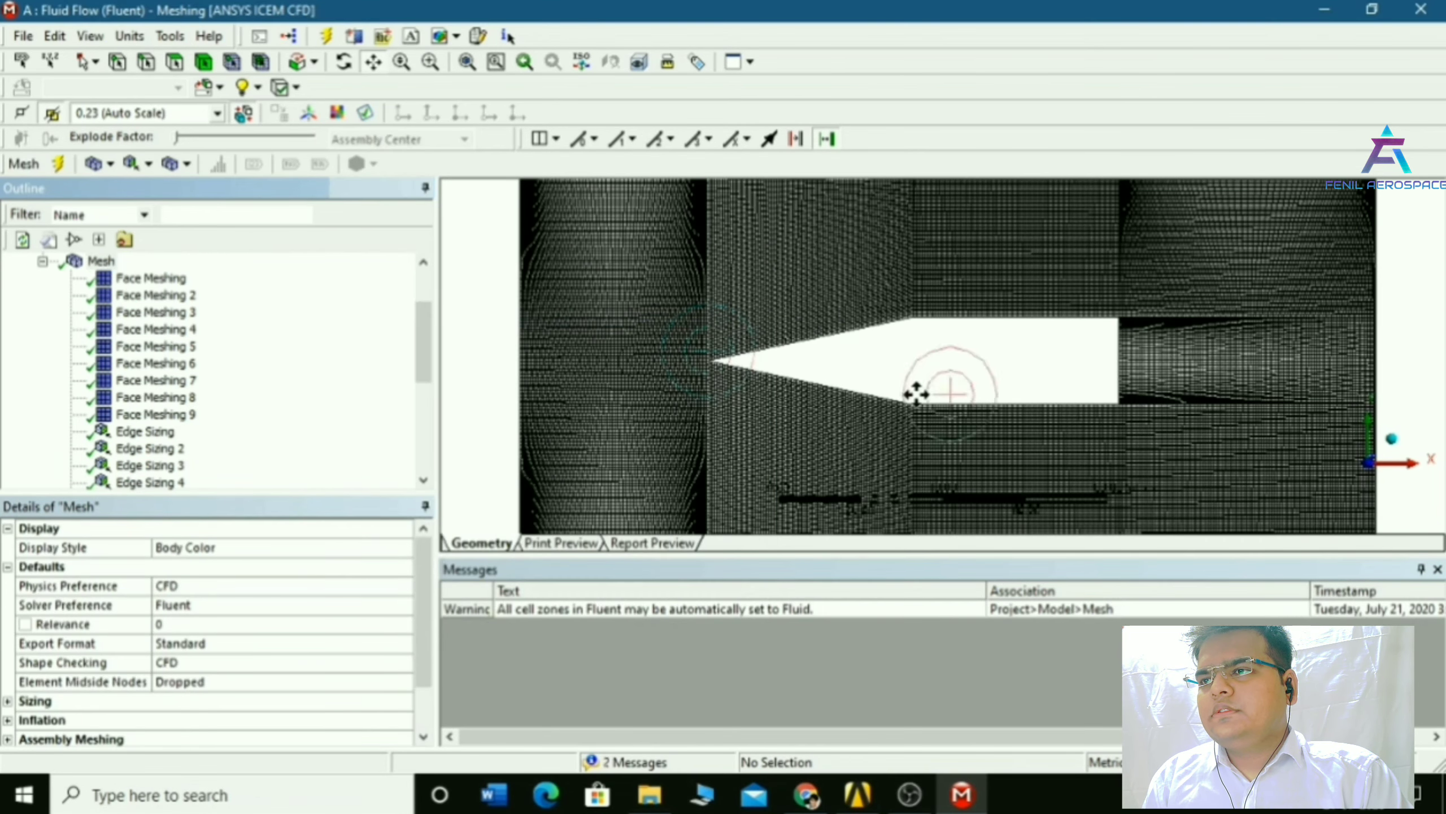
mouse_move(665, 334)
mouse_down()
mouse_move(884, 284)
mouse_move(826, 343)
mouse_move(593, 352)
mouse_up()
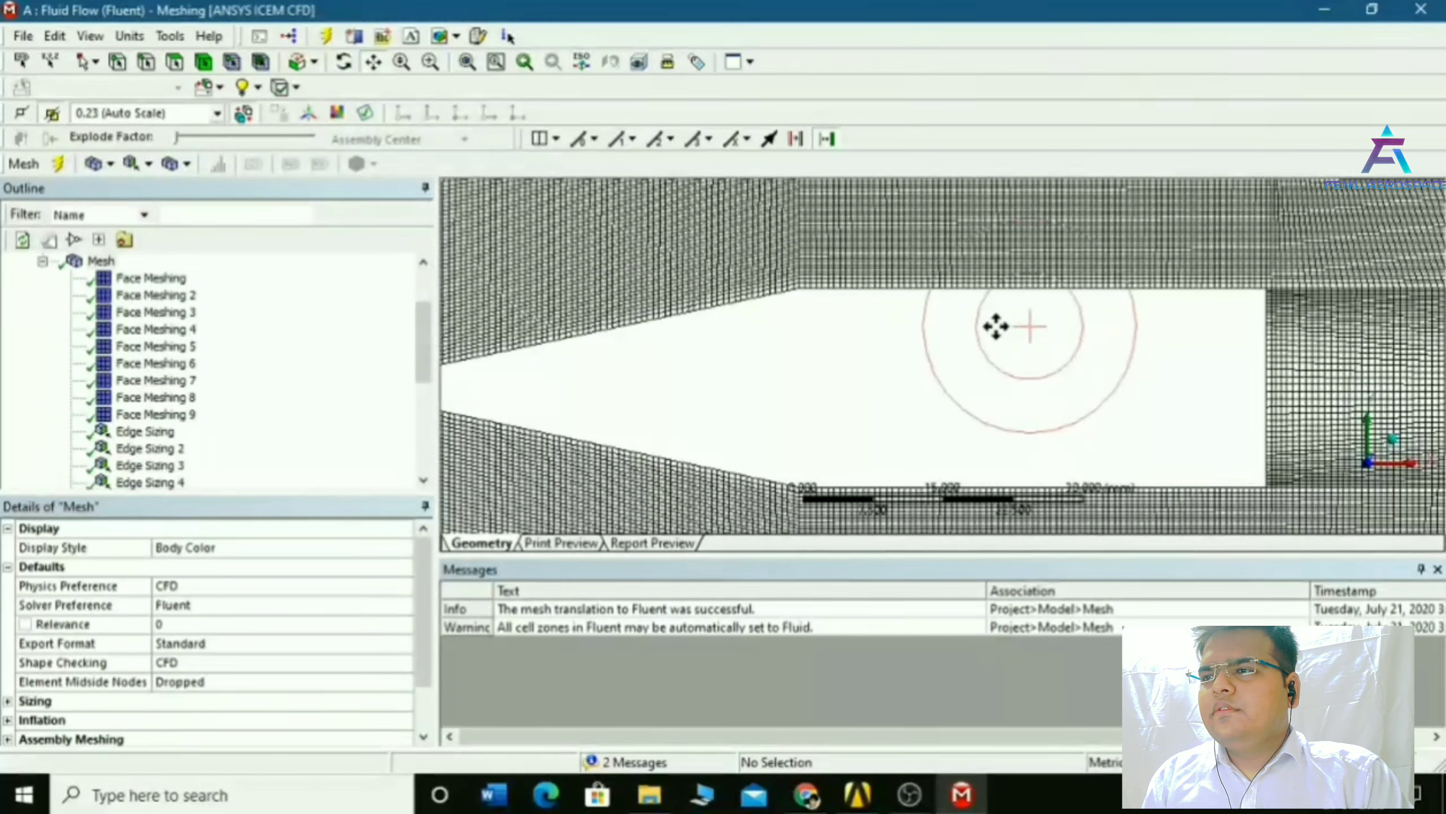
drag(995, 326, 736, 318)
scroll(736, 365, down, 5)
scroll(204, 381, down, 5)
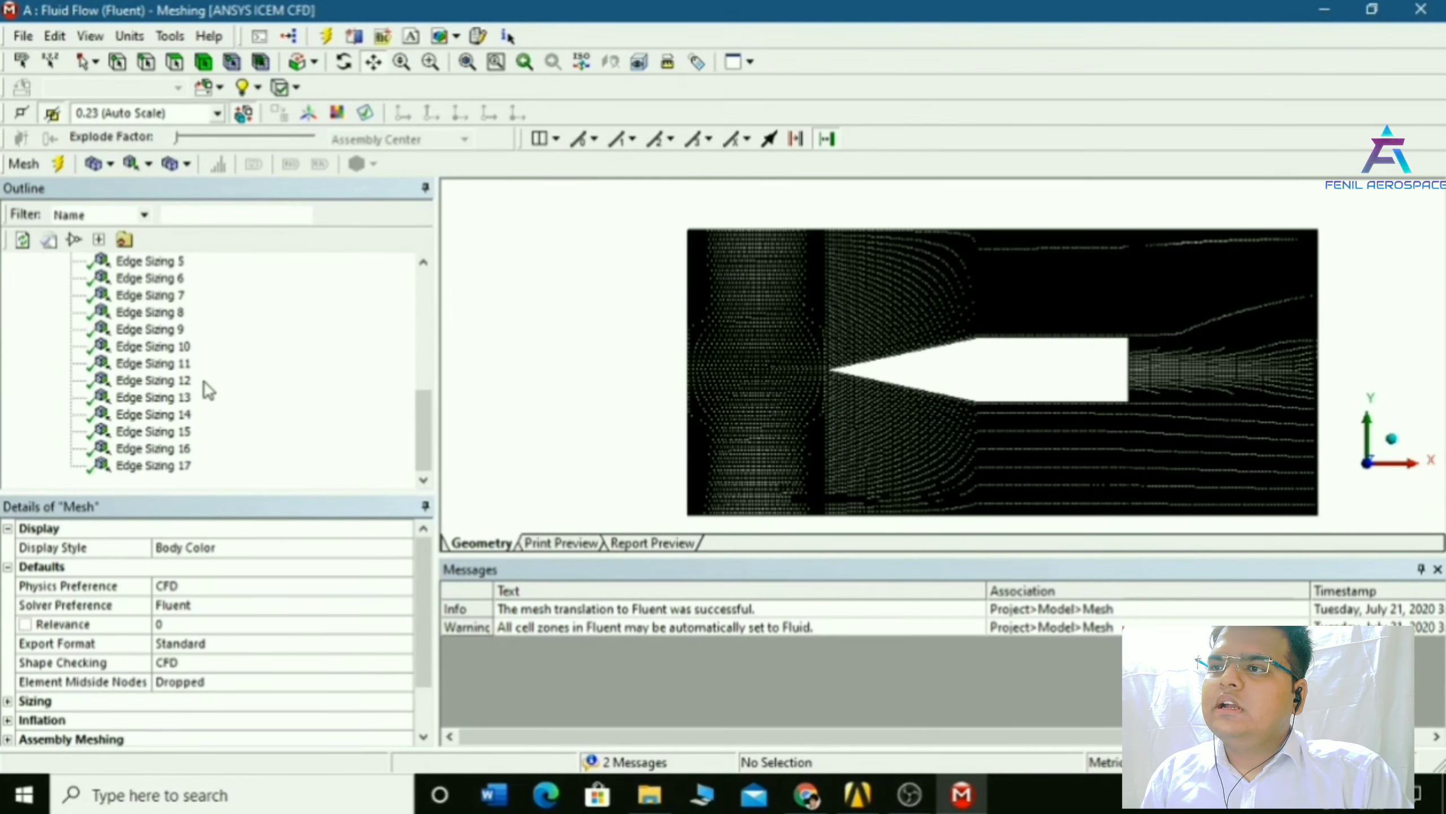
Review the scoped edge, divisions and behavior of Edge Sizing through Edge Sizing 7, and examine the mesh cells around the nose
click(150, 279)
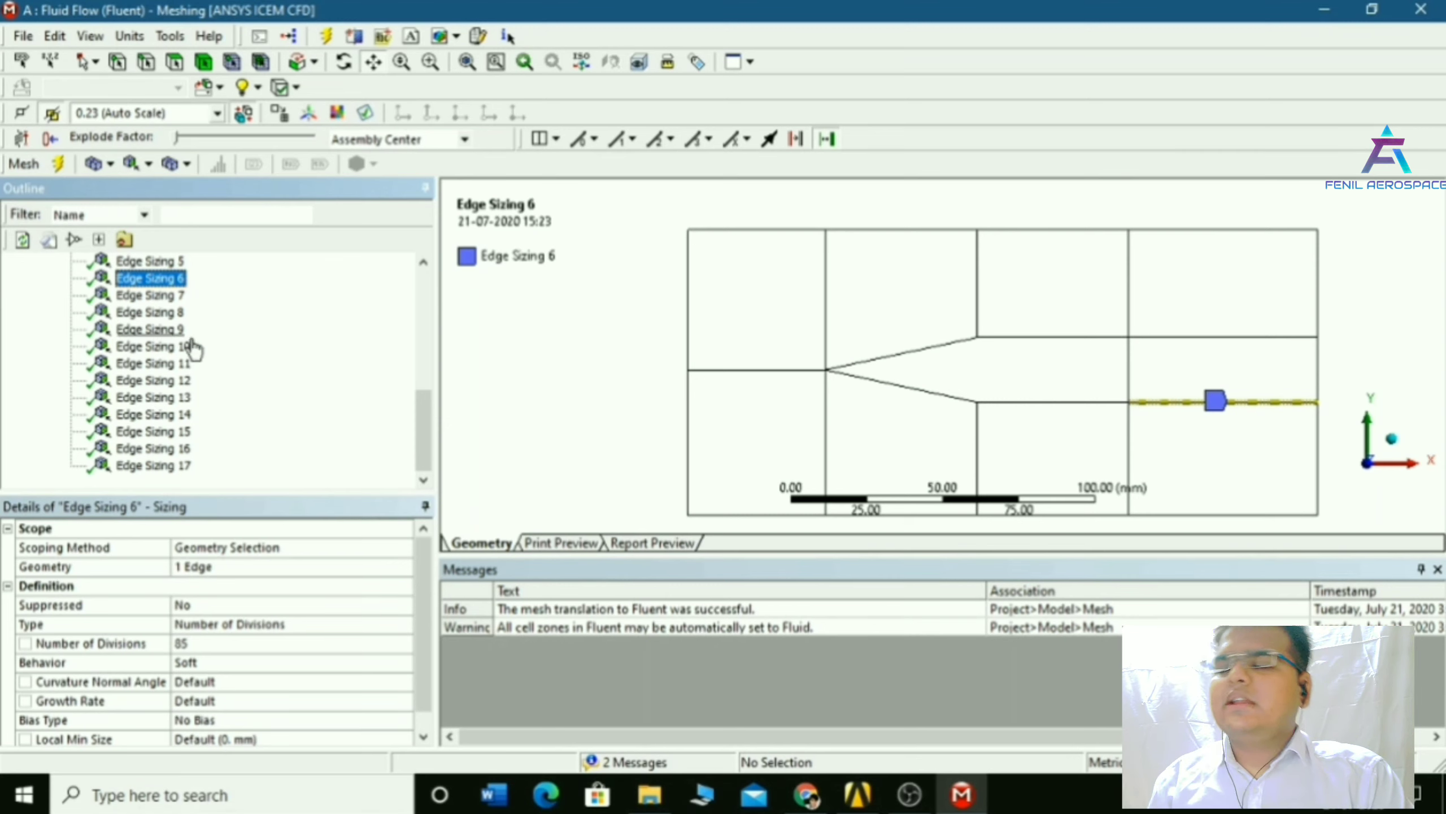
scroll(197, 325, up, 7)
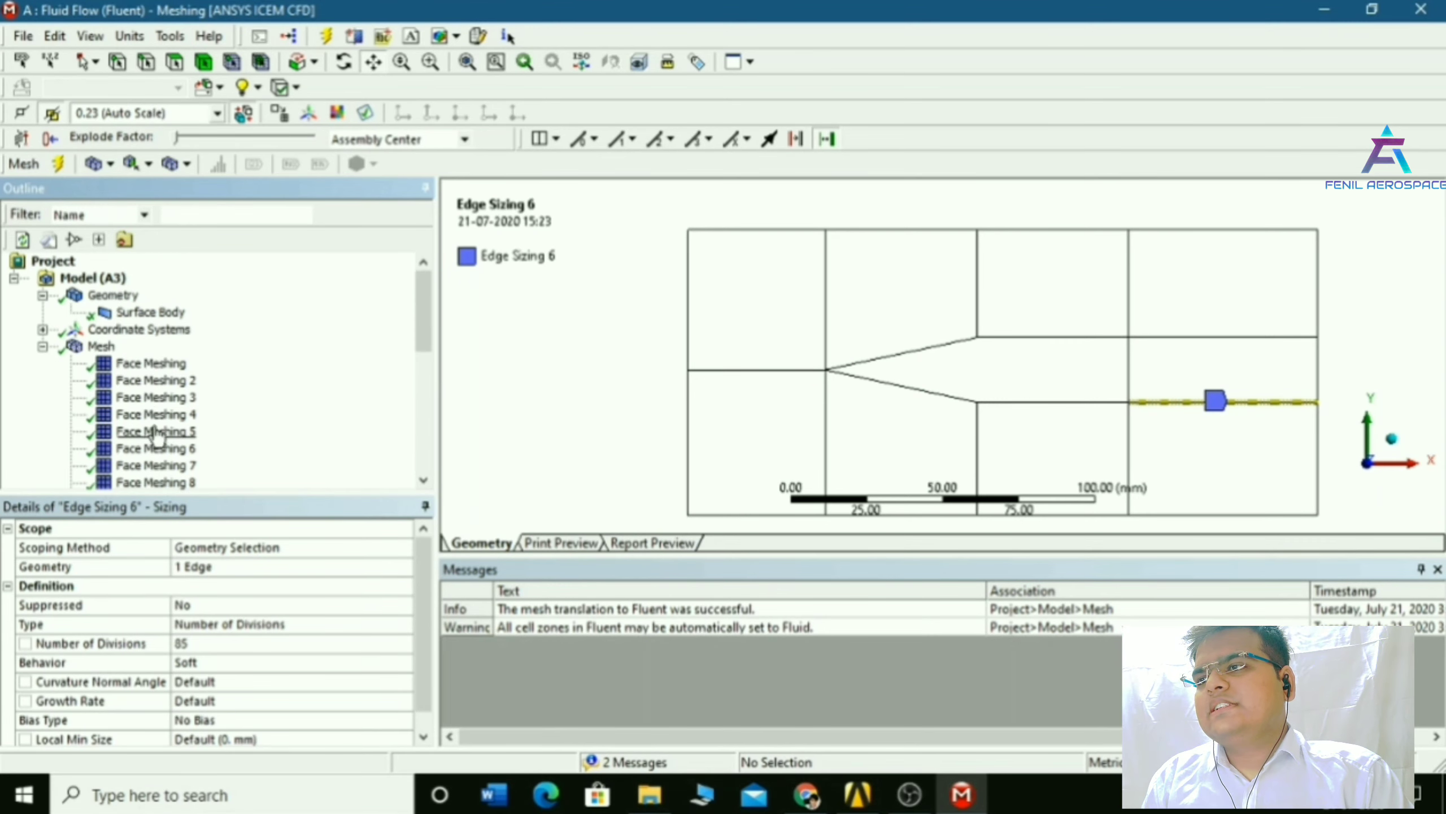
scroll(171, 427, down, 7)
click(151, 261)
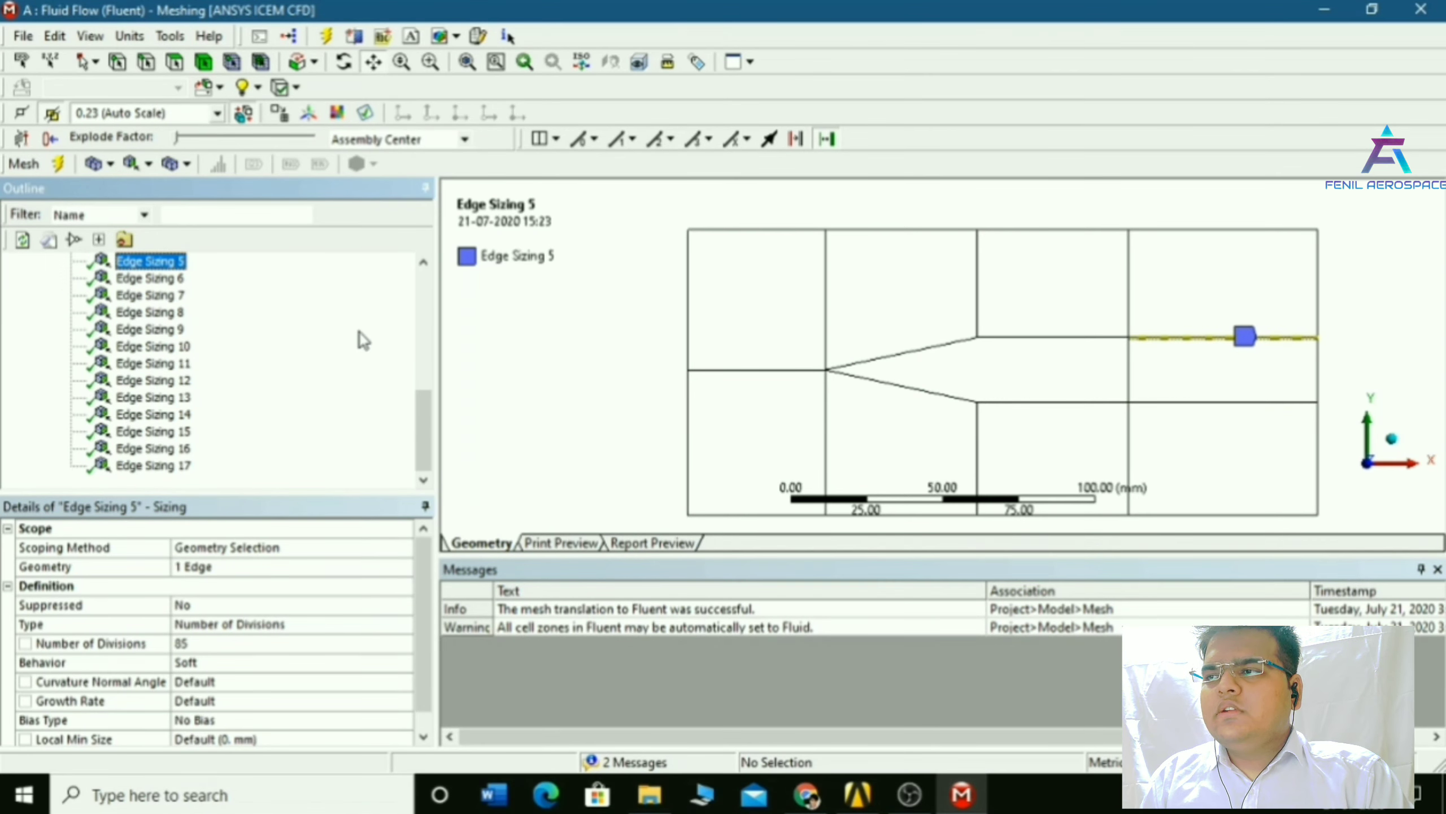
scroll(423, 262, up, 2)
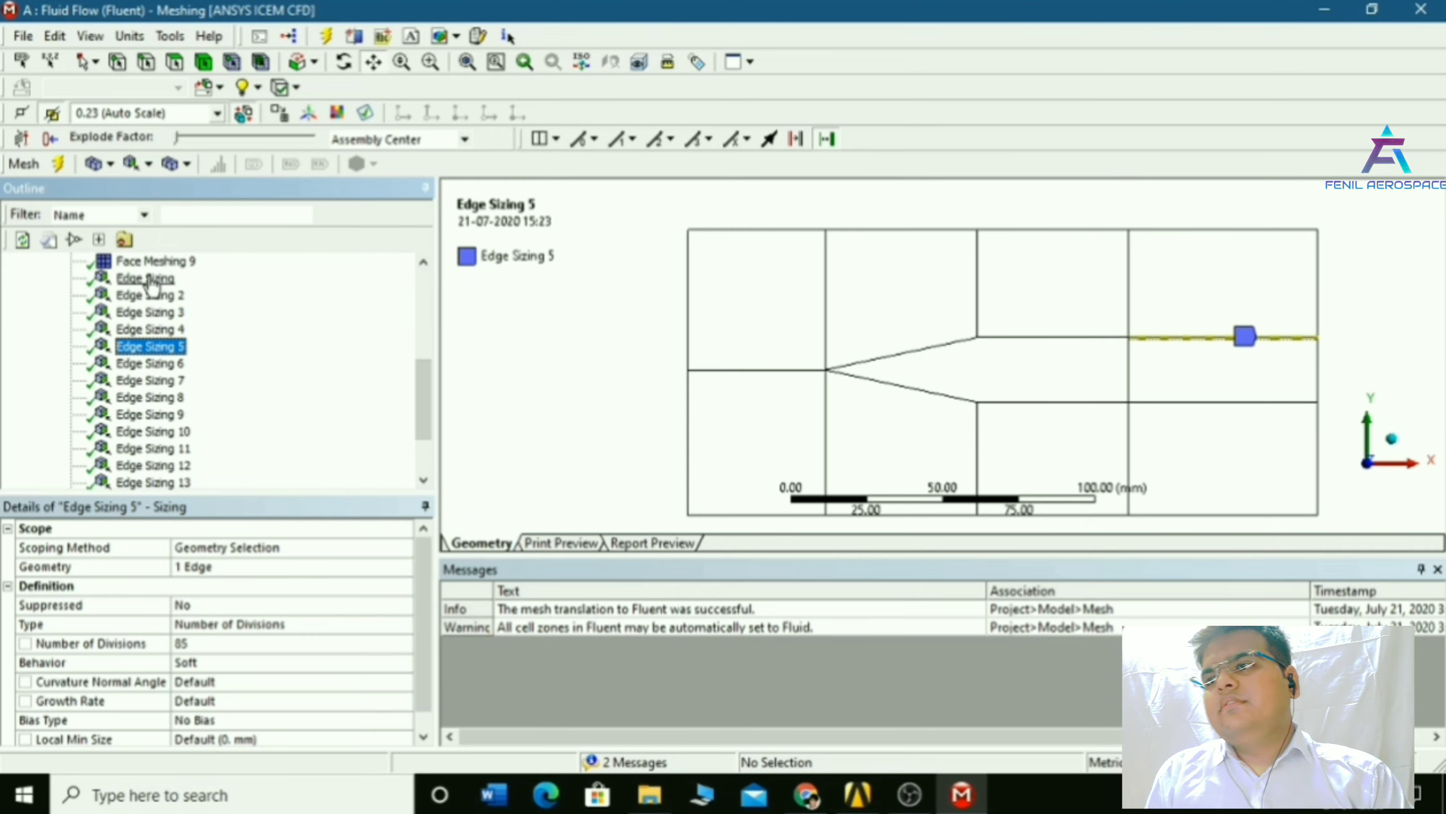
click(150, 278)
click(158, 296)
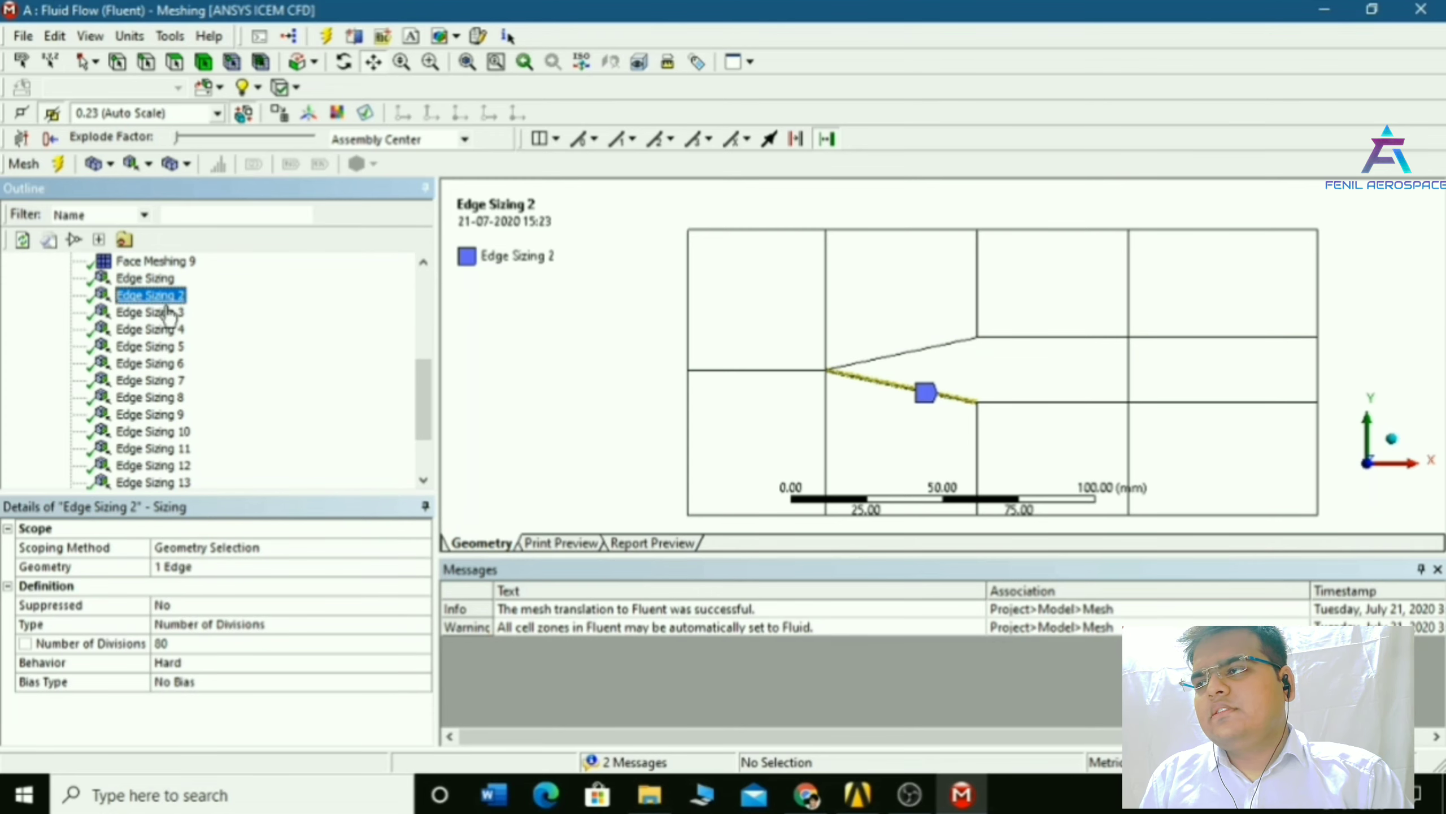
click(161, 313)
click(157, 330)
click(154, 346)
click(152, 364)
click(150, 380)
click(171, 364)
click(155, 348)
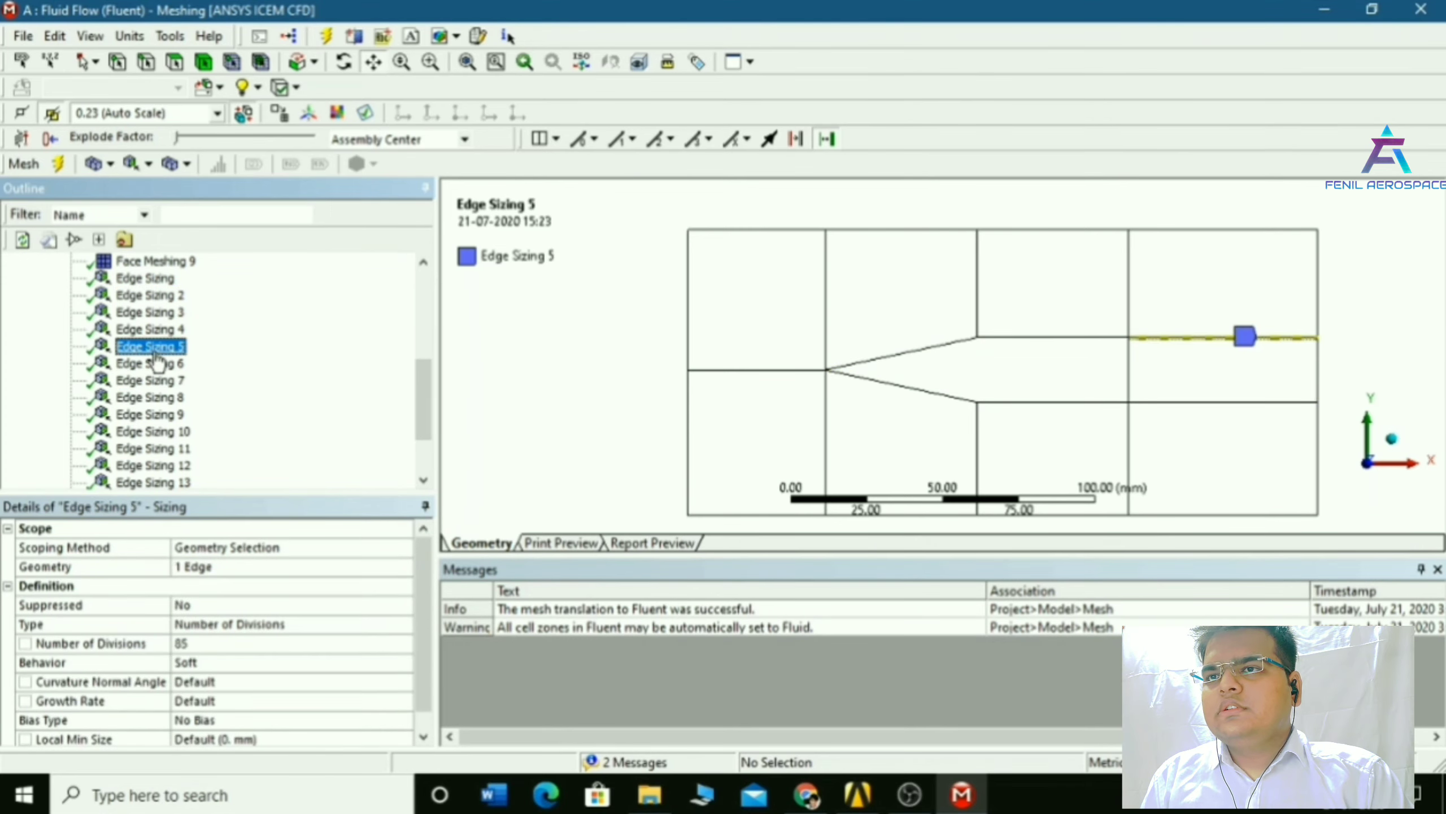
click(151, 314)
scroll(165, 336, up, 5)
click(108, 346)
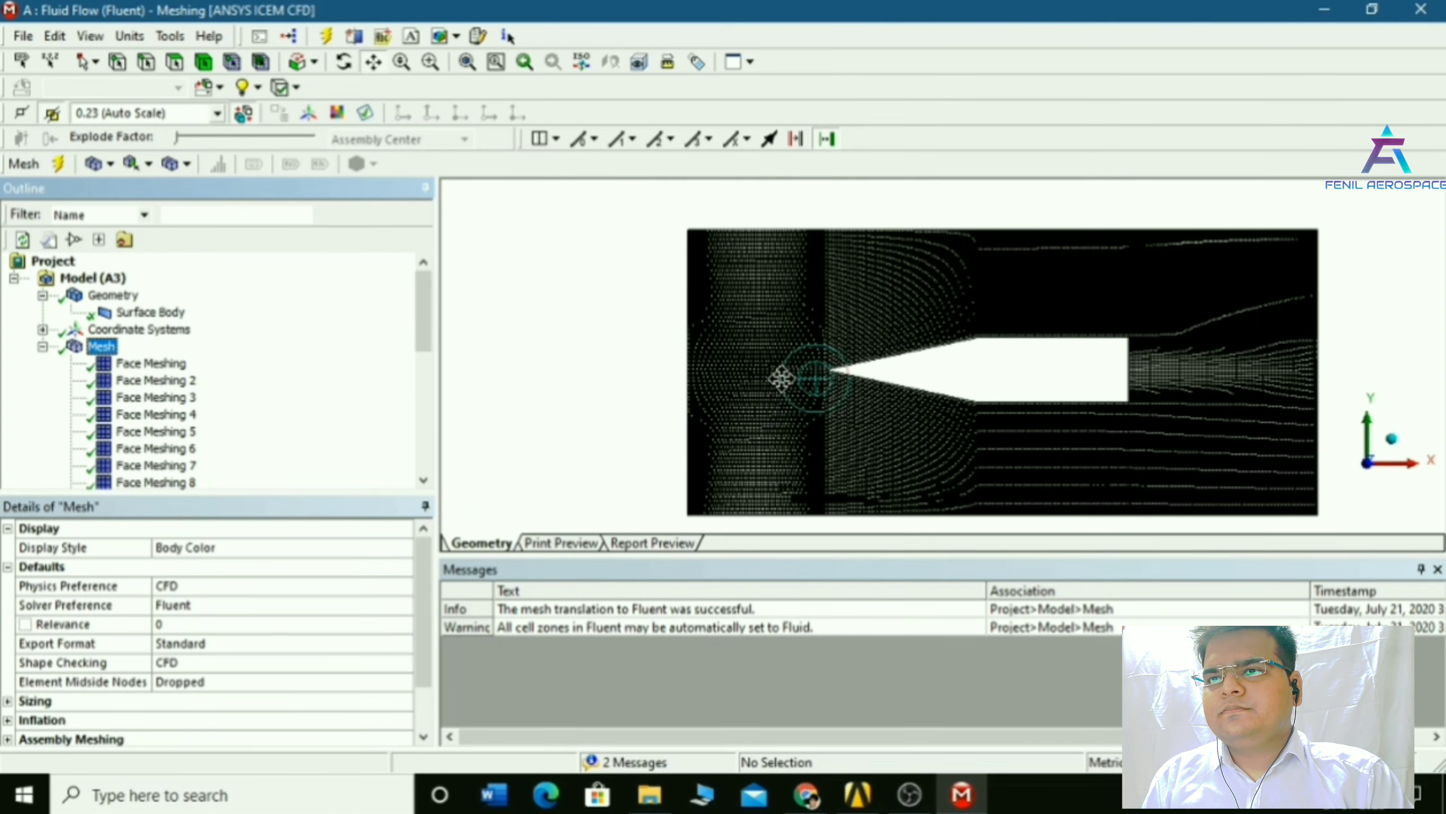
scroll(930, 371, up, 6)
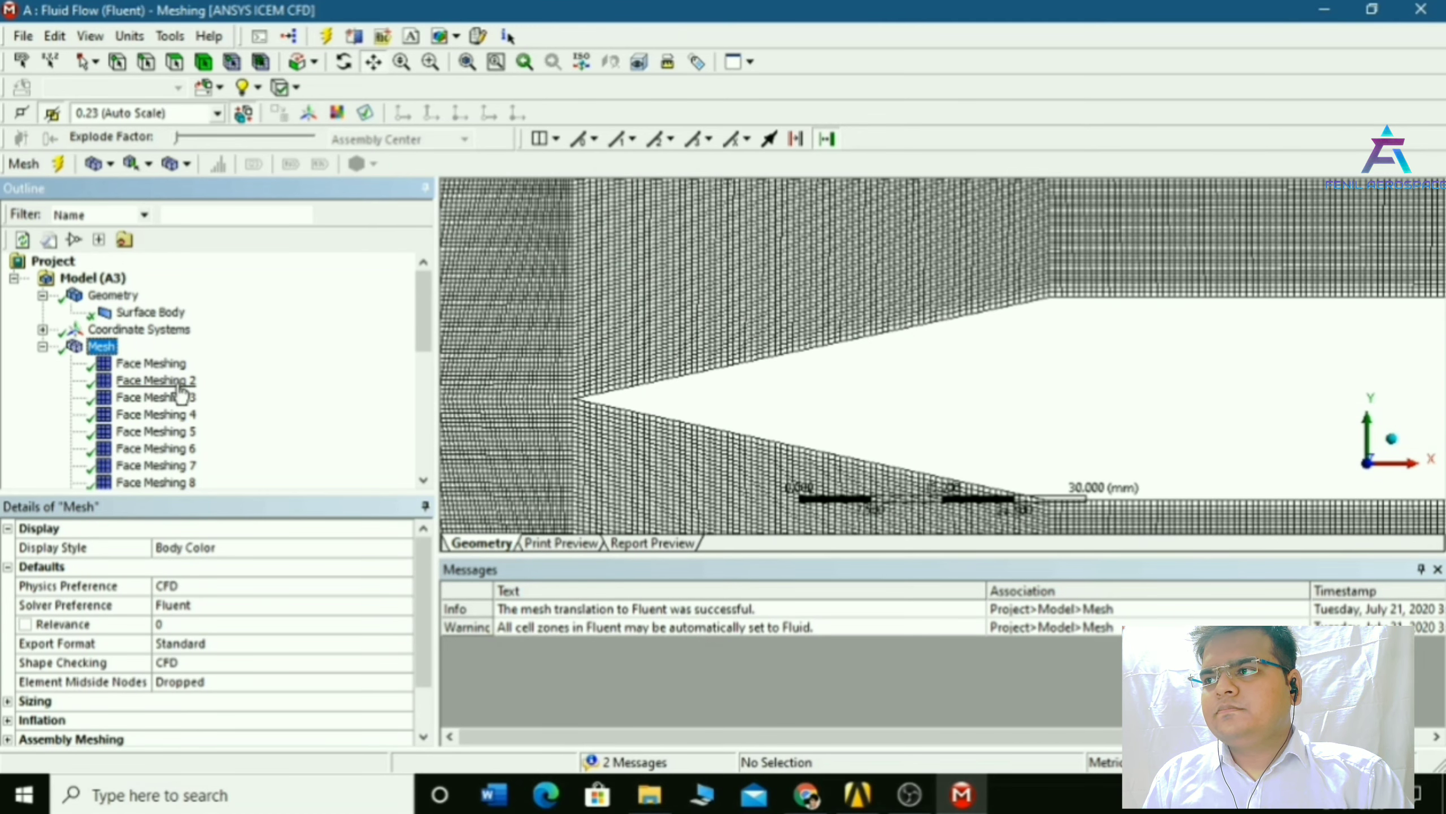
Set the Number of Divisions to 100 for each of the four body-edge sizings, Edge Sizing through Edge Sizing 4
scroll(181, 394, down, 4)
click(147, 314)
click(193, 644)
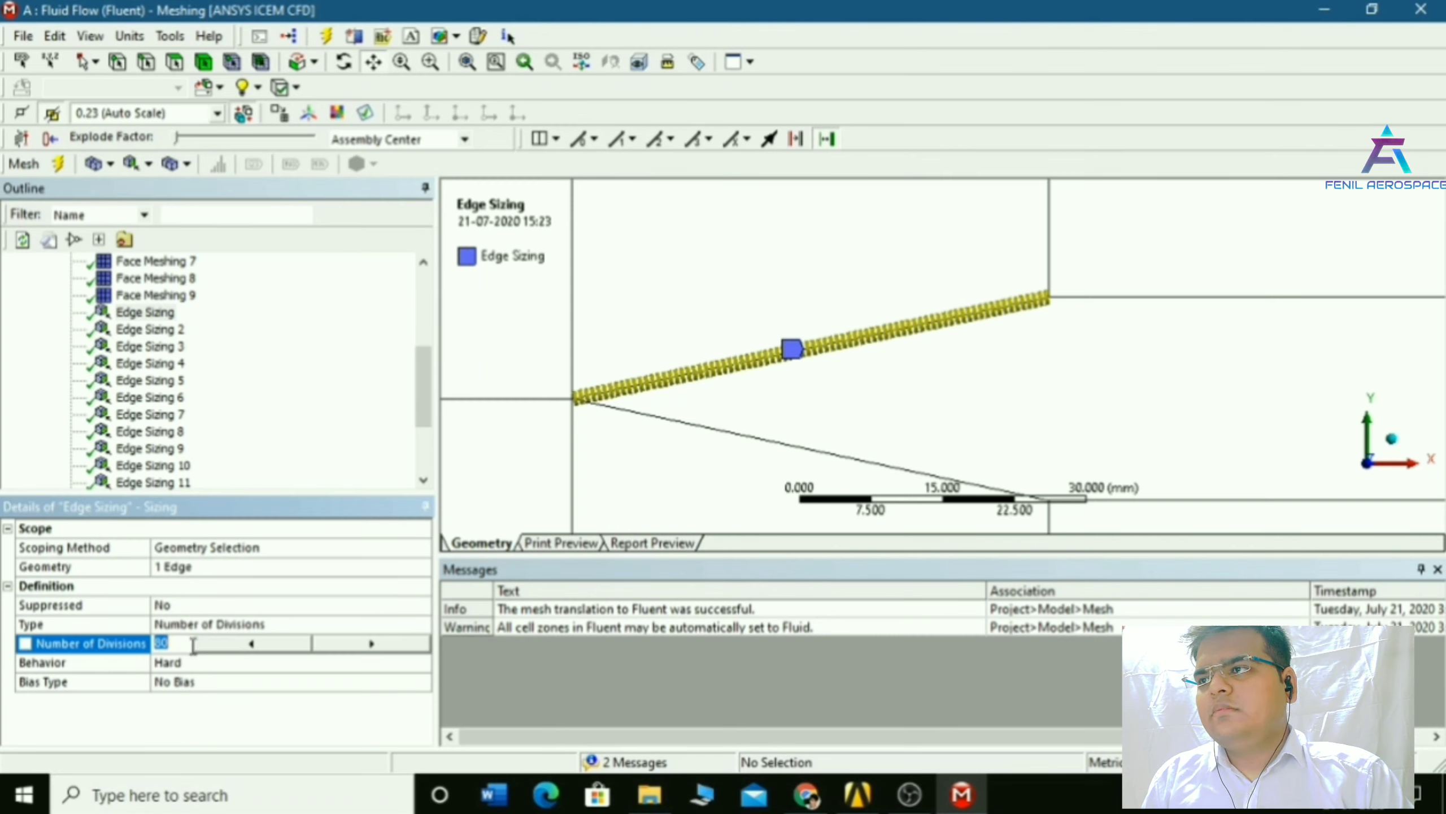
click(139, 333)
click(189, 642)
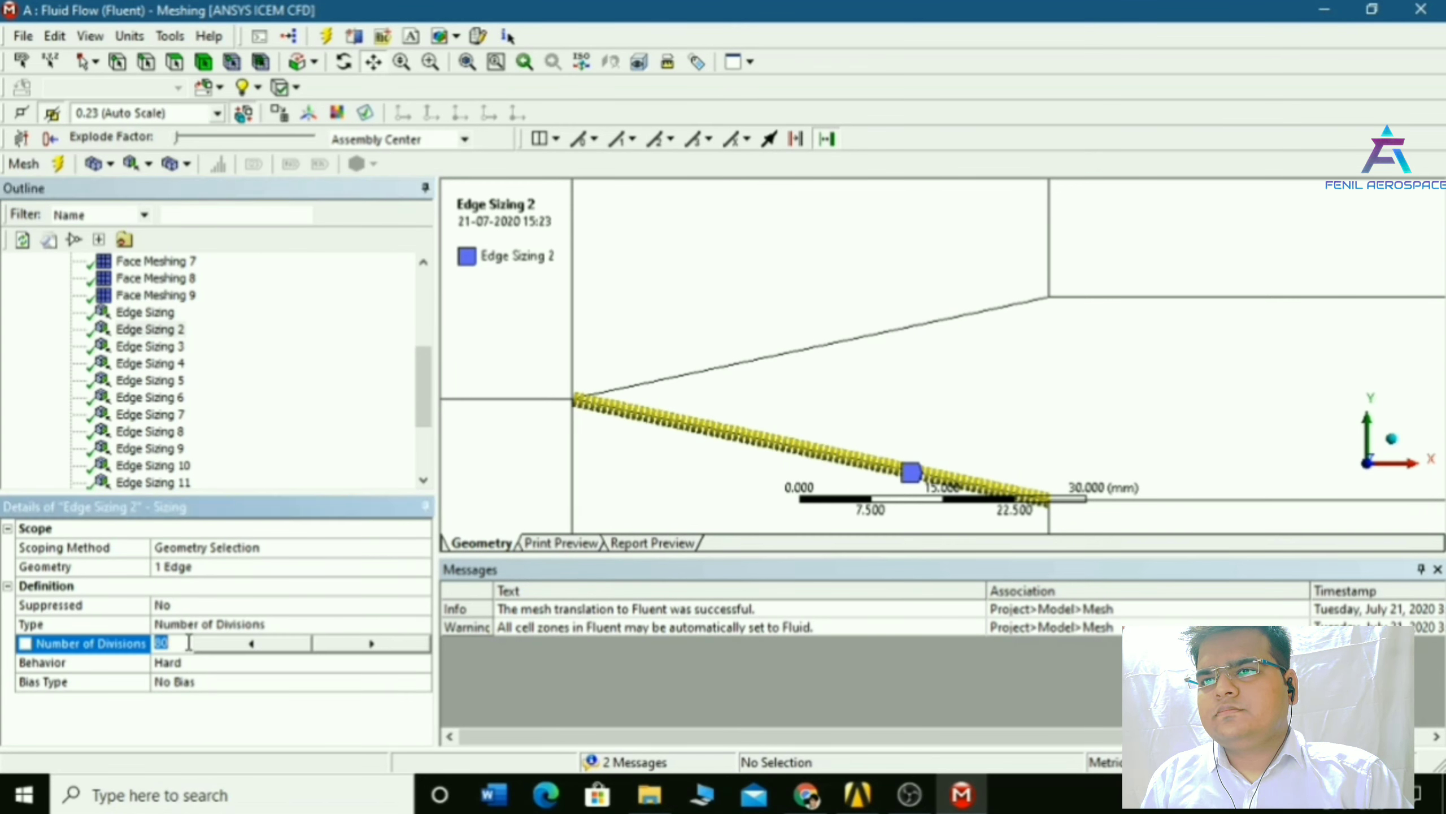
click(130, 348)
click(191, 643)
text(10)
click(149, 363)
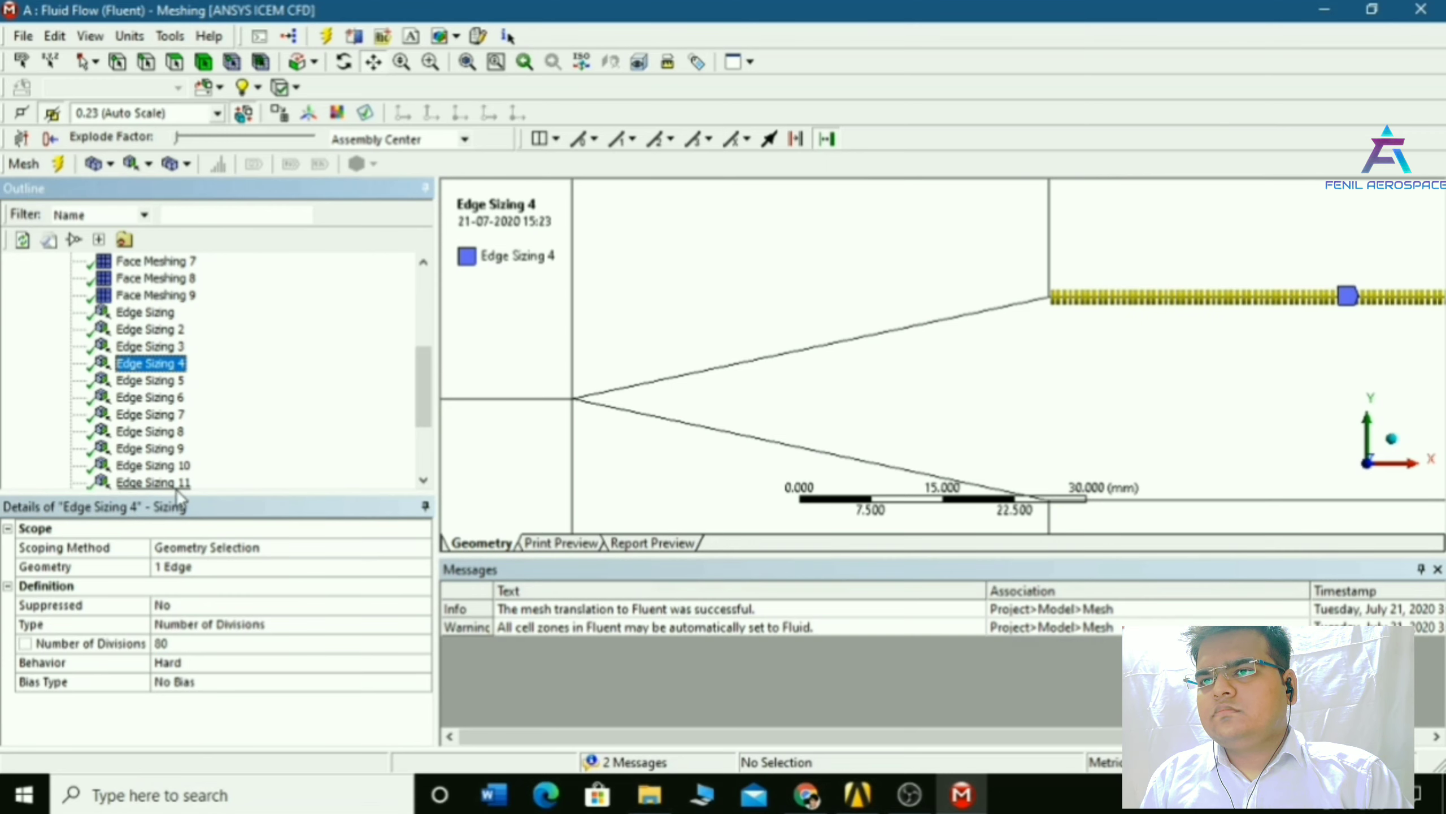
click(196, 644)
Set the Number of Divisions to 110 for Edge Sizing 5 and Edge Sizing 6 on the two horizontal wake edges
click(150, 381)
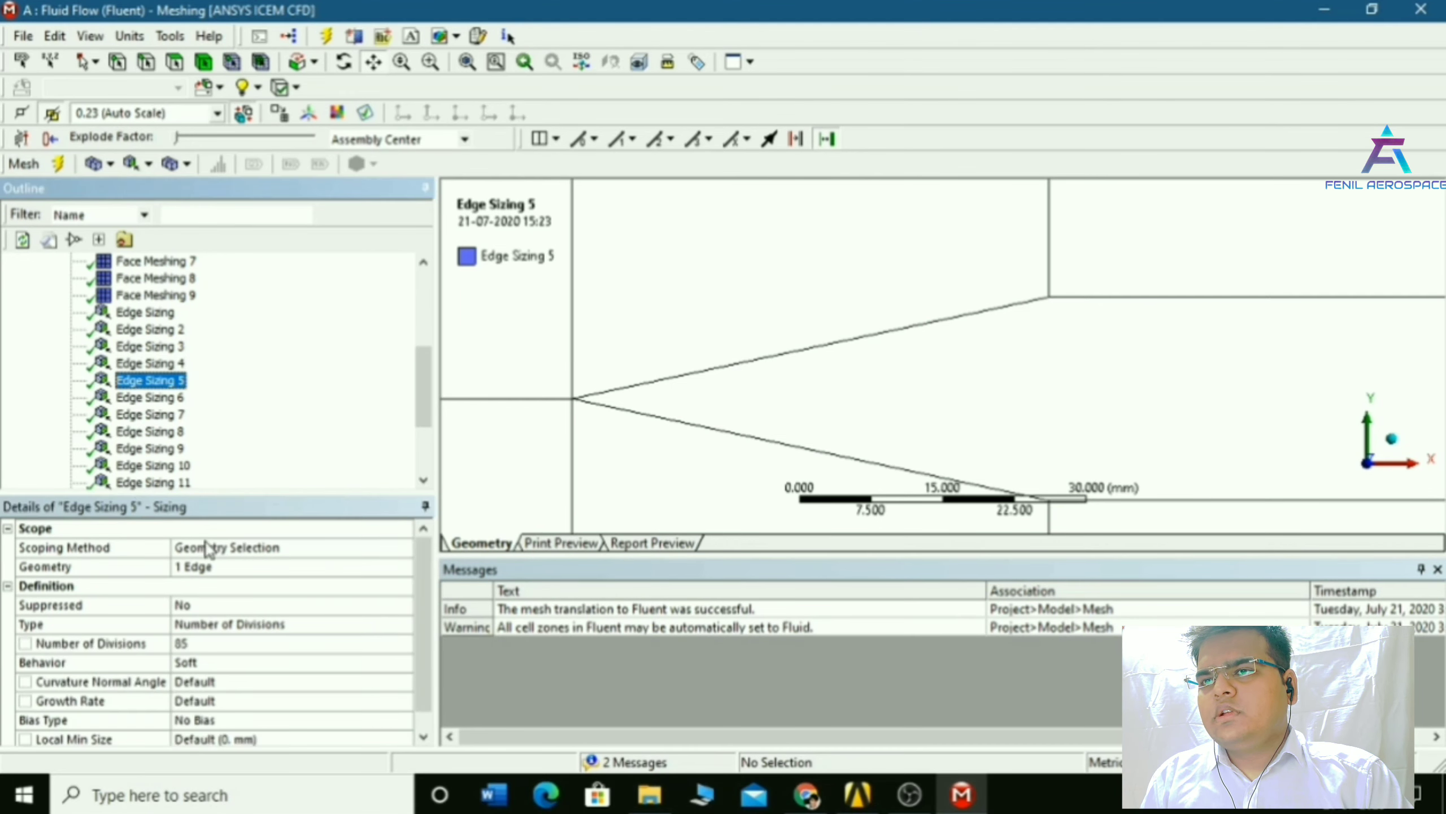
click(230, 647)
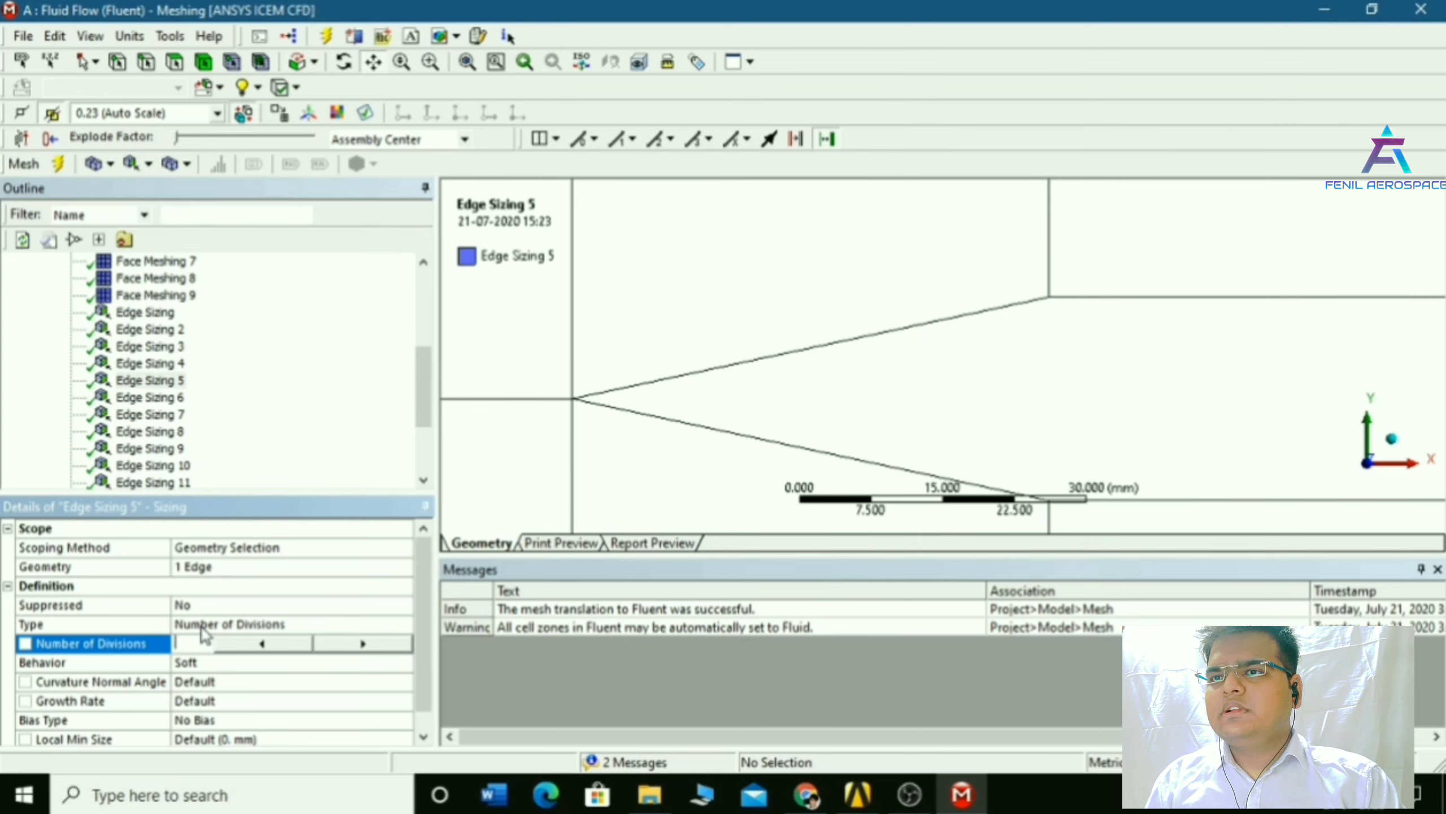
click(157, 399)
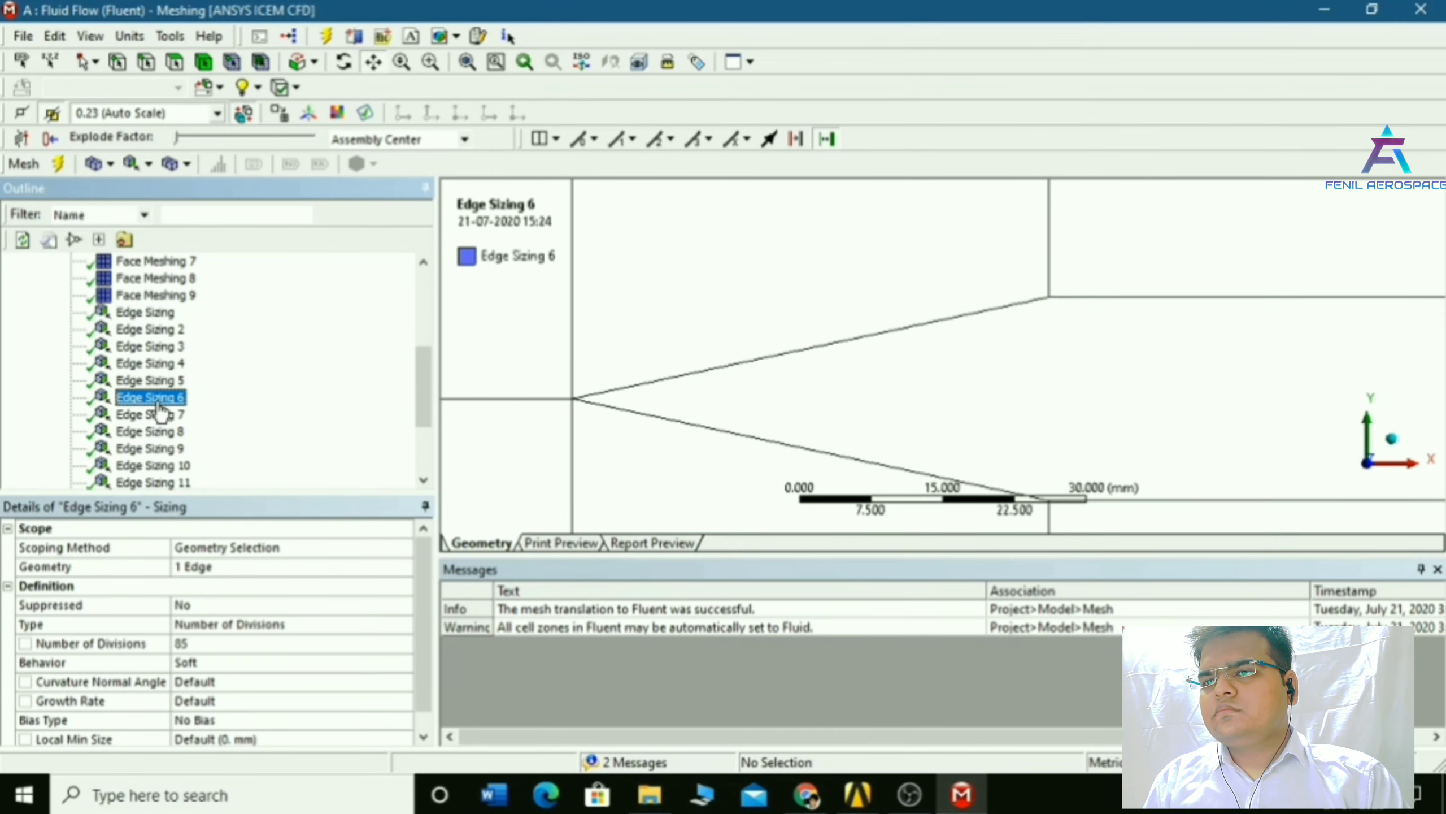
scroll(677, 404, down, 3)
click(234, 646)
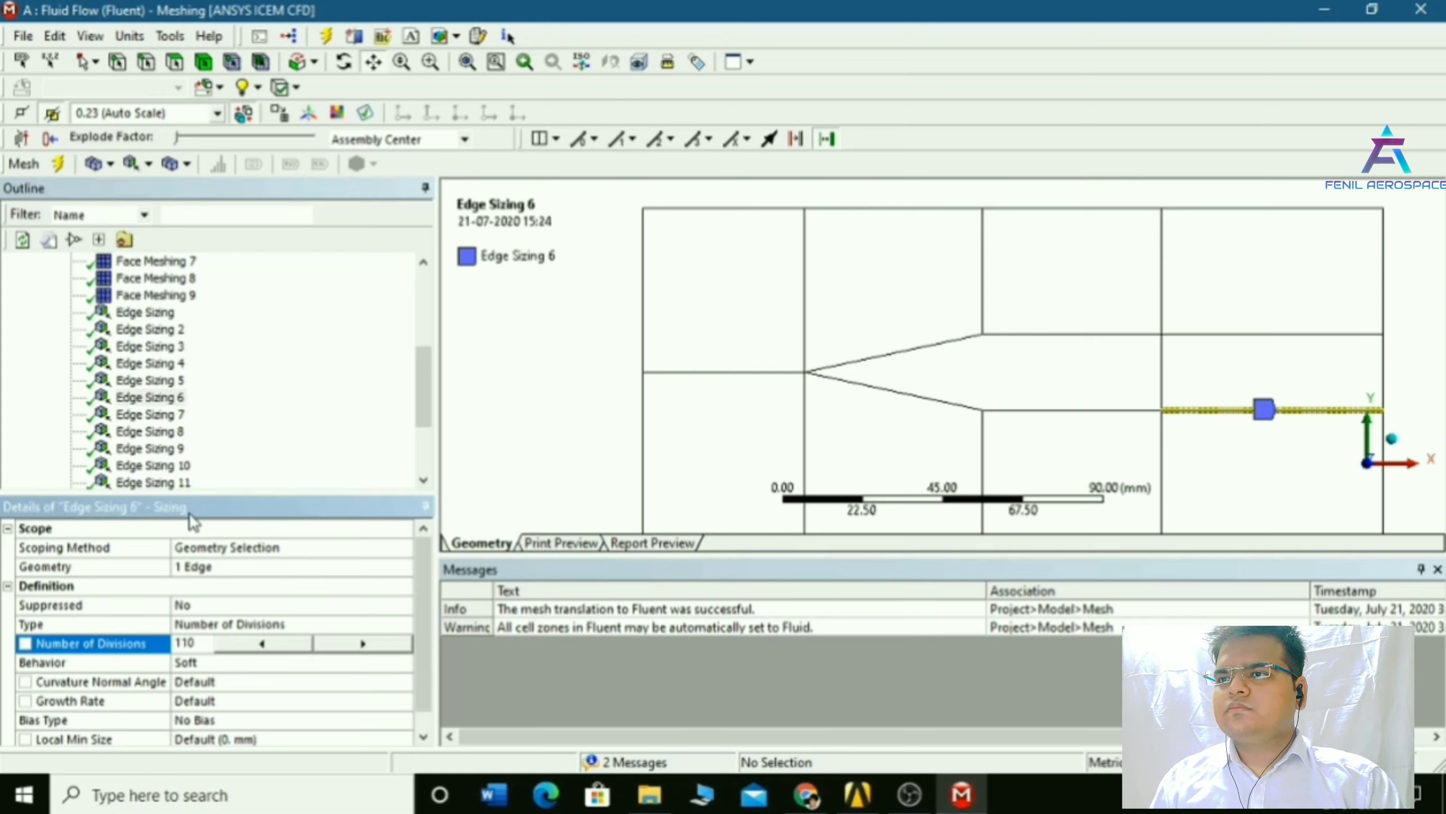
click(162, 381)
click(233, 646)
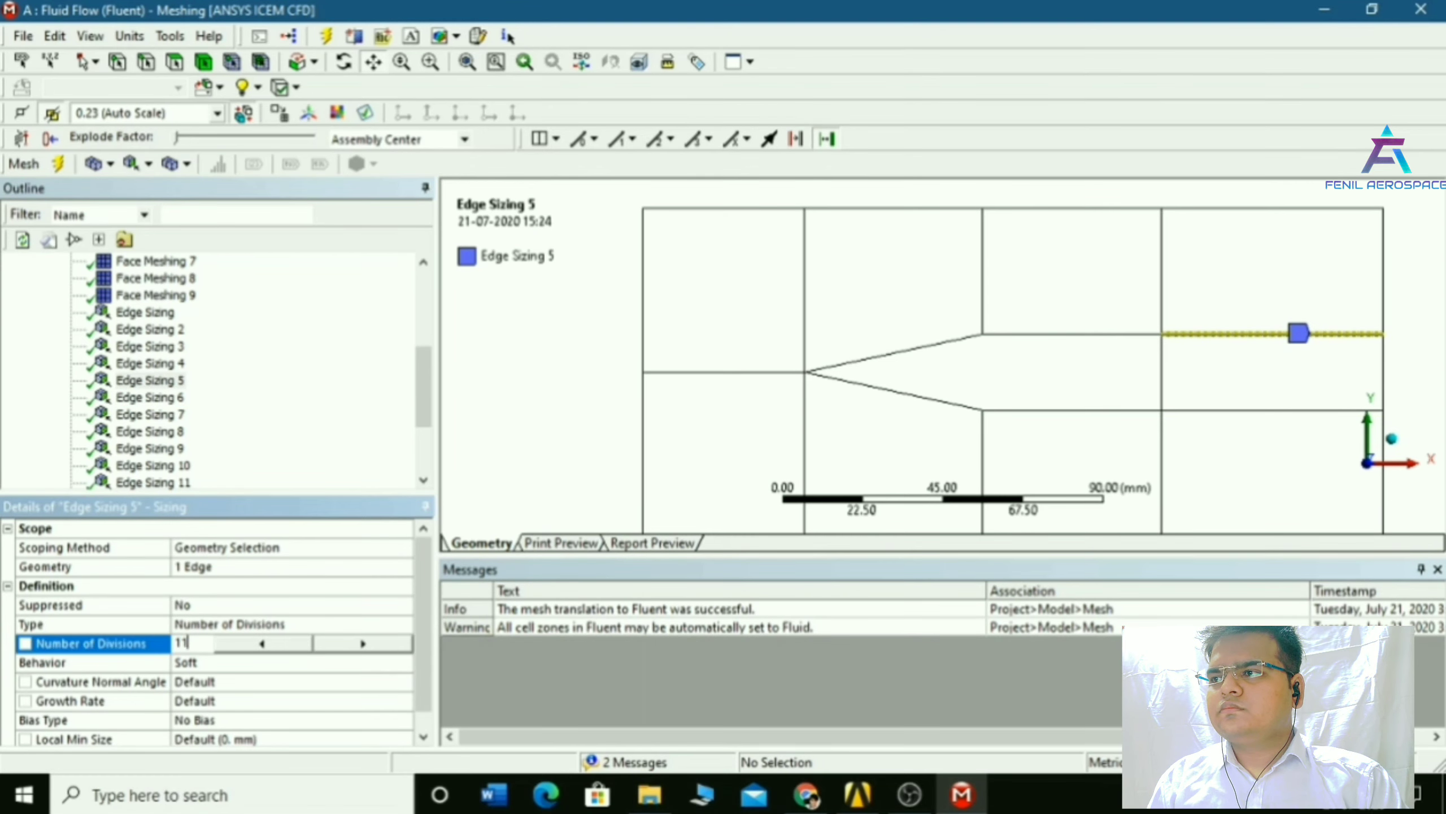
text(110)
click(255, 663)
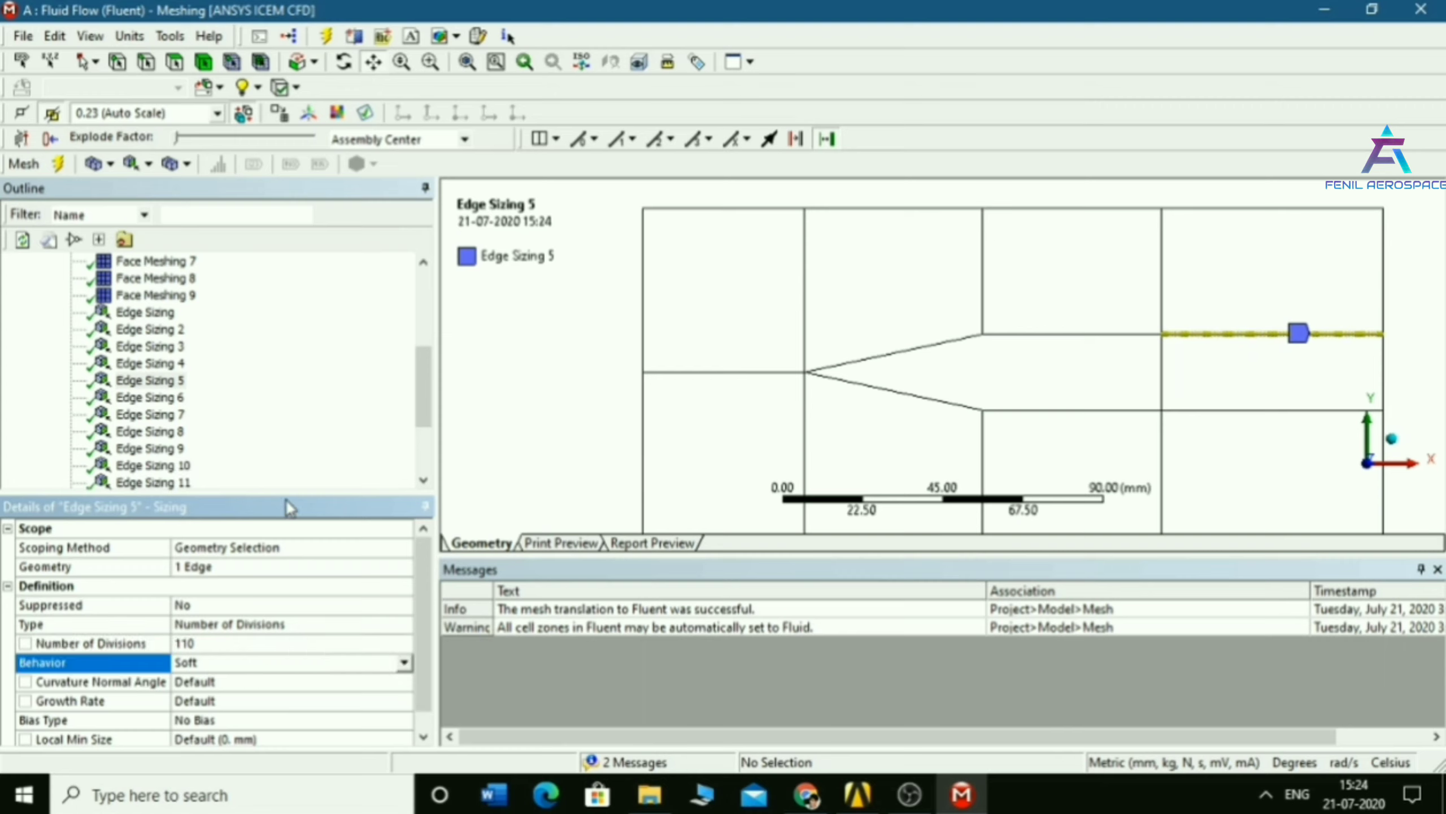
Set the Number of Divisions of Edge Sizing 5, on the upper wake edge, to 100 and display the overall mesh
click(194, 645)
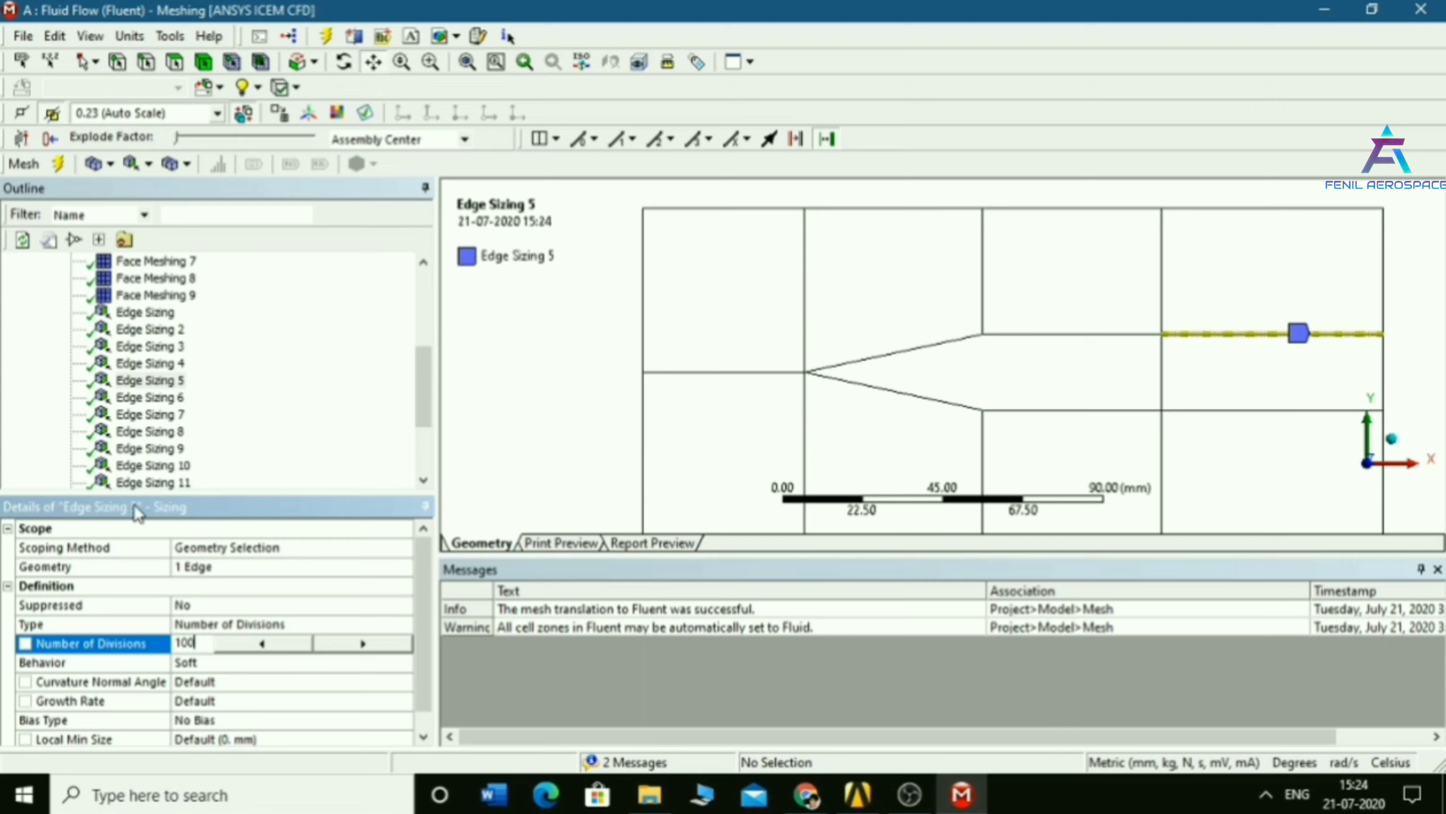
key(Up)
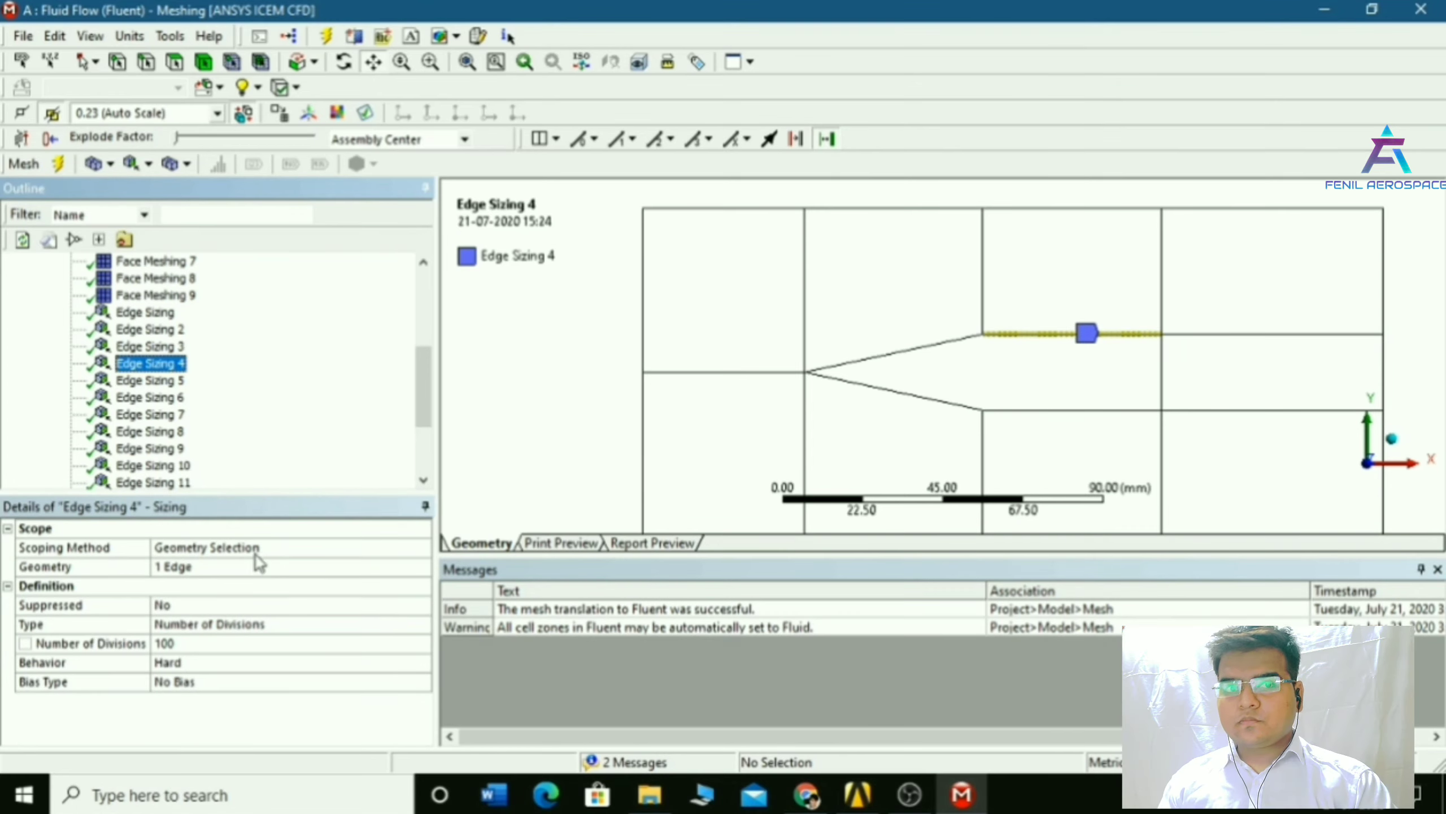
scroll(228, 399, up, 4)
click(101, 346)
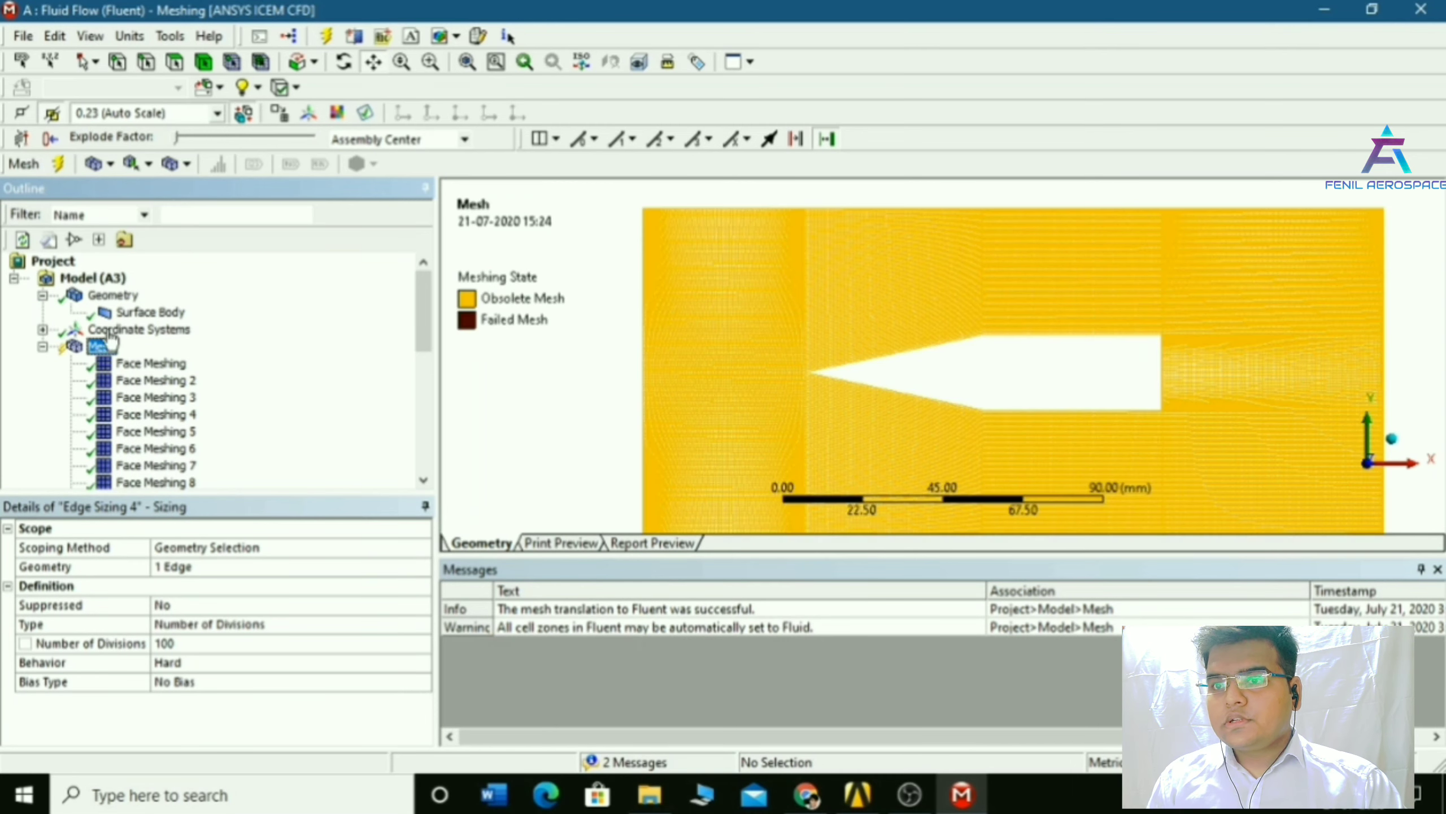
Update the mesh with the revised edge divisions and examine the cells around the wedge body
click(54, 166)
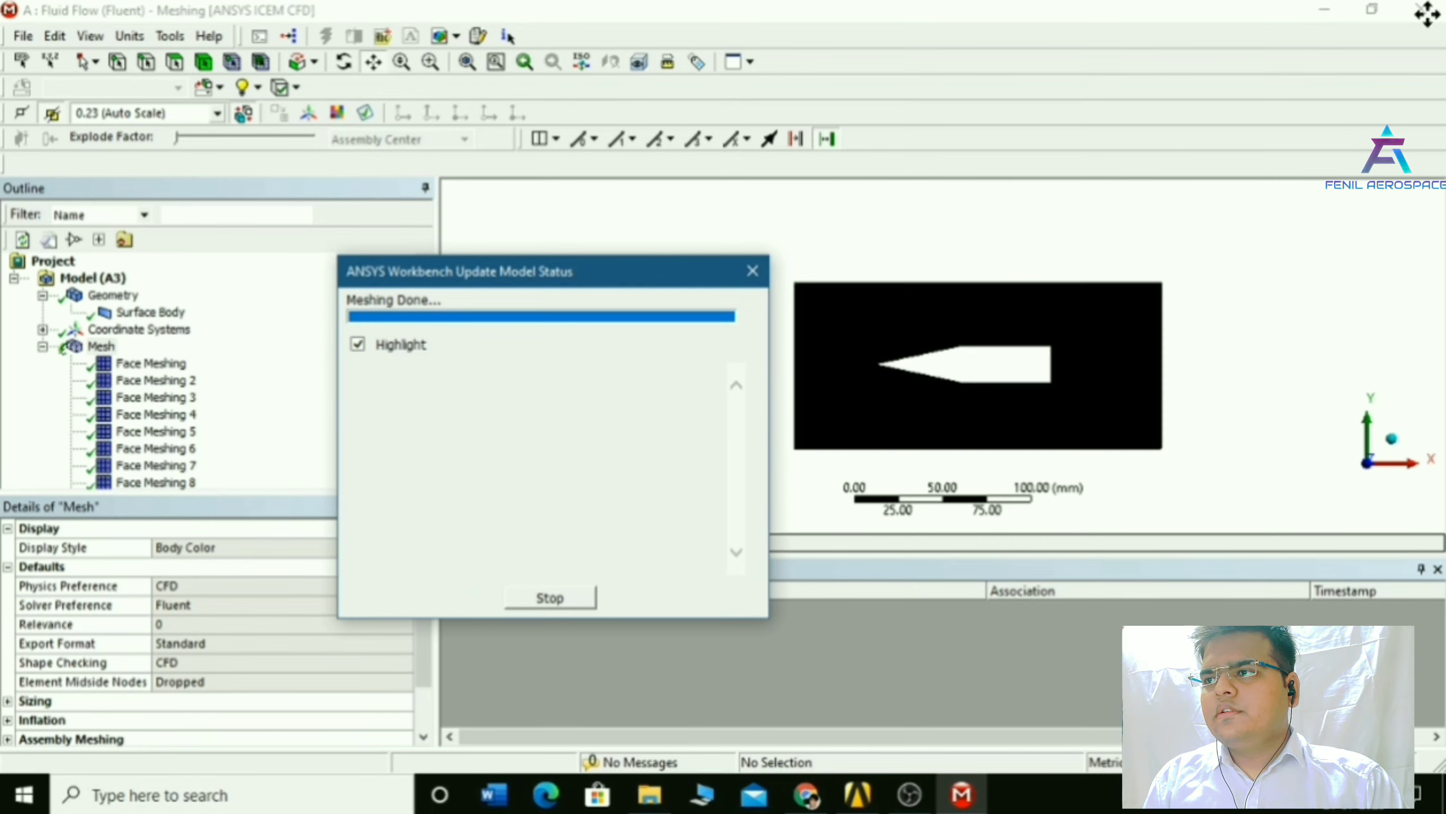
scroll(941, 376, up, 6)
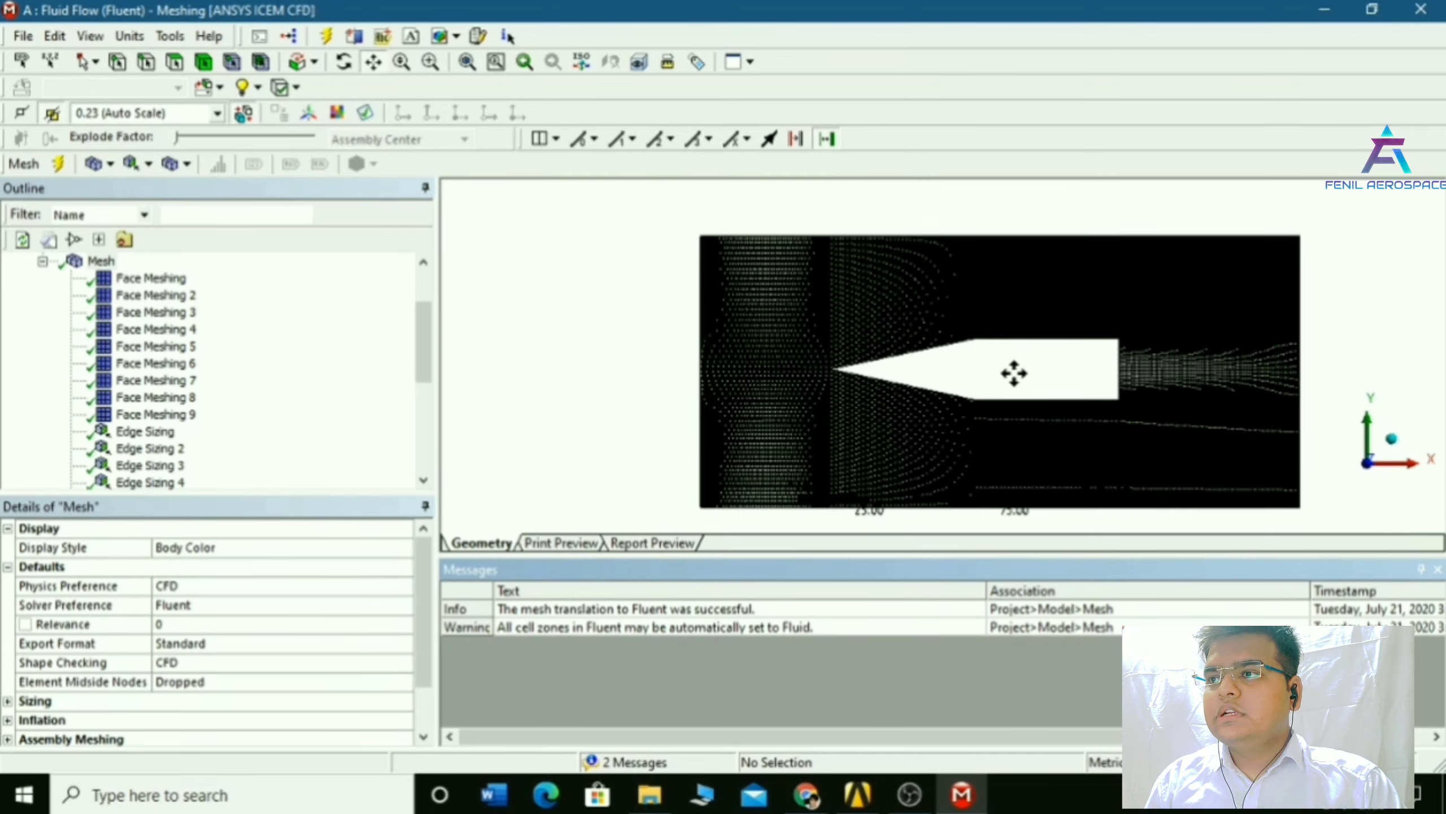
scroll(1071, 337, down, 4)
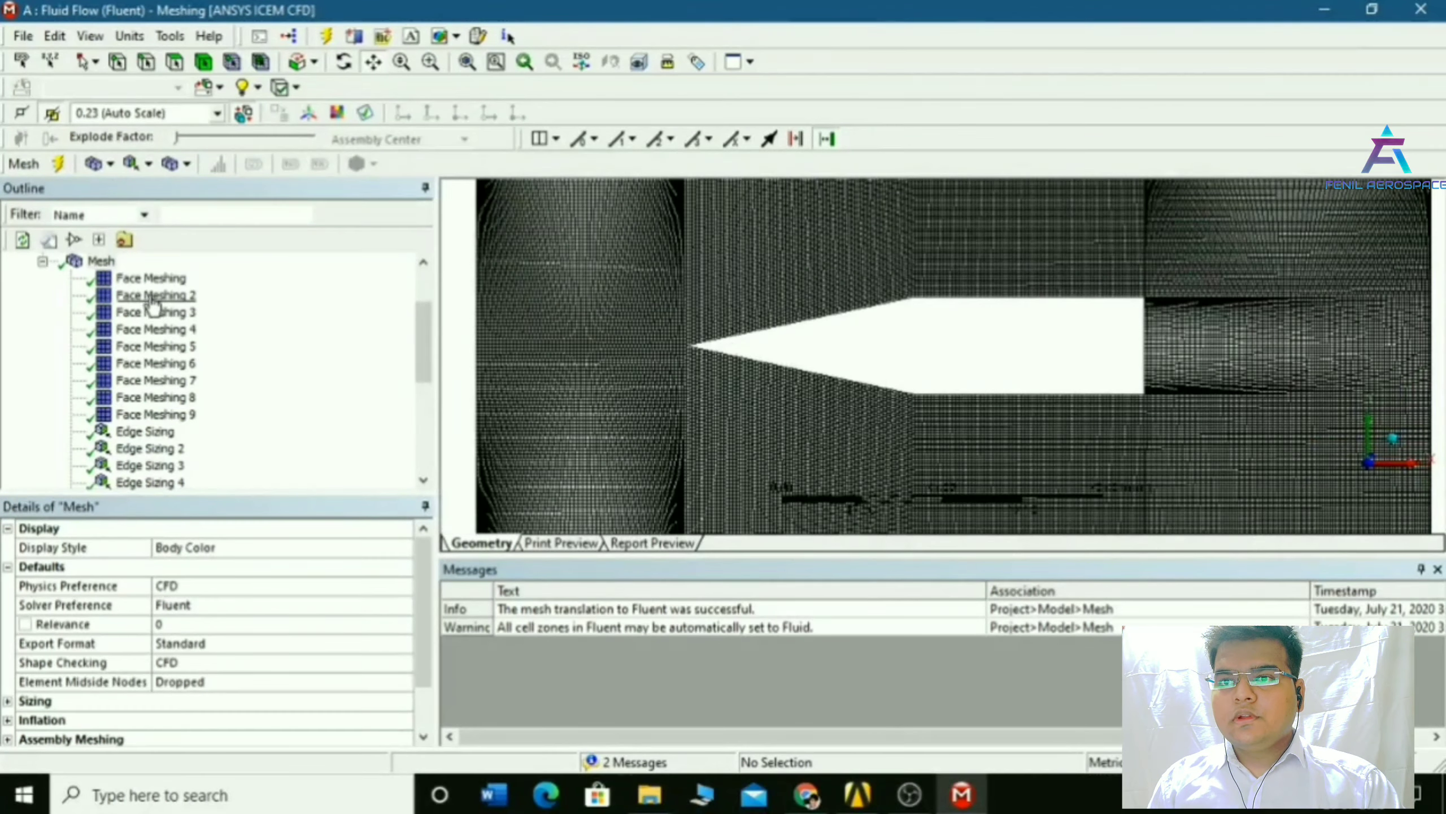
Add a mesh refinement of level 1 to the face directly above the body's sloped nose
click(101, 262)
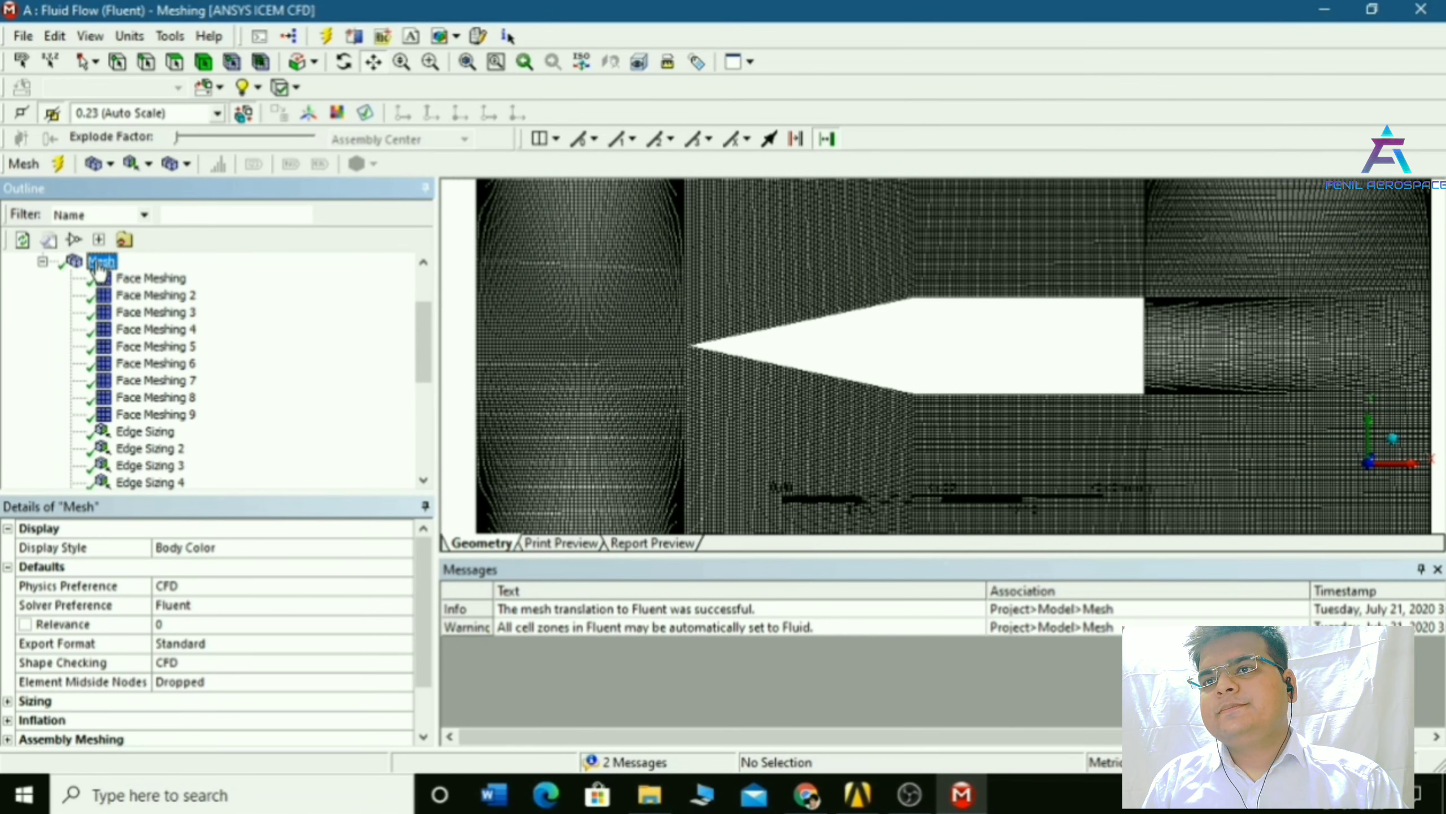
right_click(100, 272)
mouse_move(164, 278)
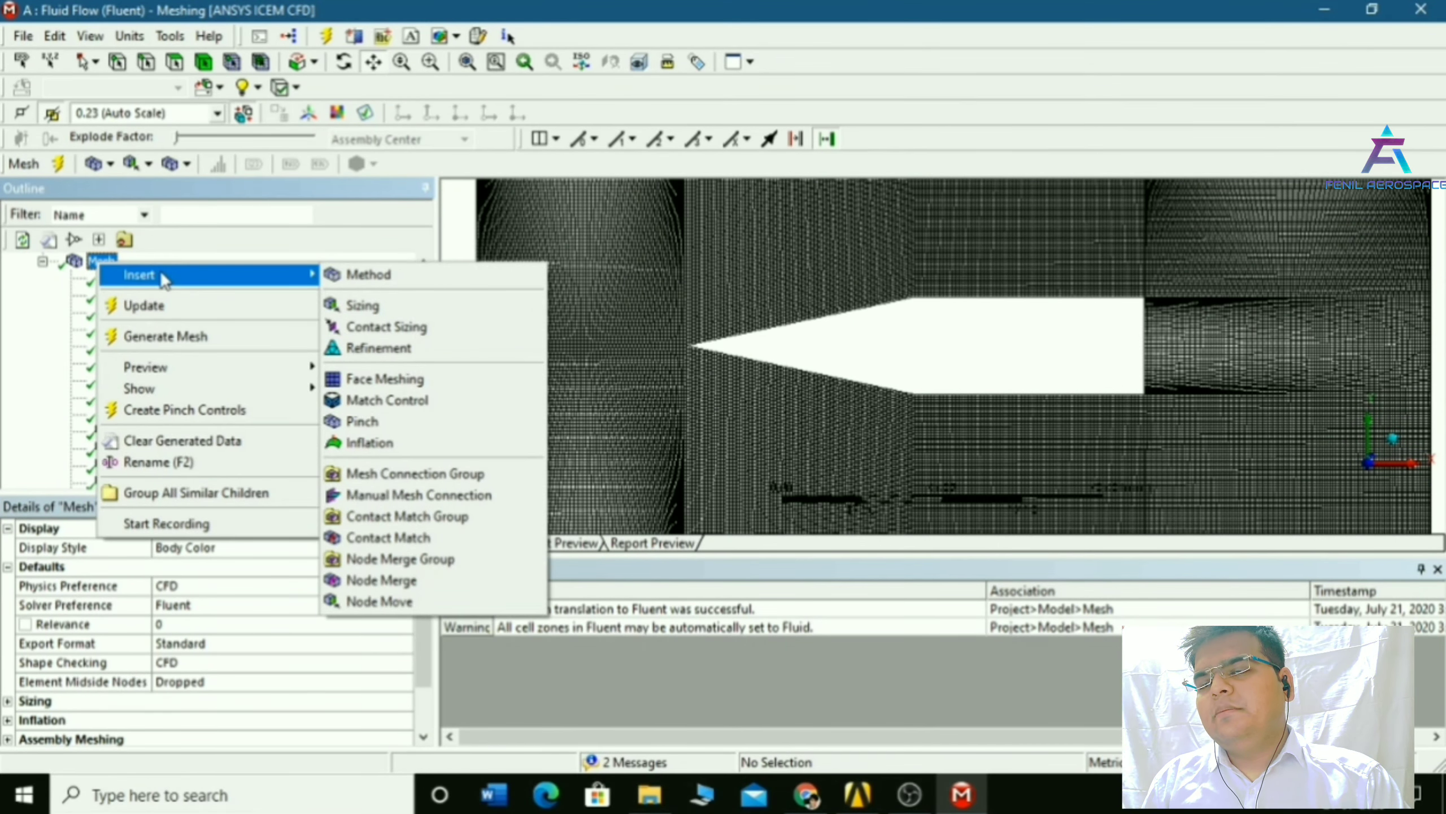
click(455, 362)
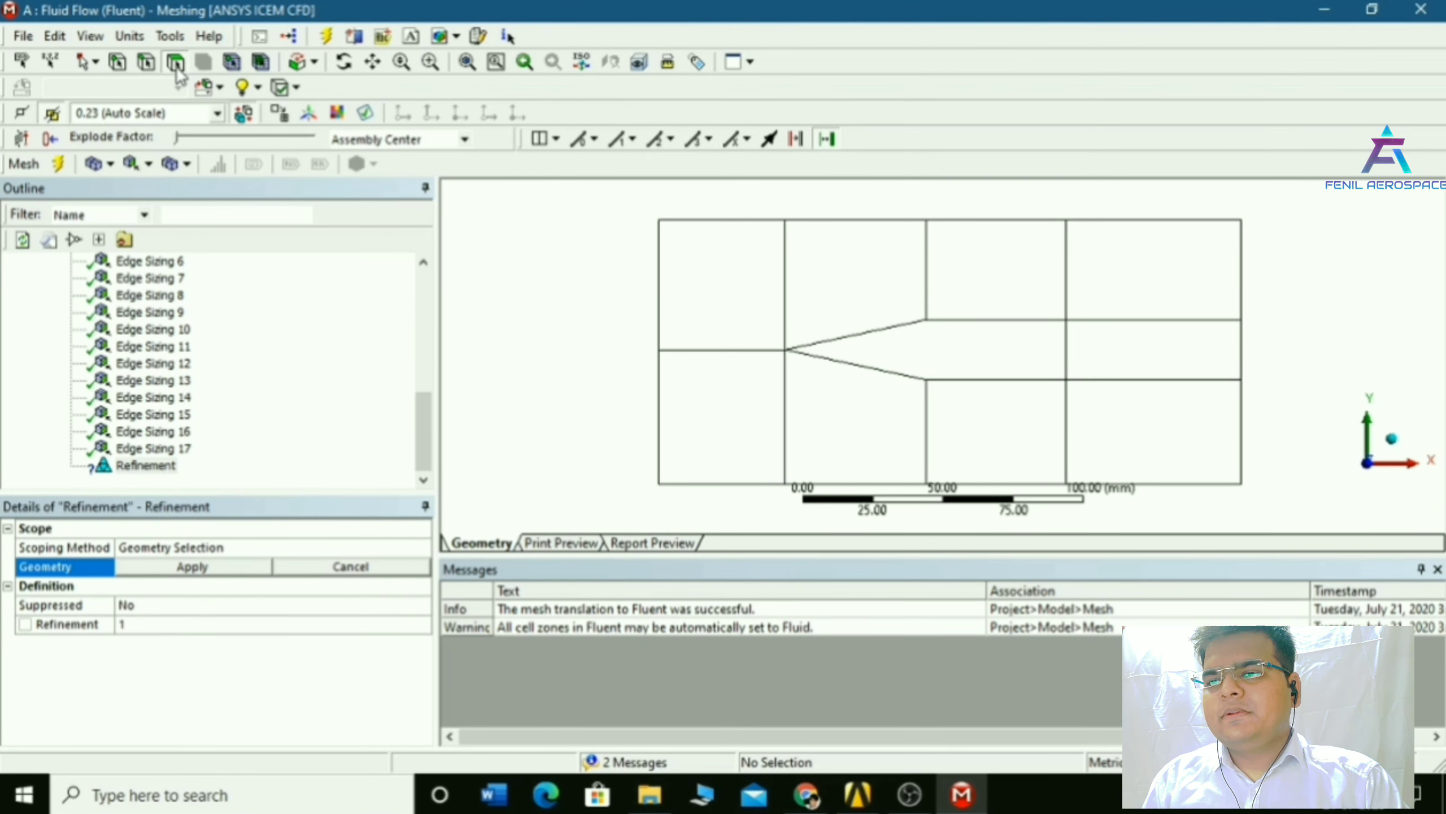
click(877, 313)
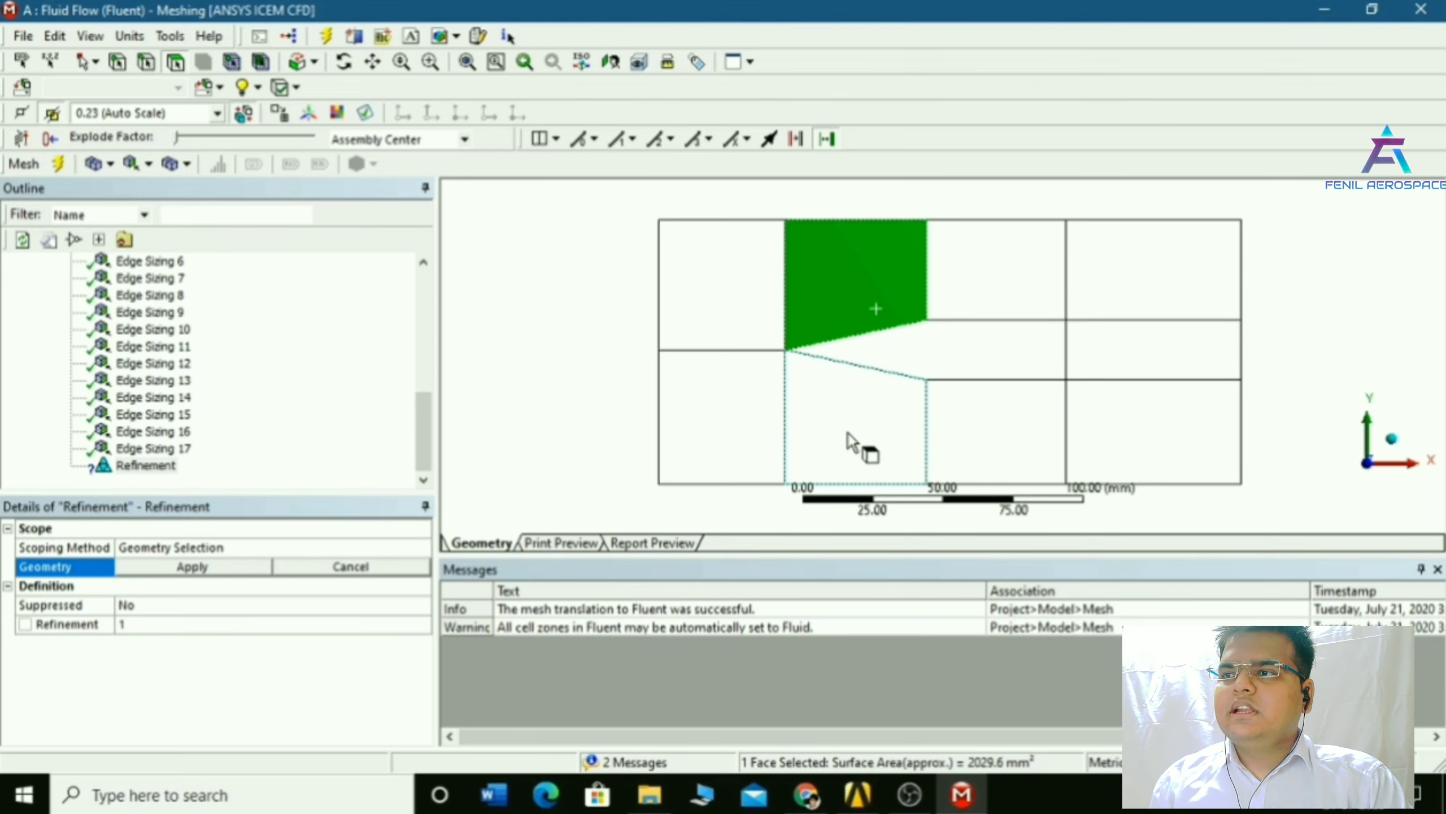
ctrl+click(820, 432)
ctrl+click(742, 394)
ctrl+click(814, 410)
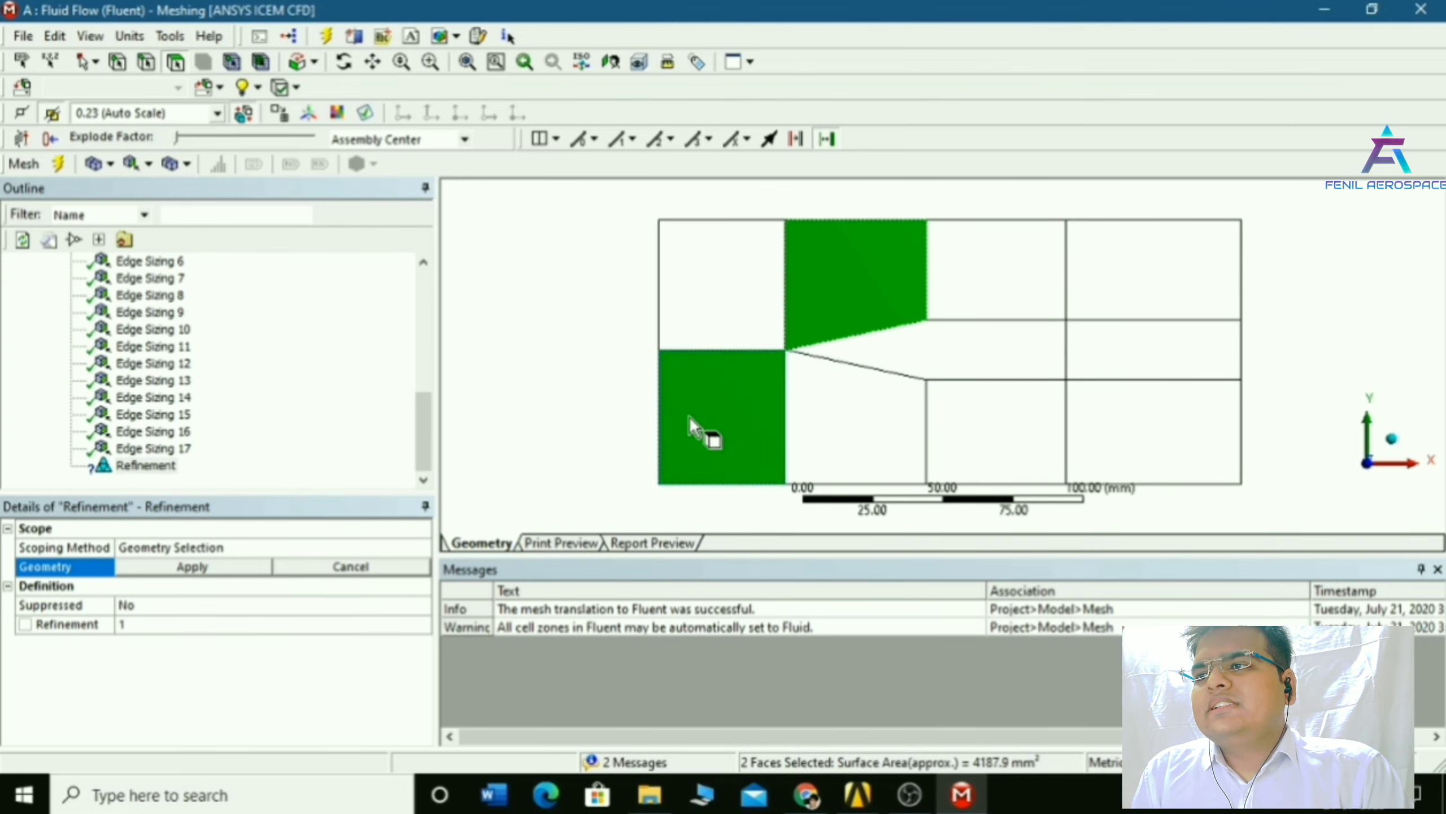
ctrl+click(734, 381)
click(249, 568)
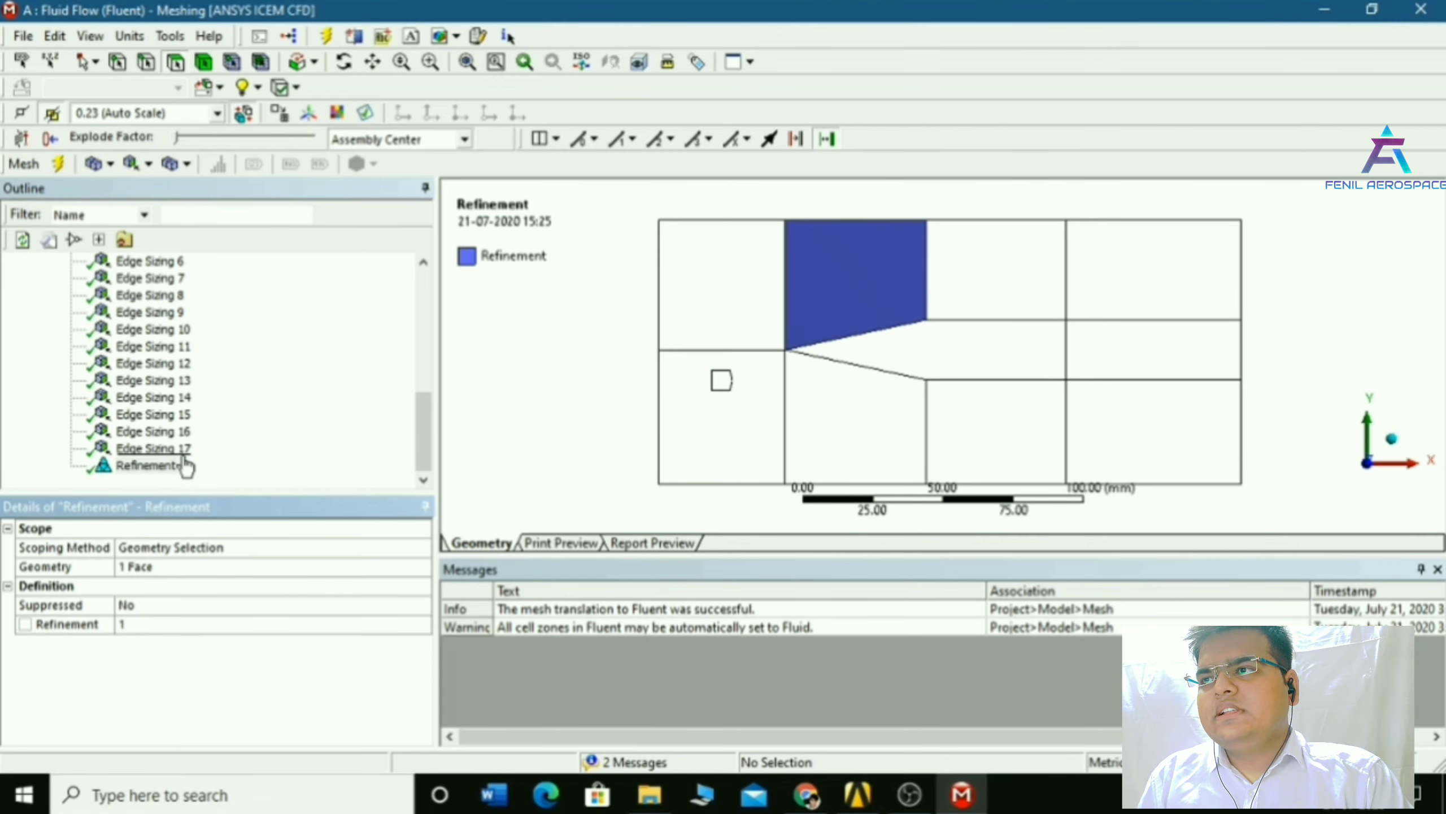
Add a mesh refinement of level 2 to the face directly below the body's sloped nose
scroll(188, 389, up, 8)
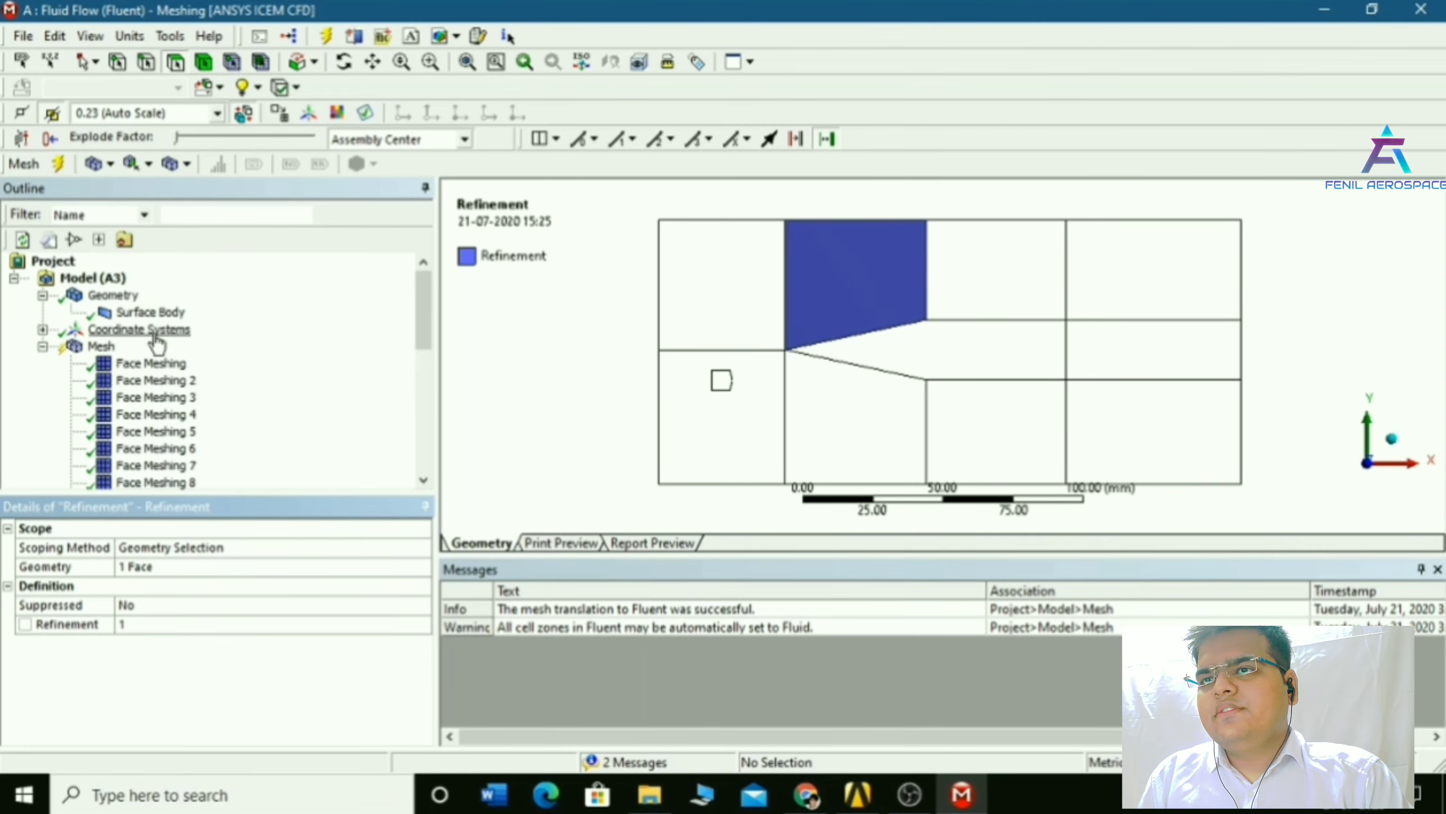
right_click(101, 345)
mouse_move(170, 356)
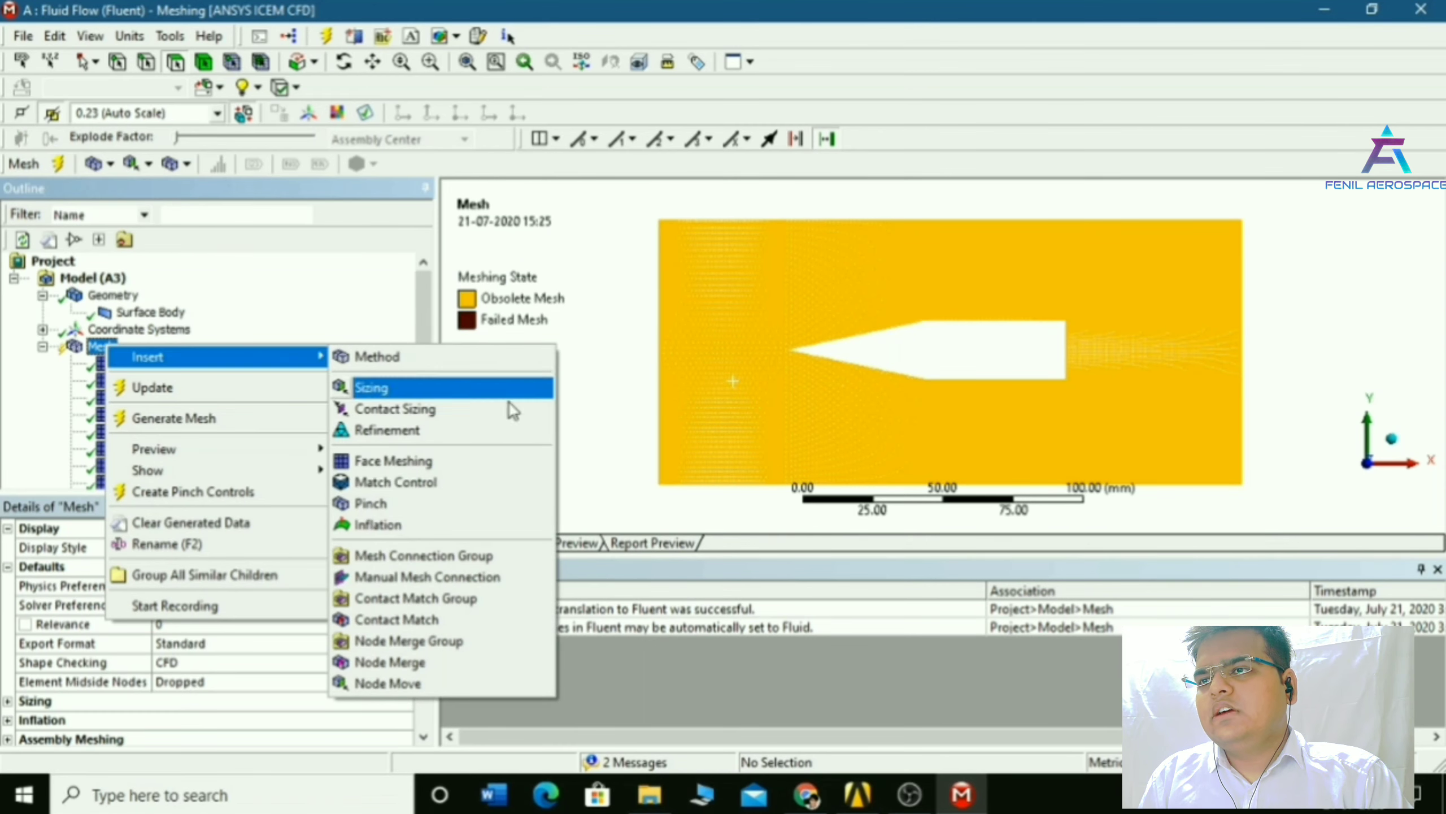
click(416, 431)
click(855, 431)
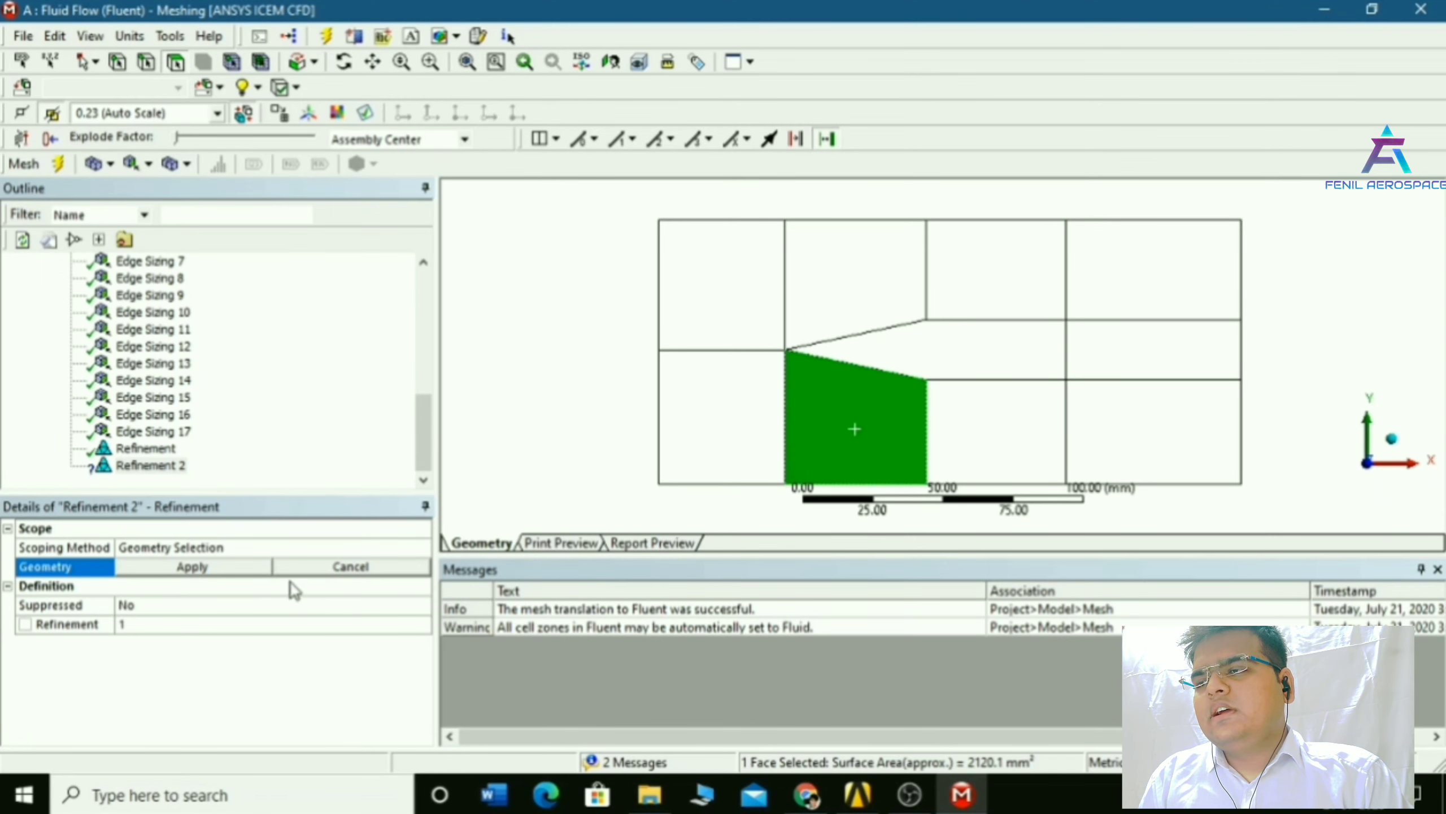
click(191, 567)
click(144, 623)
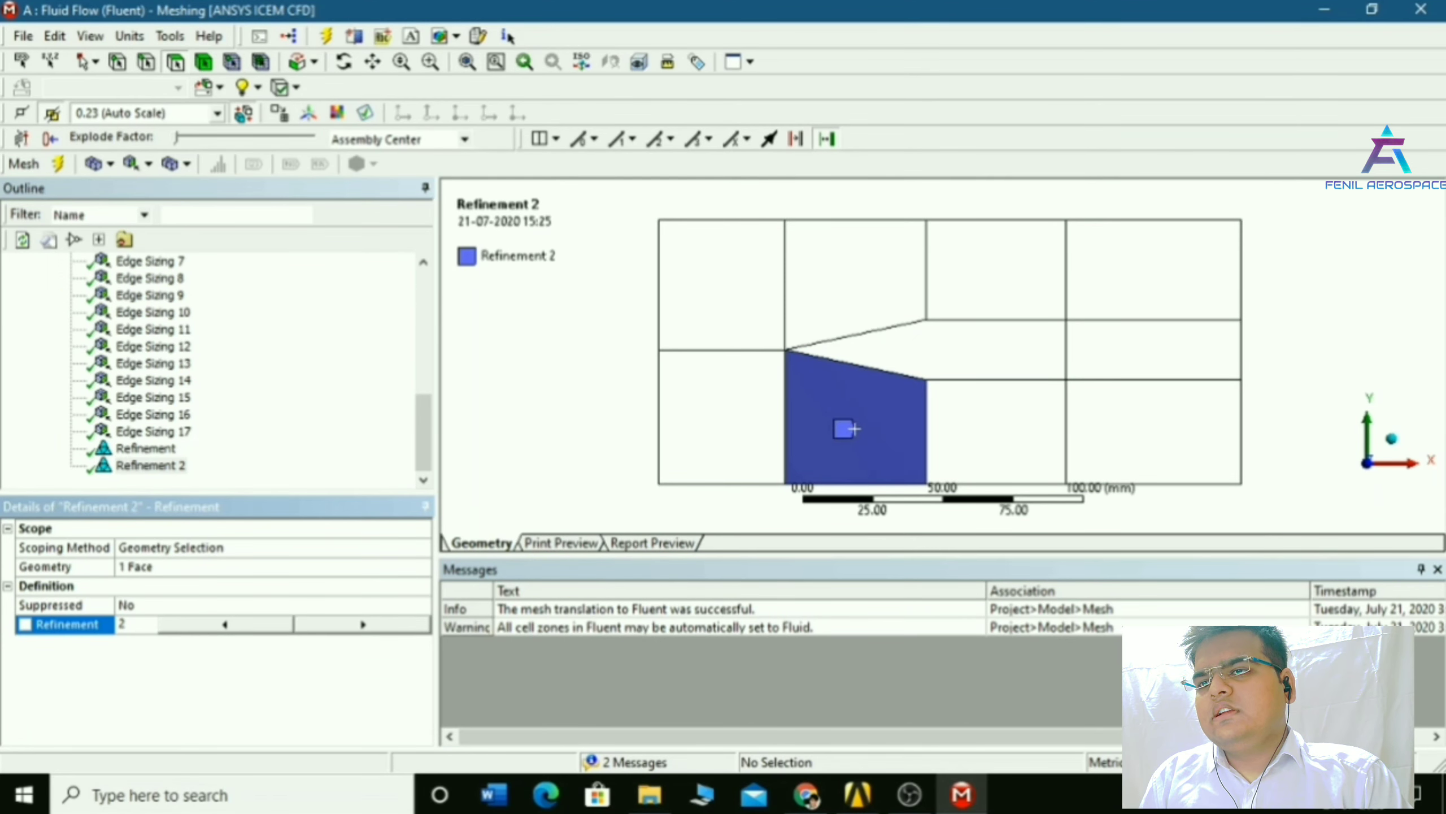
Add a mesh refinement of level 3 to the face below the straight part of the body
scroll(250, 428, up, 8)
right_click(96, 349)
mouse_move(188, 356)
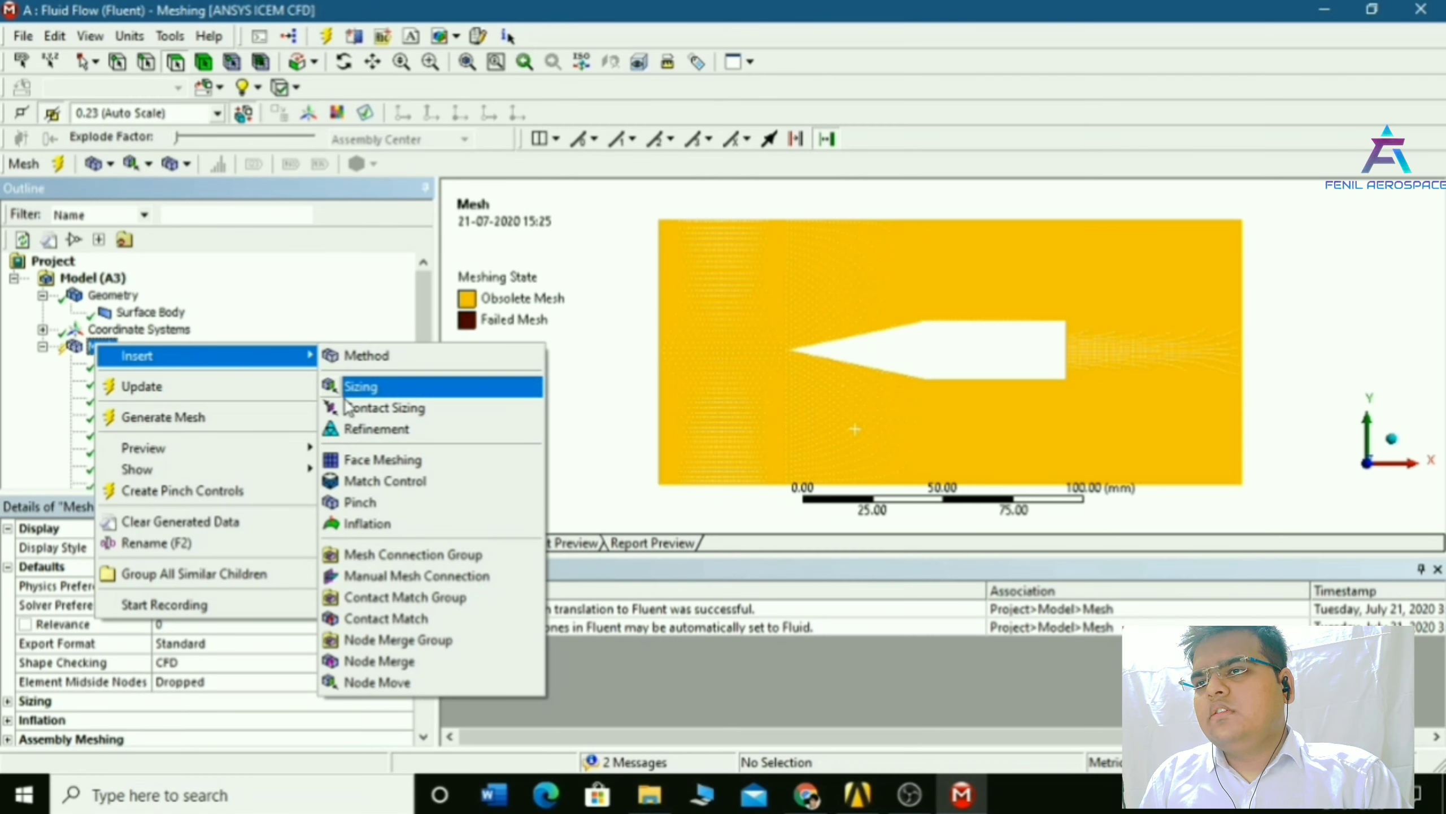
click(387, 430)
click(993, 412)
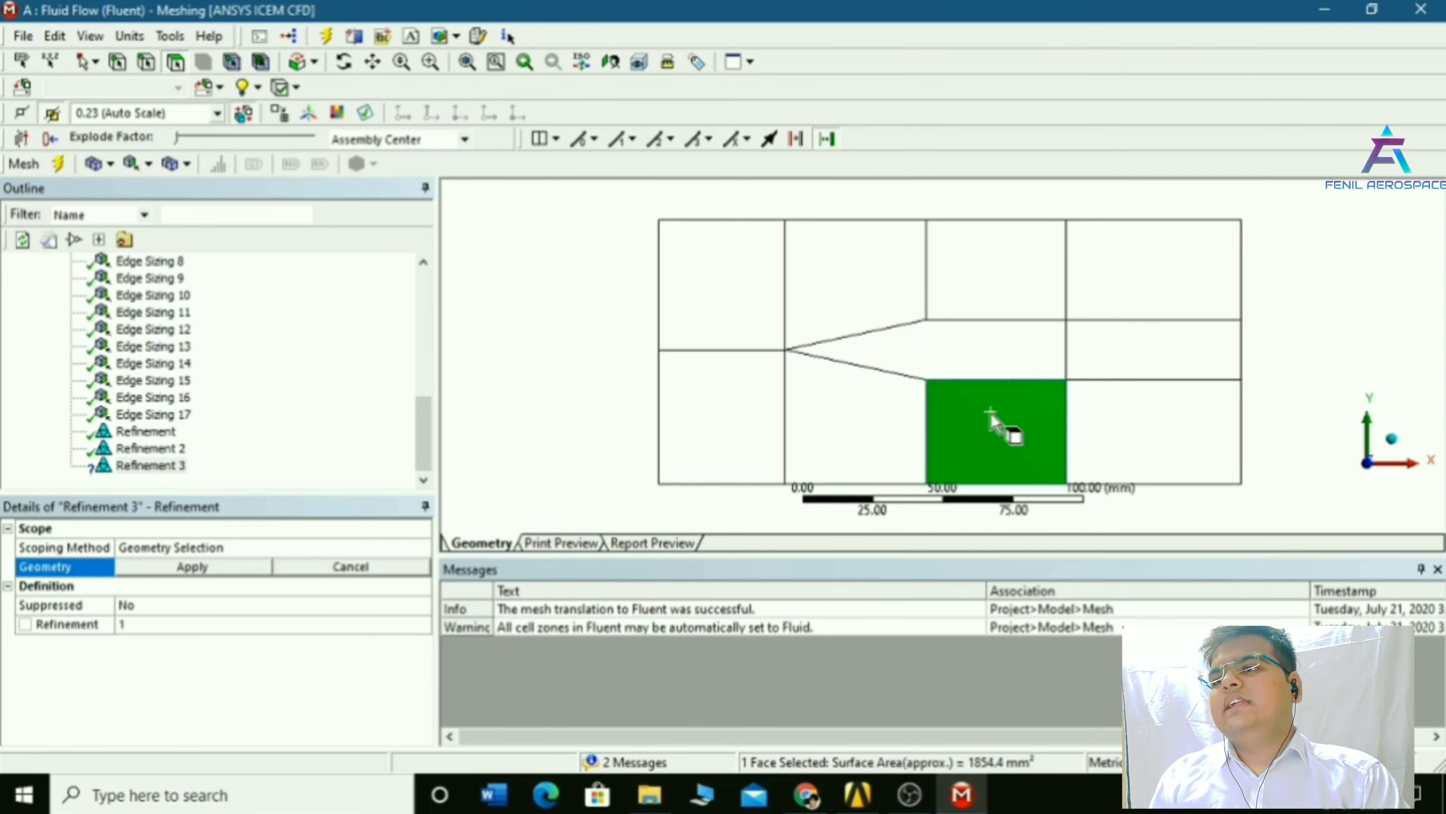
click(191, 566)
click(165, 629)
text(3)
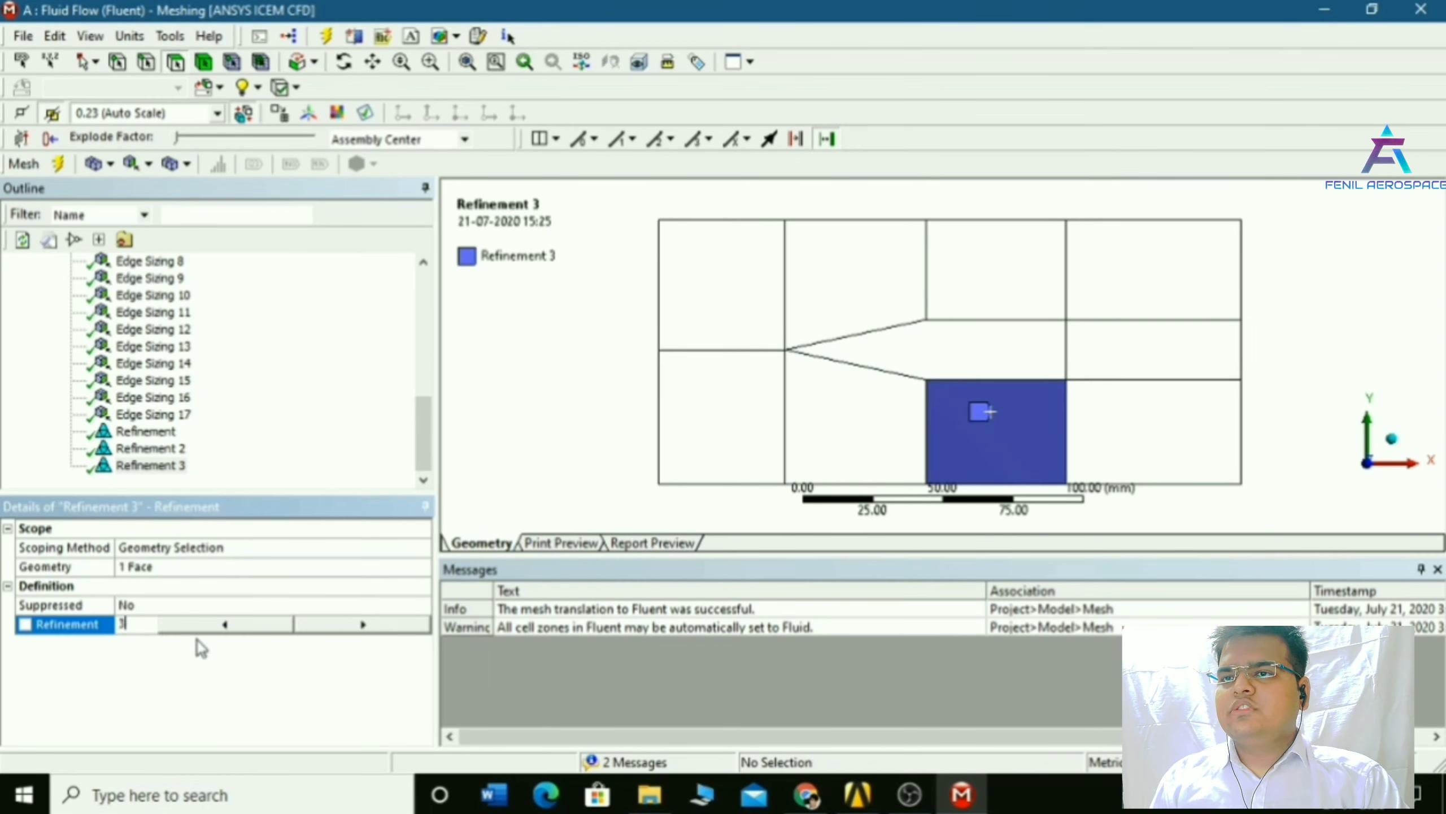
Update the mesh with the three face refinements applied
scroll(193, 377, up, 10)
click(100, 345)
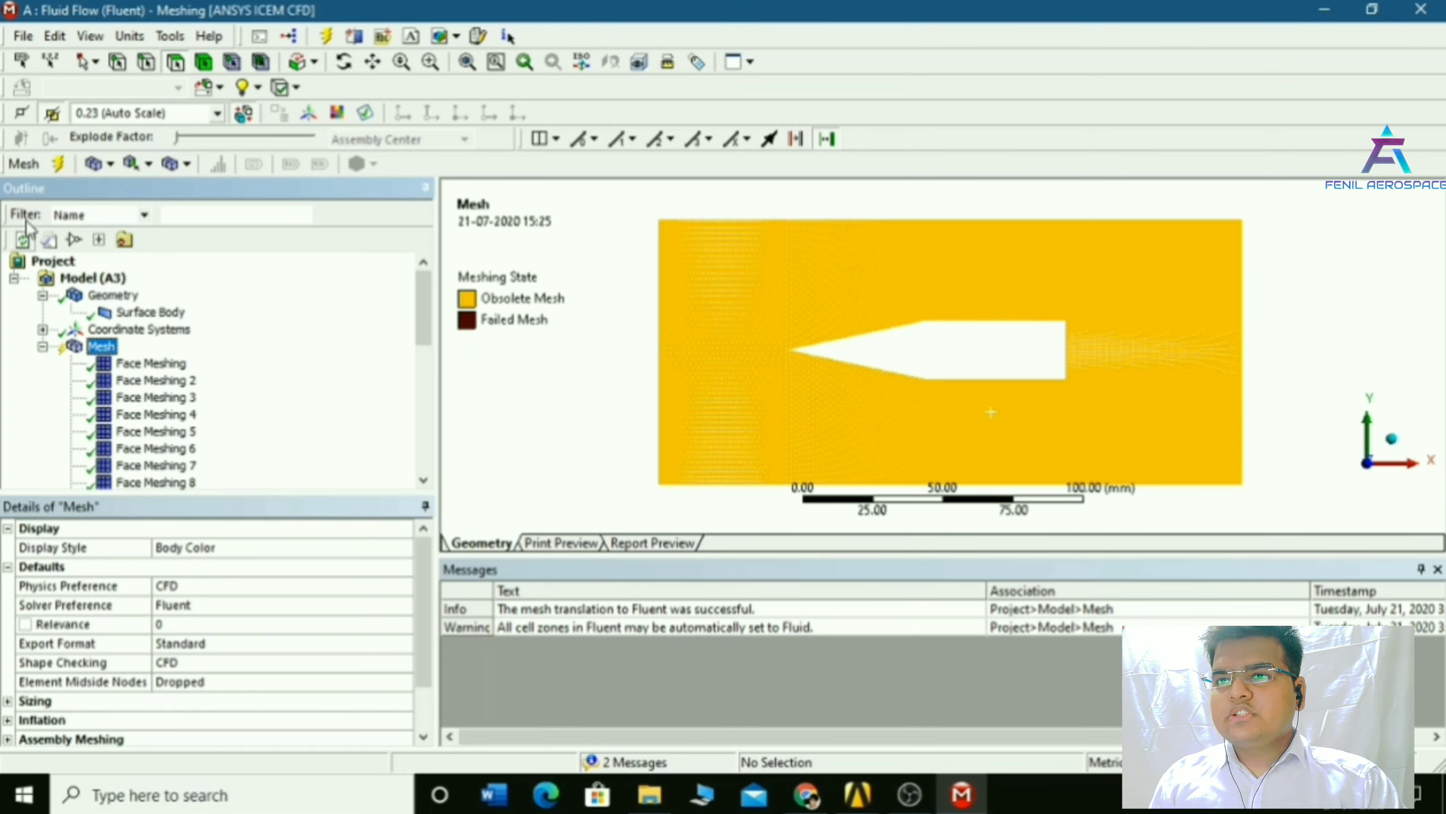
click(58, 163)
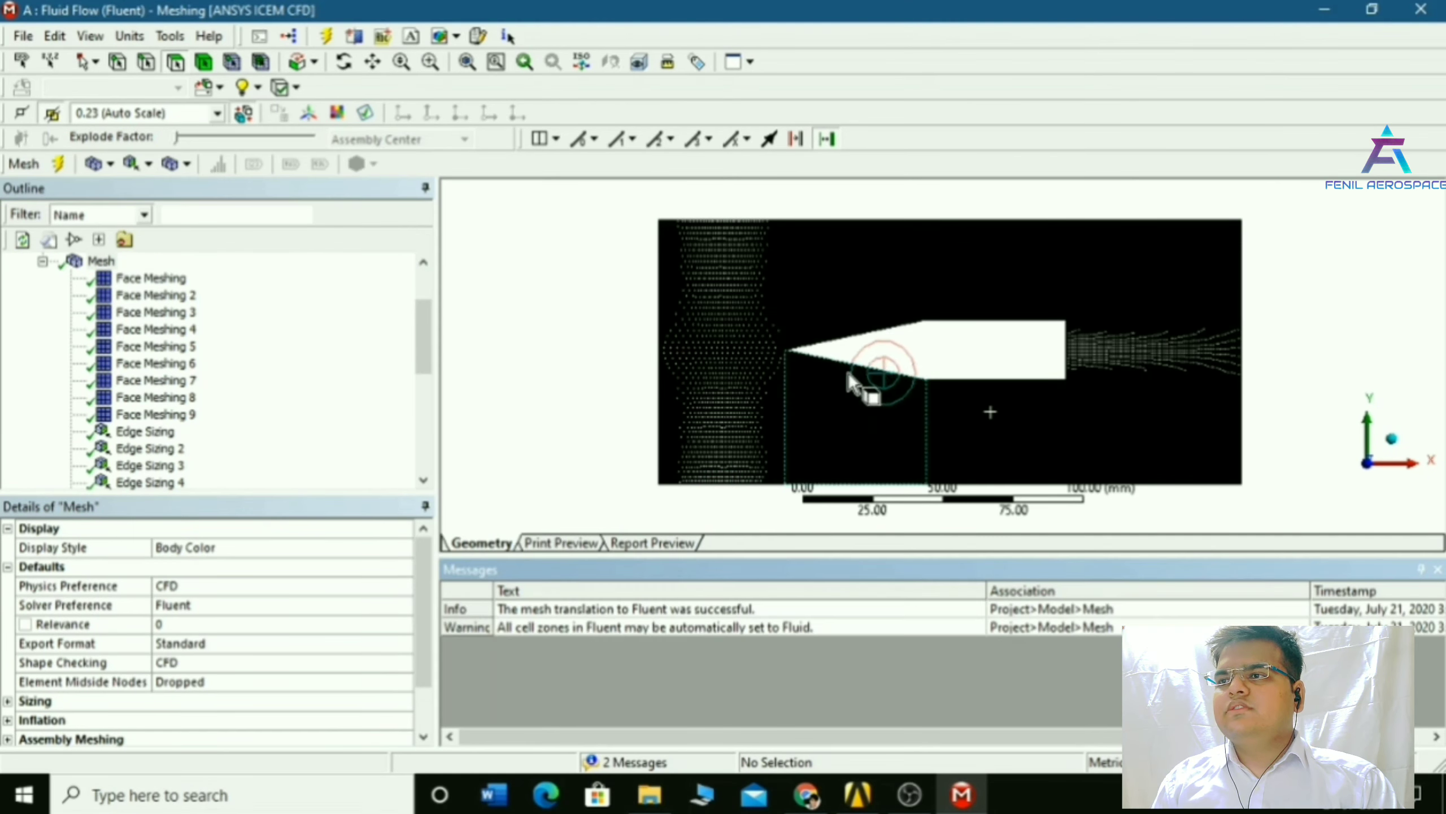
Examine the refined mesh around the body, comparing cell density in the refined faces and the transition at their borders
scroll(841, 375, up, 3)
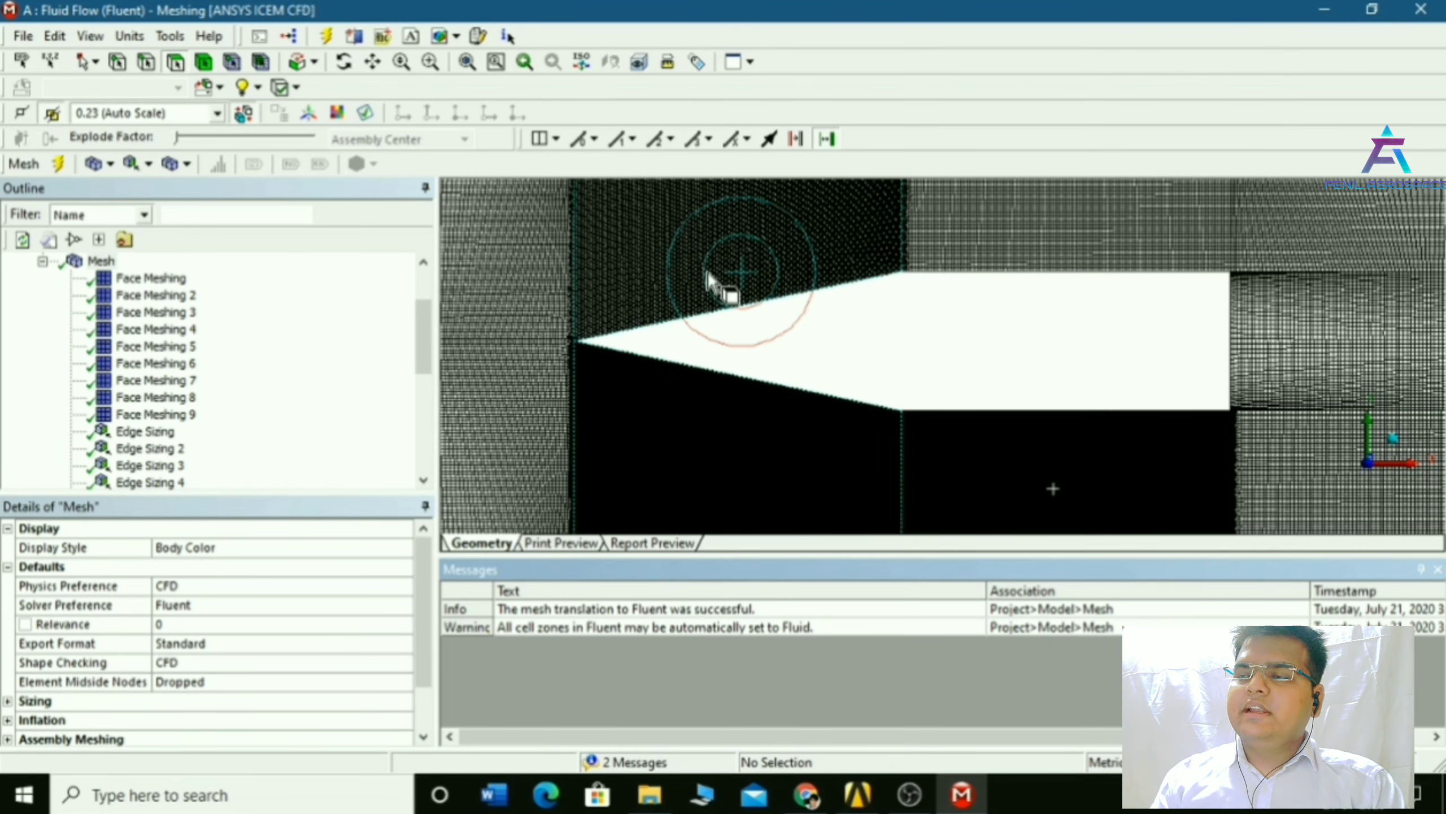
click(707, 271)
click(510, 386)
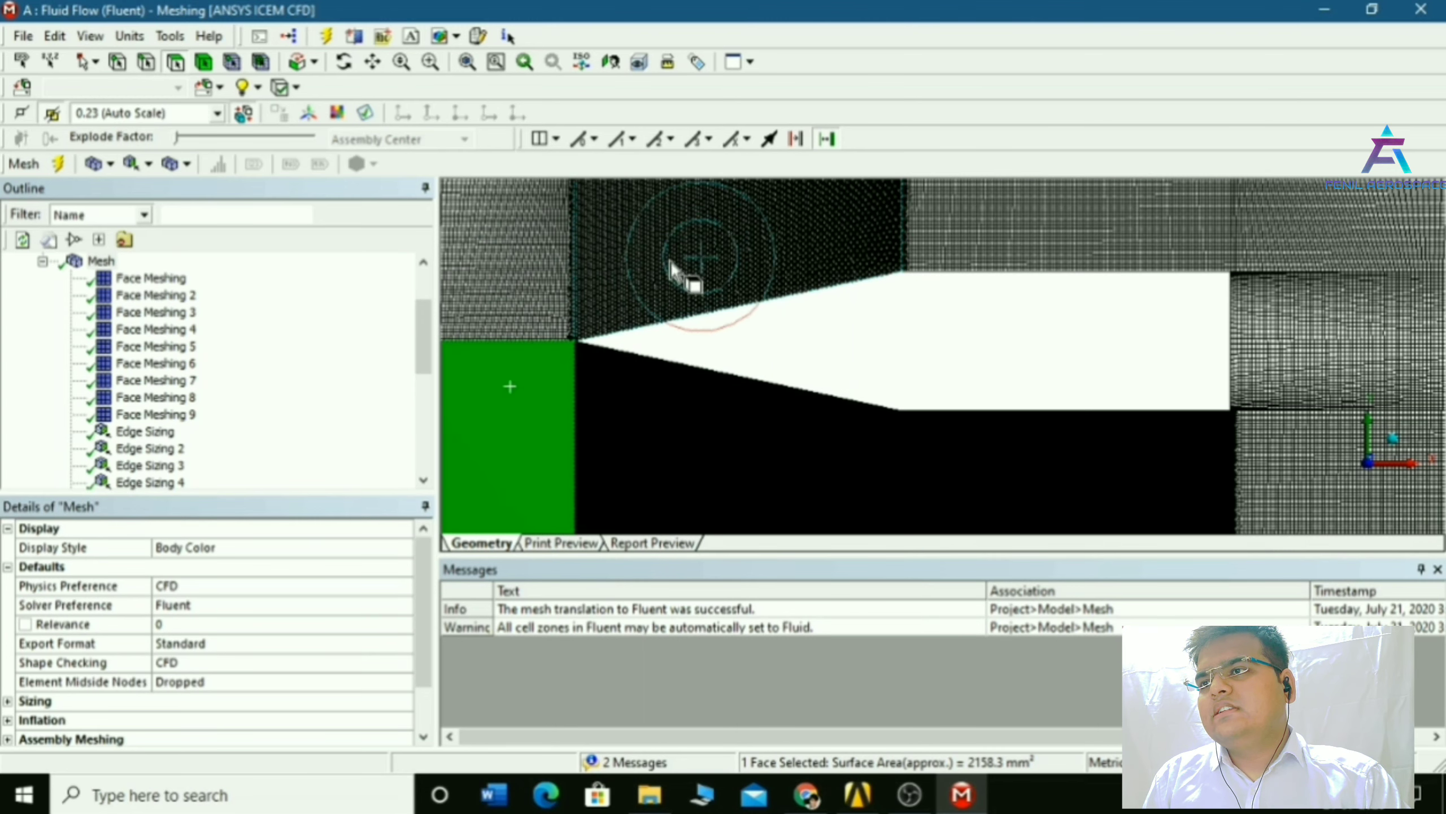
scroll(739, 265, up, 2)
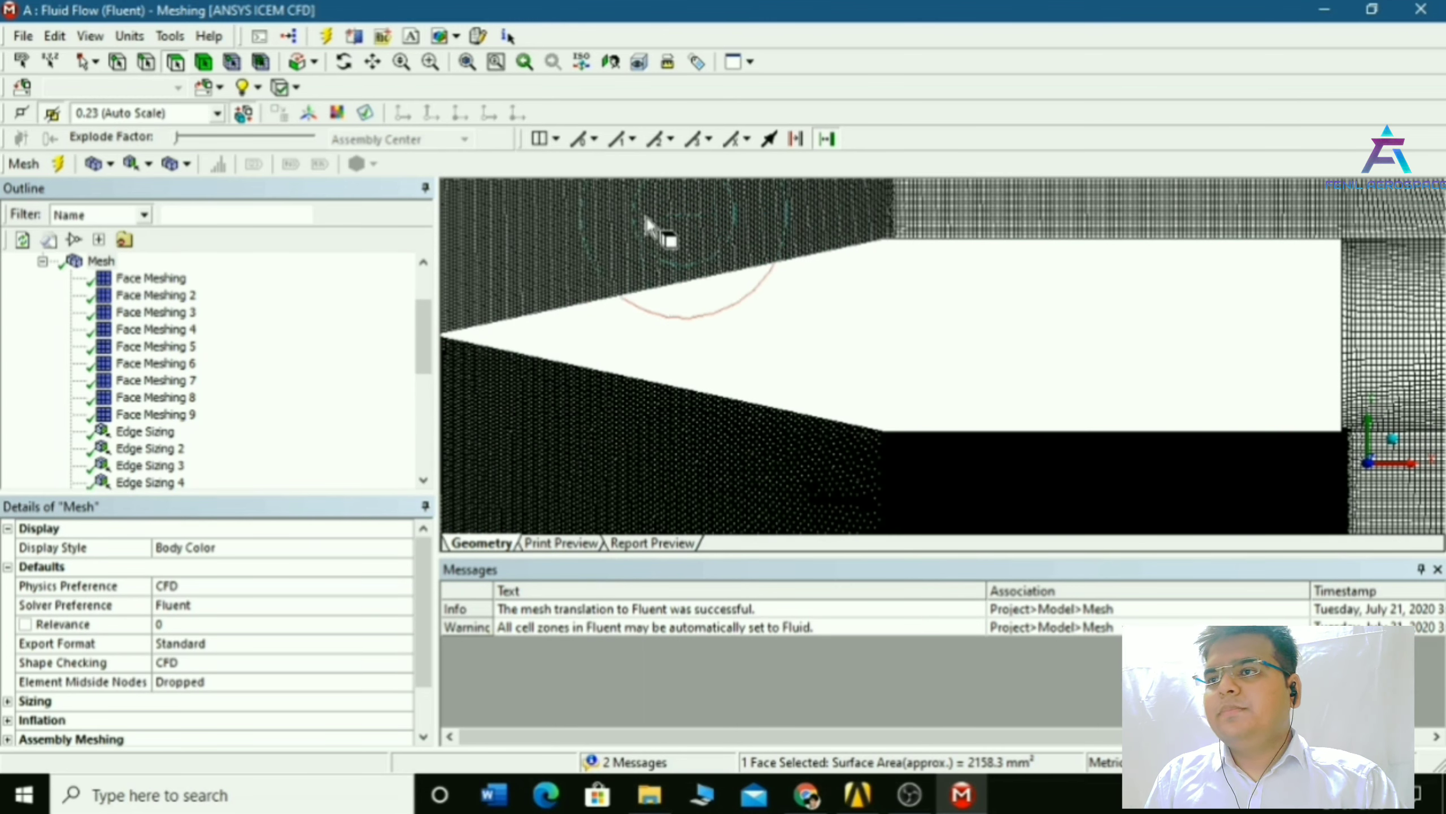
scroll(636, 235, down, 2)
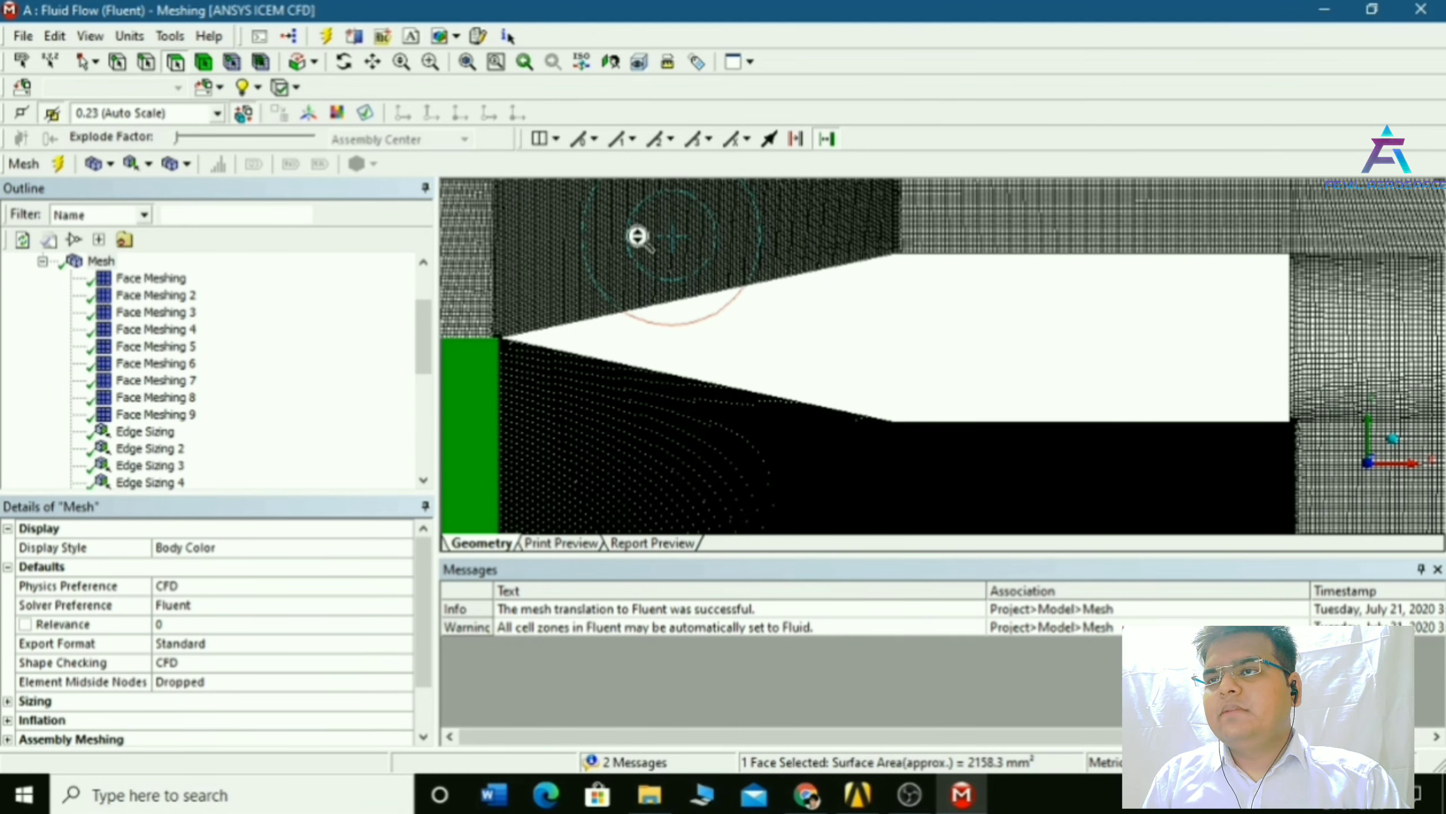
click(373, 63)
scroll(712, 330, up, 6)
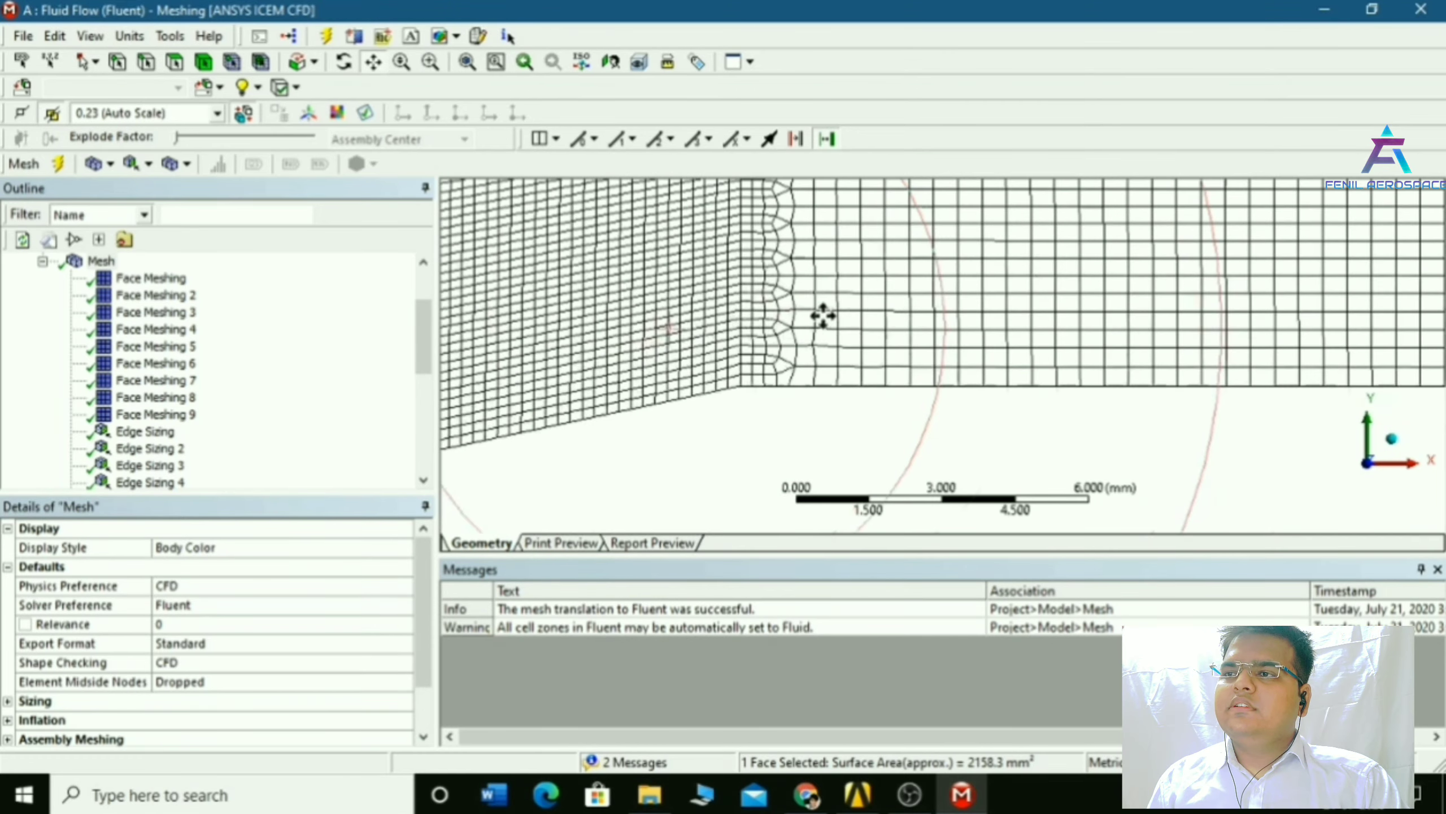
scroll(911, 296, down, 3)
scroll(888, 296, down, 2)
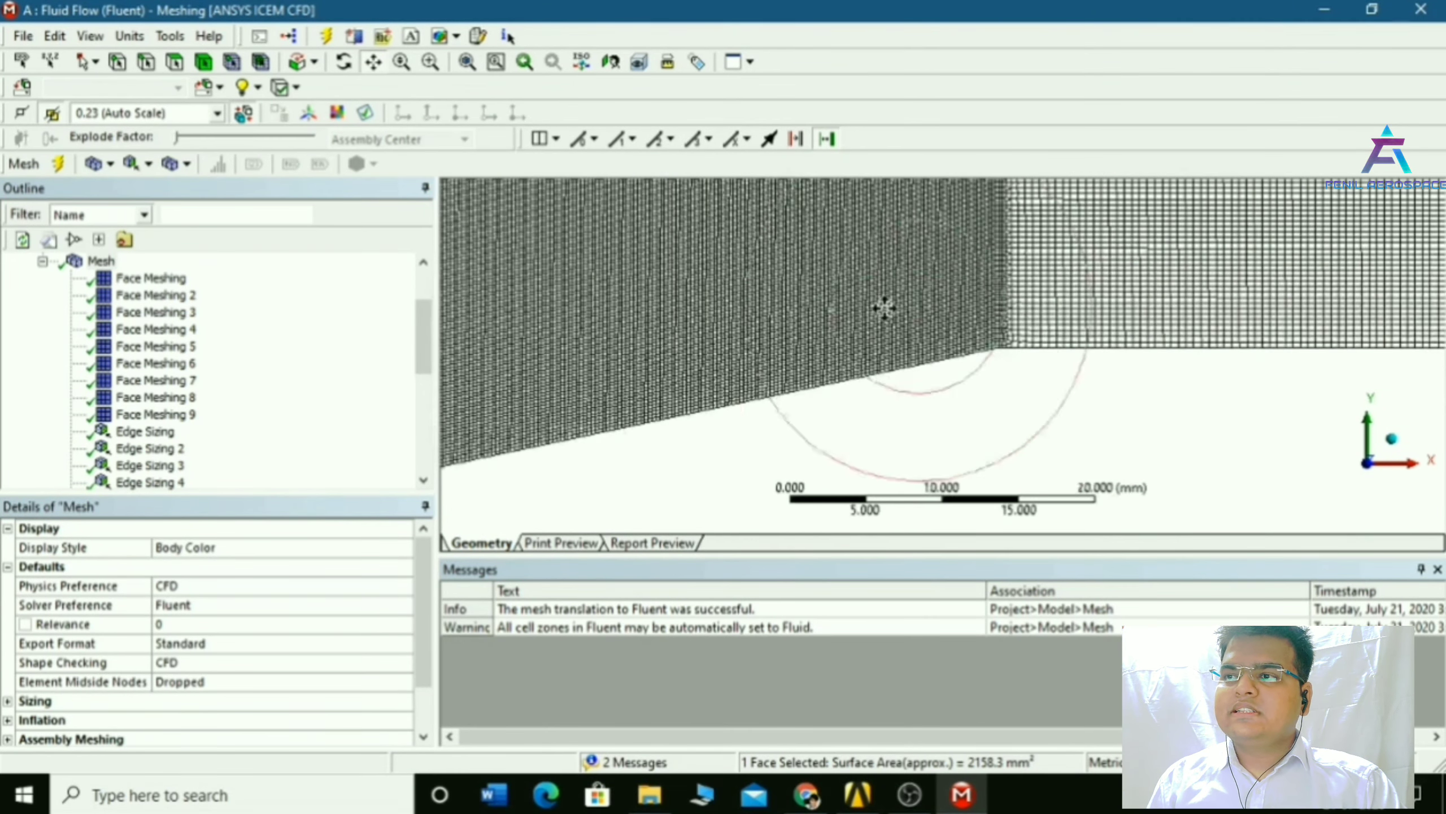
drag(906, 438, 855, 189)
drag(759, 401, 707, 252)
drag(1019, 402, 904, 268)
scroll(896, 282, down, 5)
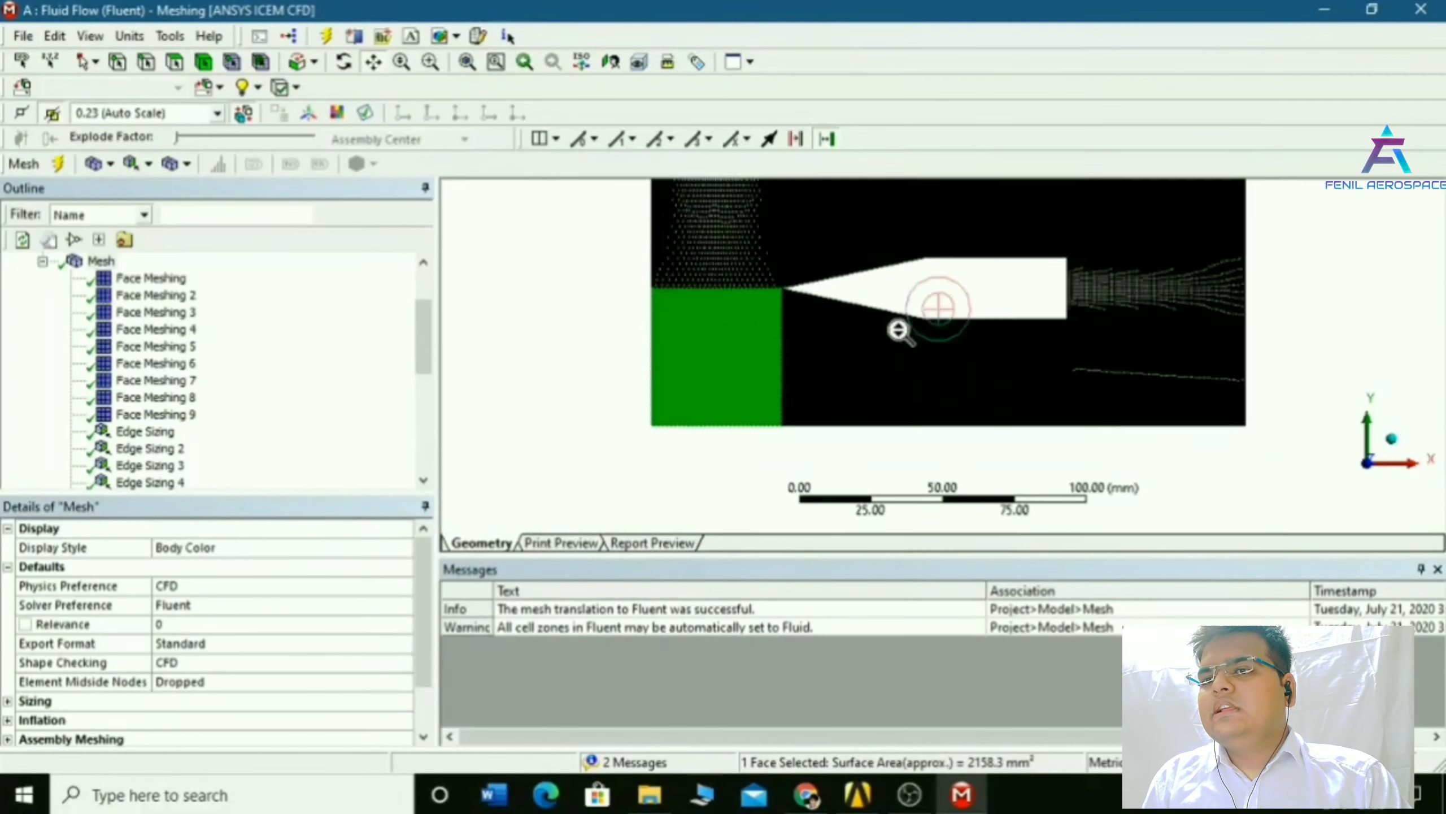
scroll(899, 330, down, 1)
Delete the three face refinements from the mesh controls
scroll(216, 451, down, 6)
scroll(521, 388, down, 3)
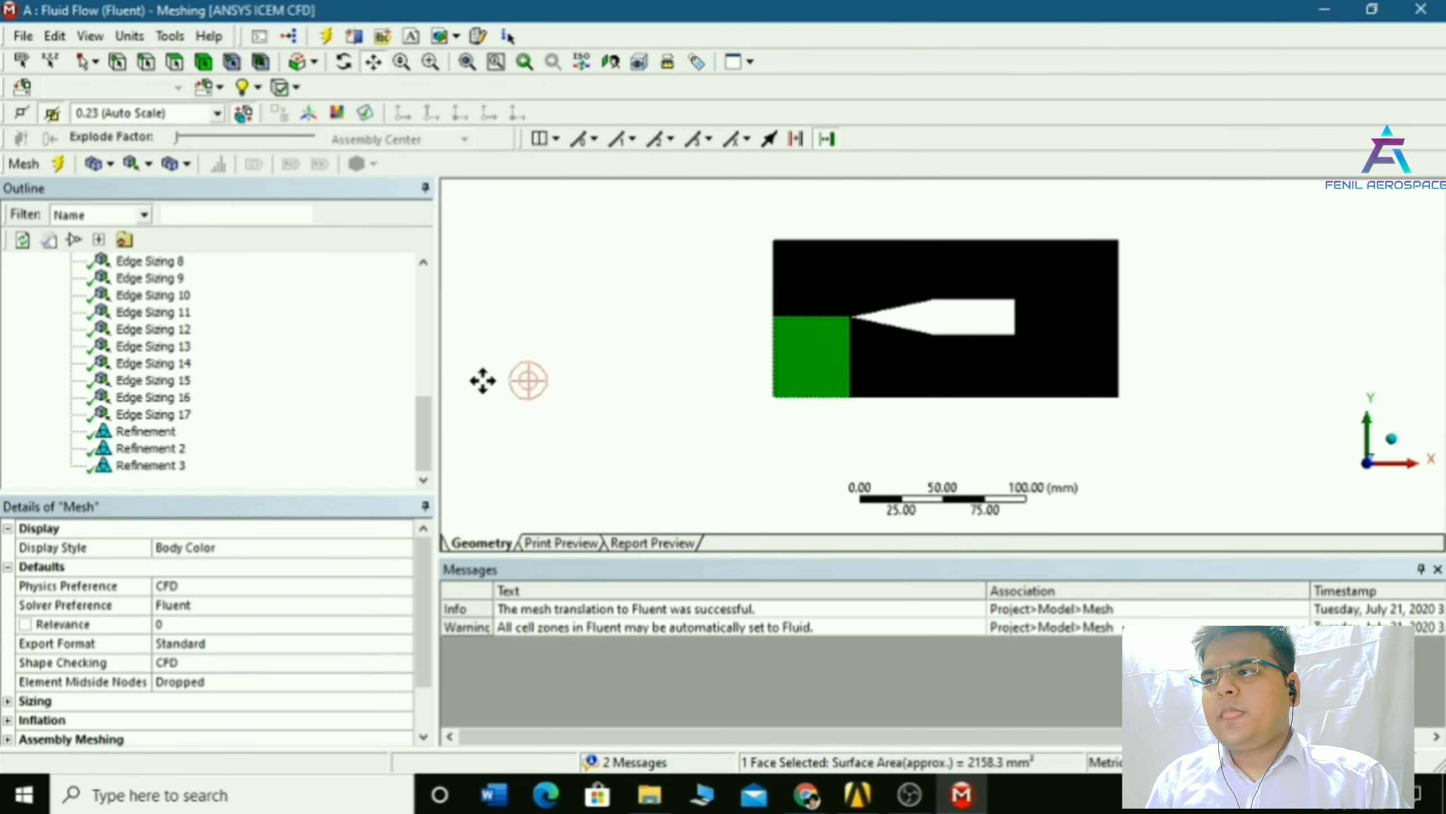
scroll(133, 454, up, 4)
scroll(137, 450, down, 4)
right_click(159, 429)
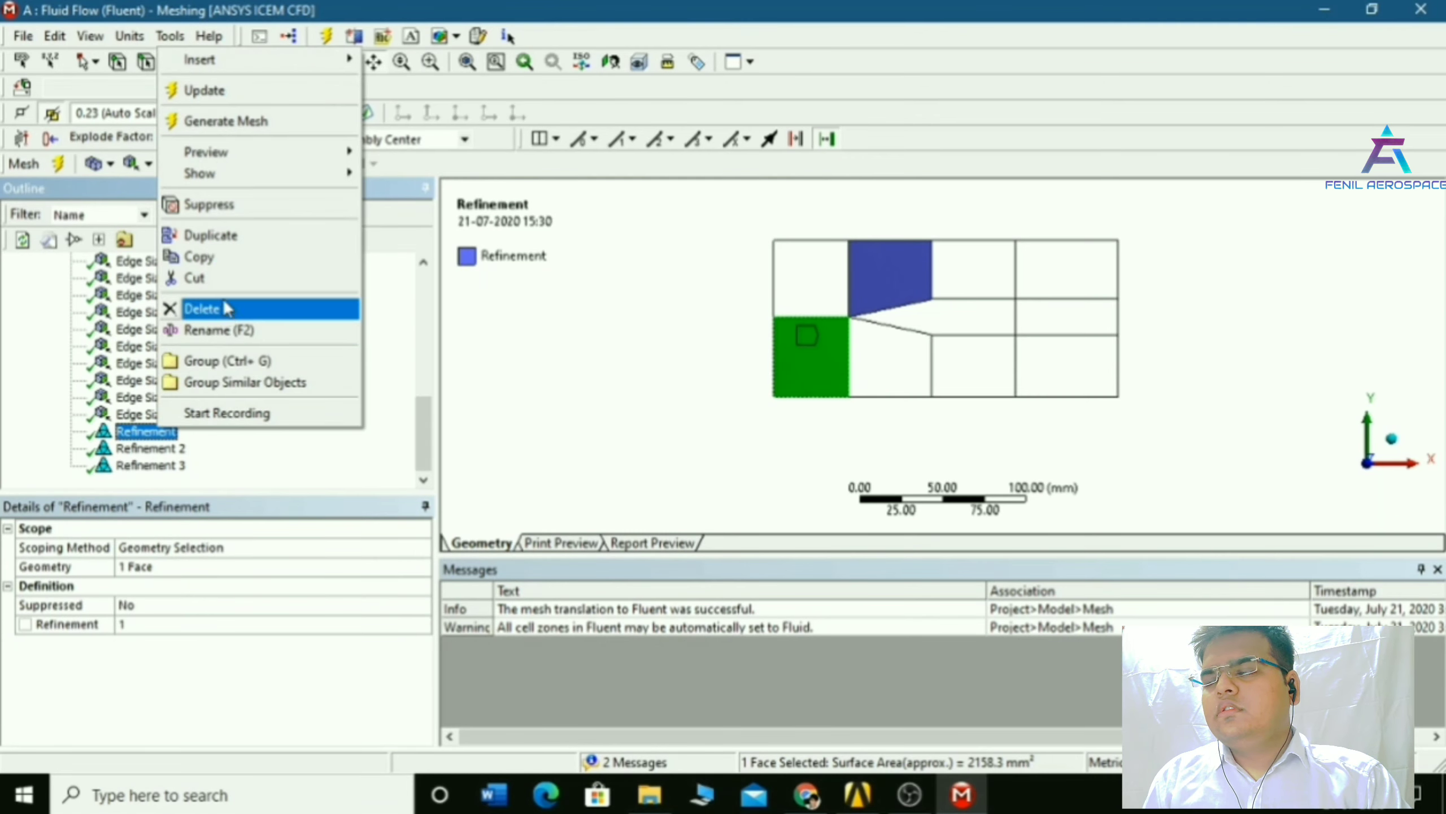
click(226, 308)
click(723, 470)
right_click(171, 466)
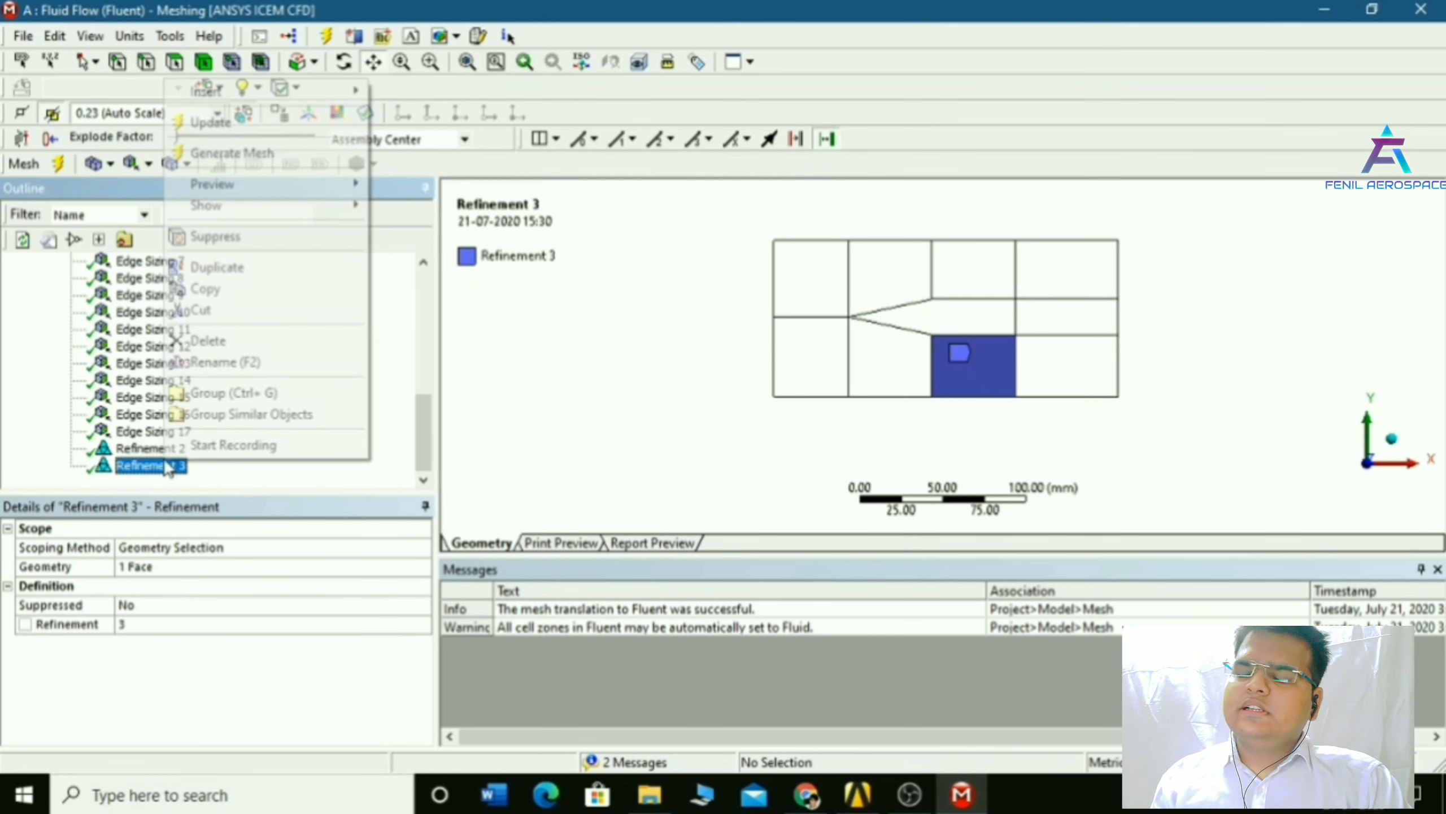
click(251, 354)
right_click(154, 450)
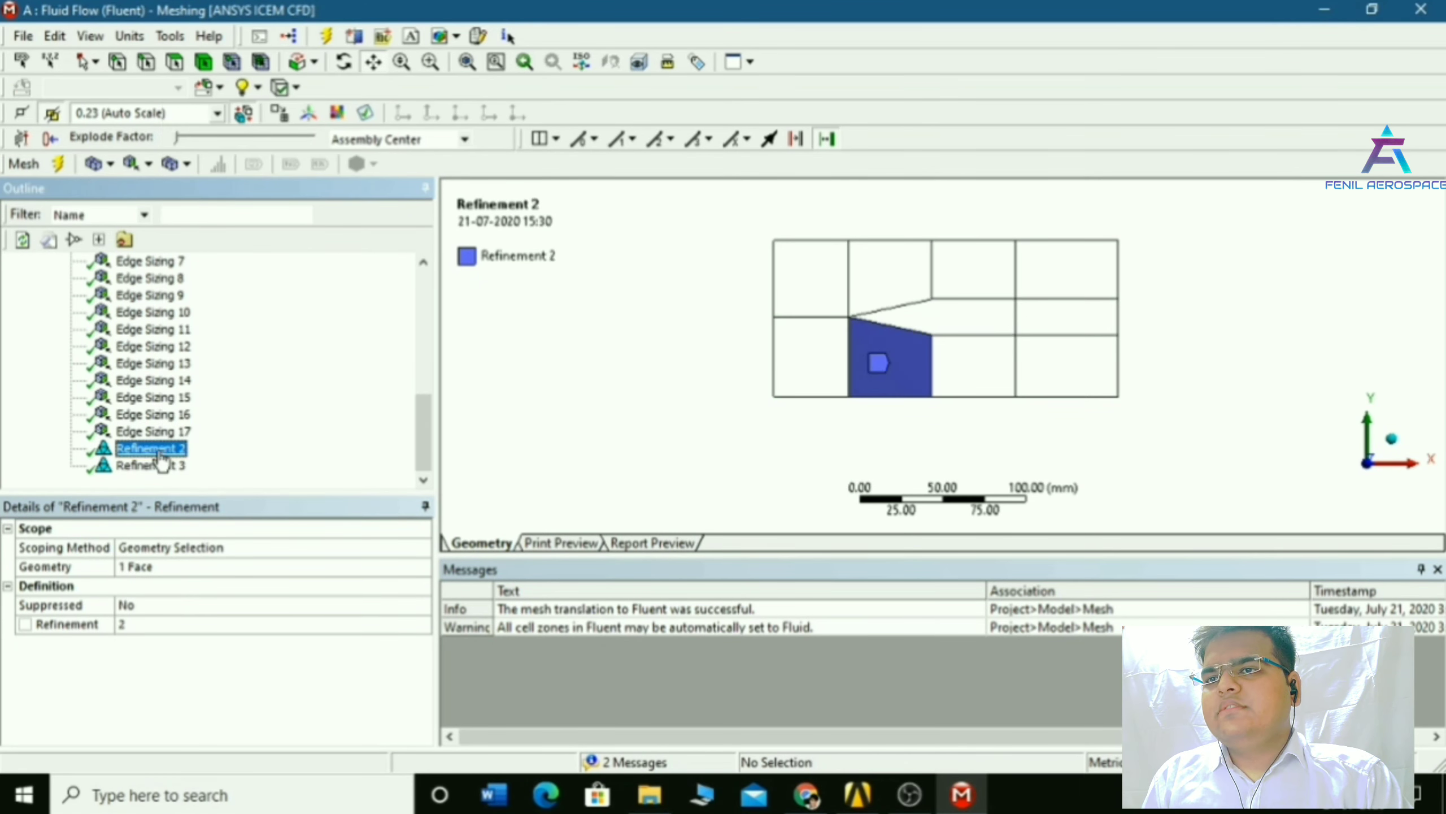
click(204, 330)
click(731, 473)
right_click(158, 467)
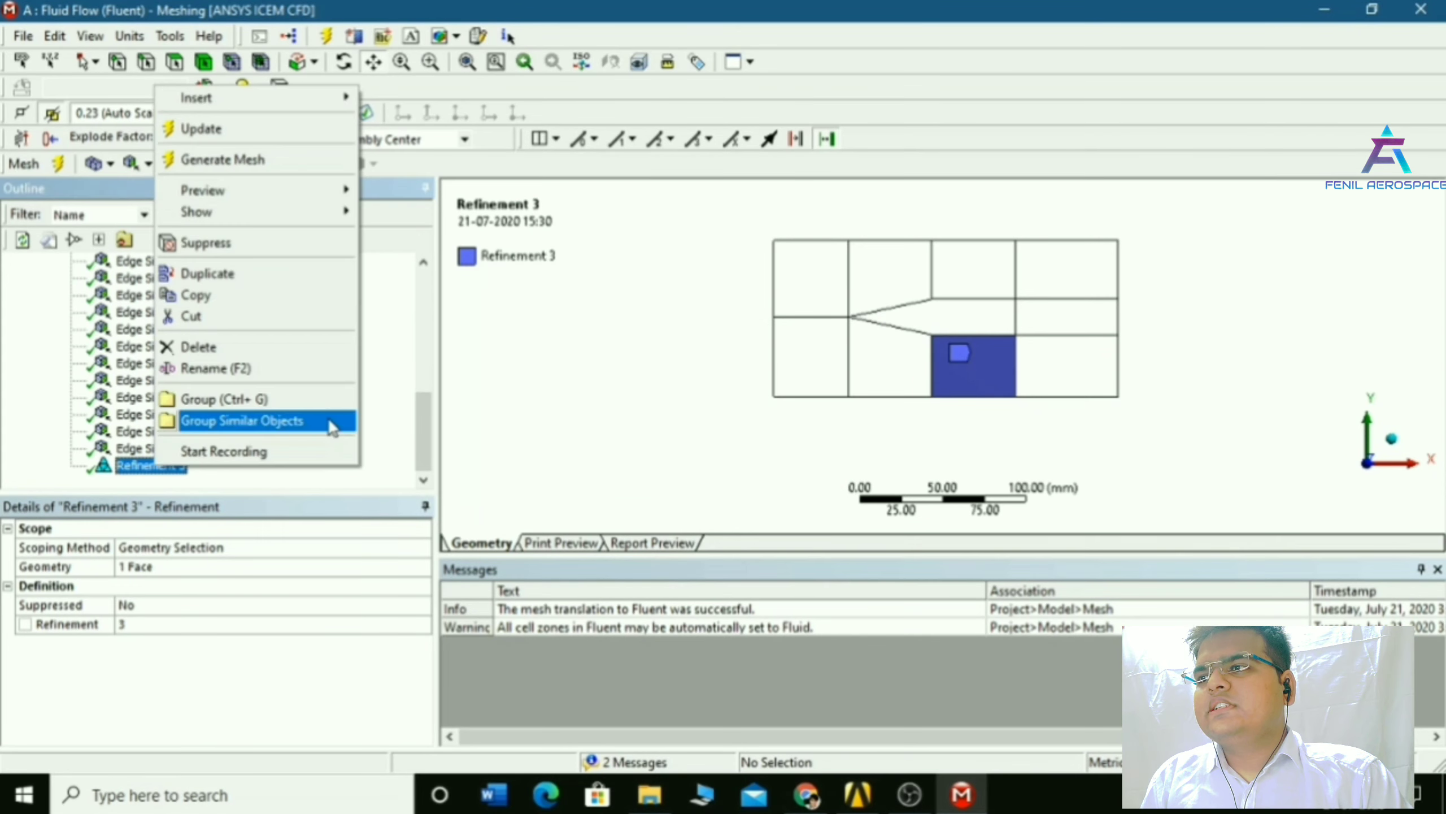
click(248, 343)
click(736, 470)
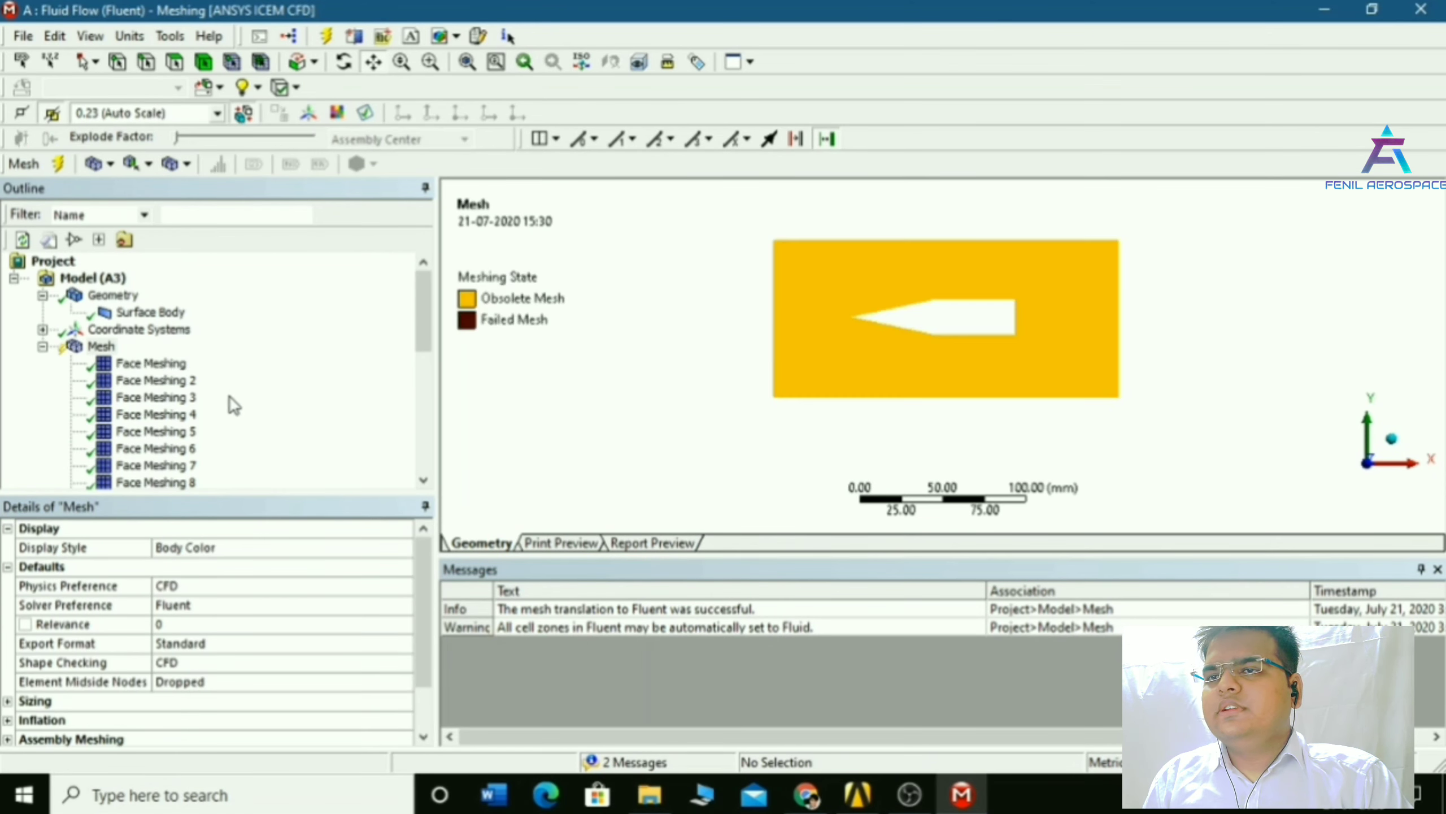
Delete all the face meshing controls, Face Meshing through Face Meshing 9, keeping only the edge sizings
right_click(160, 365)
click(200, 629)
drag(420, 296, 418, 373)
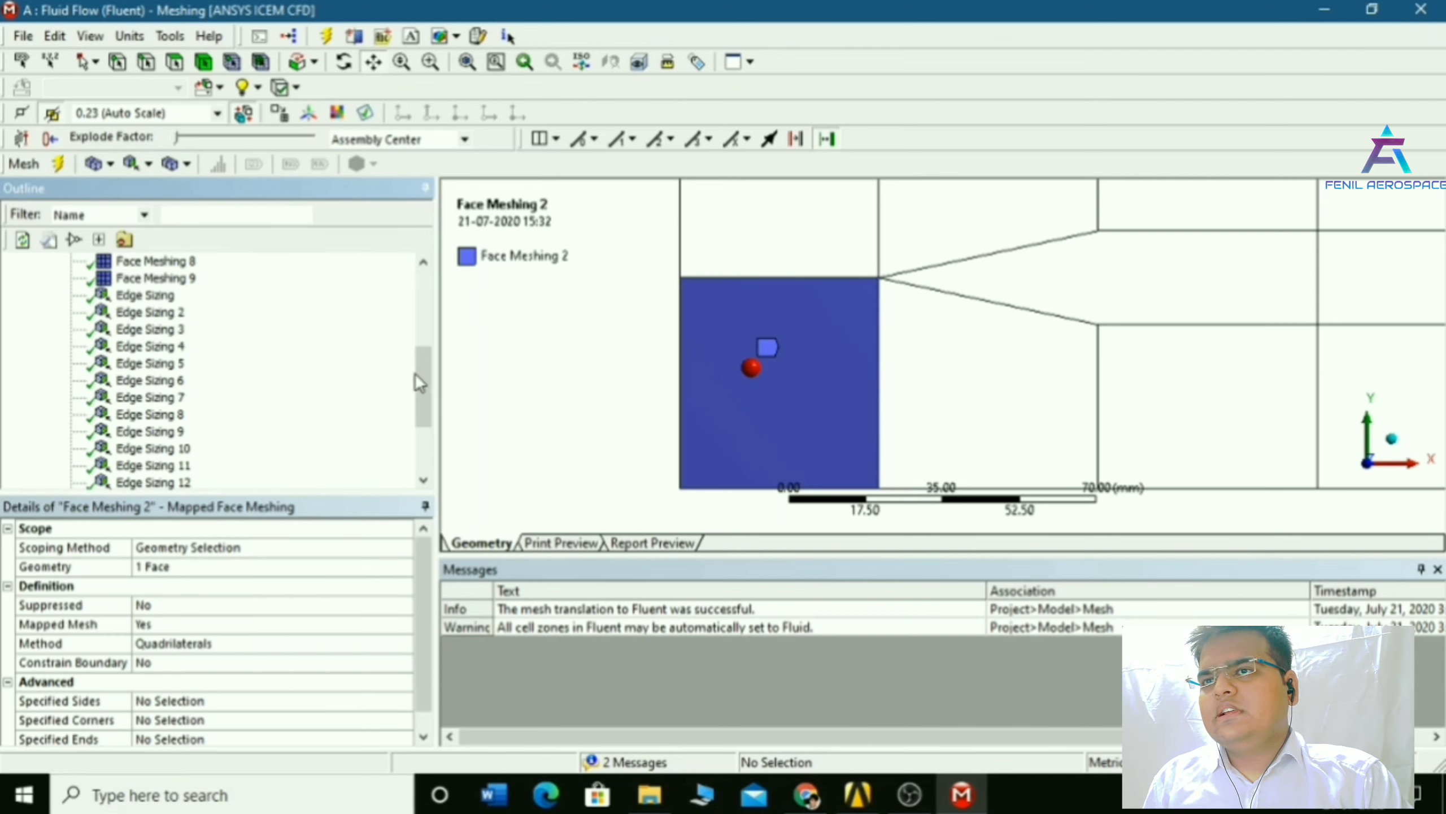
ctrl+click(159, 278)
ctrl+click(156, 263)
click(423, 263)
click(422, 264)
ctrl+click(149, 379)
ctrl+click(147, 365)
ctrl+click(153, 347)
ctrl+click(157, 330)
ctrl+click(162, 316)
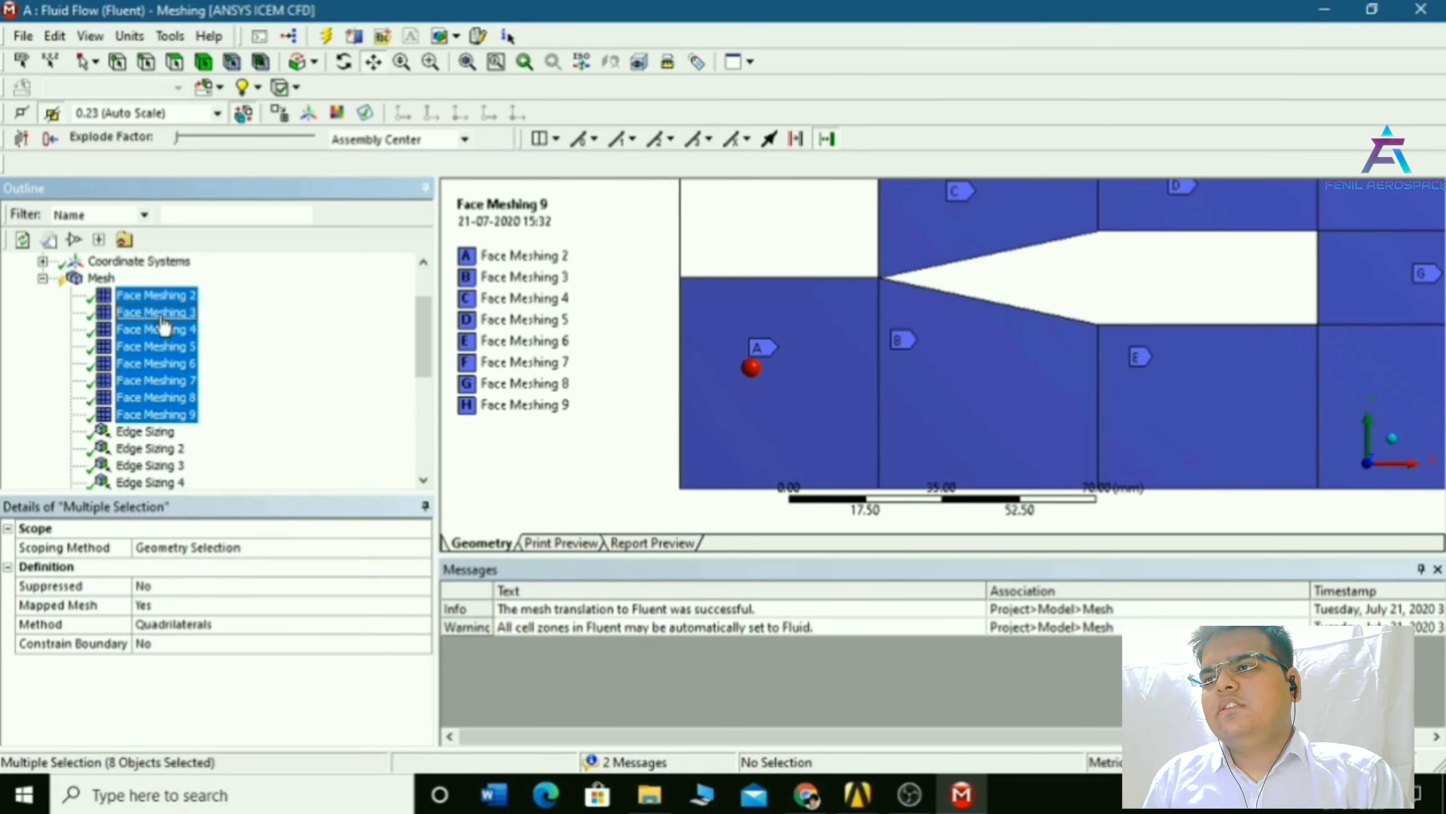
key(Delete)
click(719, 476)
Delete the existing All Triangles Method from the mesh controls
scroll(802, 330, down, 3)
click(103, 278)
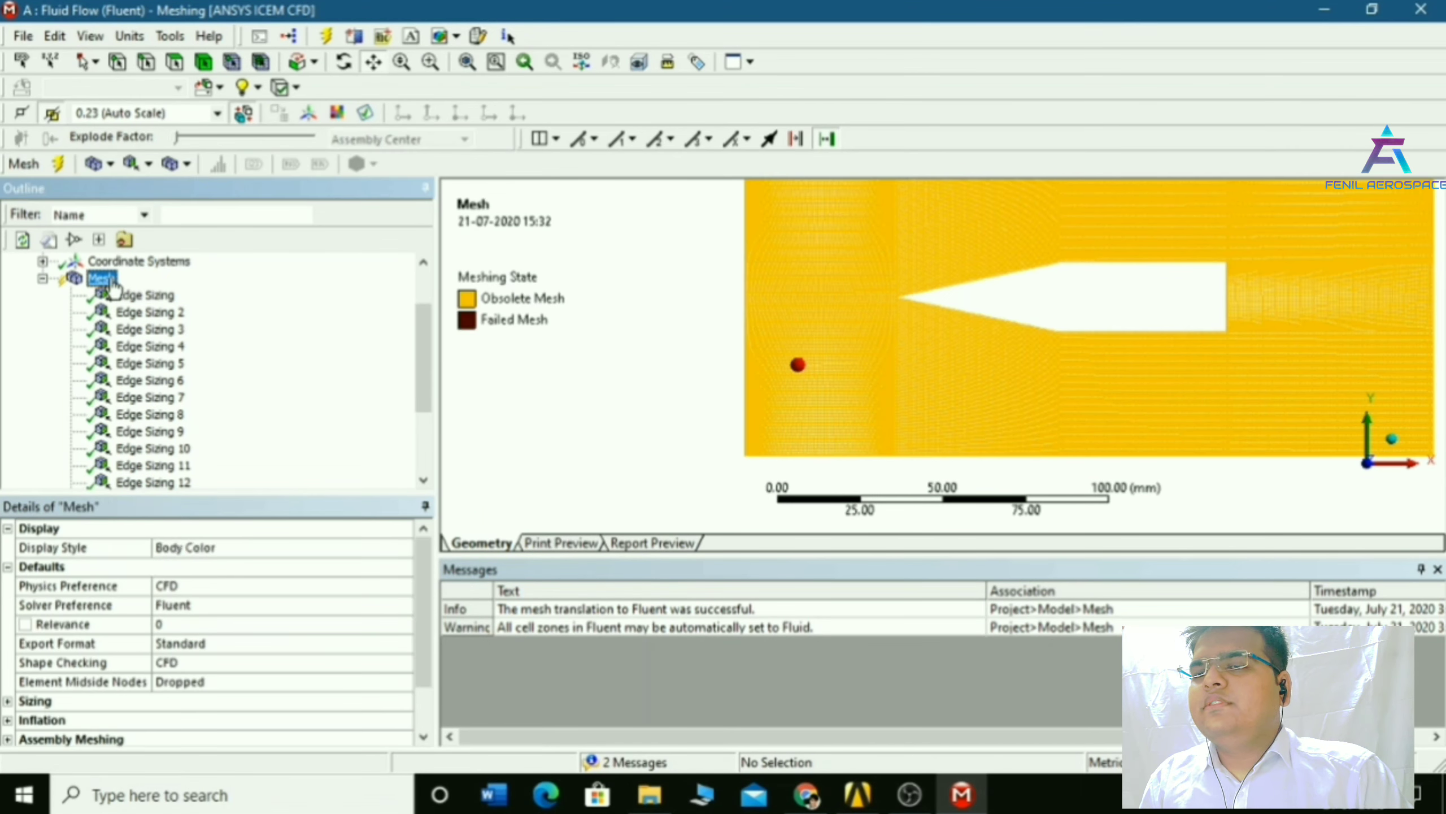
right_click(111, 278)
click(367, 341)
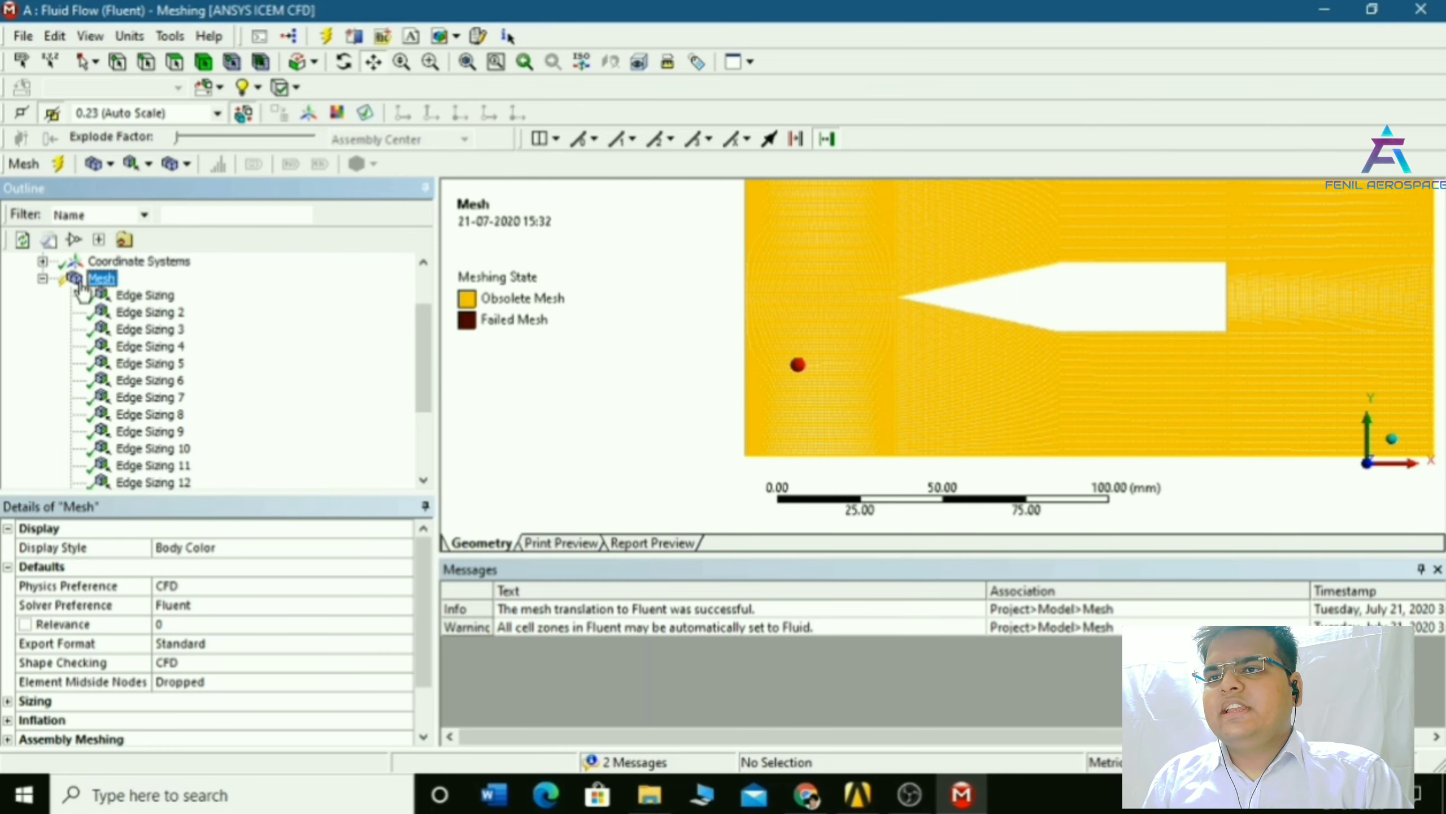
click(166, 466)
right_click(168, 466)
click(228, 346)
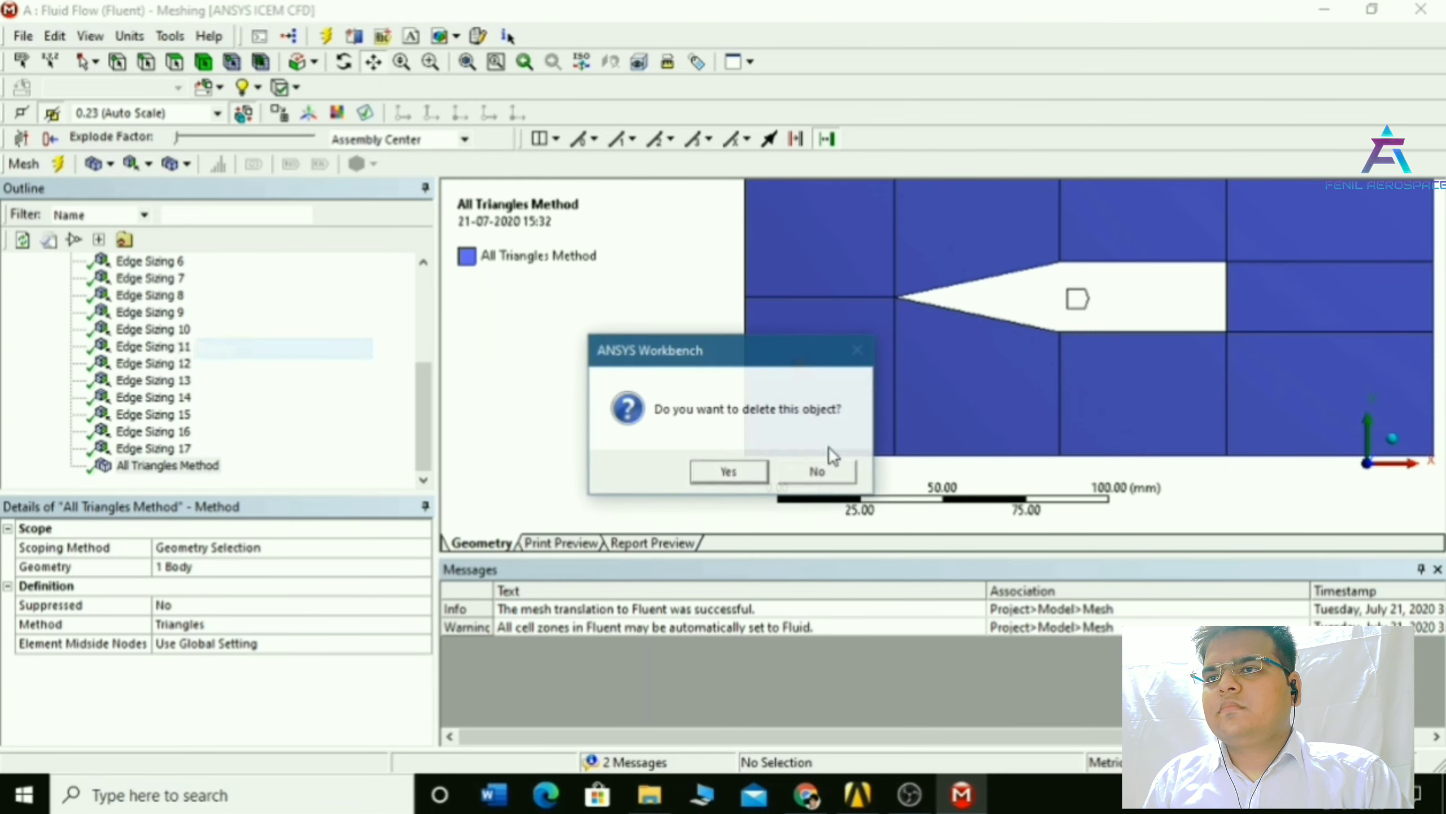
click(814, 468)
Insert a new method control under the mesh and scope it to the whole surface body around the wedge
right_click(108, 347)
mouse_move(228, 363)
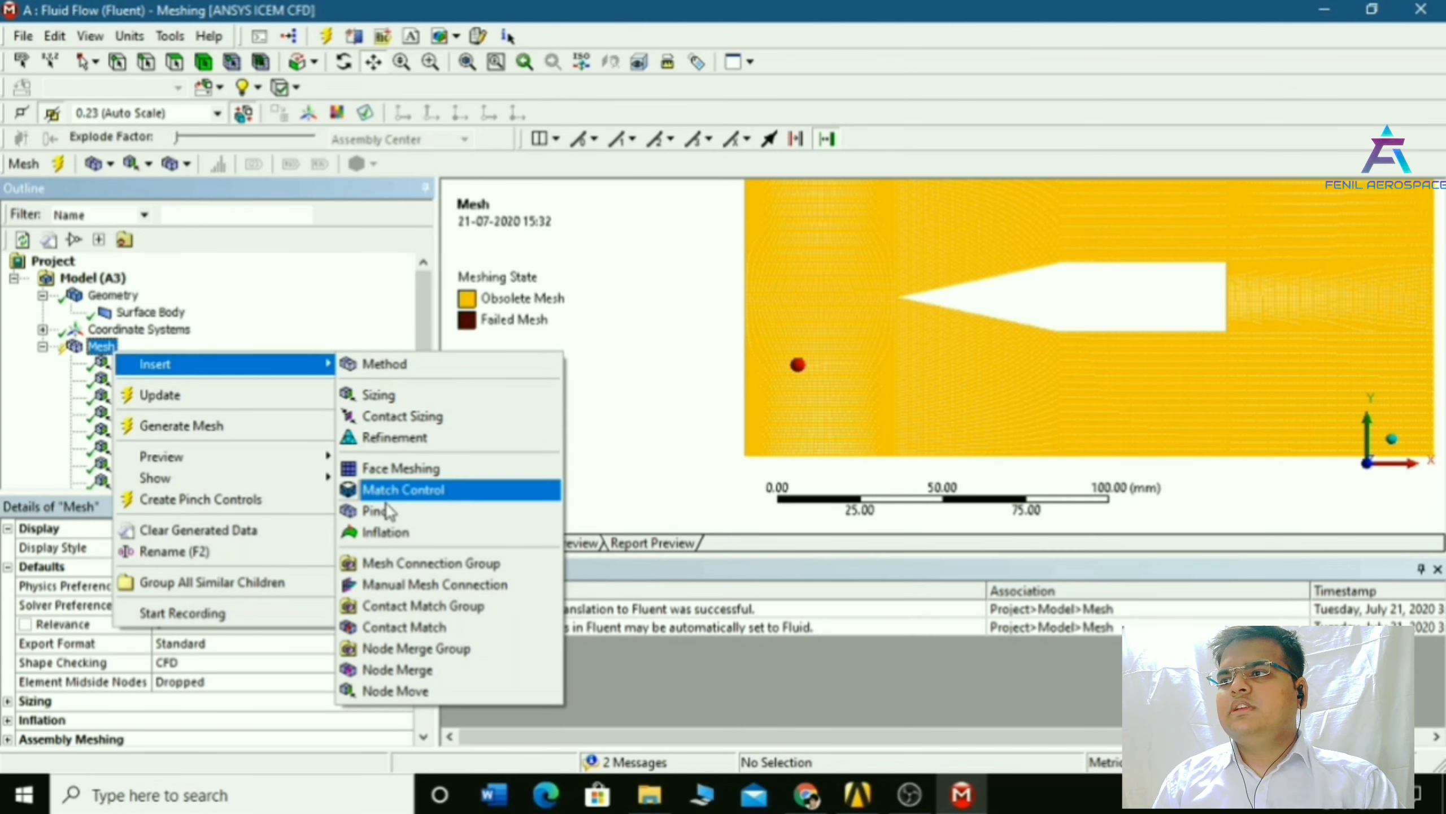
click(385, 363)
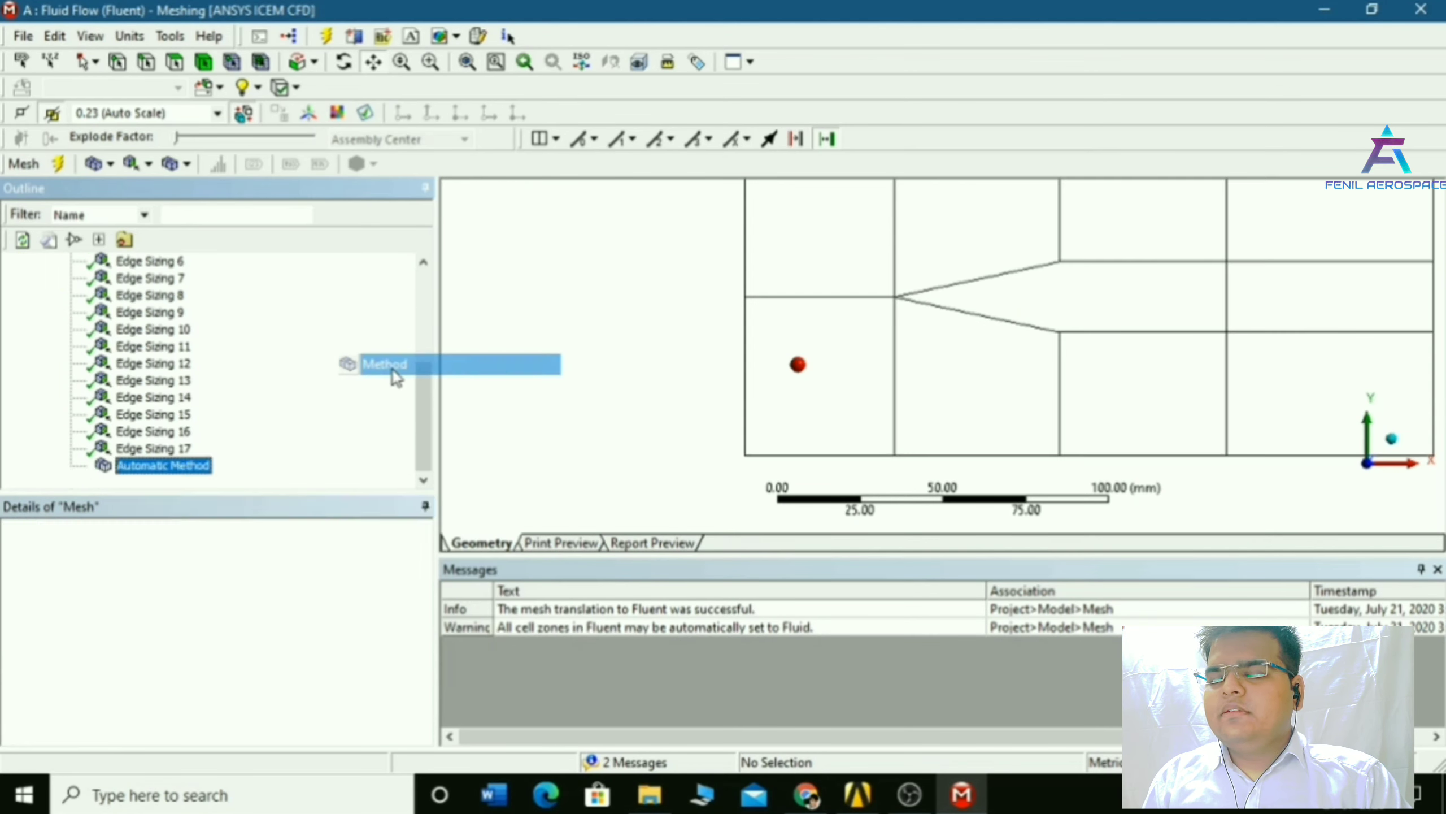
click(785, 379)
drag(1059, 277, 762, 371)
scroll(854, 323, down, 5)
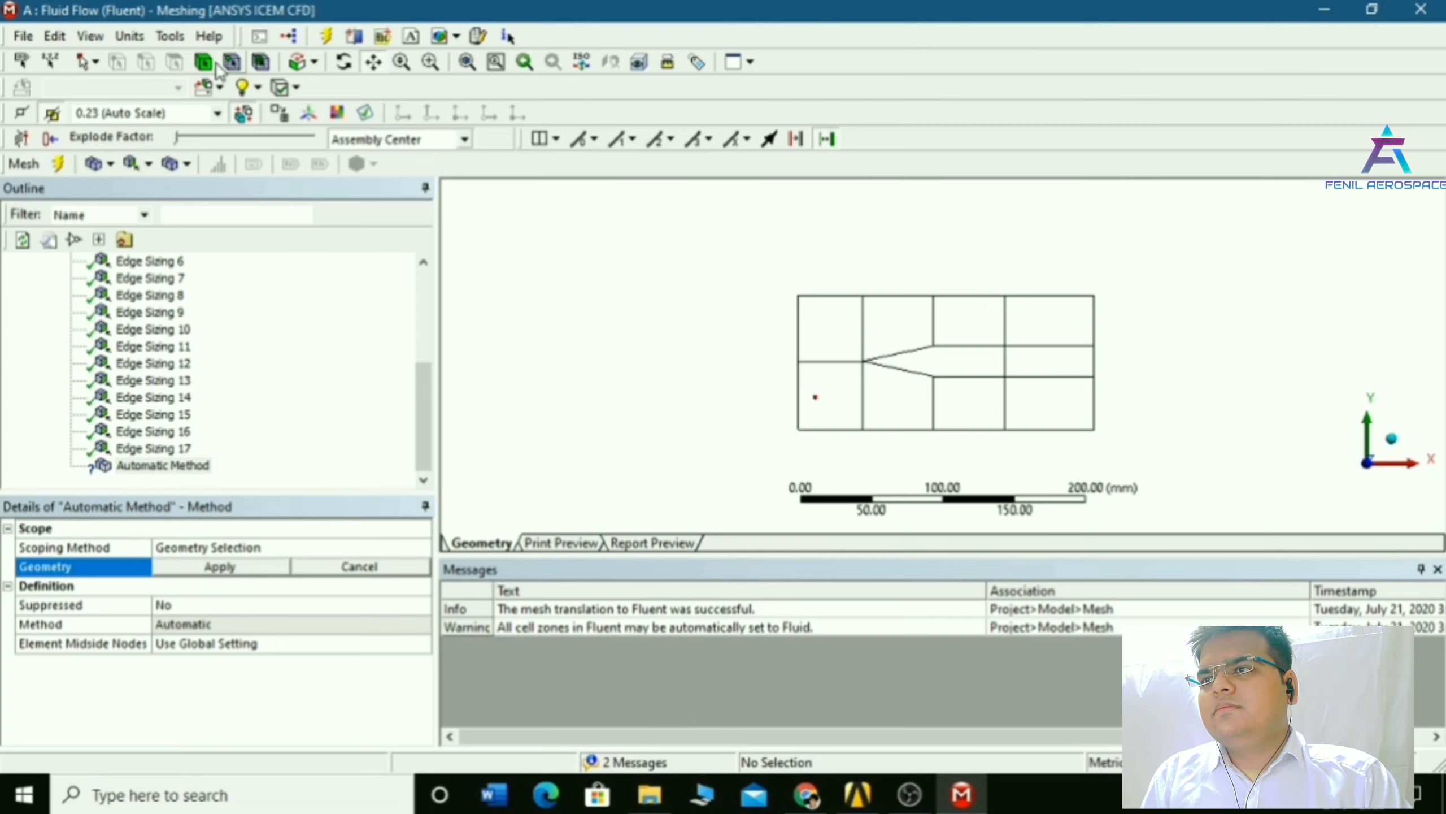
click(916, 388)
click(227, 568)
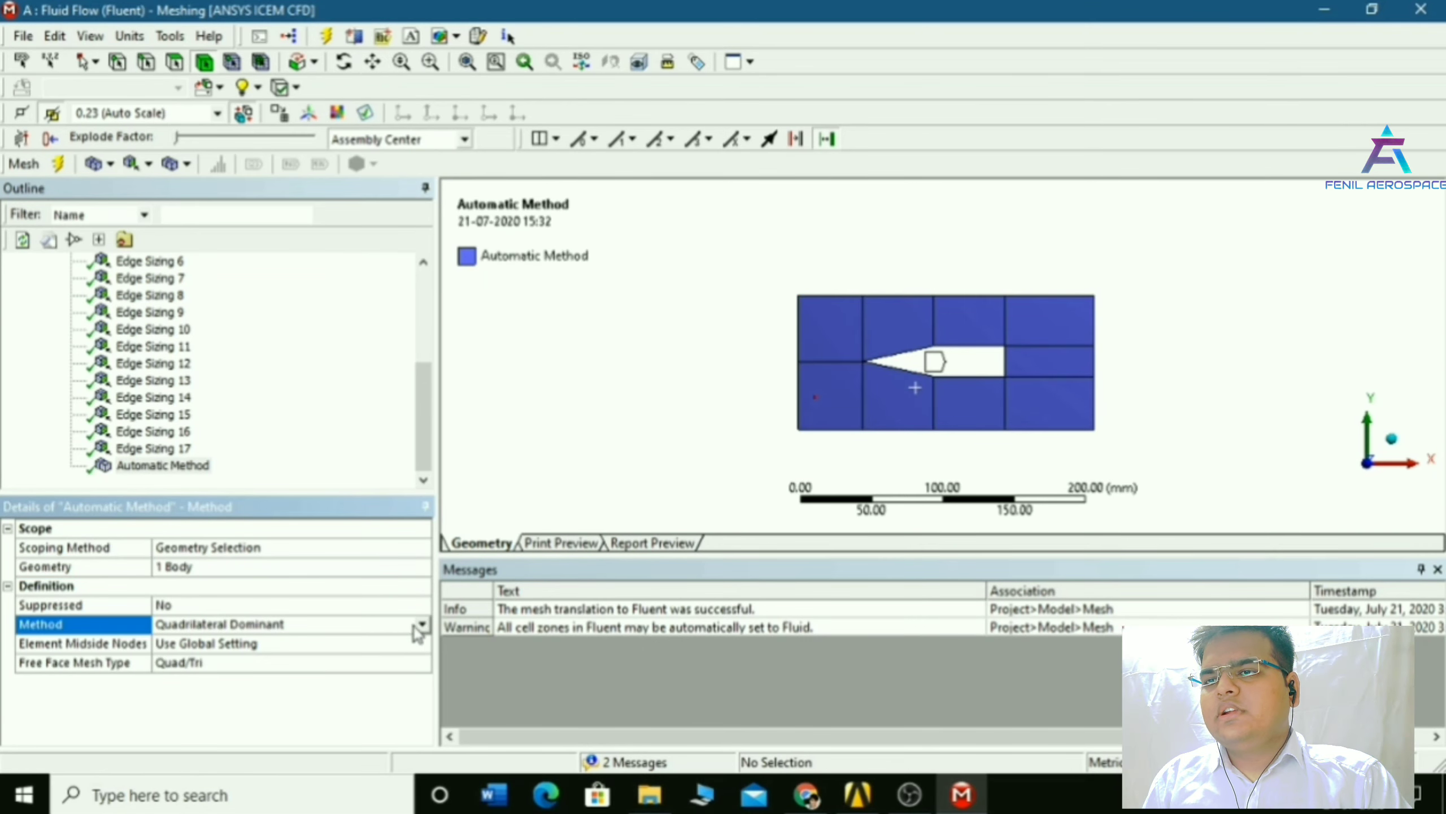
Set the new method control to Triangles and update the mesh
click(422, 624)
click(312, 654)
scroll(221, 409, up, 4)
click(100, 347)
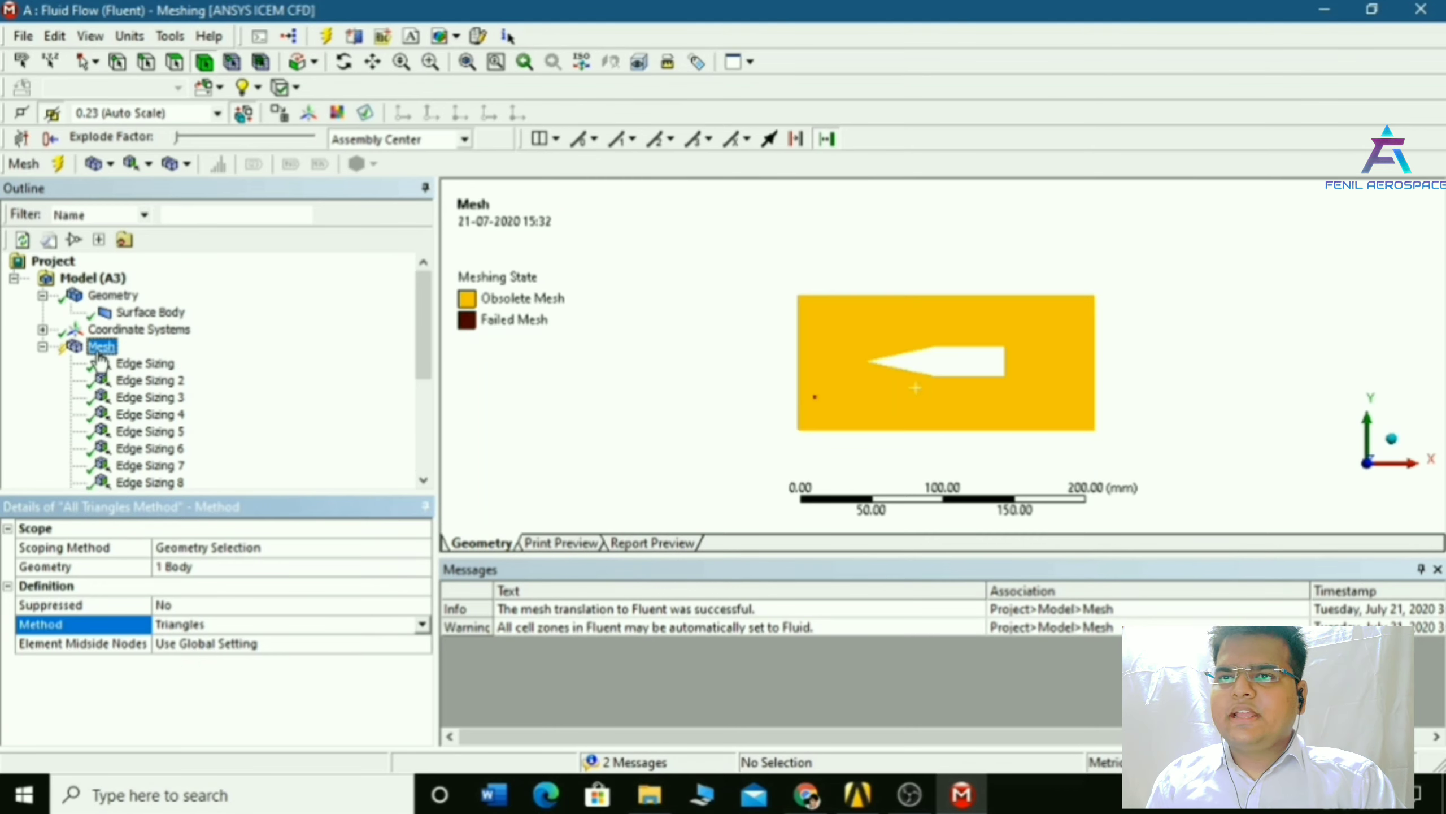
click(59, 164)
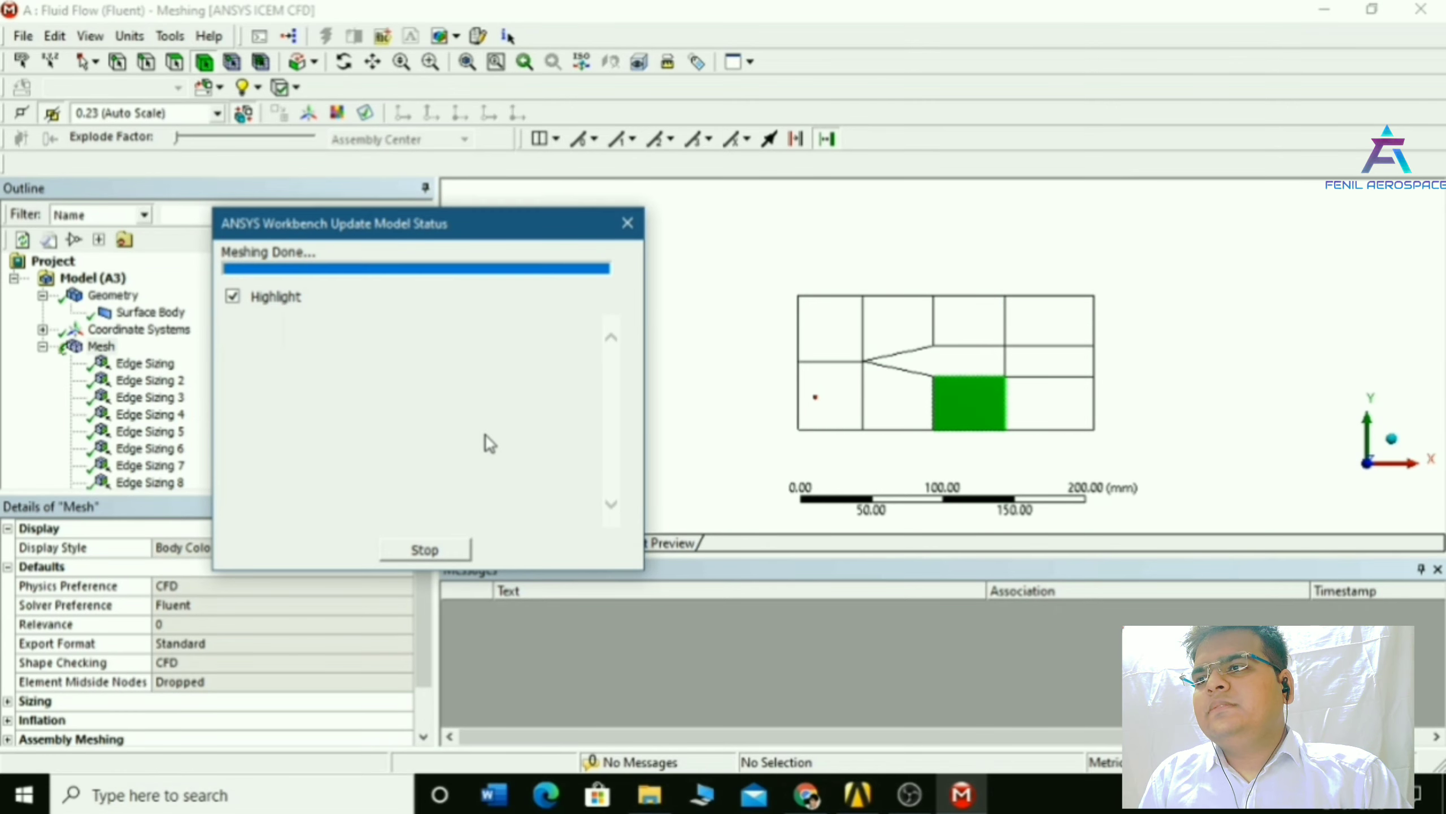
Examine the triangular mesh along the wedge's sloped edges, at its tip and behind the body, comparing cell density near the edges
scroll(769, 379, up, 5)
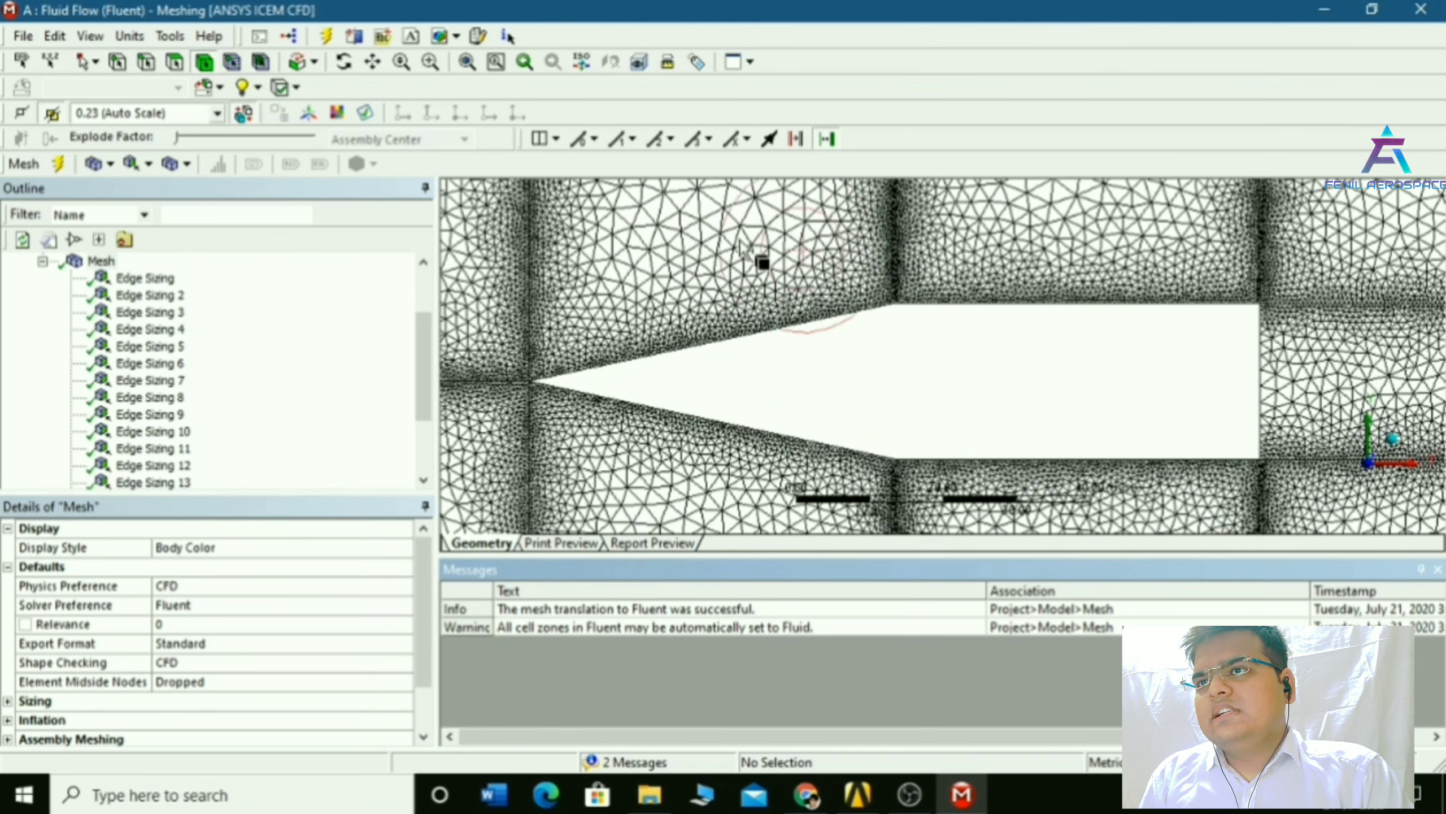
click(373, 62)
scroll(757, 336, up, 5)
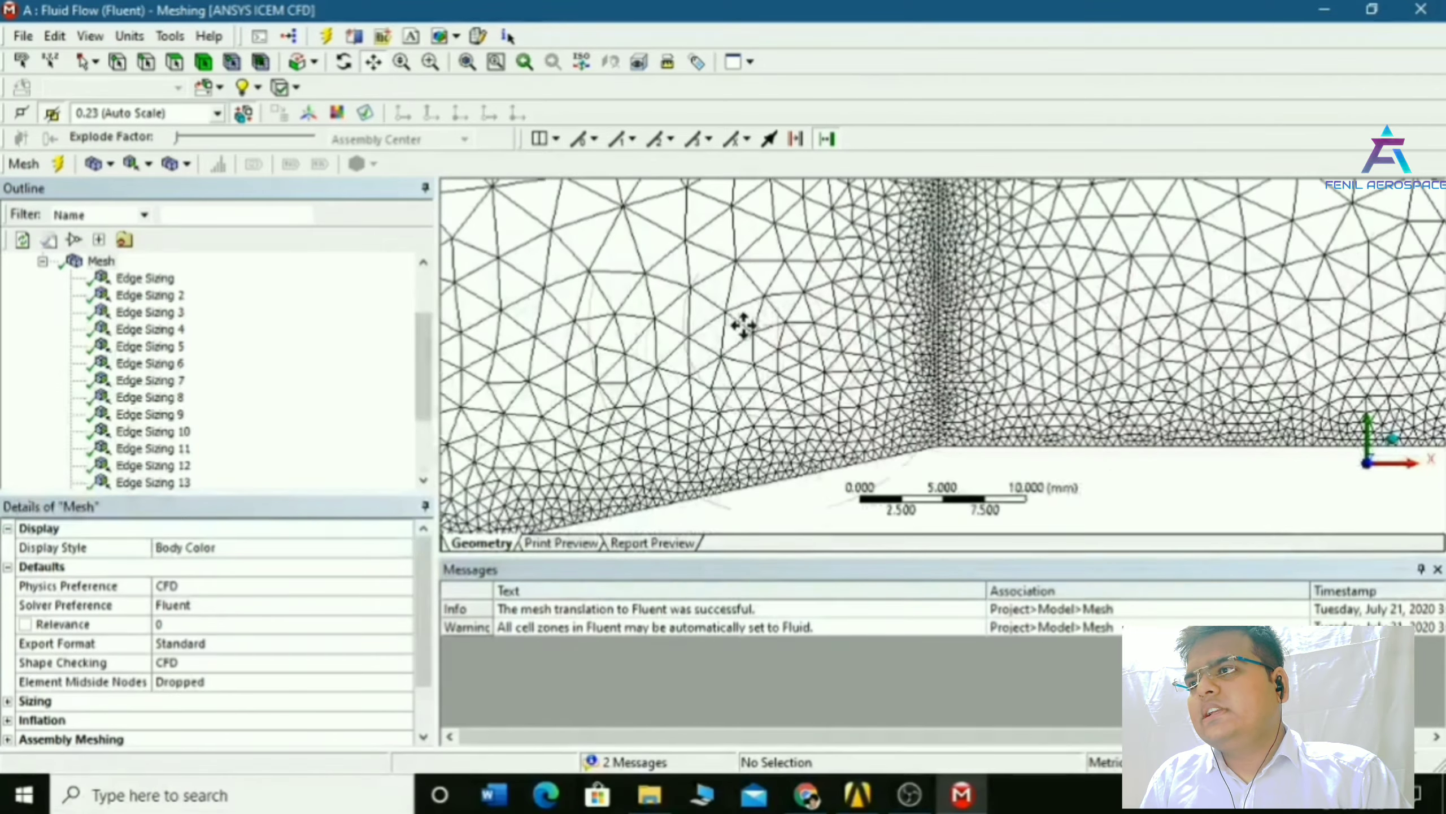
drag(903, 349, 1169, 337)
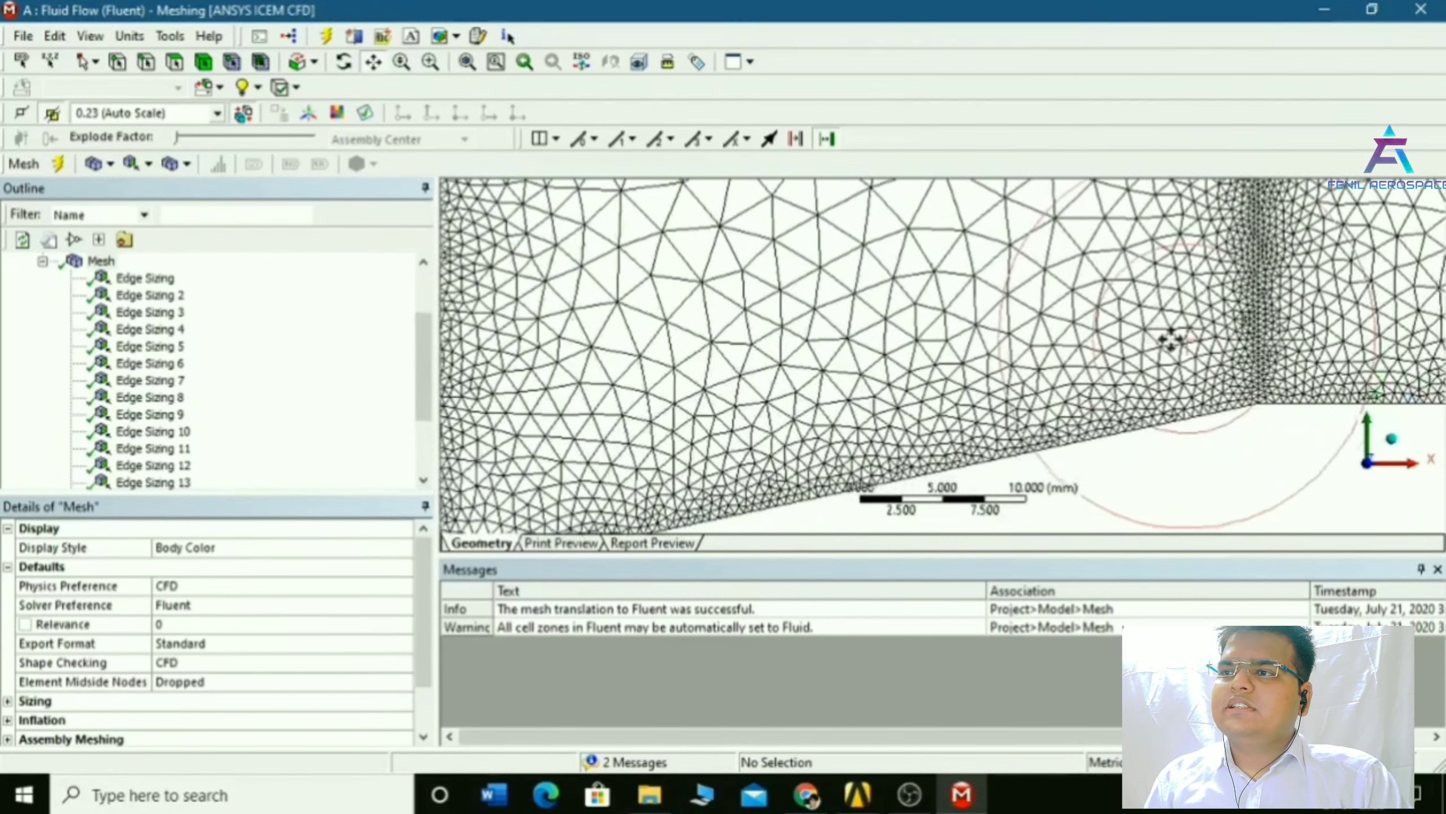
drag(879, 360, 1201, 291)
scroll(1040, 235, down, 5)
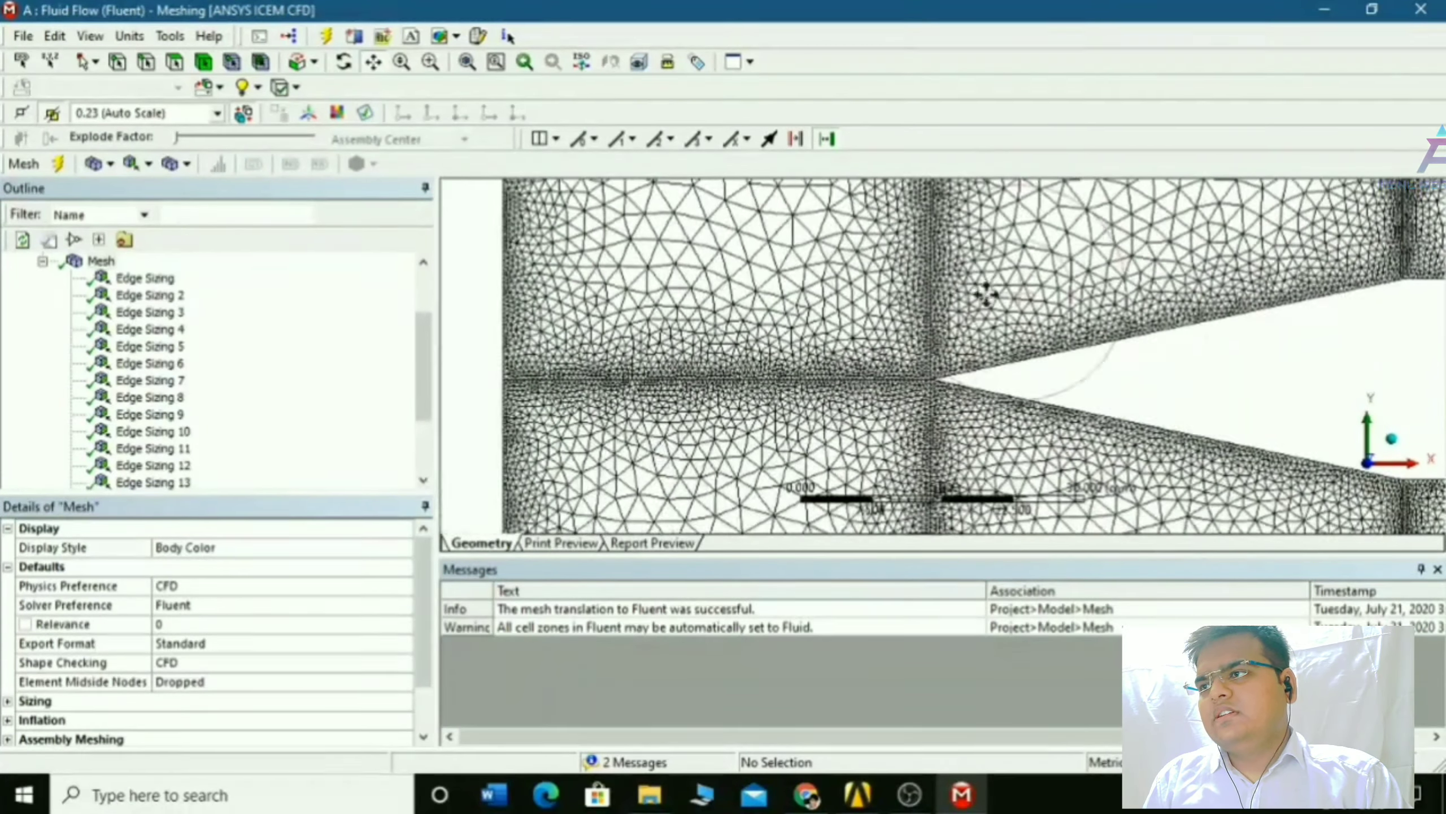
drag(1168, 379, 996, 331)
scroll(996, 331, down, 10)
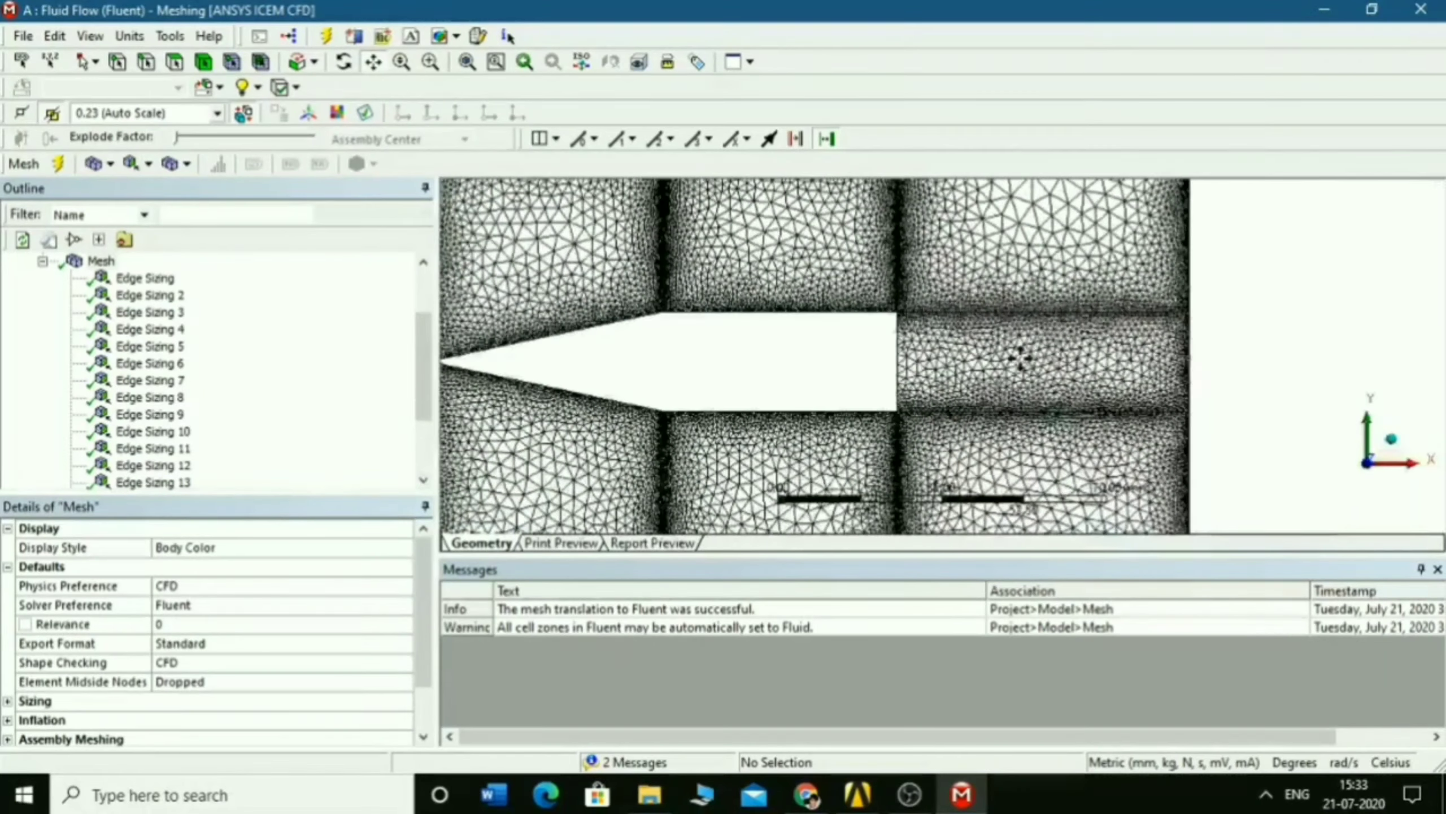